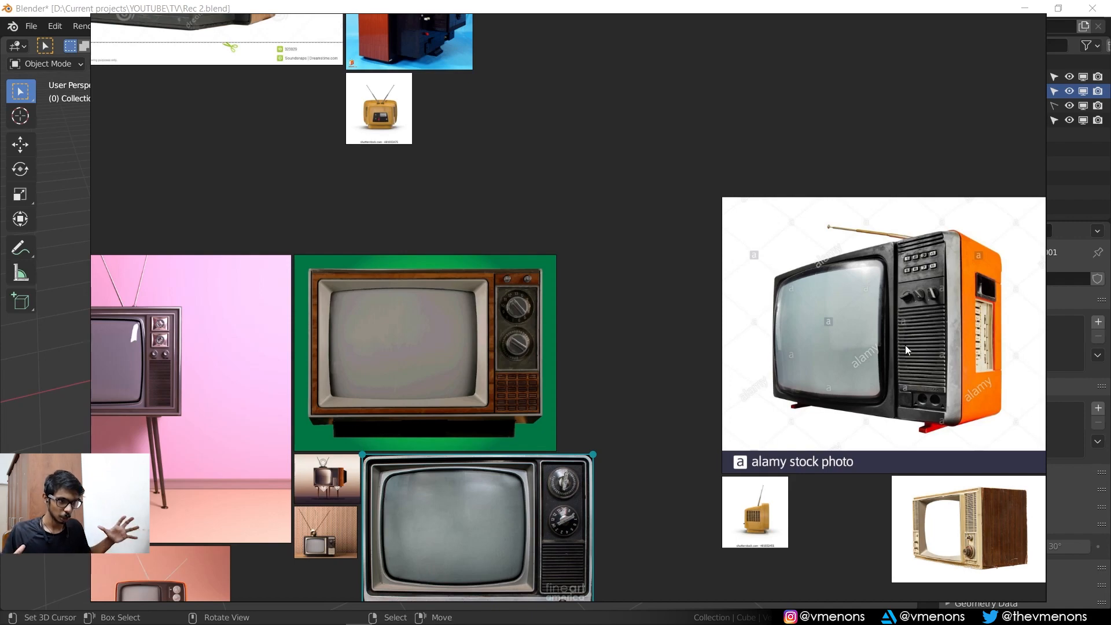
- Examine the vintage TV photos on the reference board, focusing on the rear-view pictures of the cabinets
{"action": "middle_click_drag", "start_coordinate": [906, 345], "coordinate": [770, 276], "text": "shift"}
{"action": "scroll", "coordinate": [605, 274], "scroll_direction": "down", "scroll_amount": 1}
{"action": "middle_click_drag", "start_coordinate": [605, 275], "coordinate": [857, 369]}
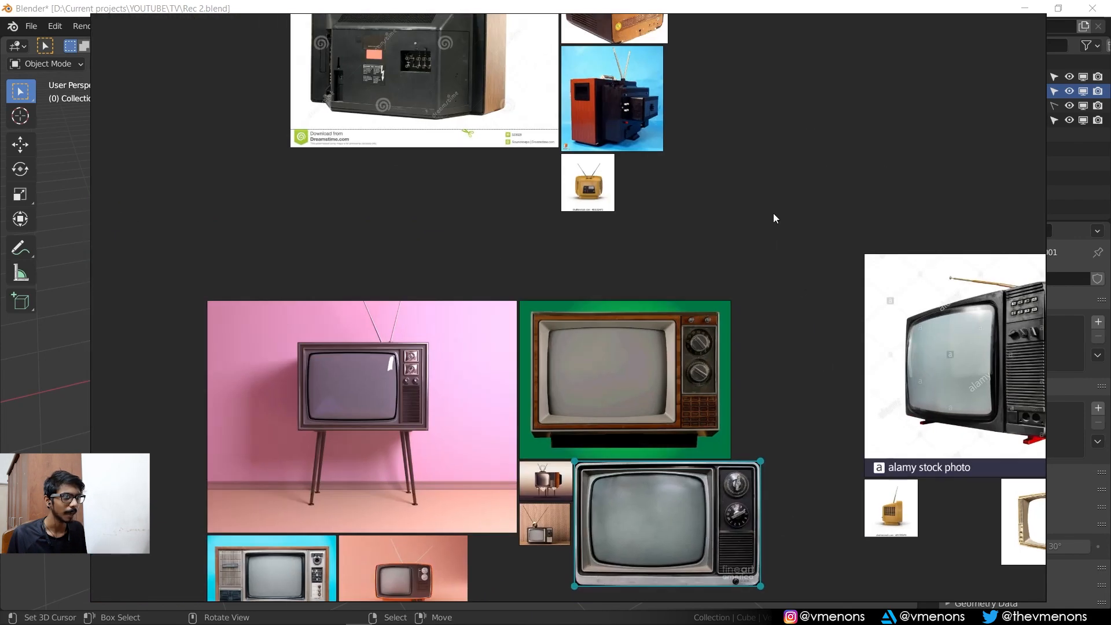
{"action": "scroll", "coordinate": [765, 200], "scroll_direction": "up", "scroll_amount": 3}
{"action": "middle_click_drag", "start_coordinate": [765, 201], "coordinate": [770, 398]}
{"action": "middle_click_drag", "start_coordinate": [705, 305], "coordinate": [838, 388]}
{"action": "scroll", "coordinate": [788, 345], "scroll_direction": "down", "scroll_amount": 1}
{"action": "middle_click_drag", "start_coordinate": [784, 351], "coordinate": [829, 419]}
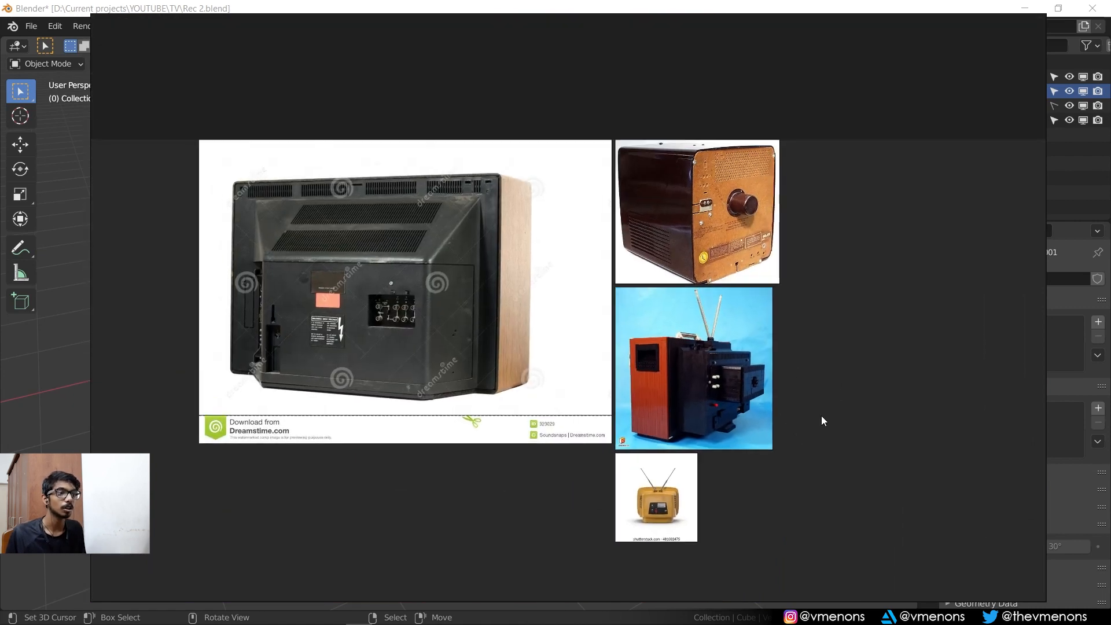
{"action": "scroll", "coordinate": [813, 408], "scroll_direction": "up", "scroll_amount": 1}
{"action": "middle_click_drag", "start_coordinate": [828, 367], "coordinate": [756, 300]}
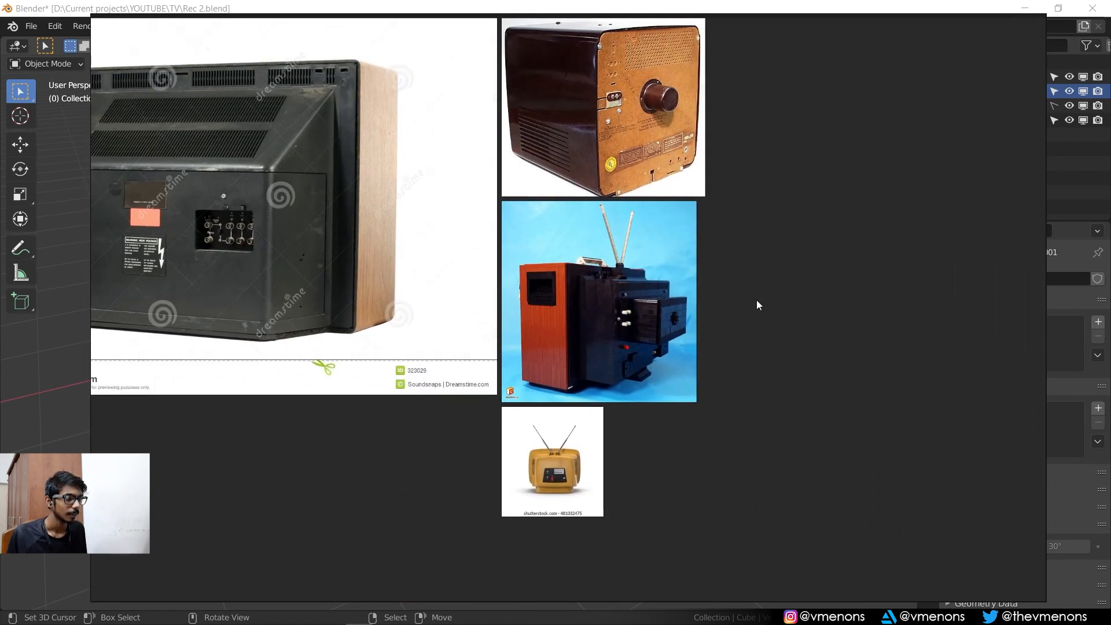
{"action": "scroll", "coordinate": [756, 300], "scroll_direction": "up", "scroll_amount": 1}
{"action": "middle_click_drag", "start_coordinate": [699, 345], "coordinate": [734, 355]}
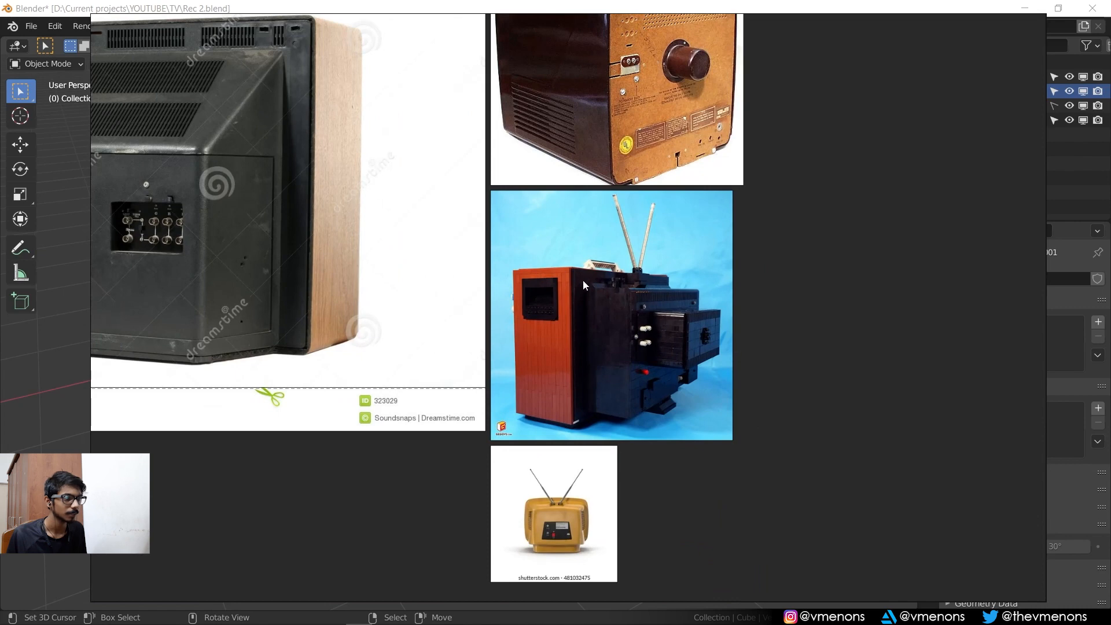
{"action": "scroll", "coordinate": [616, 294], "scroll_direction": "down", "scroll_amount": 2}
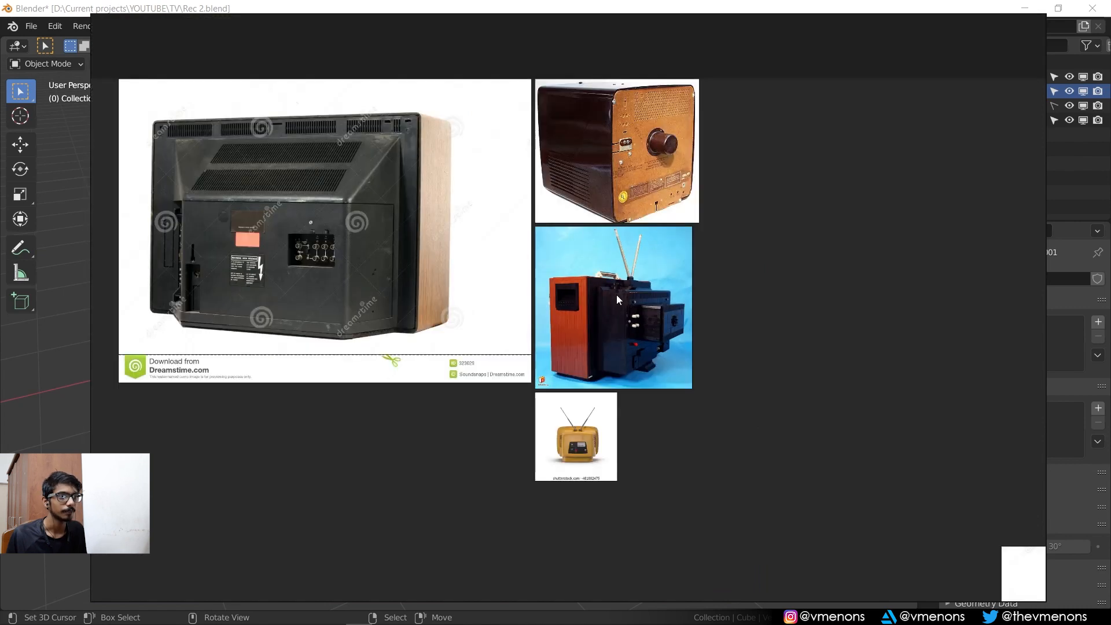
{"action": "scroll", "coordinate": [617, 294], "scroll_direction": "up", "scroll_amount": 1}
{"action": "scroll", "coordinate": [616, 294], "scroll_direction": "up", "scroll_amount": 1}
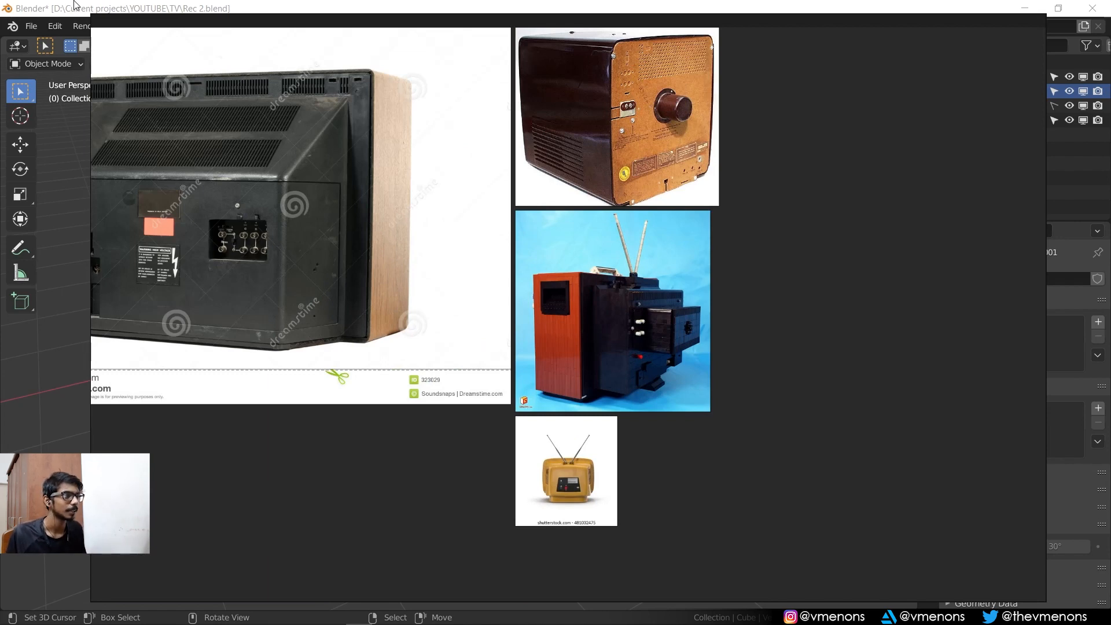
- Switch to Blender and inspect the TV model from the front
{"action": "left_click", "coordinate": [74, 5]}
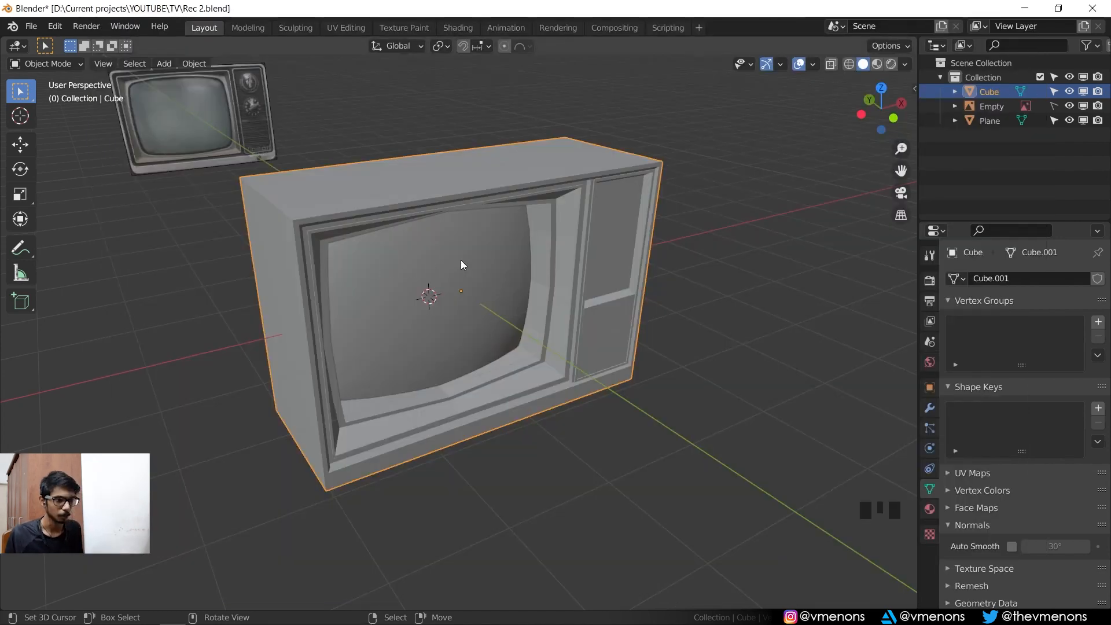
{"action": "key", "text": "KP_1"}
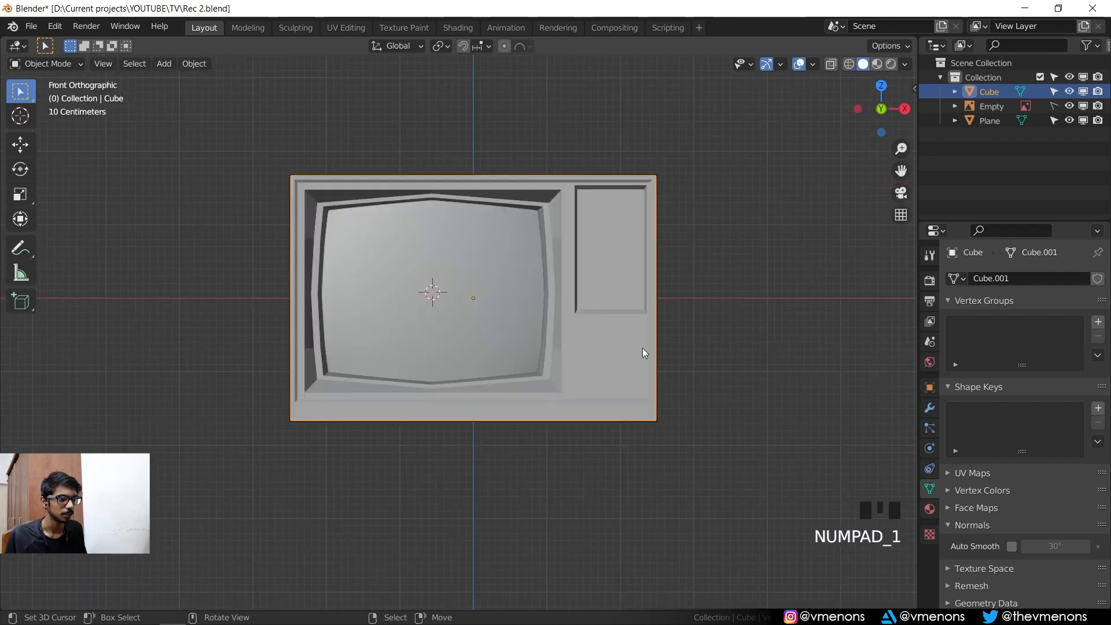
{"action": "middle_click_drag", "start_coordinate": [643, 349], "coordinate": [546, 355]}
{"action": "key", "text": "KP_1"}
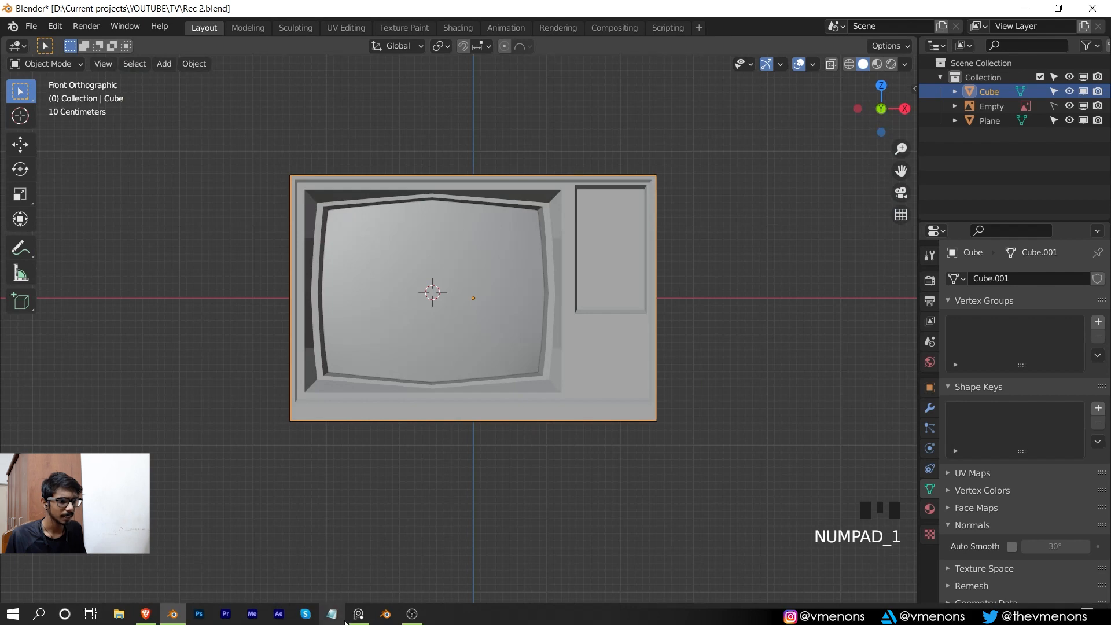
- Switch to the reference board and examine the backs of the yellow, red-and-black and brown TVs up close
{"action": "left_click", "coordinate": [359, 613]}
{"action": "scroll", "coordinate": [467, 262], "scroll_direction": "down", "scroll_amount": 2}
{"action": "middle_click_drag", "start_coordinate": [467, 264], "coordinate": [519, 280]}
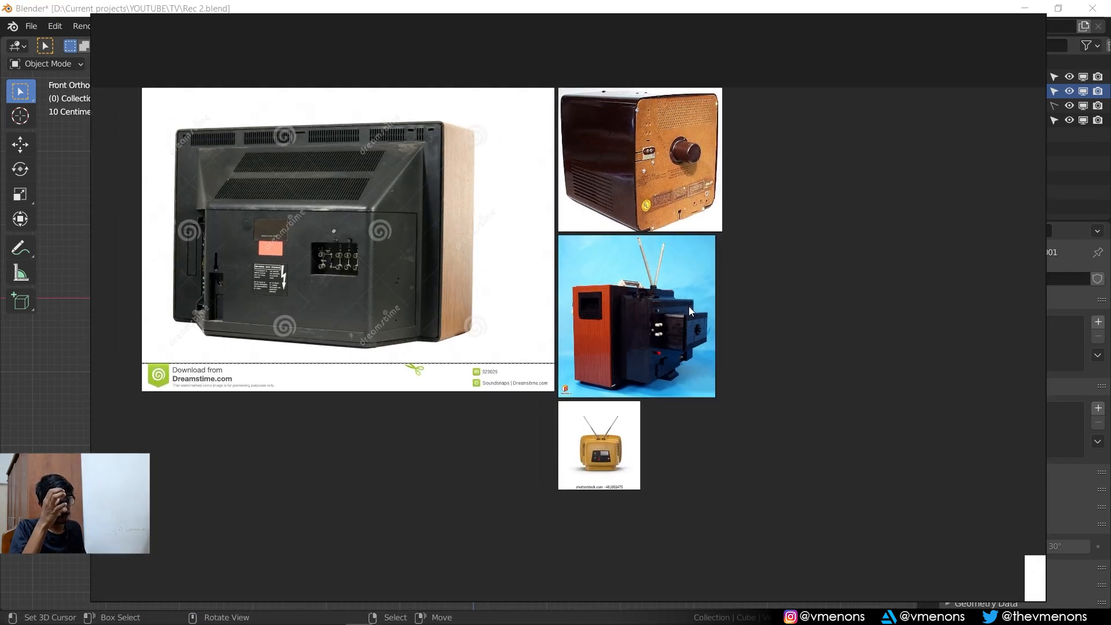
{"action": "scroll", "coordinate": [707, 381], "scroll_direction": "up", "scroll_amount": 8}
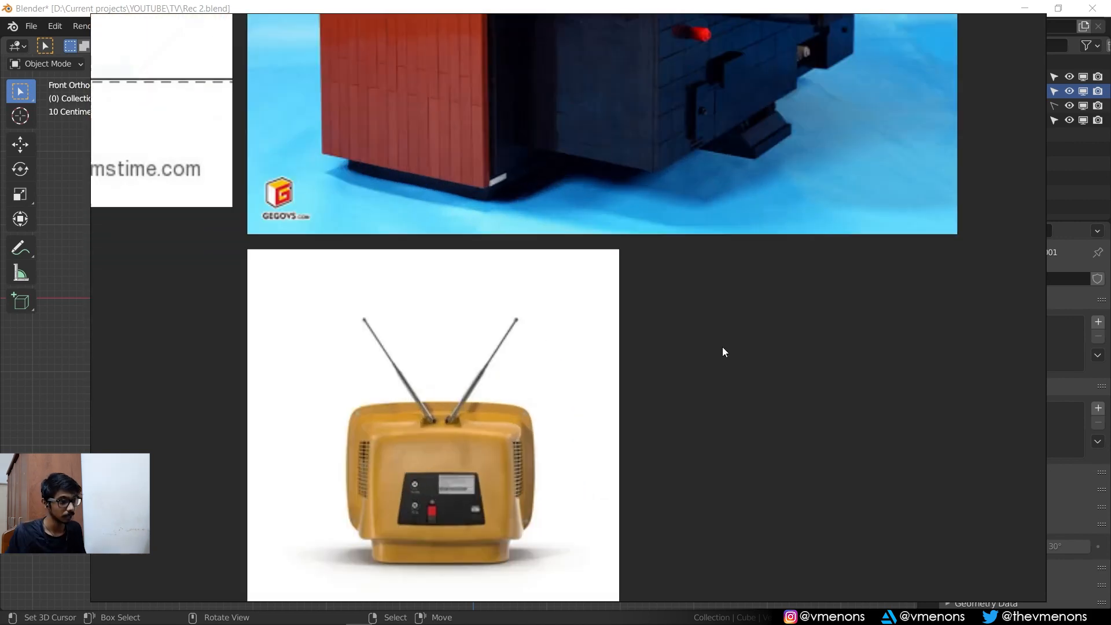
{"action": "middle_click_drag", "start_coordinate": [581, 408], "coordinate": [718, 321]}
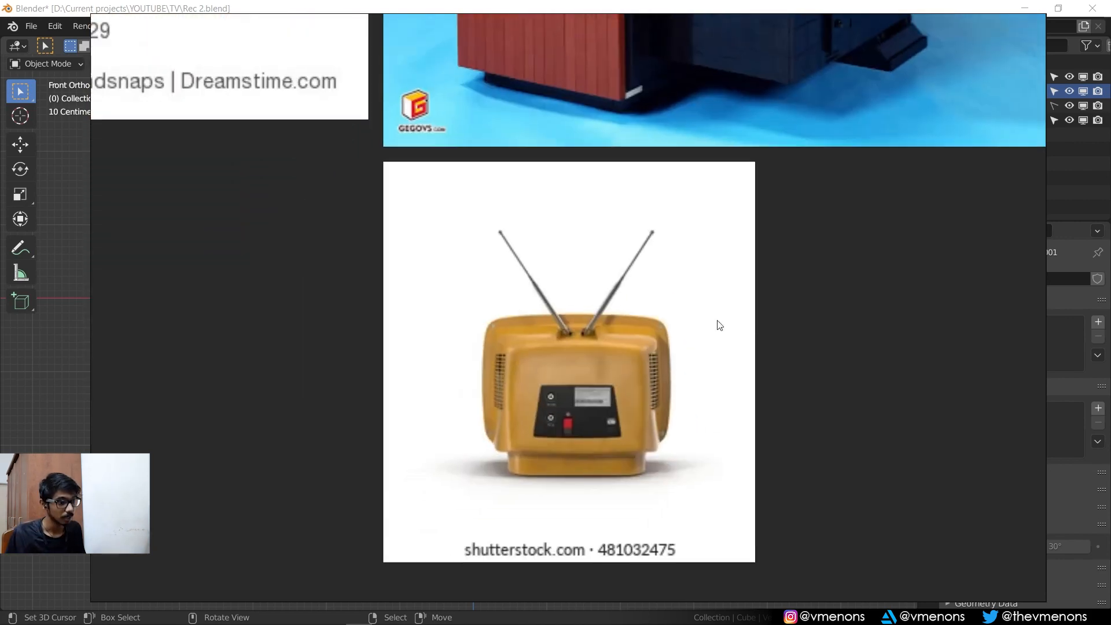
{"action": "scroll", "coordinate": [751, 343], "scroll_direction": "down", "scroll_amount": 4}
{"action": "middle_click_drag", "start_coordinate": [826, 312], "coordinate": [726, 587]}
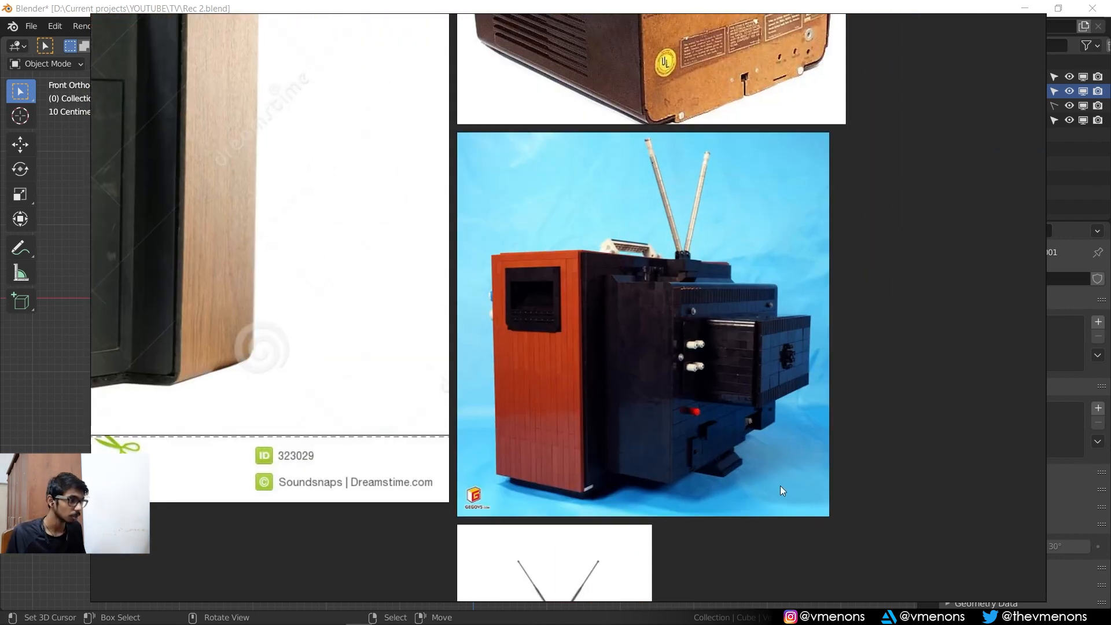
{"action": "scroll", "coordinate": [749, 339], "scroll_direction": "down", "scroll_amount": 3}
{"action": "middle_click_drag", "start_coordinate": [749, 339], "coordinate": [742, 469]}
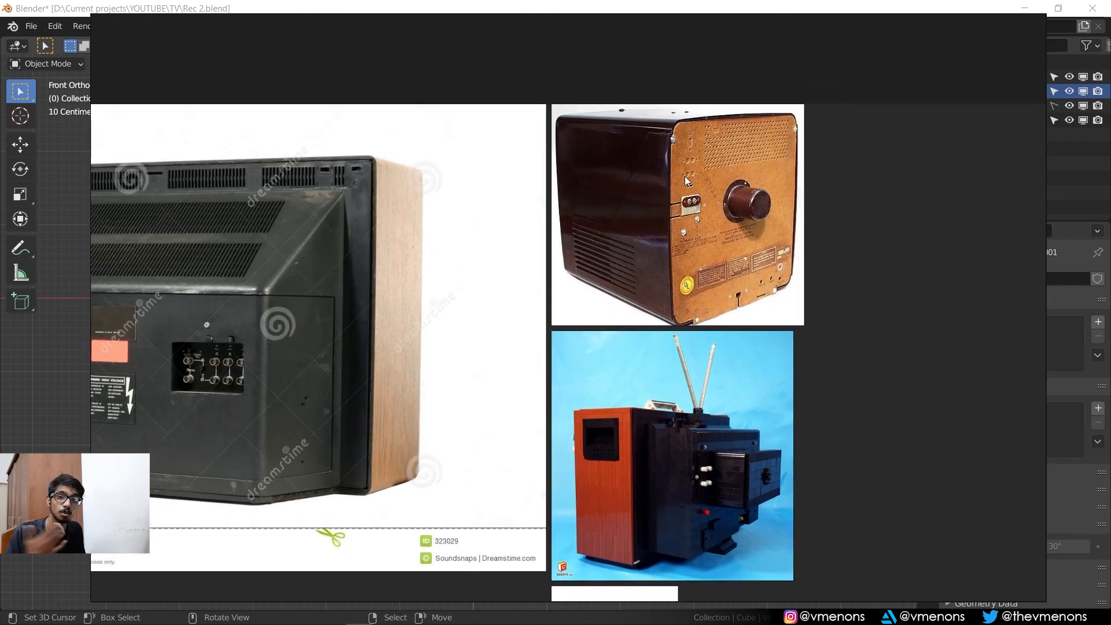
- Examine the large black TV's rear housing, comparing its sloped vents and protruding back with the neighbouring references
{"action": "middle_click_drag", "start_coordinate": [554, 255], "coordinate": [771, 239]}
{"action": "scroll", "coordinate": [488, 256], "scroll_direction": "down", "scroll_amount": 2}
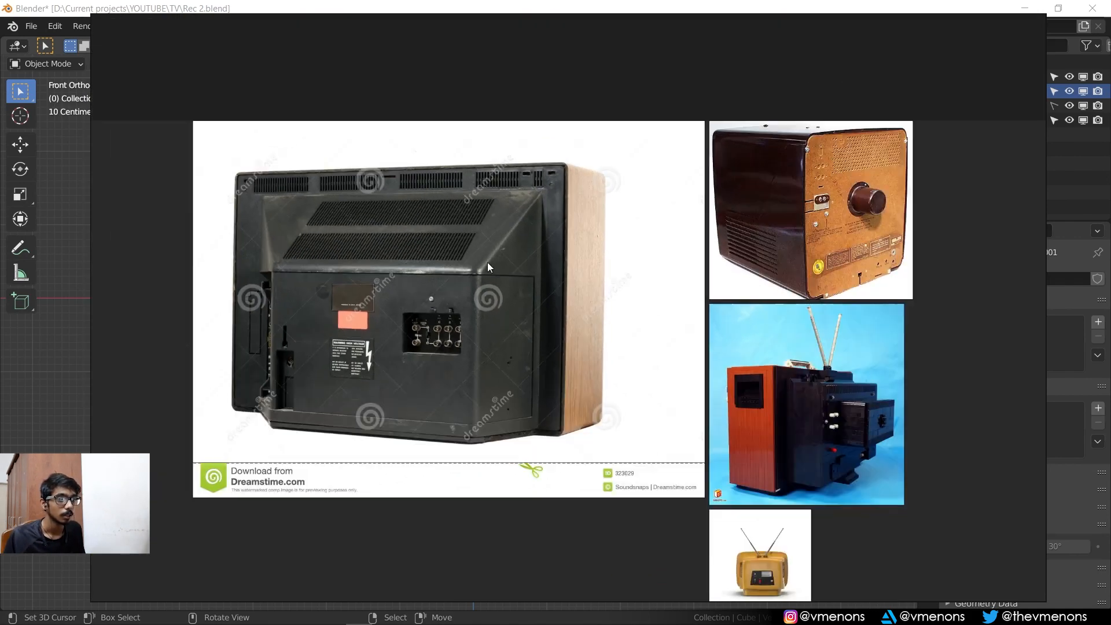
{"action": "middle_click_drag", "start_coordinate": [487, 263], "coordinate": [568, 224]}
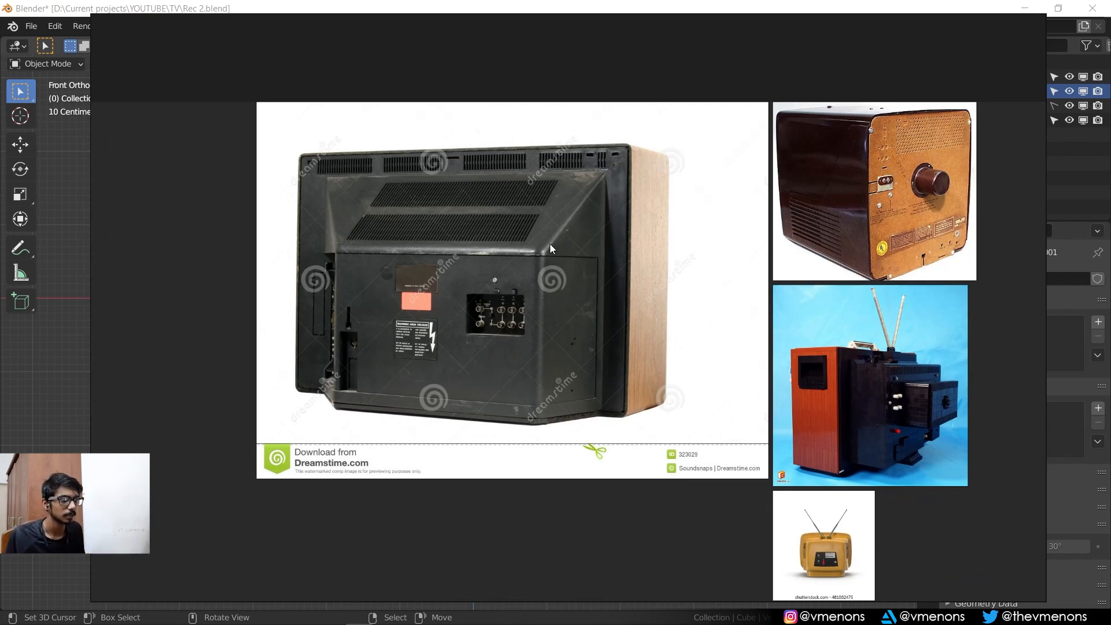
{"action": "scroll", "coordinate": [599, 341], "scroll_direction": "up", "scroll_amount": 2}
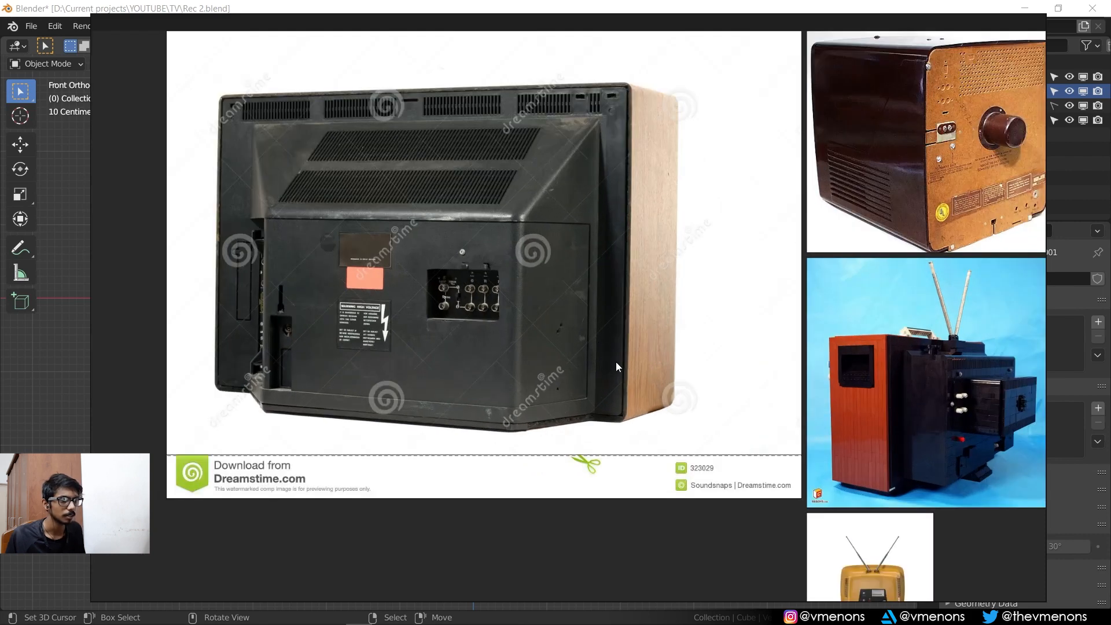
{"action": "middle_click_drag", "start_coordinate": [615, 362], "coordinate": [620, 308]}
{"action": "scroll", "coordinate": [568, 302], "scroll_direction": "up", "scroll_amount": 1}
{"action": "scroll", "coordinate": [595, 302], "scroll_direction": "down", "scroll_amount": 1}
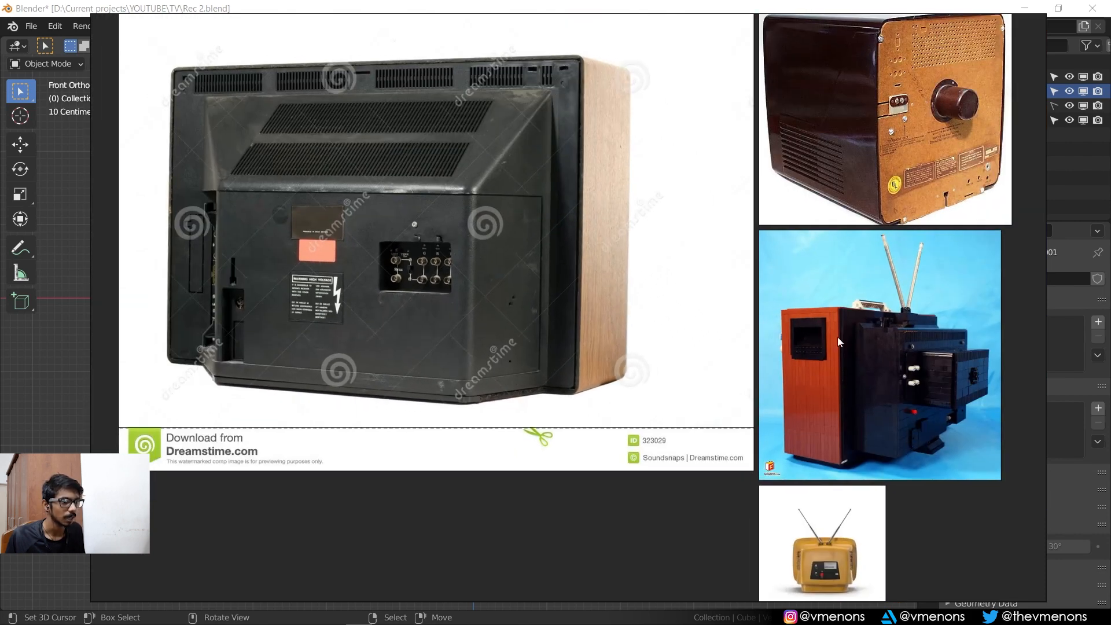
{"action": "scroll", "coordinate": [704, 397], "scroll_direction": "down", "scroll_amount": 1}
{"action": "scroll", "coordinate": [702, 377], "scroll_direction": "up", "scroll_amount": 1}
{"action": "scroll", "coordinate": [704, 378], "scroll_direction": "down", "scroll_amount": 1}
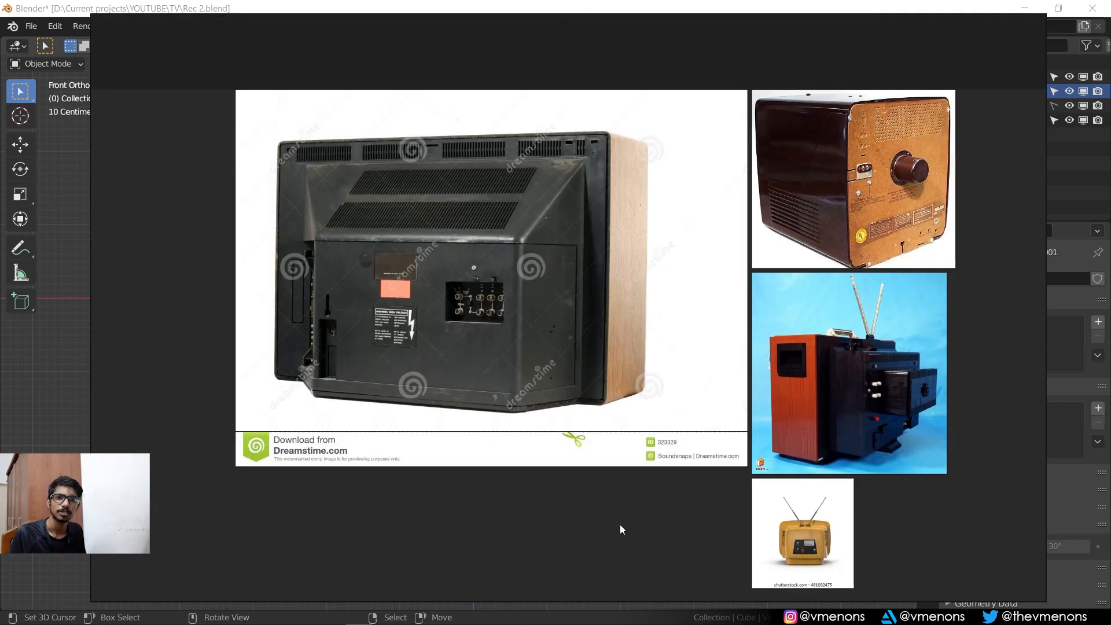
{"action": "middle_click_drag", "start_coordinate": [620, 524], "coordinate": [551, 483]}
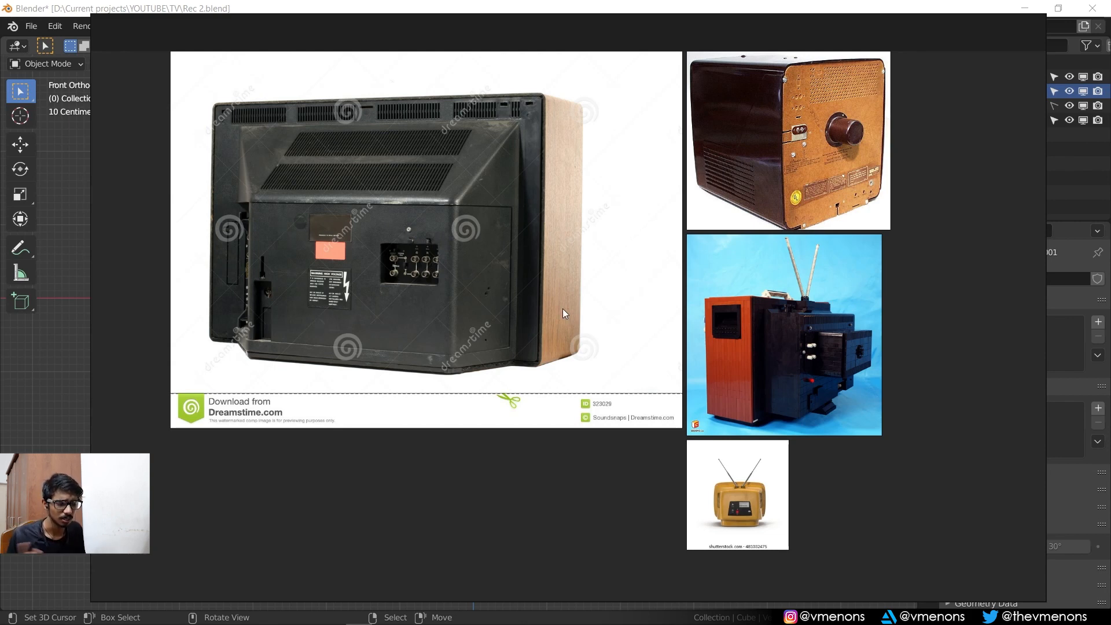
- Switch to Blender and open the TV body's mesh for editing, viewed from behind
{"action": "left_click", "coordinate": [81, 3]}
{"action": "middle_click_drag", "start_coordinate": [612, 290], "coordinate": [426, 332]}
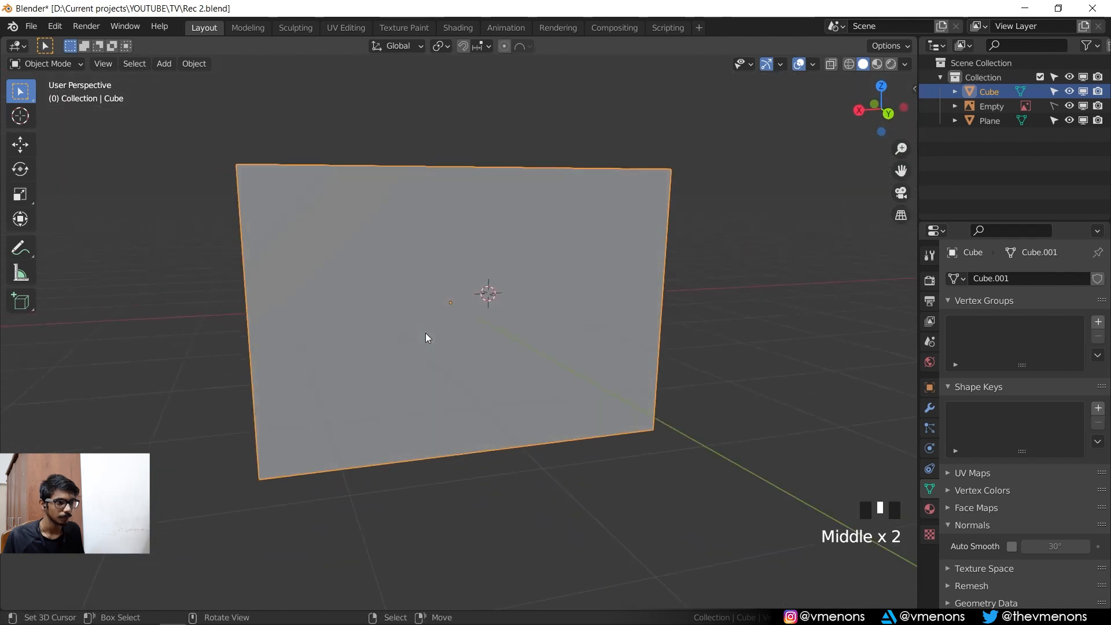
{"action": "key", "text": "Tab"}
{"action": "middle_click_drag", "start_coordinate": [558, 297], "coordinate": [542, 311]}
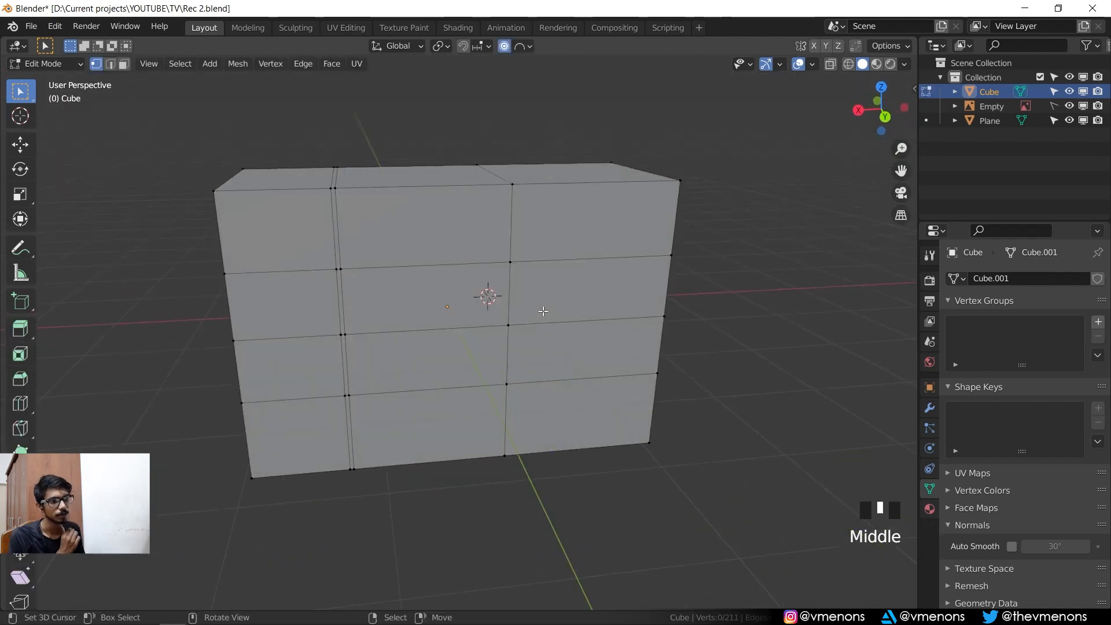
- Add two vertical loop cuts around the TV body, one in each wide section behind the screen
{"action": "key", "text": "ctrl+r"}
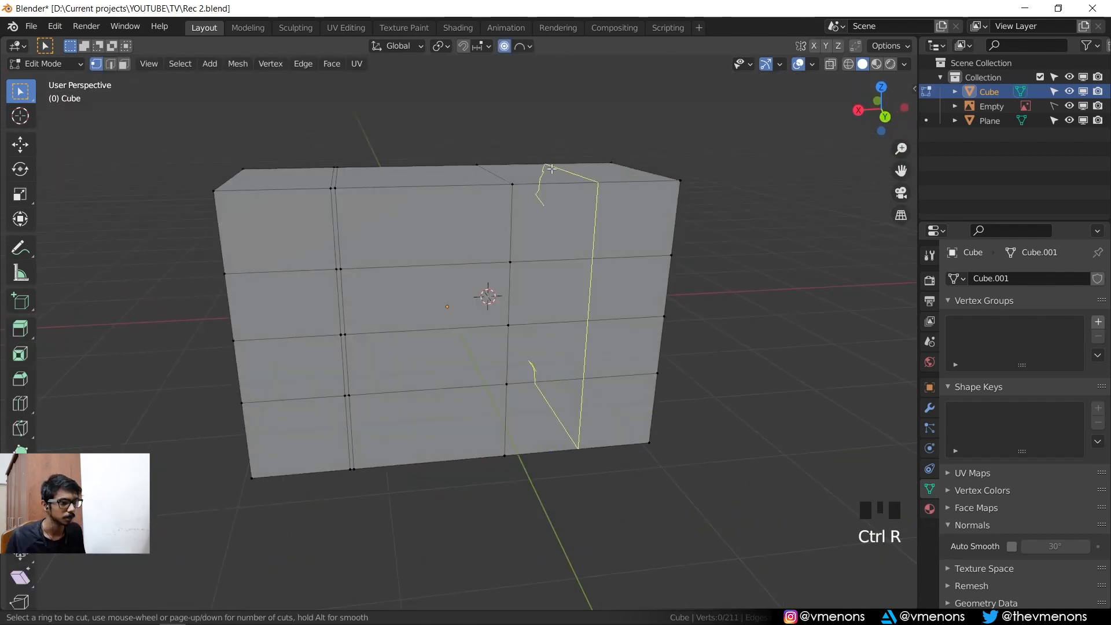
{"action": "left_click", "coordinate": [551, 168]}
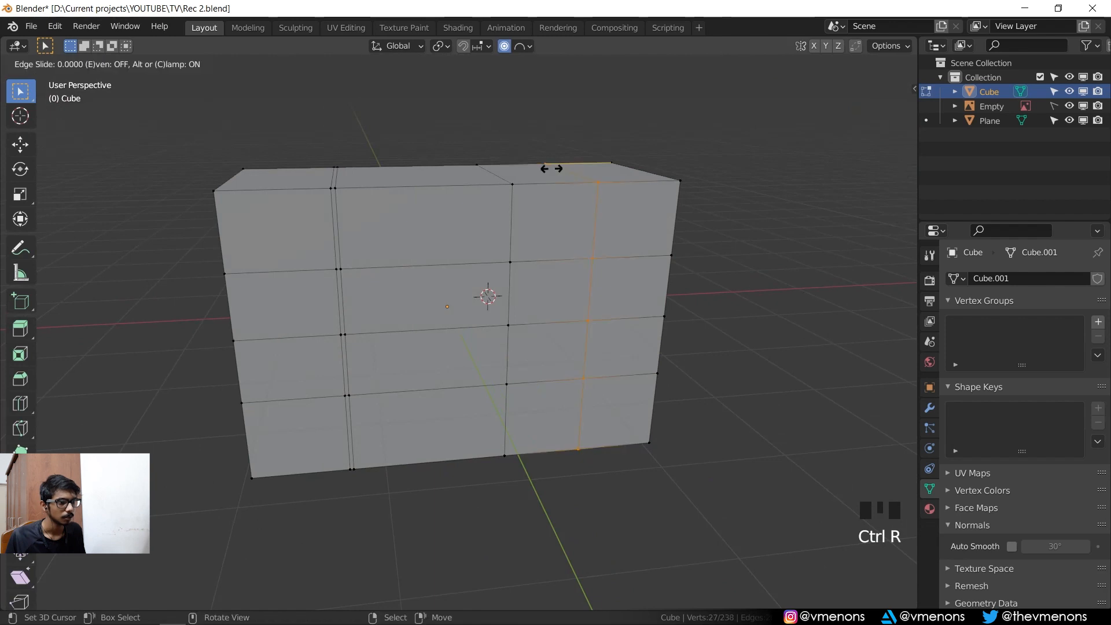
{"action": "left_click", "coordinate": [626, 166]}
{"action": "key", "text": "ctrl+r"}
{"action": "left_click", "coordinate": [443, 181]}
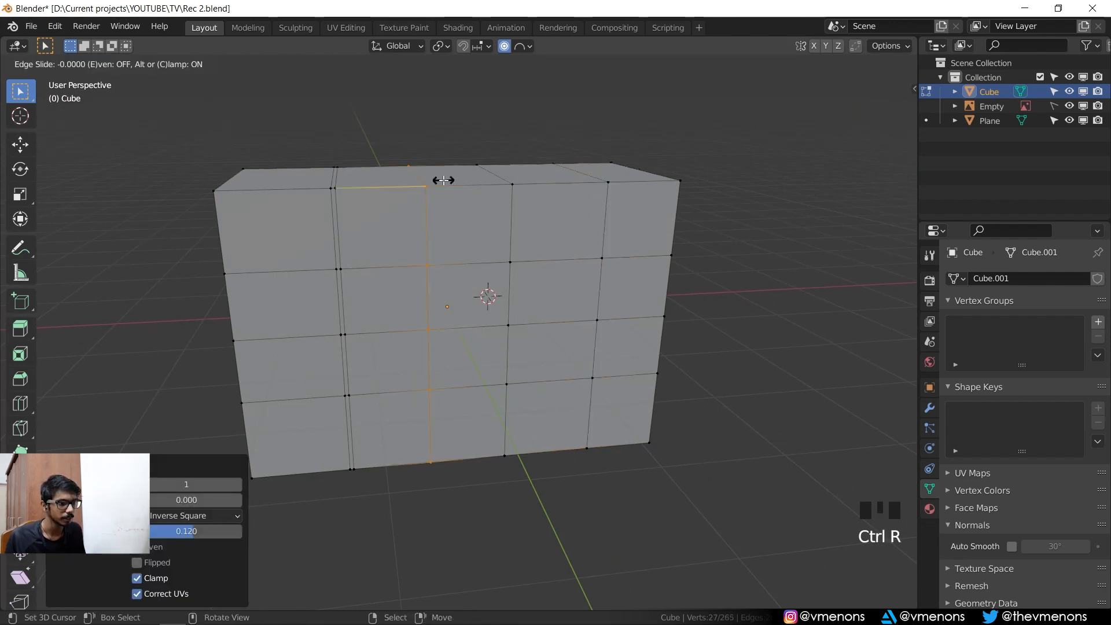
{"action": "right_click", "coordinate": [535, 302]}
- Extrude the block of four faces in the middle of the TV's back outward by about 2.37 m
{"action": "key", "text": "3"}
{"action": "left_click_drag", "start_coordinate": [470, 281], "coordinate": [558, 345]}
{"action": "key", "text": "e"}
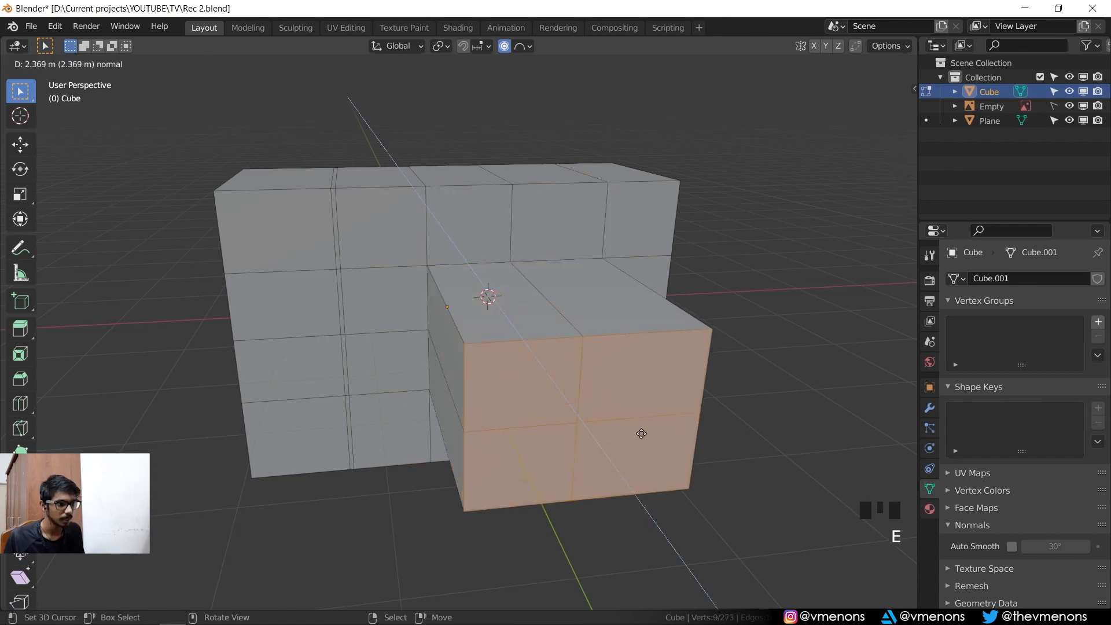
{"action": "left_click", "coordinate": [639, 433]}
{"action": "middle_click_drag", "start_coordinate": [389, 245], "coordinate": [485, 274]}
- Apply a level 3 subdivision to the TV body and inspect the extruded back in mesh editing
{"action": "key", "text": "Tab"}
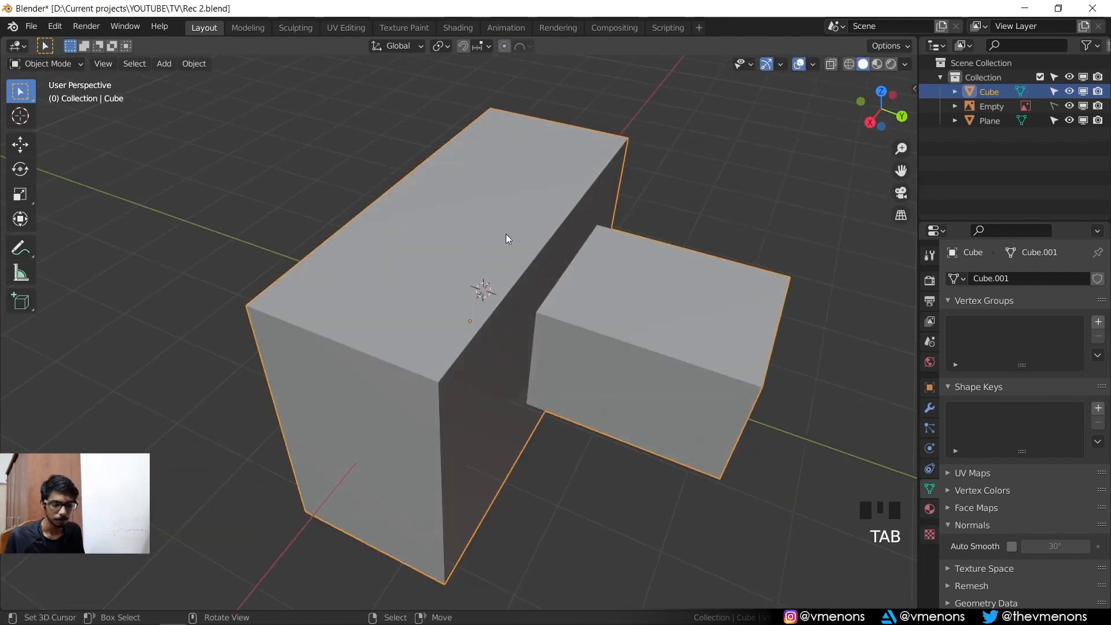
{"action": "key", "text": "ctrl+3"}
{"action": "middle_click_drag", "start_coordinate": [407, 259], "coordinate": [574, 273]}
{"action": "key", "text": "Tab"}
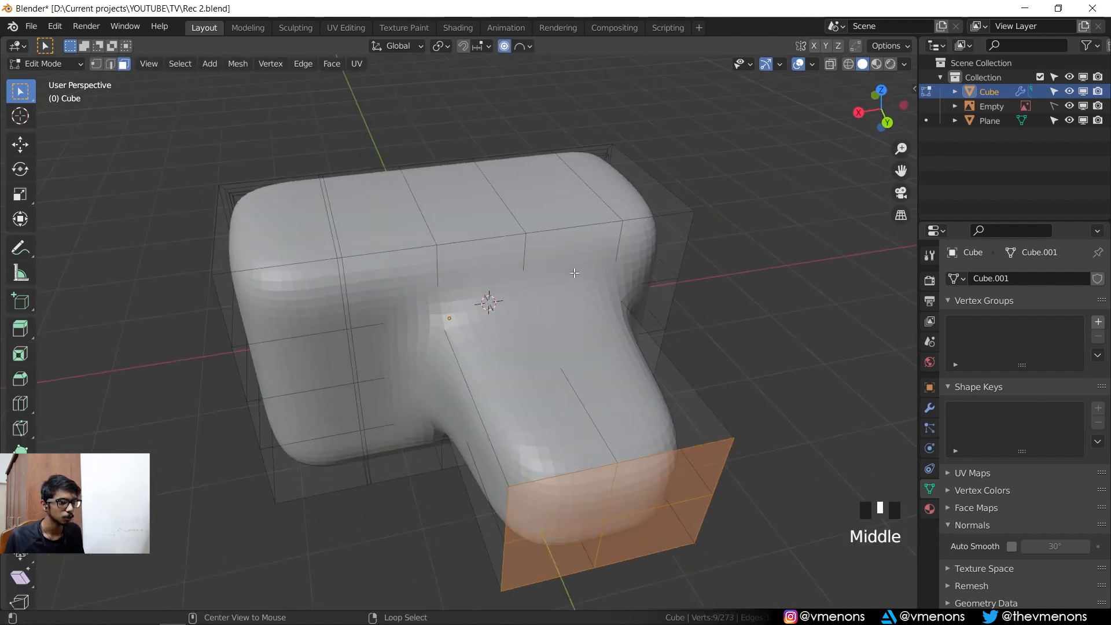
- Undo the subdivision, the rear extrusion and the two added loop cuts
{"action": "key", "text": "ctrl+z"}
{"action": "key", "text": "ctrl+z"}
{"action": "key", "text": "ctrl+z"}
{"action": "key", "text": "ctrl+z"}
{"action": "key", "text": "ctrl+z"}
{"action": "key", "text": "ctrl+z"}
{"action": "key", "text": "ctrl+z"}
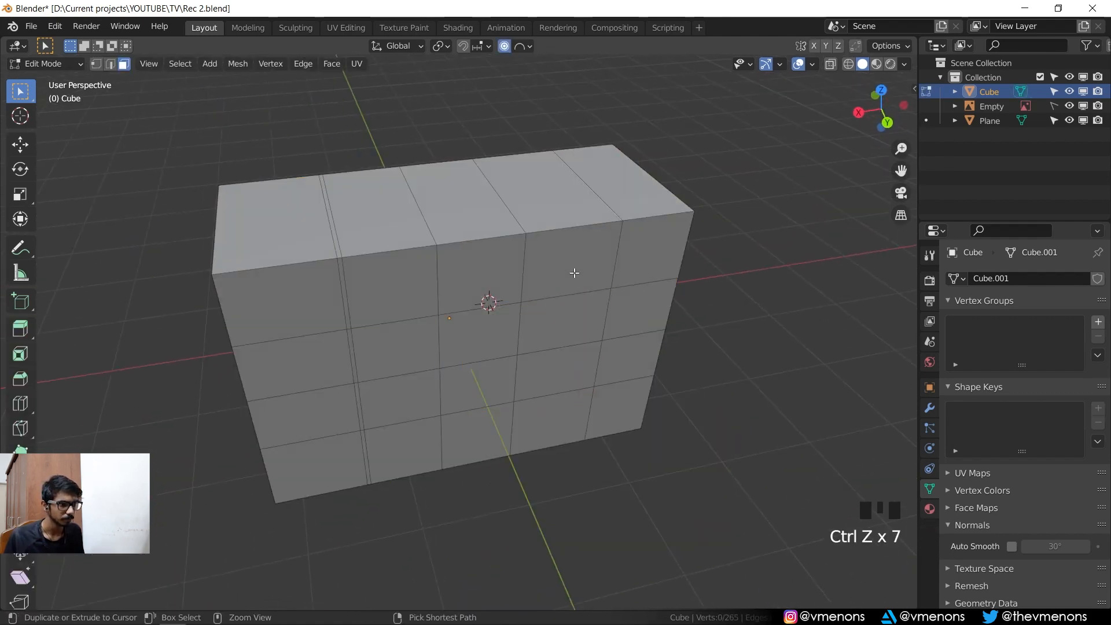
{"action": "key", "text": "ctrl+z"}
{"action": "key", "text": "ctrl+z"}
{"action": "key", "text": "ctrl+z"}
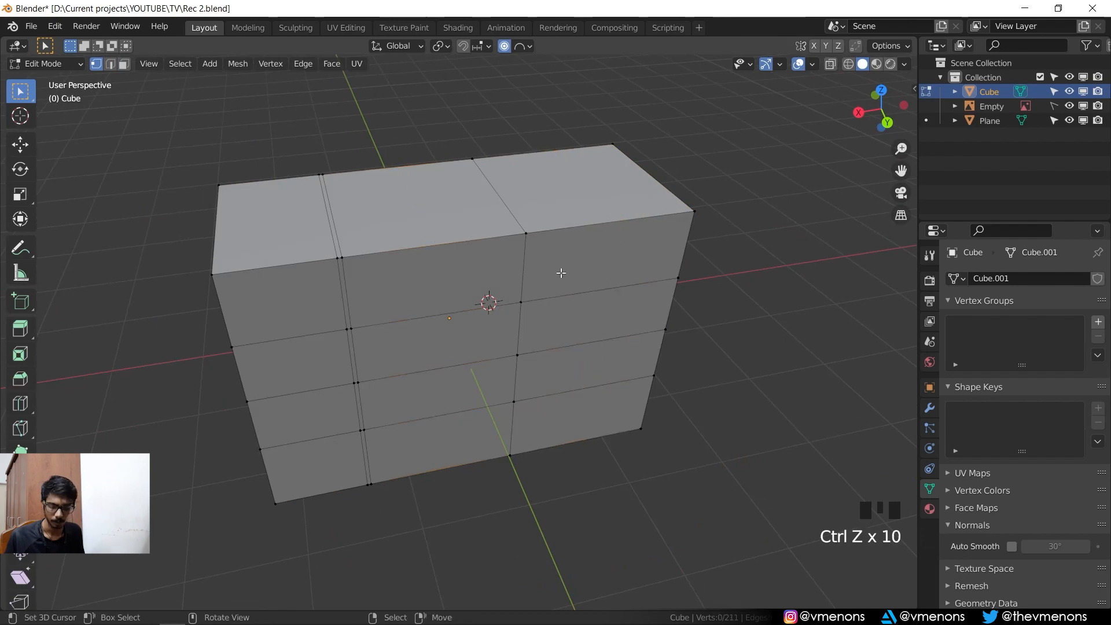
- Apply a level 3 subdivision to the TV body and reopen its mesh for editing from the front
{"action": "key", "text": "Tab"}
{"action": "key", "text": "ctrl+3"}
{"action": "middle_click_drag", "start_coordinate": [561, 272], "coordinate": [823, 241]}
{"action": "middle_click_drag", "start_coordinate": [511, 190], "coordinate": [555, 169]}
{"action": "key", "text": "ctrl+e"}
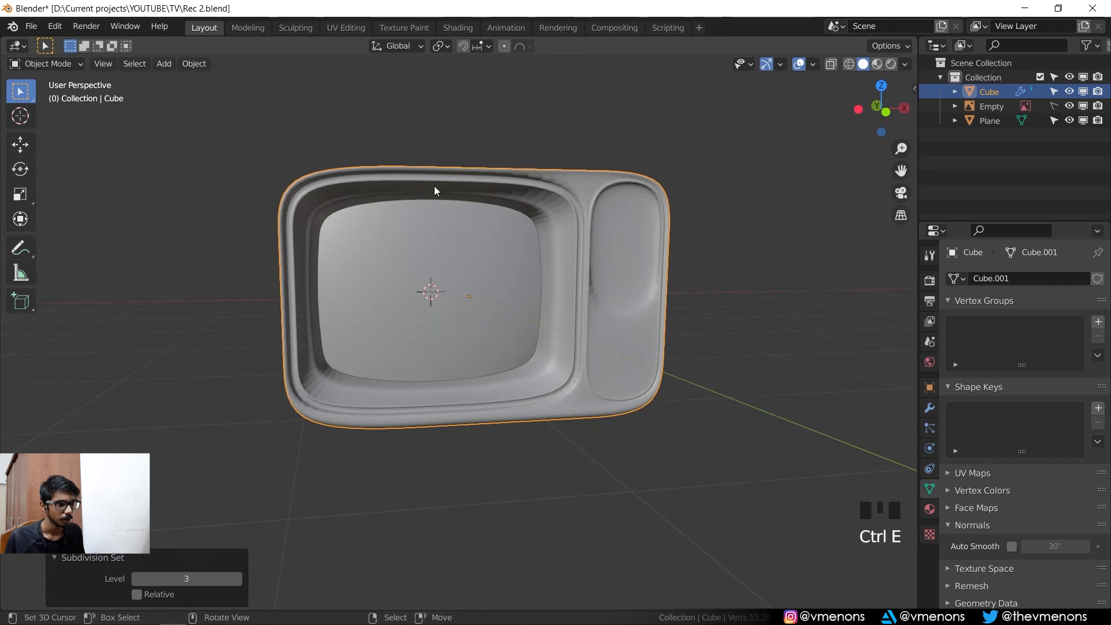
{"action": "key", "text": "Tab"}
{"action": "key", "text": "ctrl+e"}
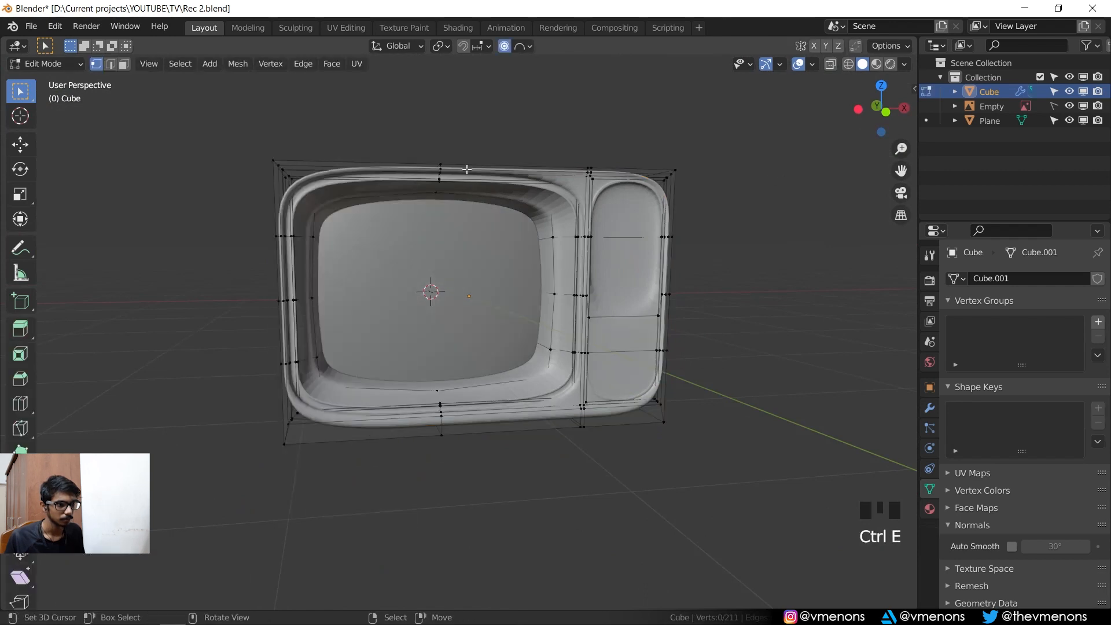
- Try a vertical loop cut through the left half of the screen frame, and dissolve its edges
{"action": "key", "text": "ctrl+r"}
{"action": "left_click", "coordinate": [382, 180]}
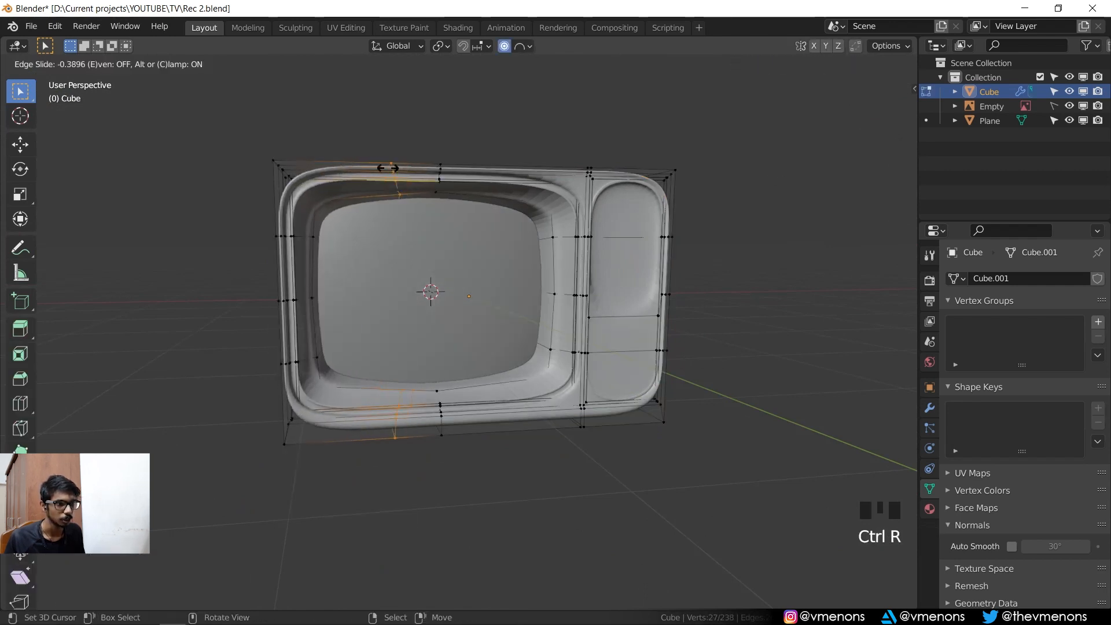
{"action": "left_click", "coordinate": [353, 165]}
{"action": "key", "text": "x"}
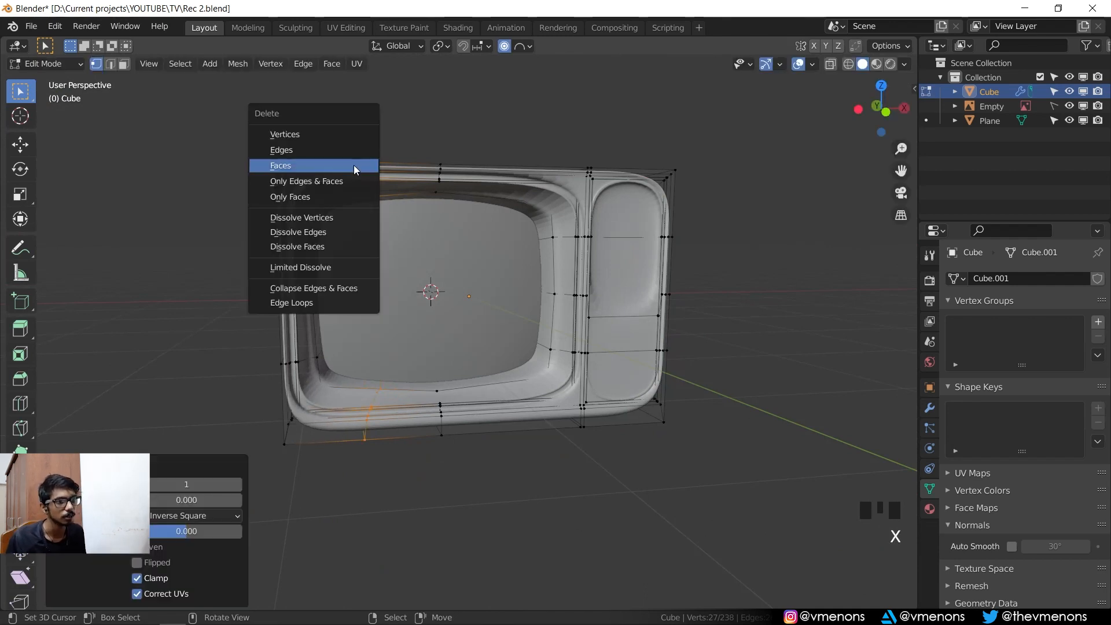
{"action": "left_click", "coordinate": [324, 229]}
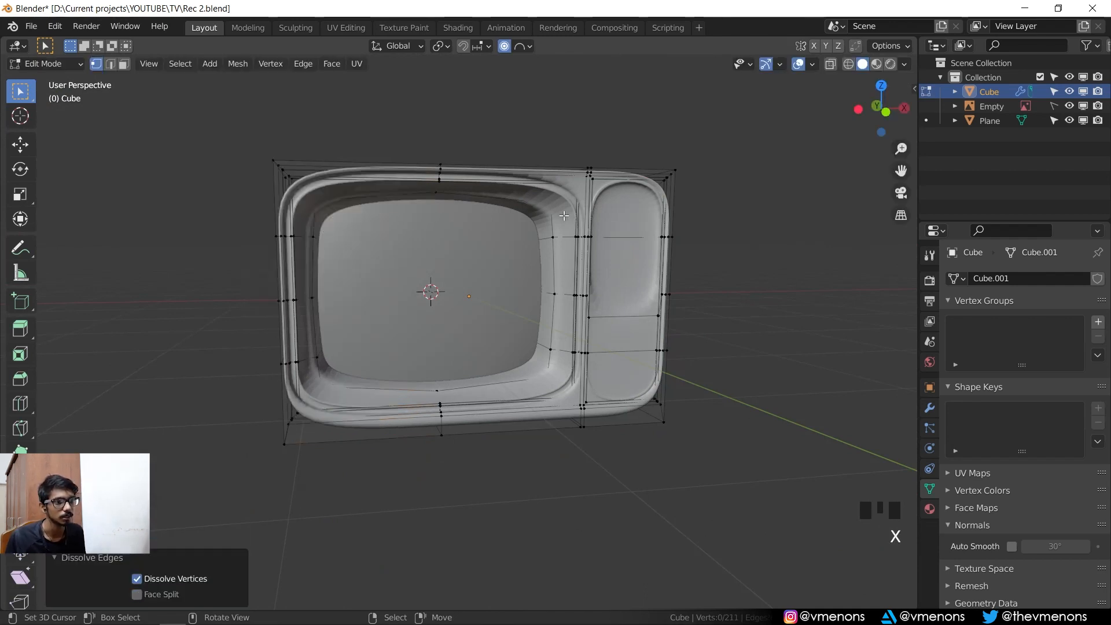
- Leave mesh editing of the TV body and hide the television reference image in the viewport
{"action": "middle_click_drag", "start_coordinate": [559, 216], "coordinate": [529, 249]}
{"action": "key", "text": "Tab"}
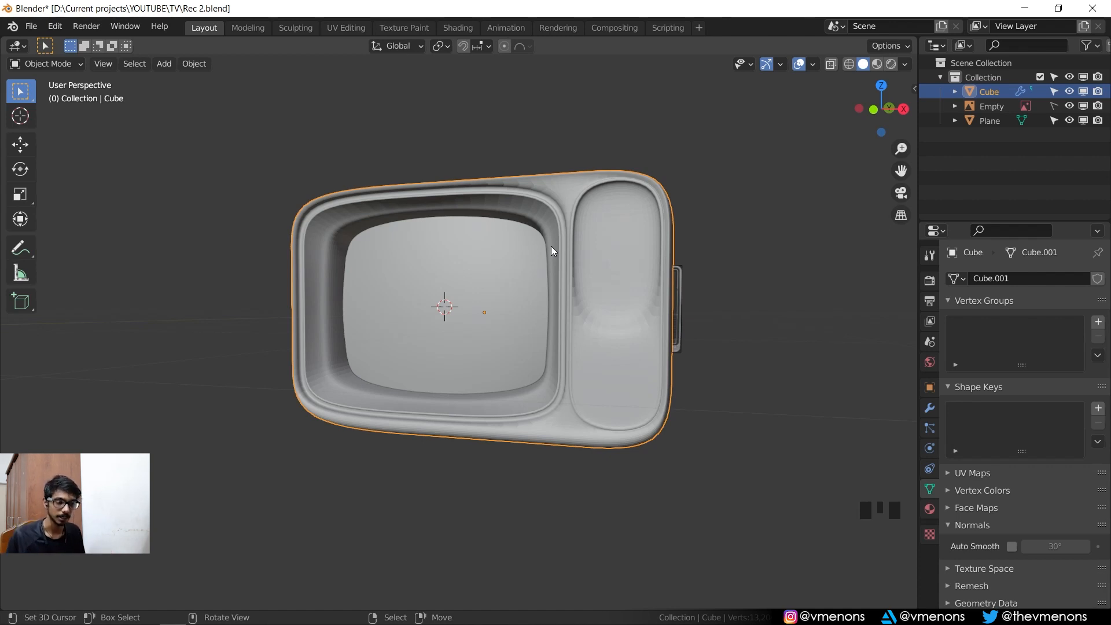
{"action": "key", "text": "KP_1"}
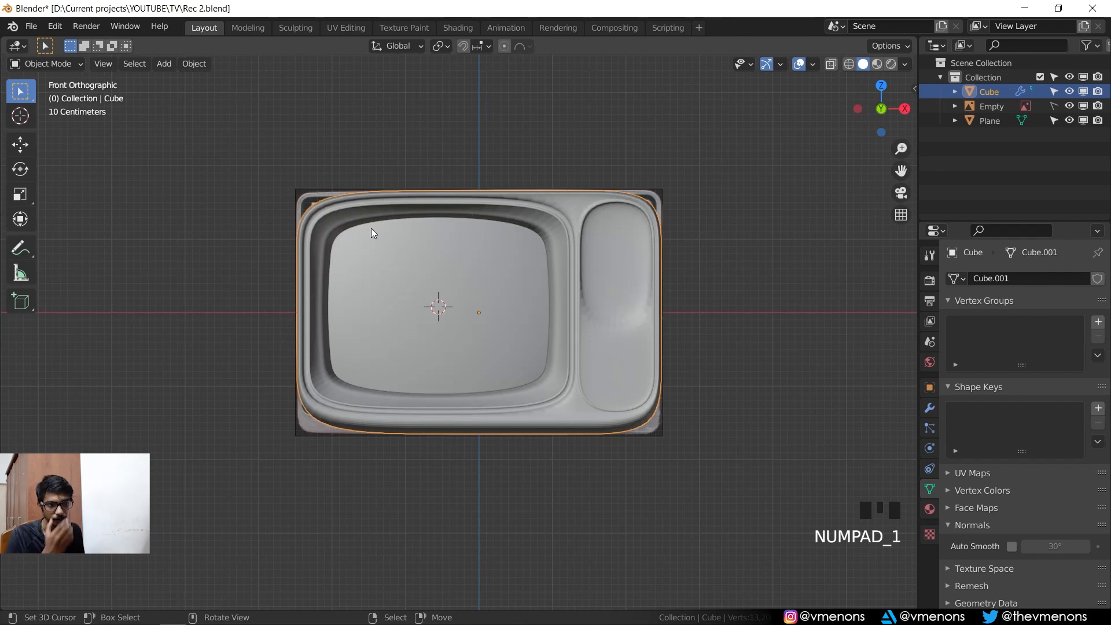
{"action": "middle_click_drag", "start_coordinate": [369, 211], "coordinate": [138, 177]}
{"action": "right_click", "coordinate": [193, 155]}
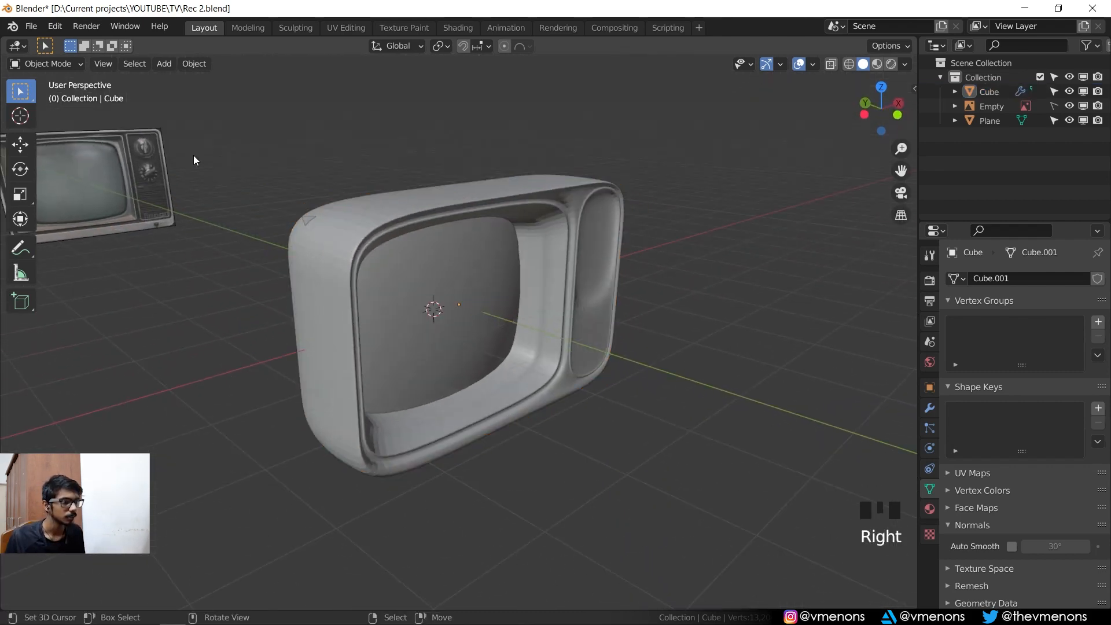
{"action": "left_click", "coordinate": [1069, 120]}
{"action": "left_click", "coordinate": [1083, 121]}
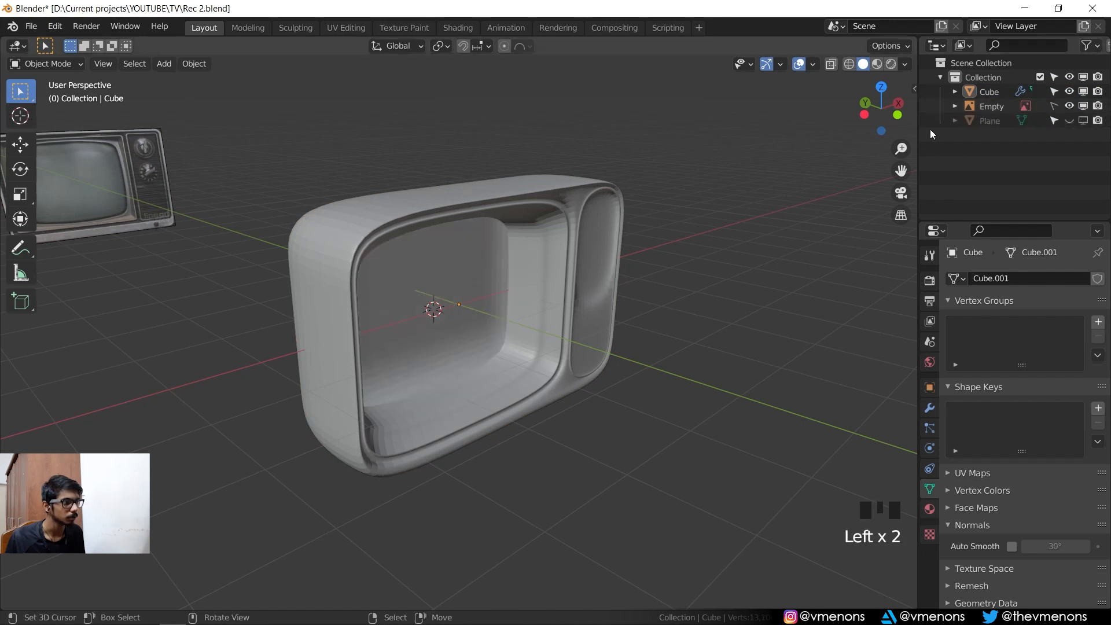
{"action": "left_click", "coordinate": [1083, 121]}
{"action": "left_click", "coordinate": [1083, 121]}
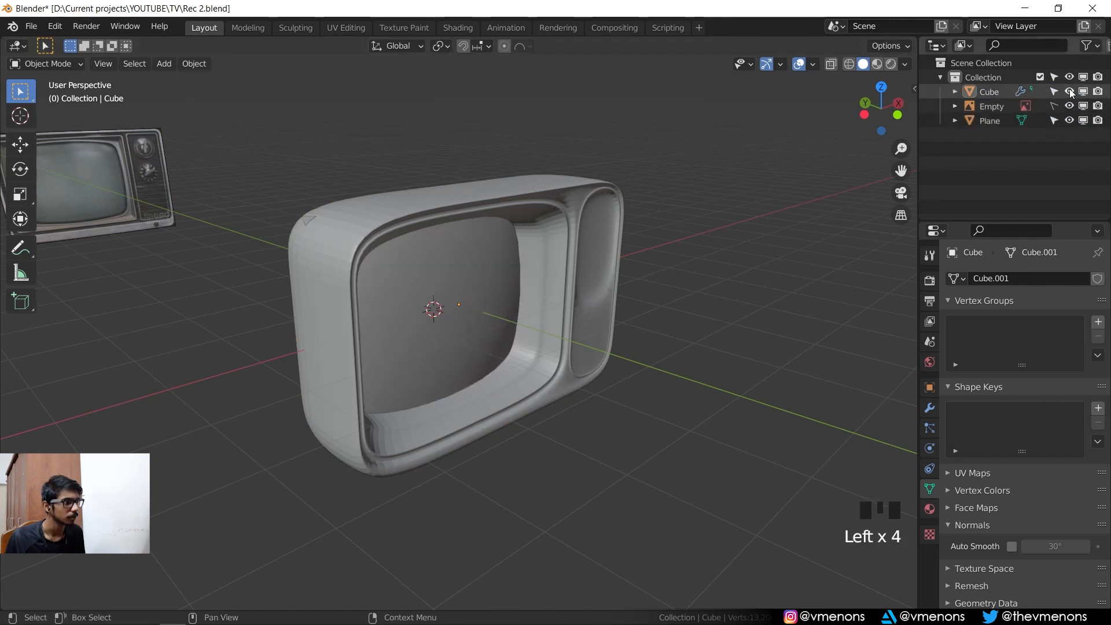
{"action": "left_click", "coordinate": [1083, 107]}
{"action": "left_click", "coordinate": [522, 105]}
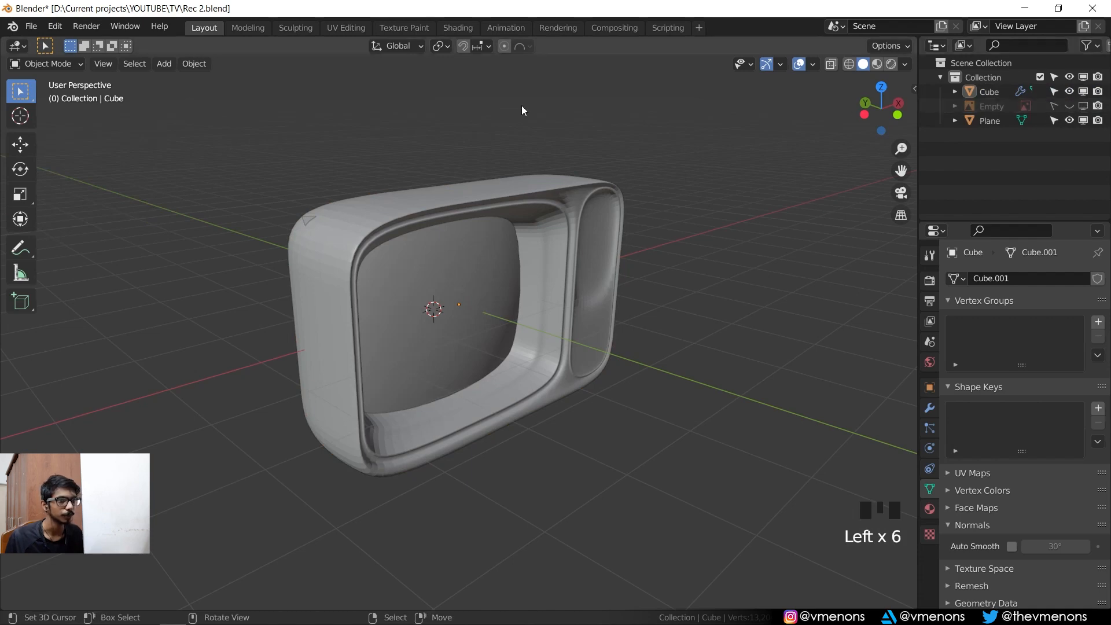
- Hide the curved screen plane and select the TV body
{"action": "key", "text": "KP_1"}
{"action": "scroll", "coordinate": [501, 137], "scroll_direction": "up", "scroll_amount": 1}
{"action": "scroll", "coordinate": [342, 170], "scroll_direction": "down", "scroll_amount": 1}
{"action": "middle_click_drag", "start_coordinate": [343, 170], "coordinate": [473, 212]}
{"action": "right_click", "coordinate": [350, 217]}
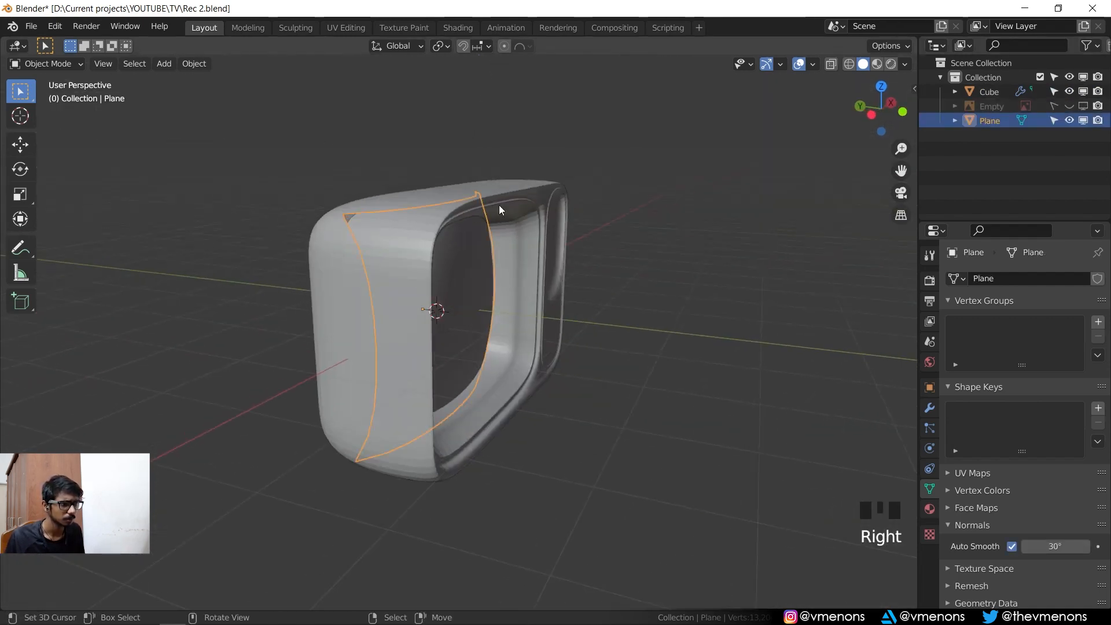
{"action": "left_click", "coordinate": [1069, 121]}
{"action": "middle_click_drag", "start_coordinate": [574, 193], "coordinate": [481, 193]}
{"action": "right_click", "coordinate": [572, 189]}
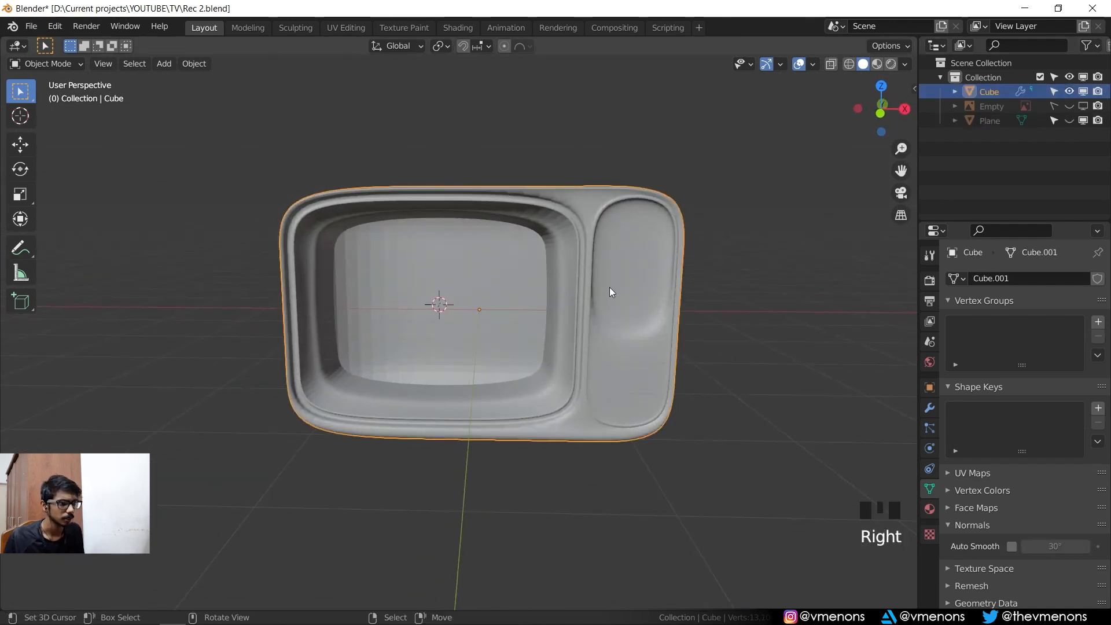
- Try a supporting loop cut around the TV body, slid close to its left side at a factor of 0.912
{"action": "middle_click_drag", "start_coordinate": [609, 287], "coordinate": [474, 287]}
{"action": "middle_click_drag", "start_coordinate": [400, 220], "coordinate": [422, 212]}
{"action": "key", "text": "Tab"}
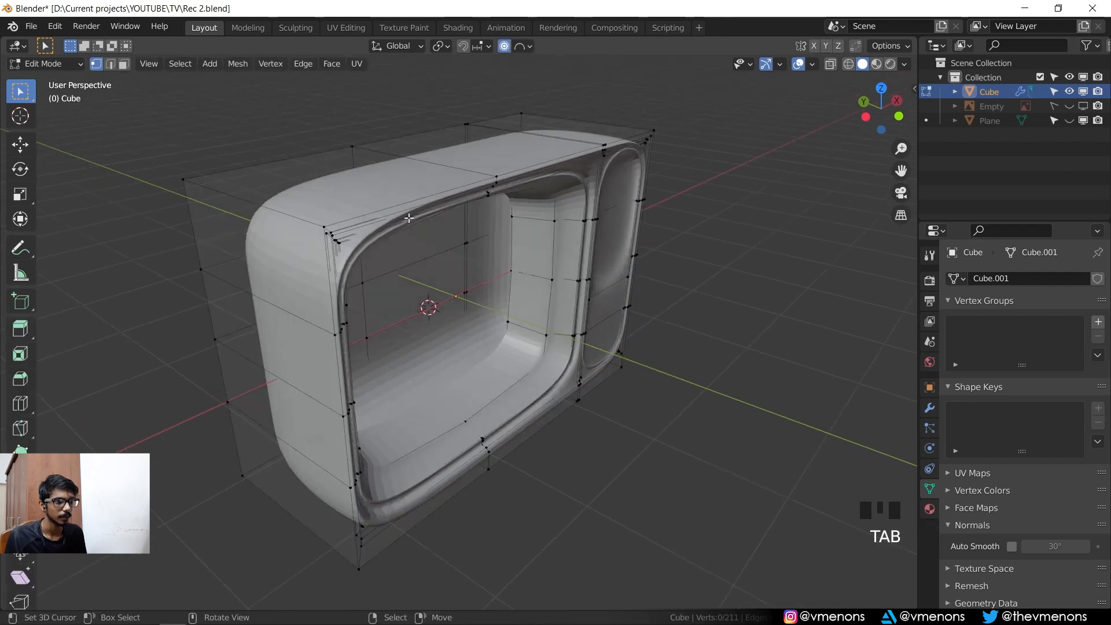
{"action": "middle_click_drag", "start_coordinate": [349, 231], "coordinate": [347, 218]}
{"action": "key", "text": "ctrl+r"}
{"action": "left_click", "coordinate": [347, 217]}
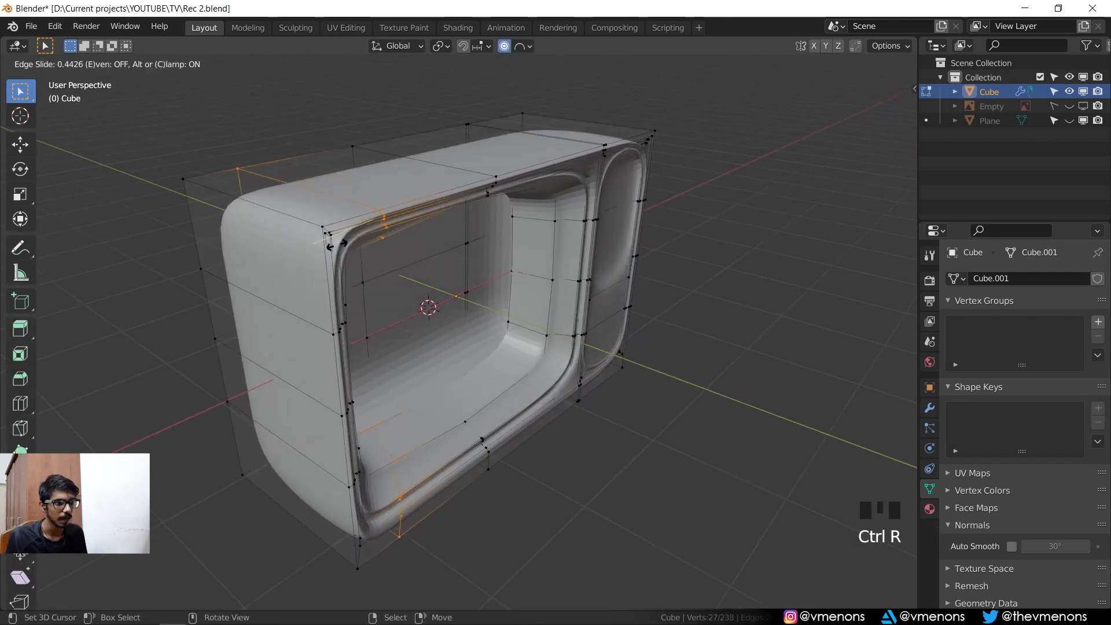
{"action": "left_click", "coordinate": [313, 254]}
- Try supporting loop cuts along the body's rear edge at factor -1.000 and just below its top edge at factor -0.812
{"action": "key", "text": "ctrl+r"}
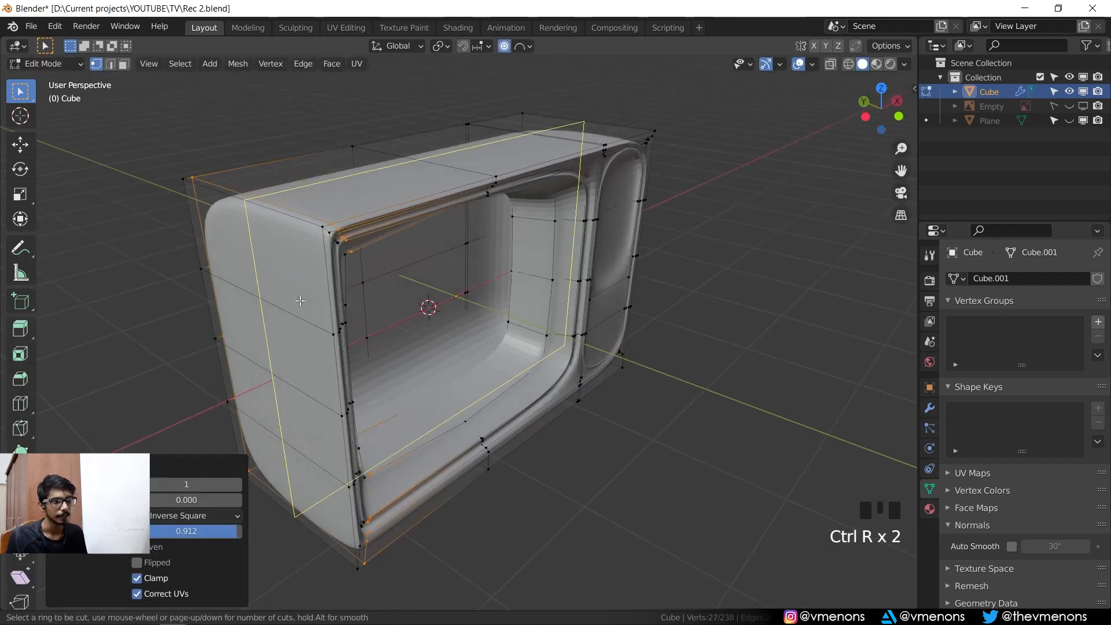
{"action": "left_click", "coordinate": [284, 236]}
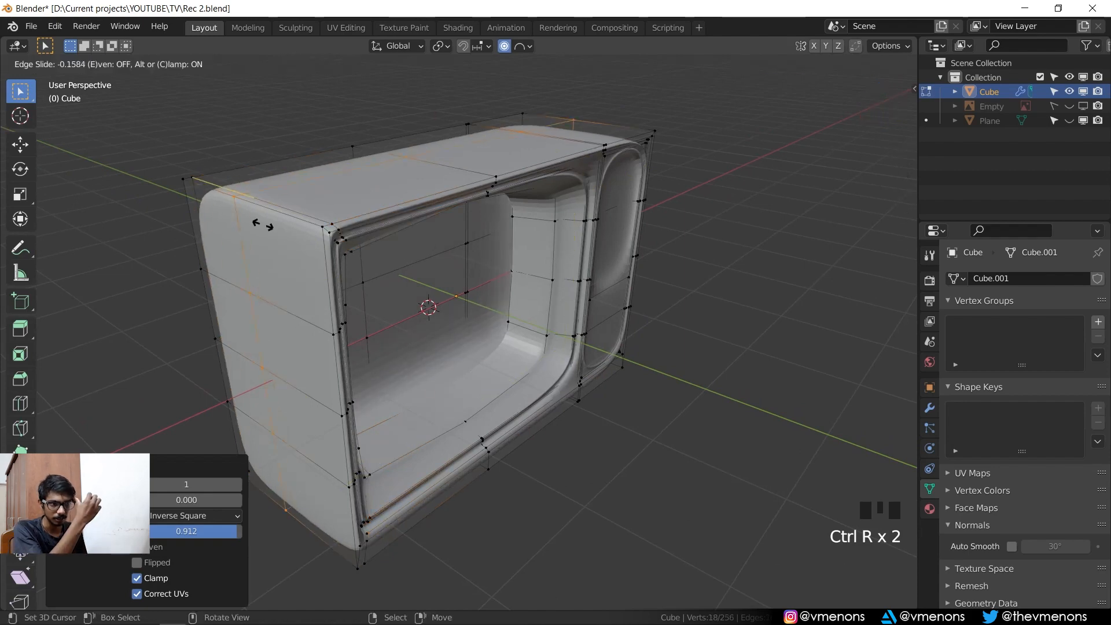
{"action": "left_click", "coordinate": [234, 210]}
{"action": "key", "text": "ctrl+r"}
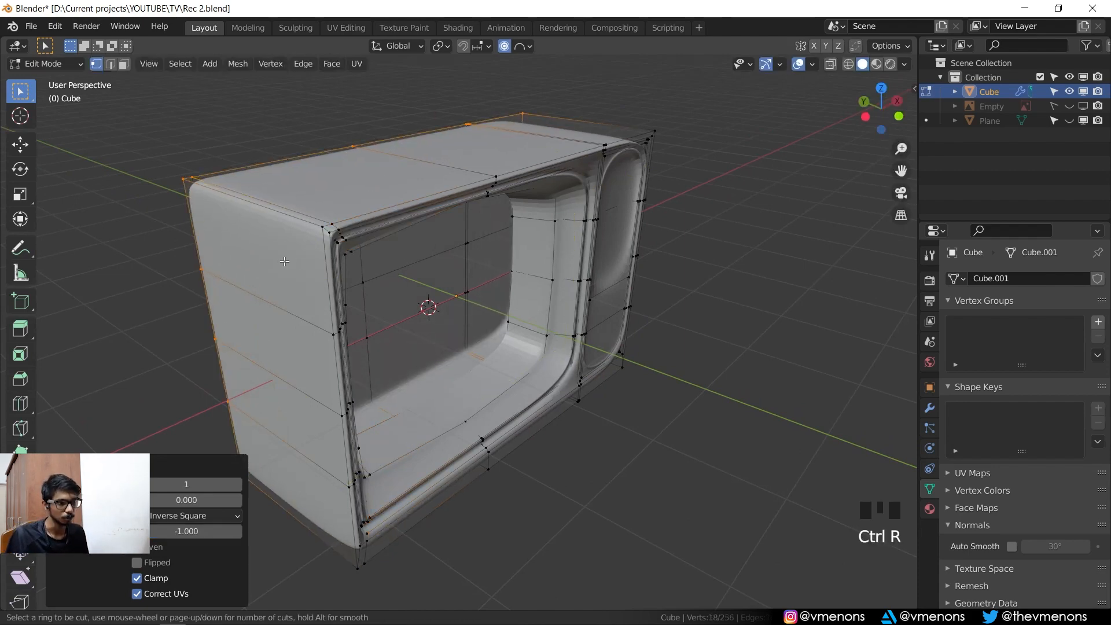
{"action": "left_click", "coordinate": [331, 240]}
{"action": "left_click", "coordinate": [331, 231]}
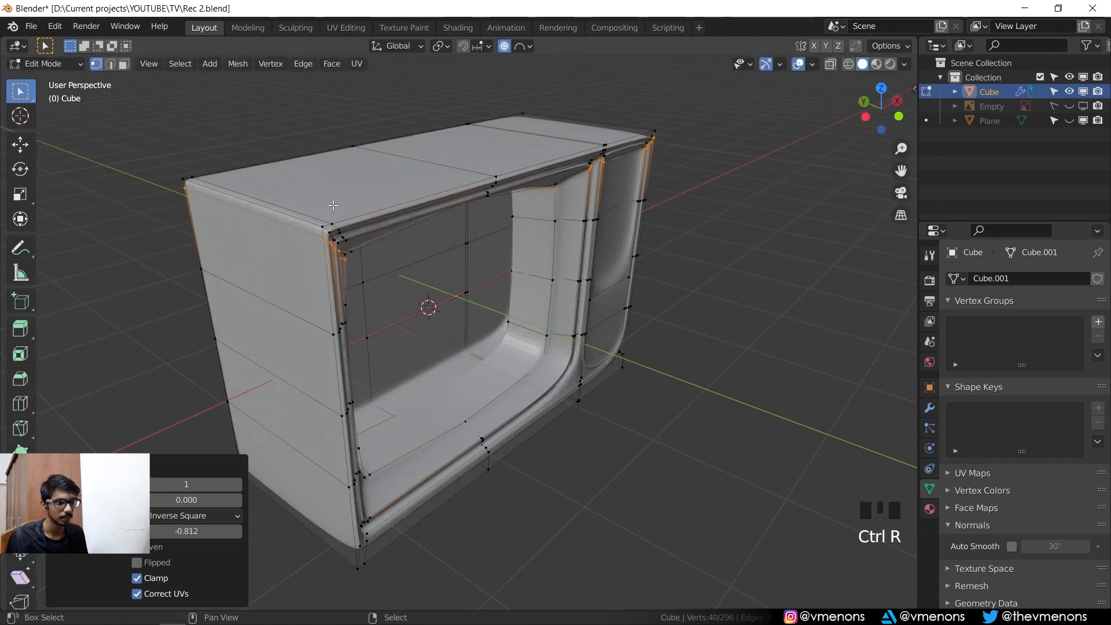
- Inspect the body's sharpened corners and try two more loop cuts near its front rim, the first at factor -0.965
{"action": "key", "text": "Tab"}
{"action": "middle_click_drag", "start_coordinate": [359, 246], "coordinate": [499, 246]}
{"action": "scroll", "coordinate": [523, 255], "scroll_direction": "up", "scroll_amount": 2}
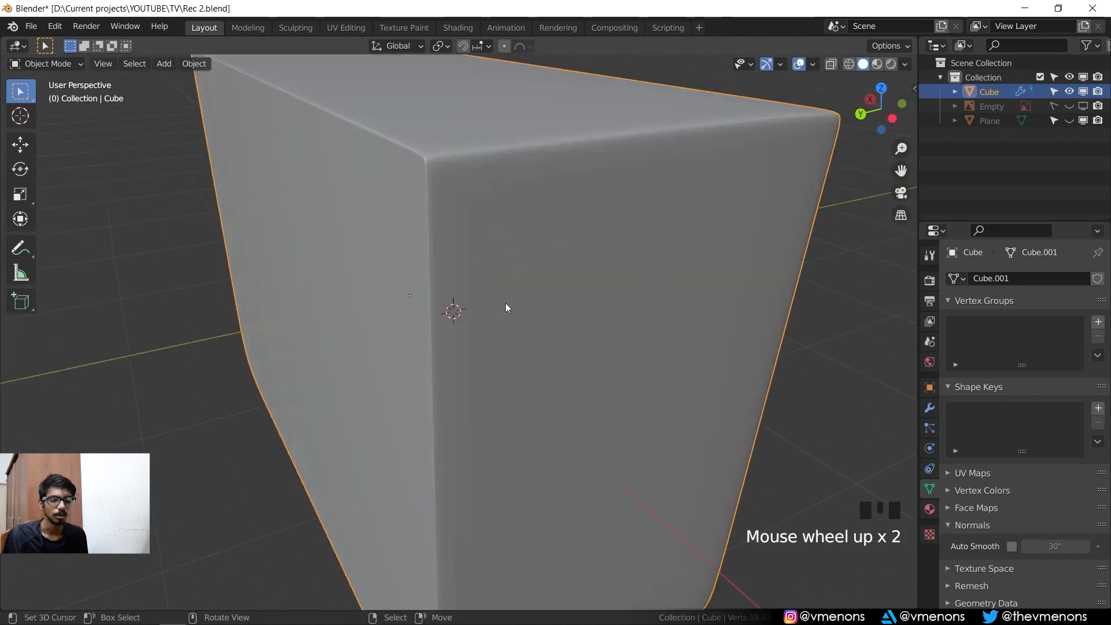
{"action": "key", "text": "Tab"}
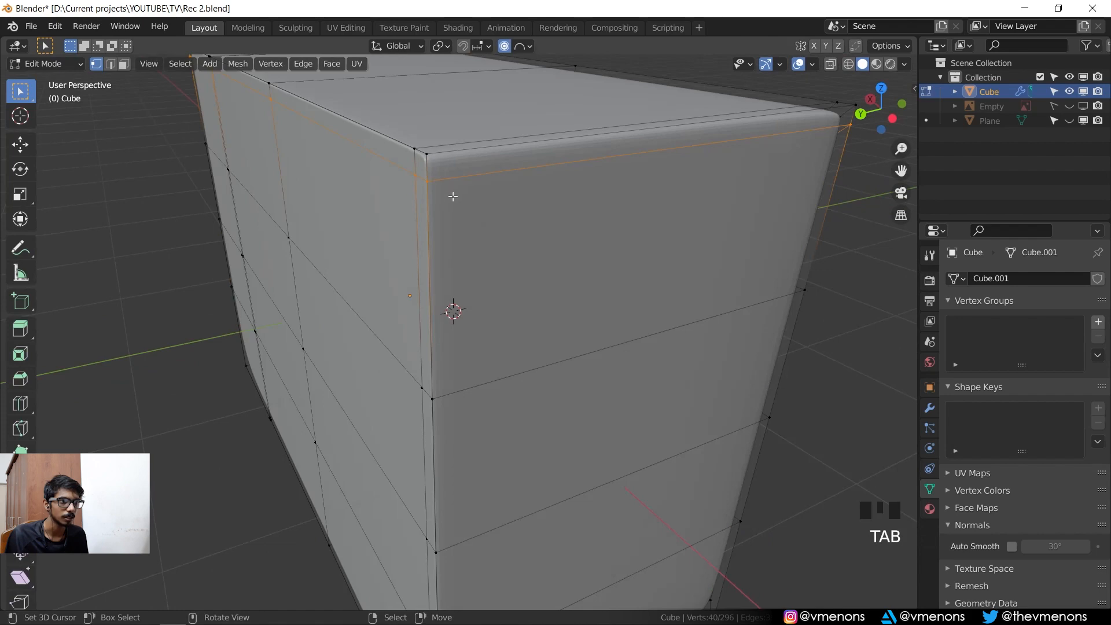
{"action": "middle_click_drag", "start_coordinate": [526, 210], "coordinate": [441, 250]}
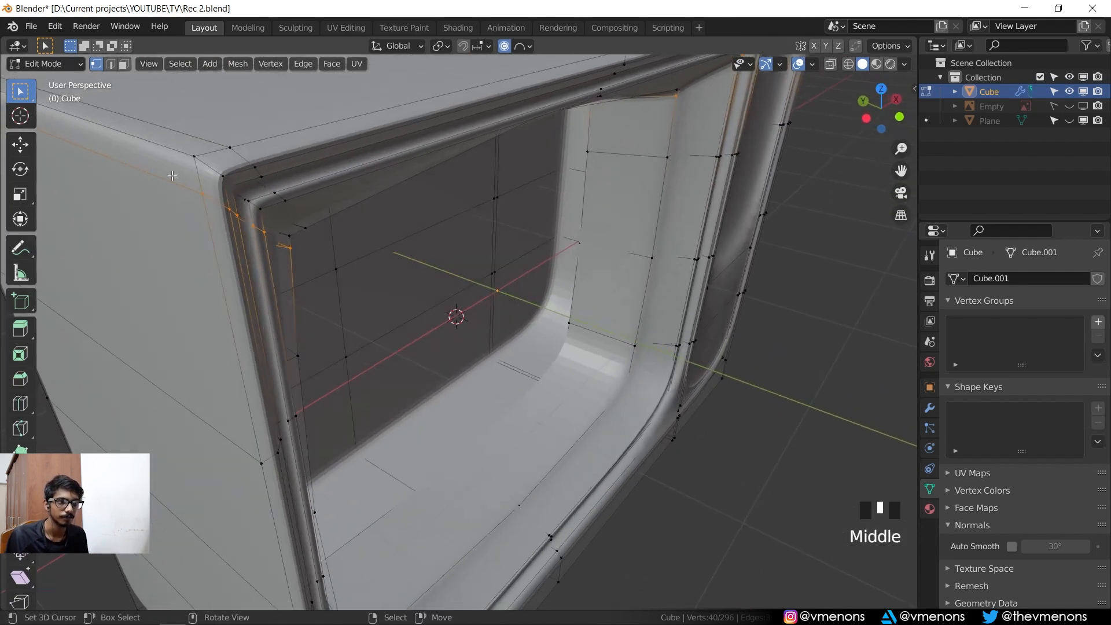
{"action": "key", "text": "ctrl+r"}
{"action": "left_click", "coordinate": [161, 148]}
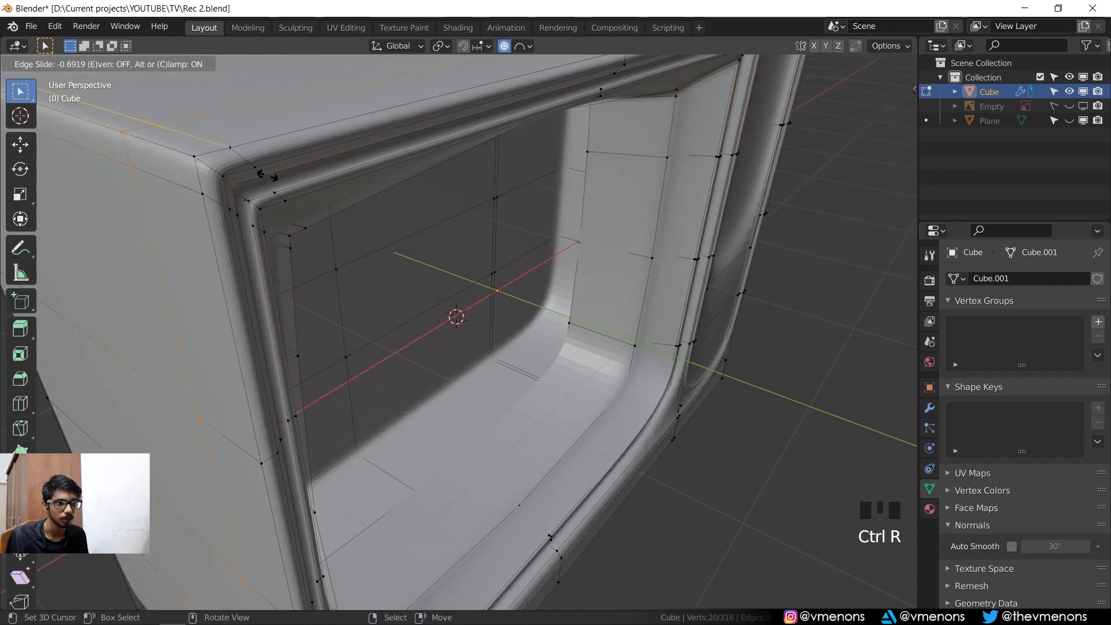
{"action": "left_click", "coordinate": [305, 183]}
{"action": "key", "text": "ctrl+r"}
{"action": "left_click", "coordinate": [218, 168]}
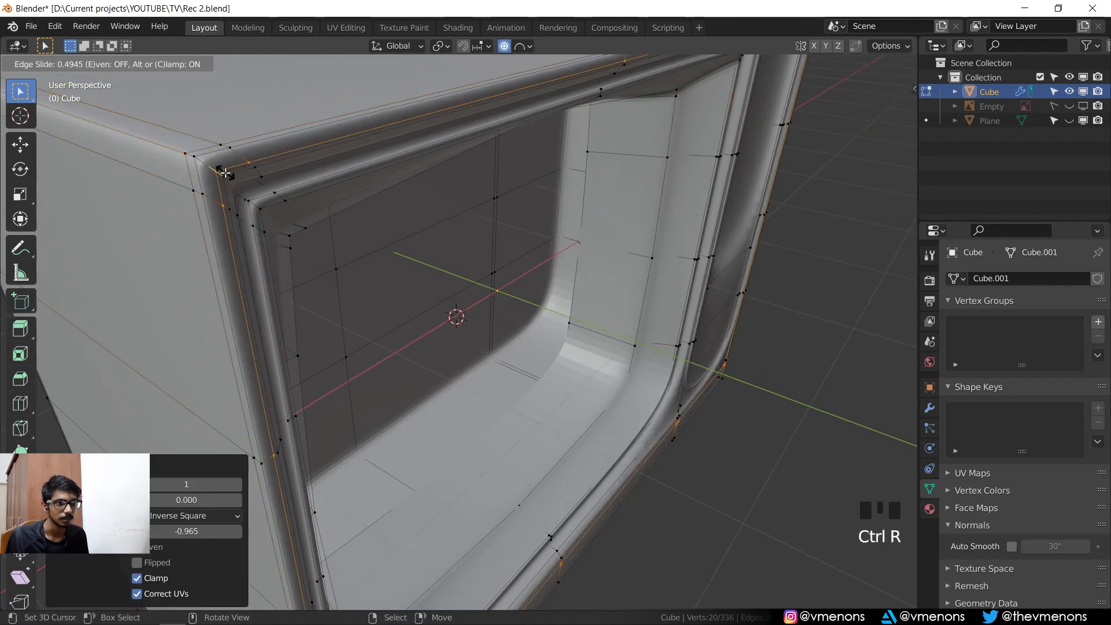
{"action": "left_click", "coordinate": [226, 173]}
- Undo all the supporting loop cuts added to the TV body and leave mesh editing
{"action": "key", "text": "ctrl+r"}
{"action": "key", "text": "ctrl+z"}
{"action": "key", "text": "ctrl+z"}
{"action": "key", "text": "ctrl+z"}
{"action": "key", "text": "ctrl+z"}
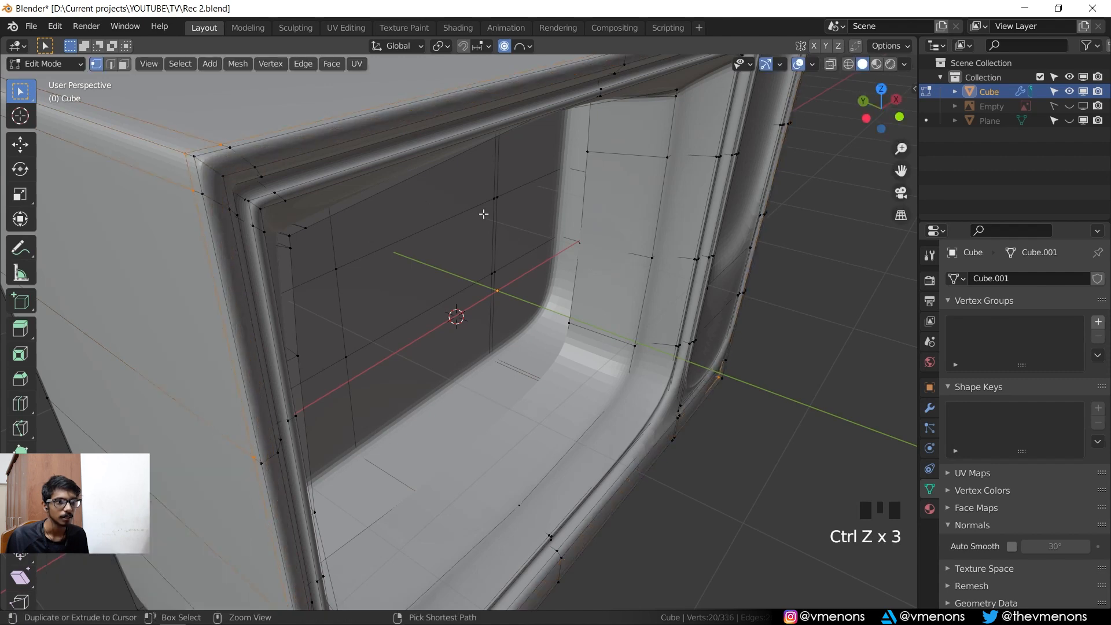
{"action": "key", "text": "ctrl+z"}
{"action": "key", "text": "ctrl+z"}
{"action": "key", "text": "ctrl+z"}
{"action": "key", "text": "ctrl+z"}
{"action": "key", "text": "ctrl+z"}
{"action": "key", "text": "ctrl+z"}
{"action": "key", "text": "ctrl+z"}
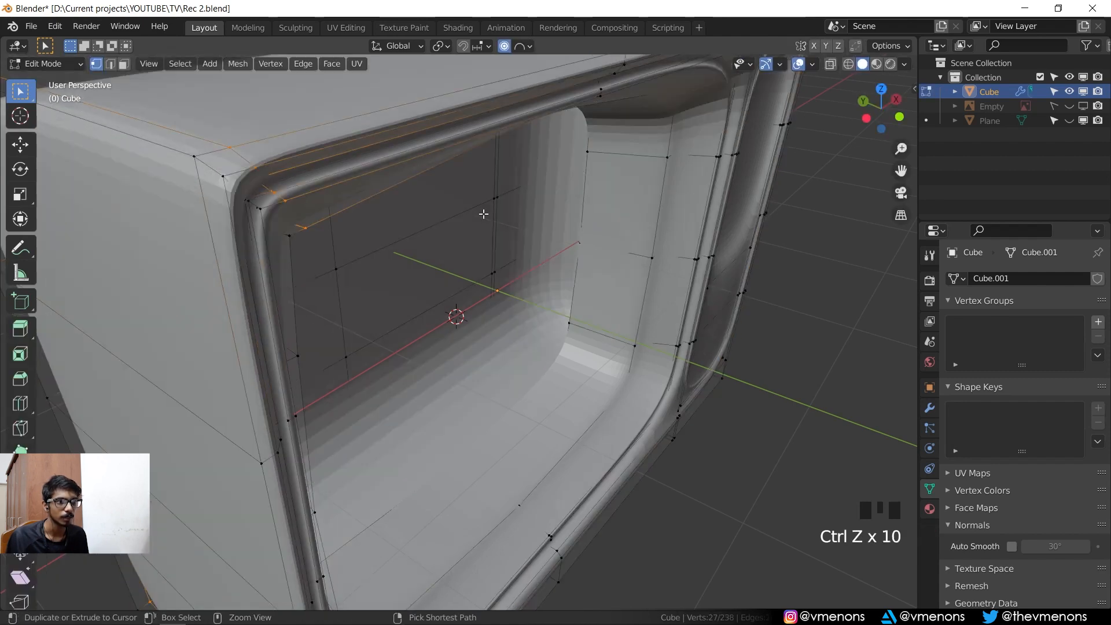
{"action": "scroll", "coordinate": [484, 214], "scroll_direction": "down", "scroll_amount": 3}
{"action": "key", "text": "Tab"}
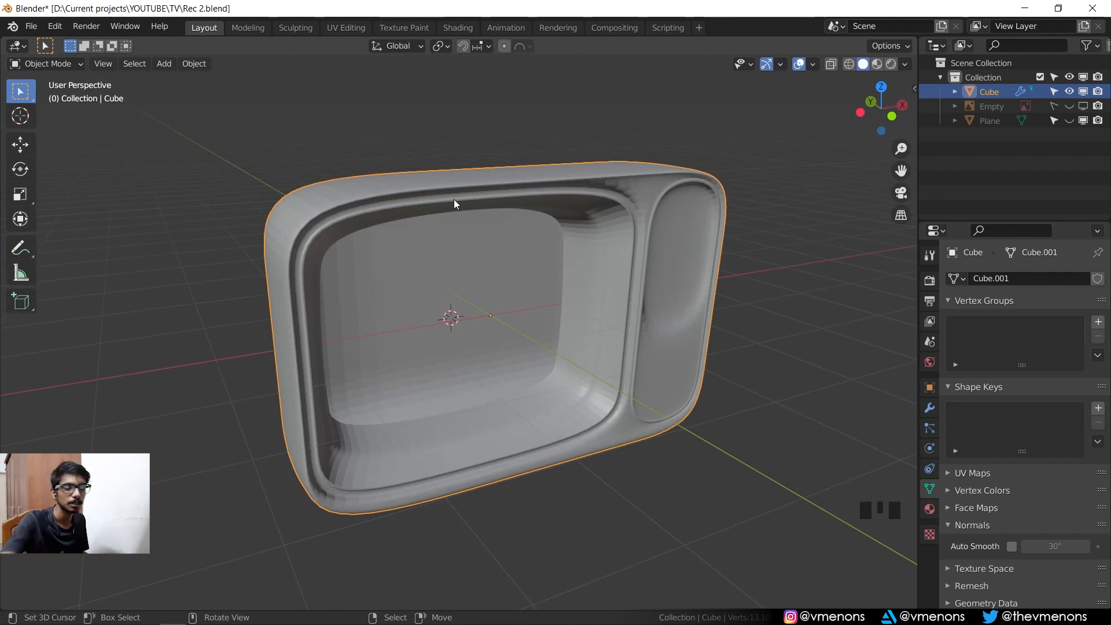
- Try beveling the body's upper-left edge loop with 2 segments and a width of 0.0146 m
{"action": "middle_click_drag", "start_coordinate": [427, 191], "coordinate": [486, 214]}
{"action": "key", "text": "Tab"}
{"action": "scroll", "coordinate": [491, 242], "scroll_direction": "up", "scroll_amount": 1}
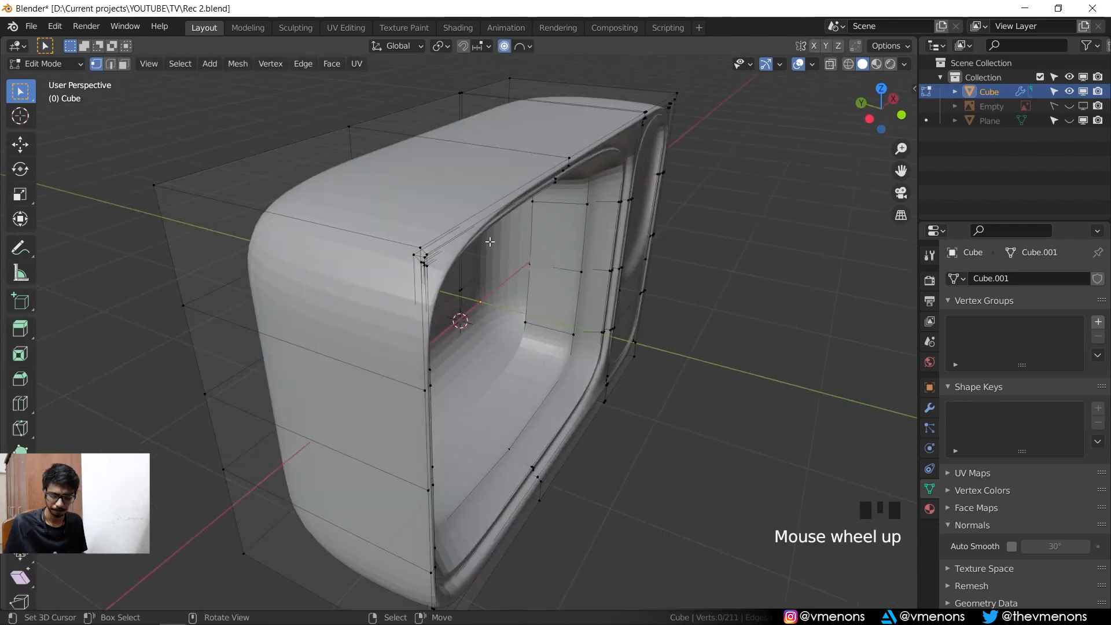
{"action": "key", "text": "2"}
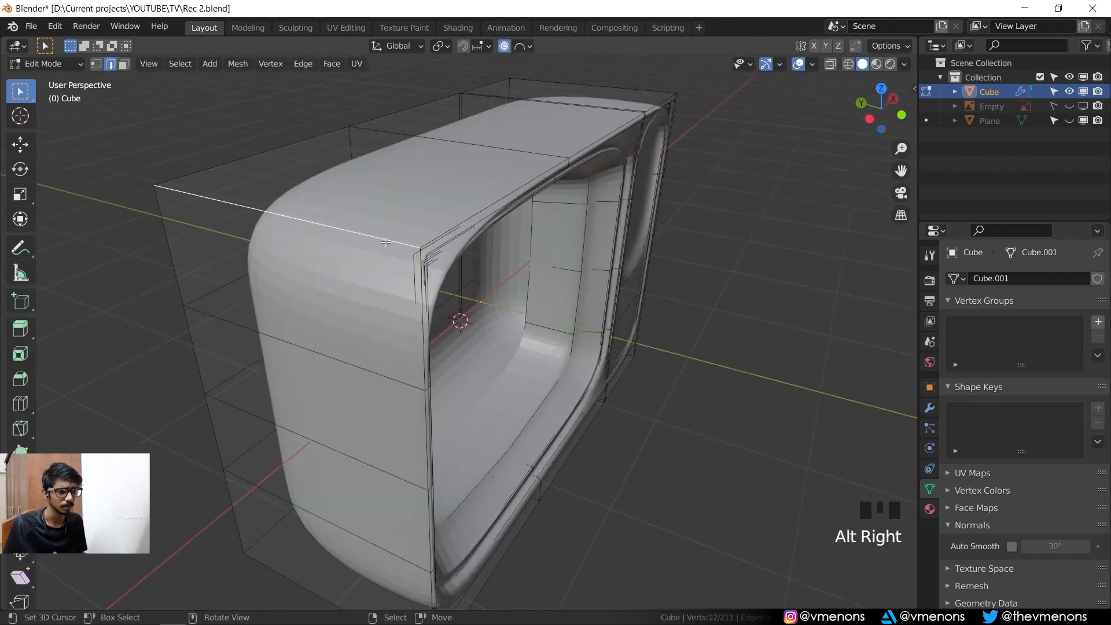
{"action": "middle_click_drag", "start_coordinate": [371, 234], "coordinate": [391, 245]}
{"action": "scroll", "coordinate": [390, 245], "scroll_direction": "up", "scroll_amount": 2}
{"action": "key", "text": "ctrl+b"}
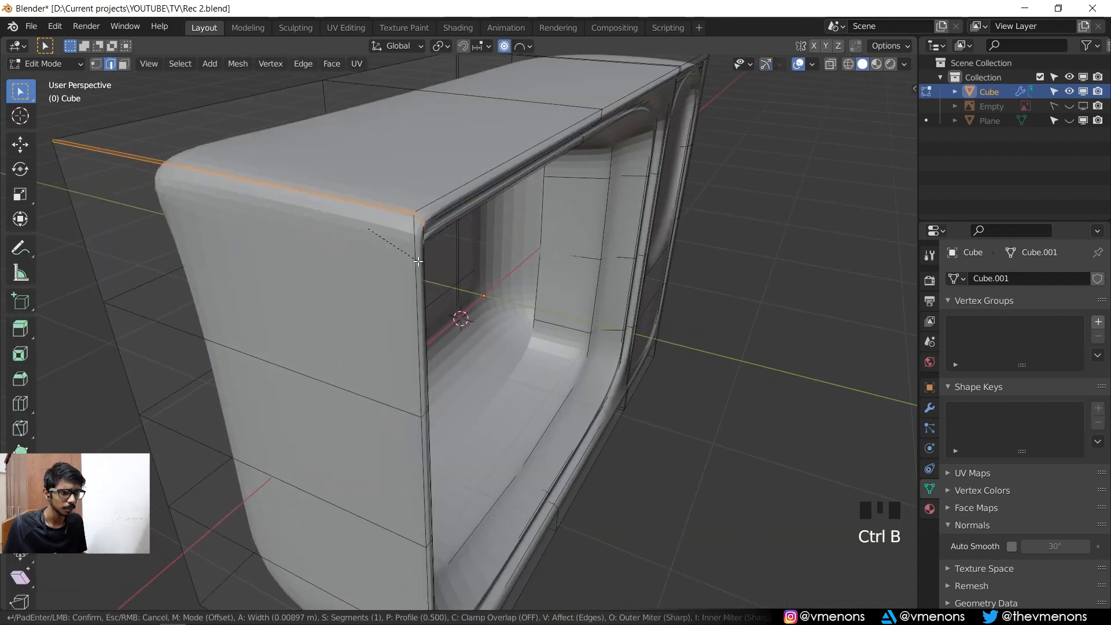
{"action": "scroll", "coordinate": [431, 269], "scroll_direction": "up", "scroll_amount": 1}
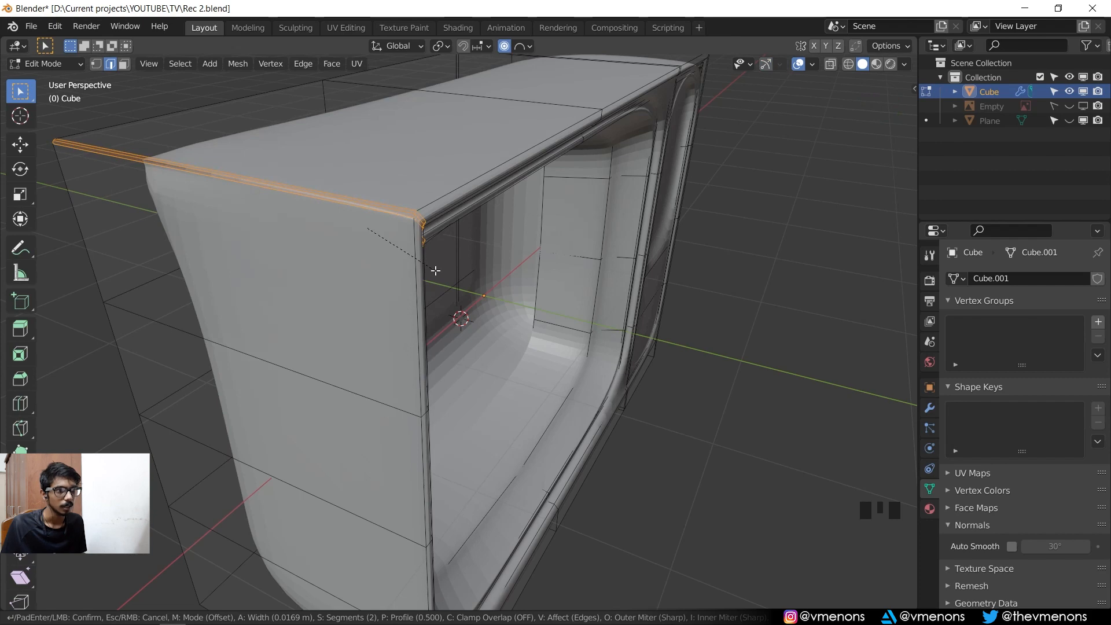
{"action": "left_click", "coordinate": [429, 268]}
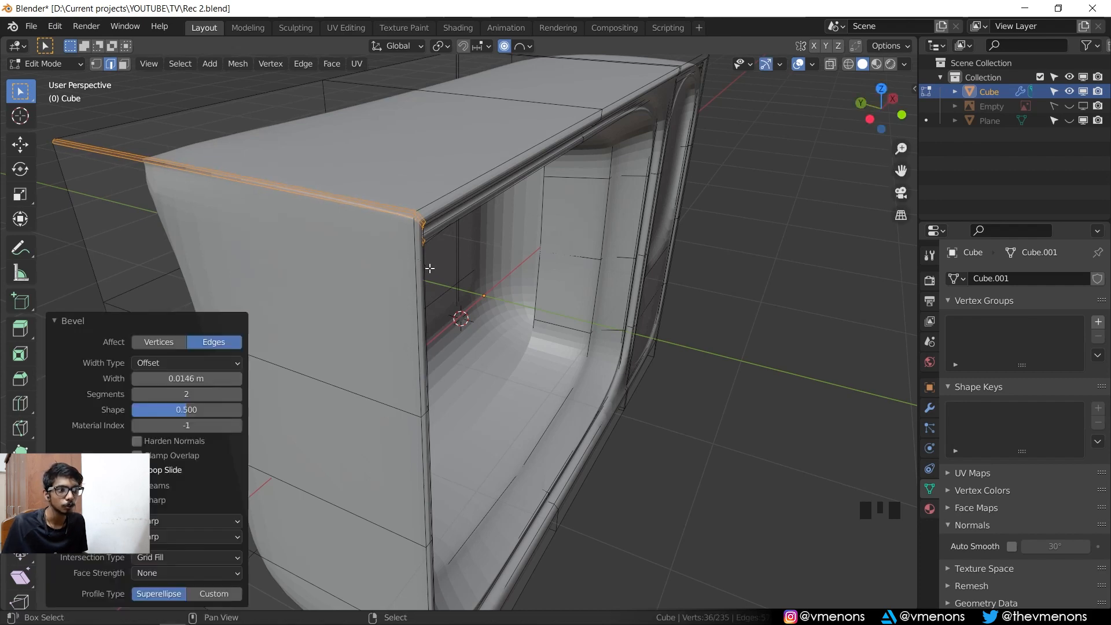
- Inspect the beveled corner, undo the edge bevel and return to object mode
{"action": "scroll", "coordinate": [434, 203], "scroll_direction": "up", "scroll_amount": 2}
{"action": "middle_click_drag", "start_coordinate": [436, 193], "coordinate": [408, 249], "text": "shift"}
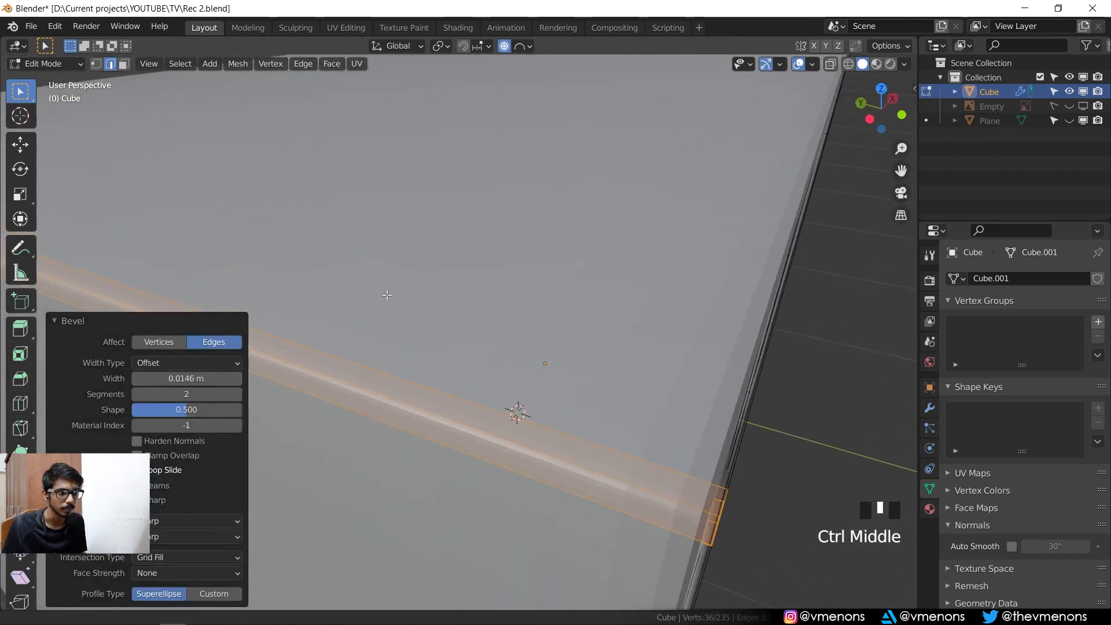
{"action": "middle_click_drag", "start_coordinate": [463, 226], "coordinate": [654, 529], "text": "ctrl"}
{"action": "middle_click_drag", "start_coordinate": [617, 463], "coordinate": [589, 432]}
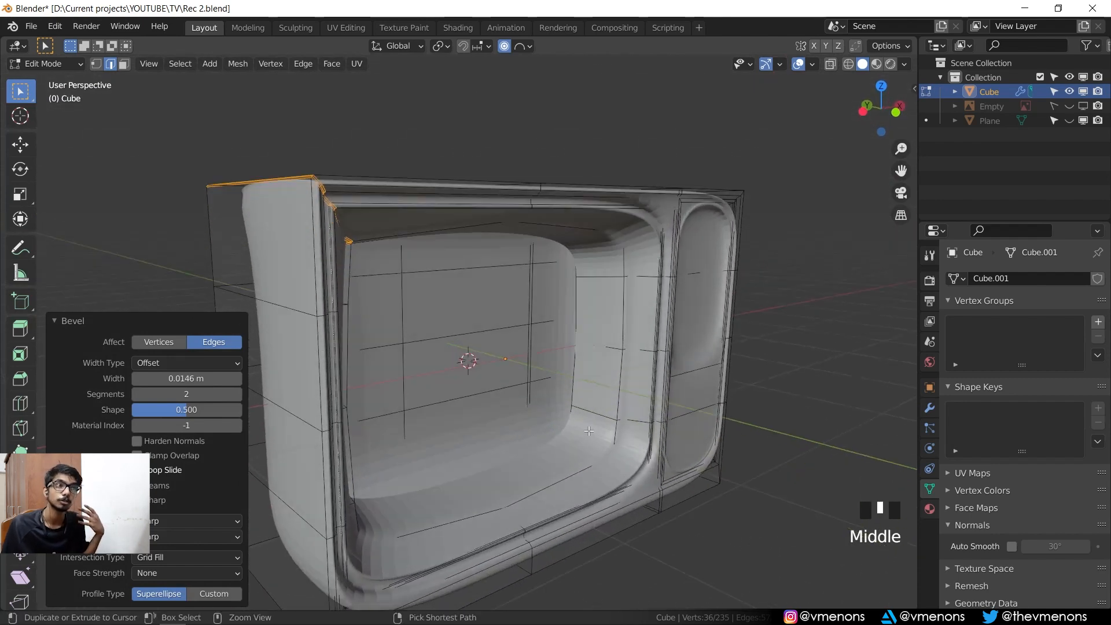
{"action": "key", "text": "ctrl+z"}
{"action": "middle_click_drag", "start_coordinate": [415, 290], "coordinate": [406, 239]}
{"action": "middle_click_drag", "start_coordinate": [474, 304], "coordinate": [408, 246], "text": "shift"}
{"action": "key", "text": "Tab"}
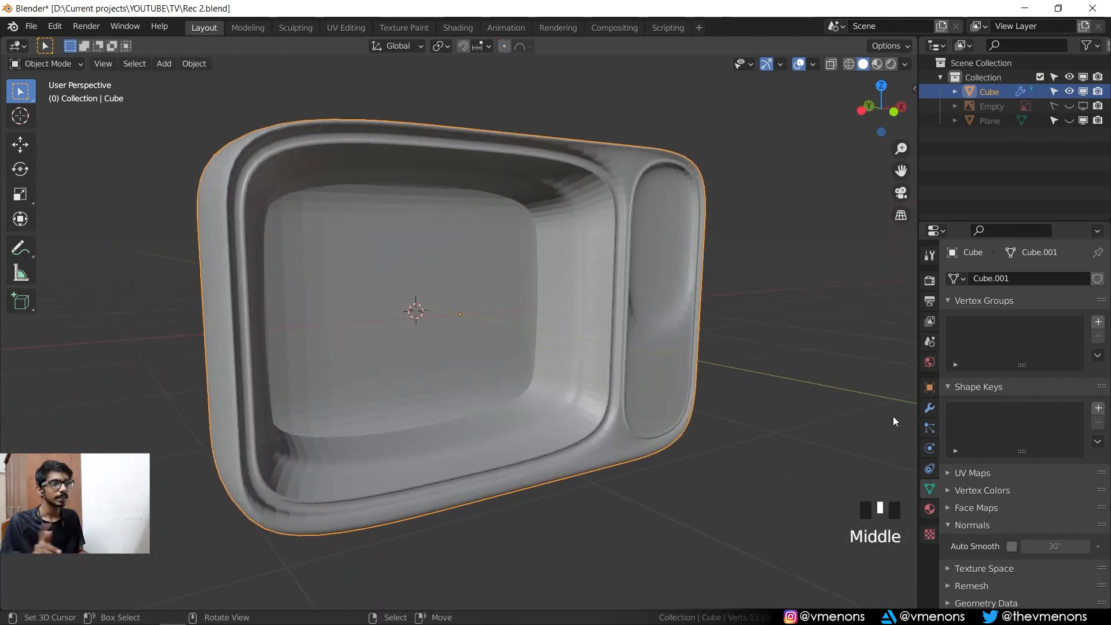
- Add a Bevel modifier to the TV body and place it above the subdivision in the modifier stack
{"action": "left_click", "coordinate": [930, 408]}
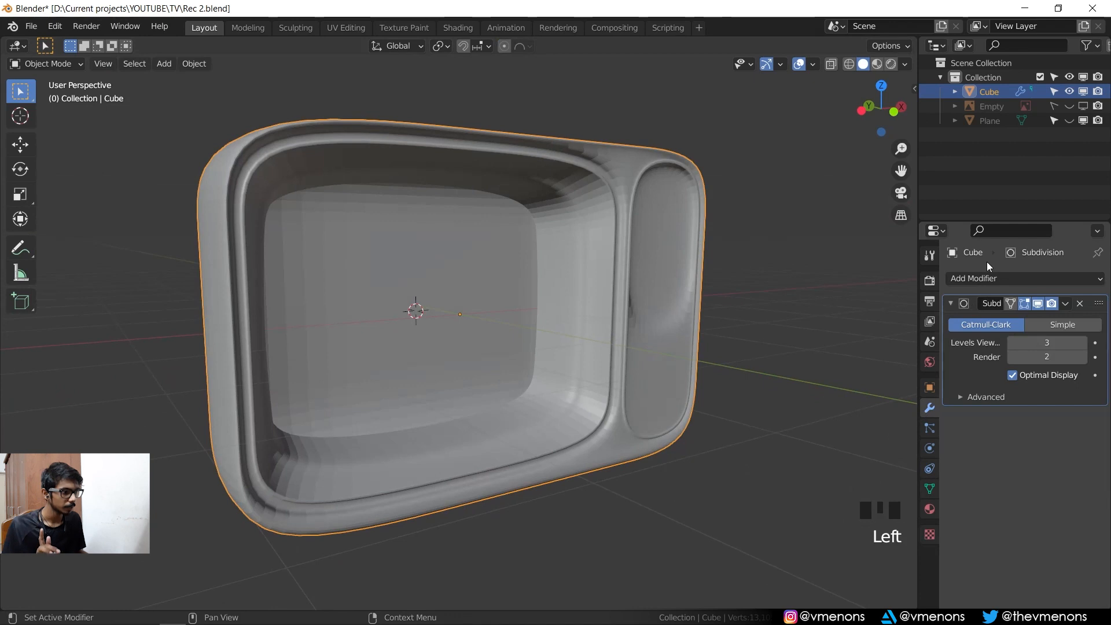
{"action": "left_click", "coordinate": [984, 278]}
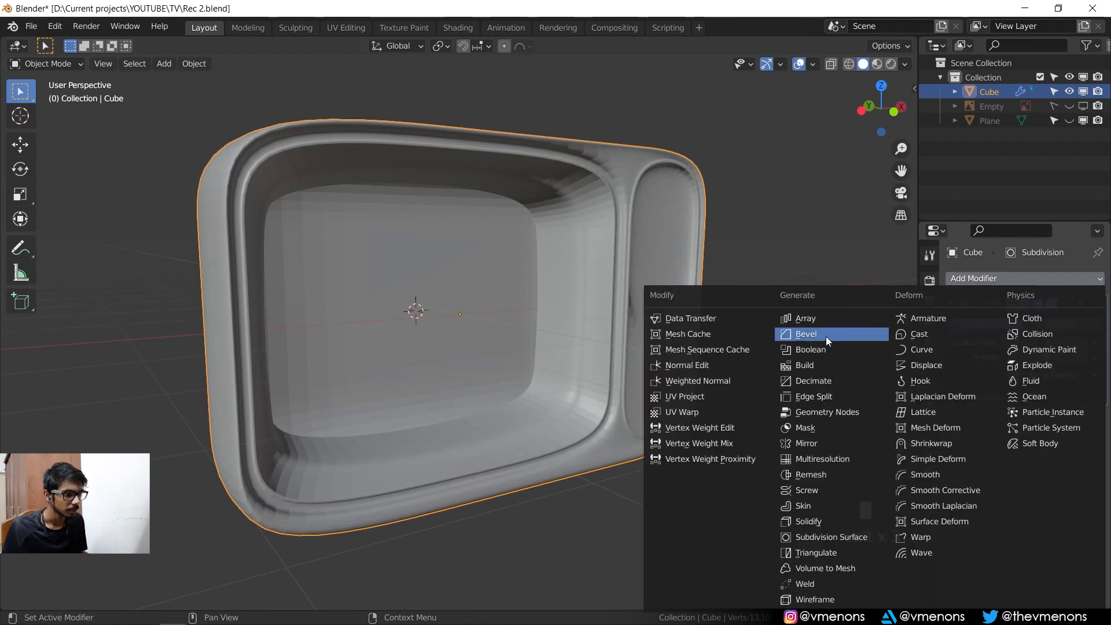
{"action": "left_click", "coordinate": [826, 336]}
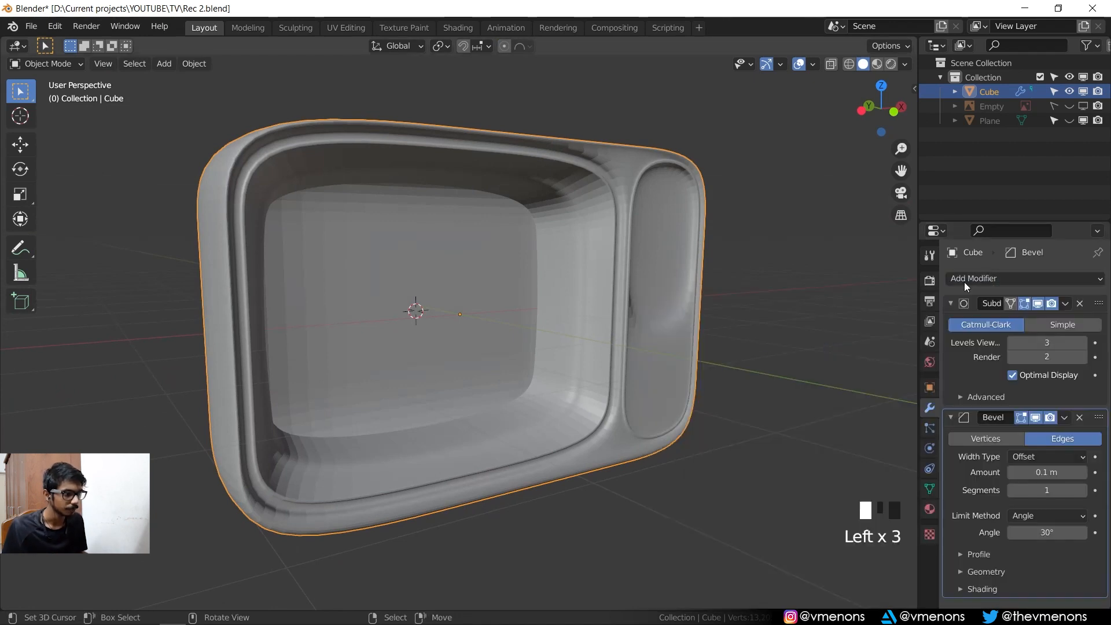
{"action": "left_click", "coordinate": [951, 417]}
{"action": "left_click_drag", "start_coordinate": [1099, 418], "coordinate": [1092, 303]}
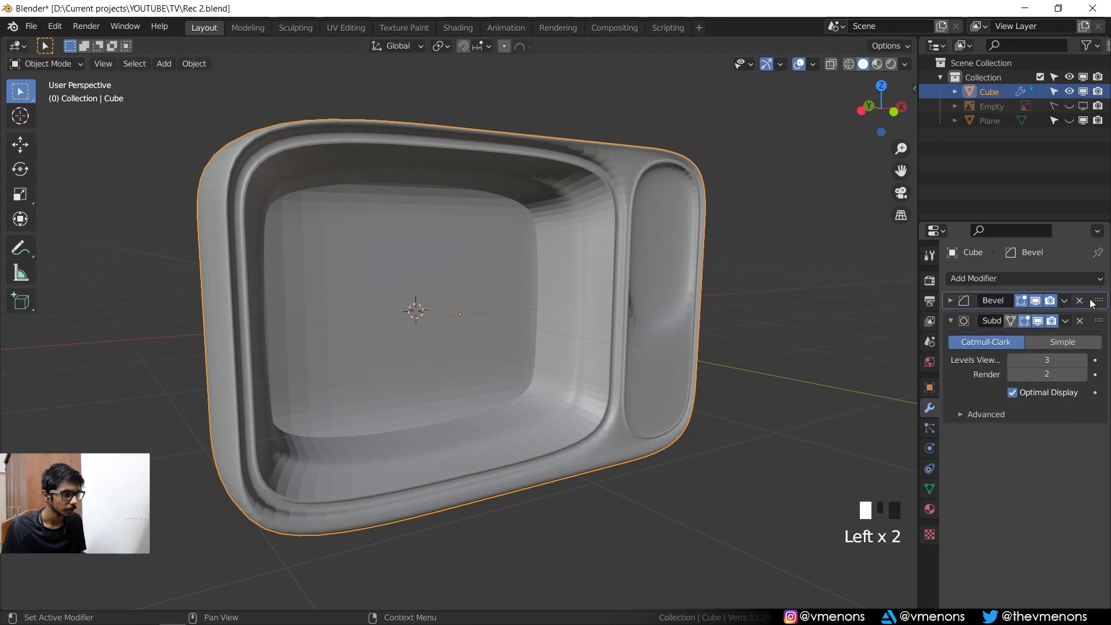
{"action": "left_click", "coordinate": [951, 321]}
{"action": "mouse_move", "coordinate": [460, 259]}
{"action": "middle_mouse_down"}
{"action": "mouse_move", "coordinate": [490, 304]}
{"action": "mouse_move", "coordinate": [336, 318]}
{"action": "mouse_move", "coordinate": [479, 277]}
{"action": "mouse_move", "coordinate": [348, 264]}
{"action": "mouse_move", "coordinate": [462, 250]}
{"action": "middle_mouse_up"}
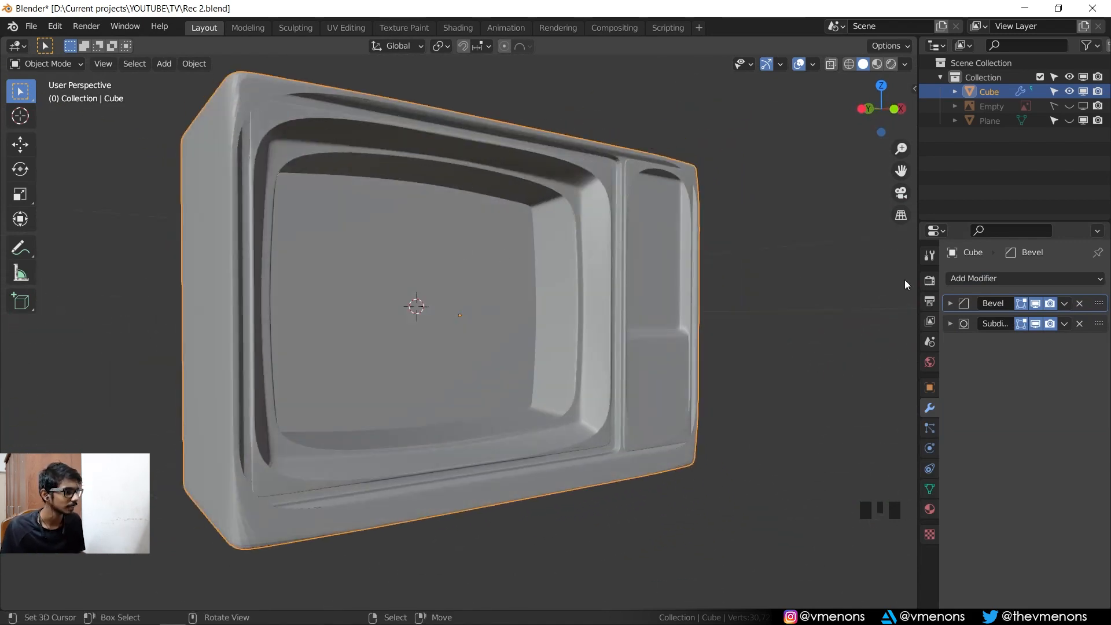
- Set the Bevel modifier's limit method to Weight and check the effect on the TV body
{"action": "left_click", "coordinate": [950, 304]}
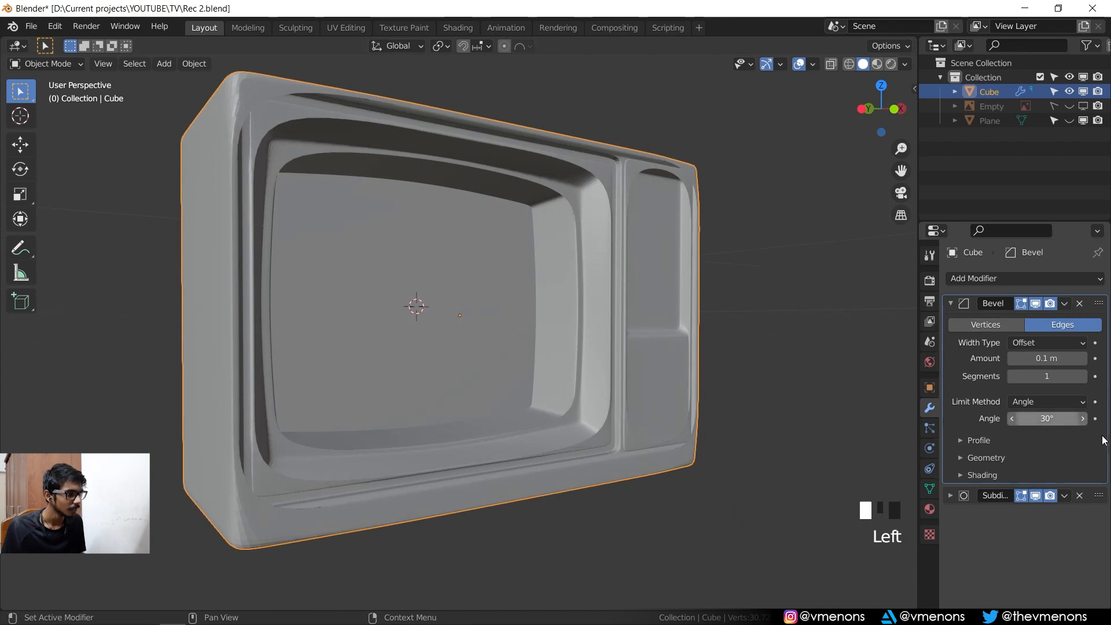
{"action": "left_click", "coordinate": [1045, 402]}
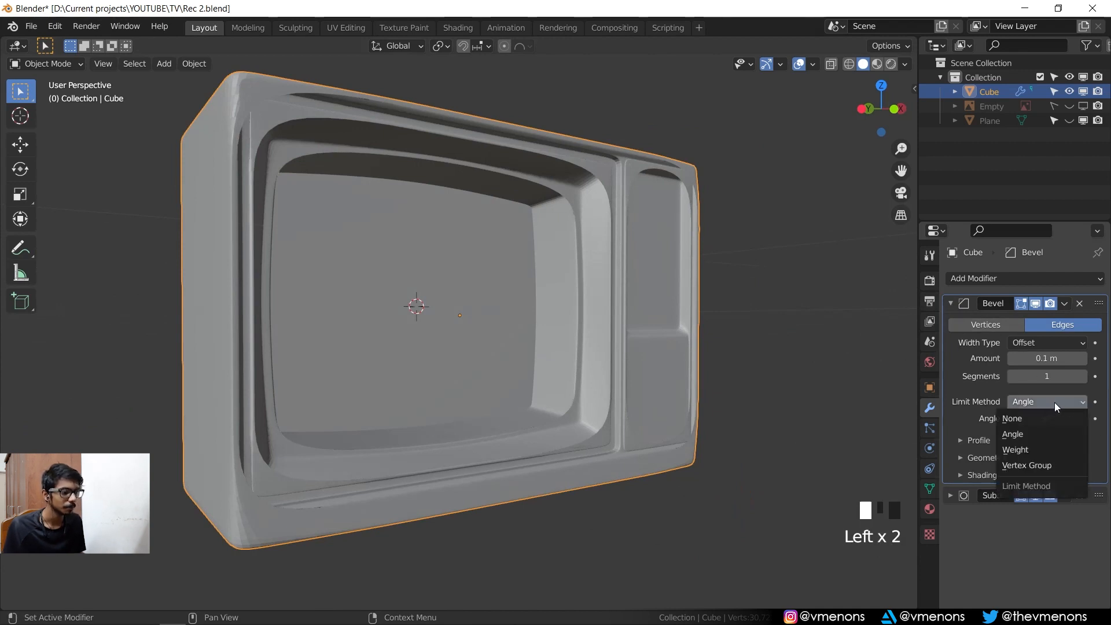
{"action": "left_click", "coordinate": [1059, 447]}
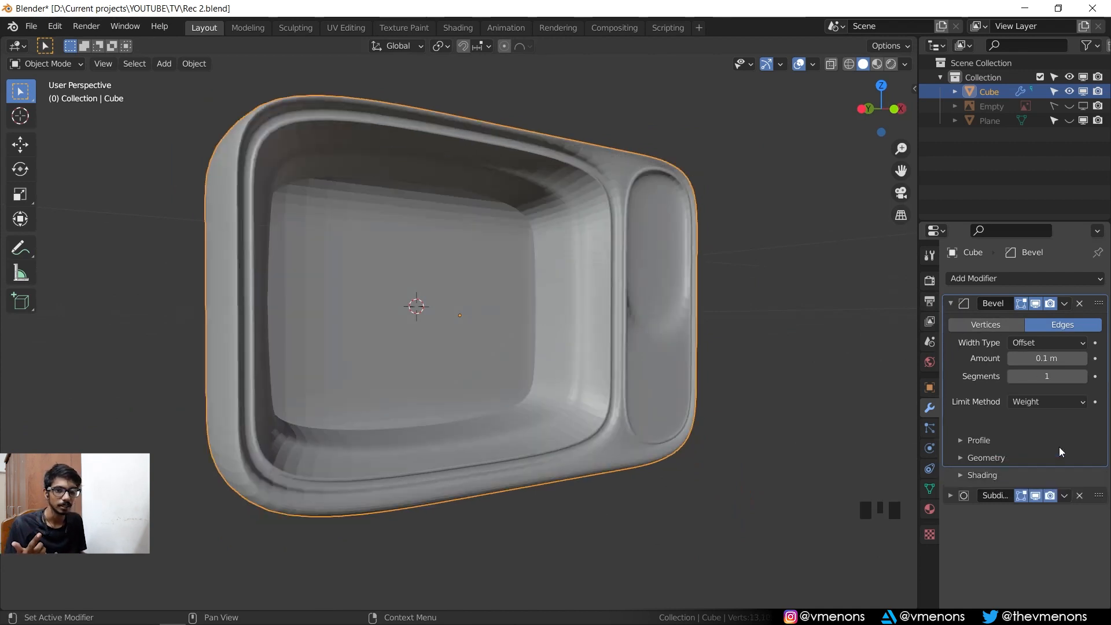
{"action": "middle_click_drag", "start_coordinate": [492, 232], "coordinate": [762, 301]}
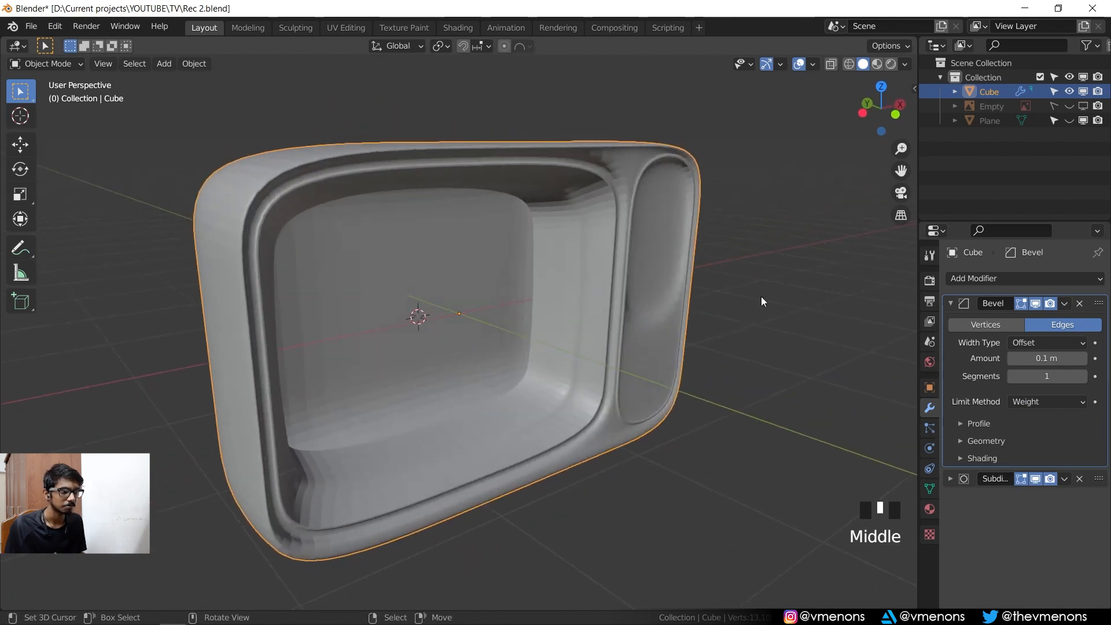
- Toggle the Bevel modifier's viewport display off and on to compare the body with and without it
{"action": "left_click", "coordinate": [1037, 305]}
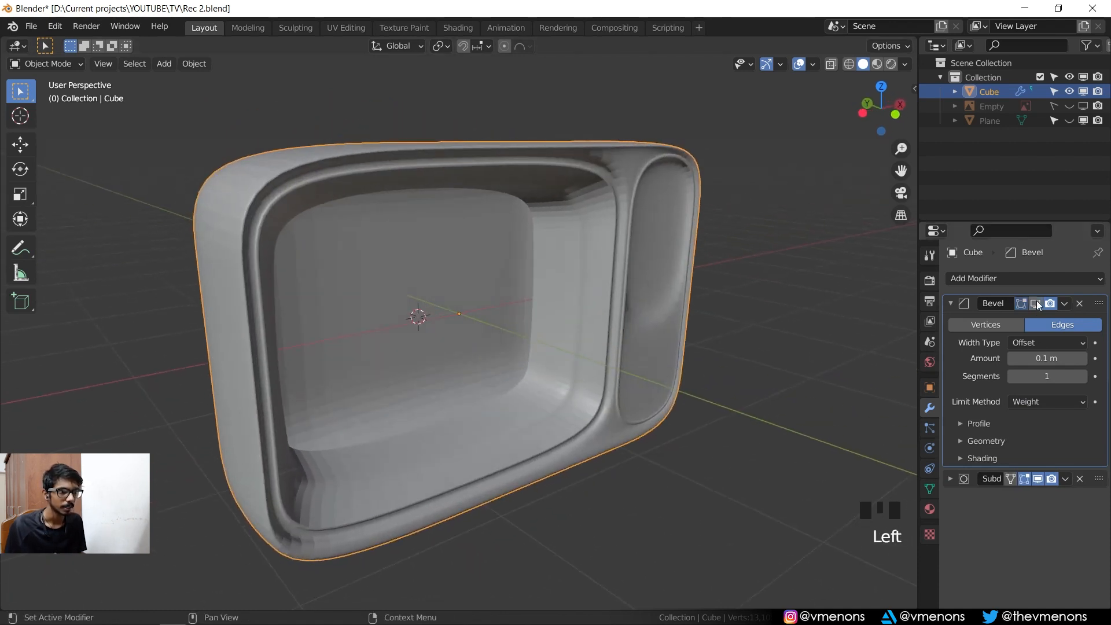
{"action": "left_click", "coordinate": [1037, 304]}
{"action": "left_click", "coordinate": [1037, 305]}
{"action": "left_click", "coordinate": [1037, 305]}
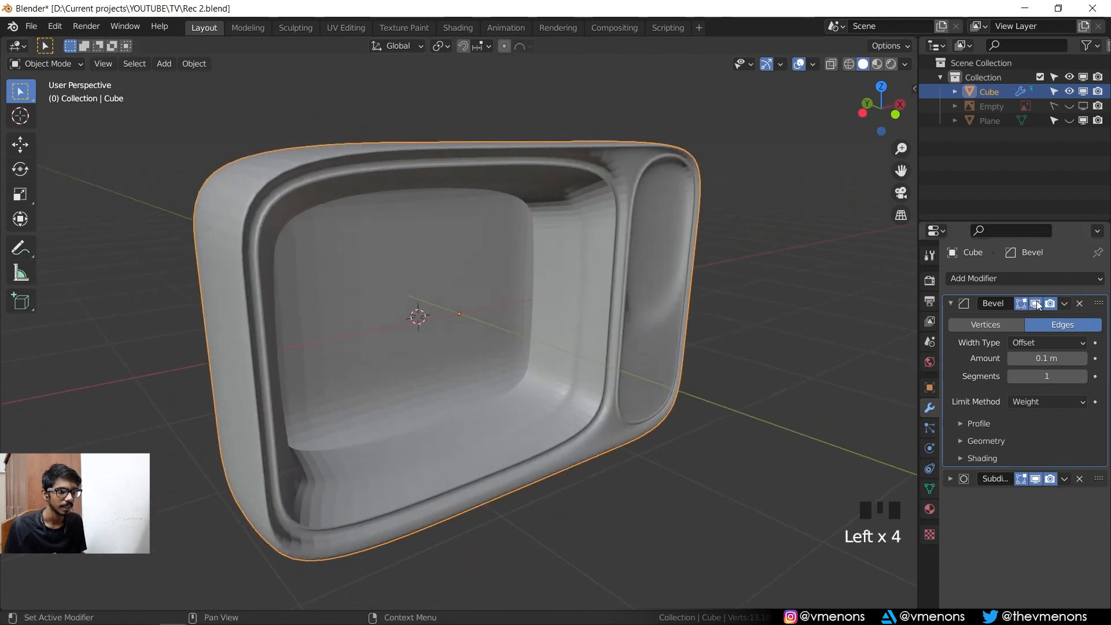
{"action": "left_click", "coordinate": [1037, 304]}
{"action": "left_click", "coordinate": [1037, 305]}
{"action": "left_click", "coordinate": [1037, 304]}
- Start editing the TV body's mesh and display the selected edges' transform and bevel weight values
{"action": "key", "text": "Tab"}
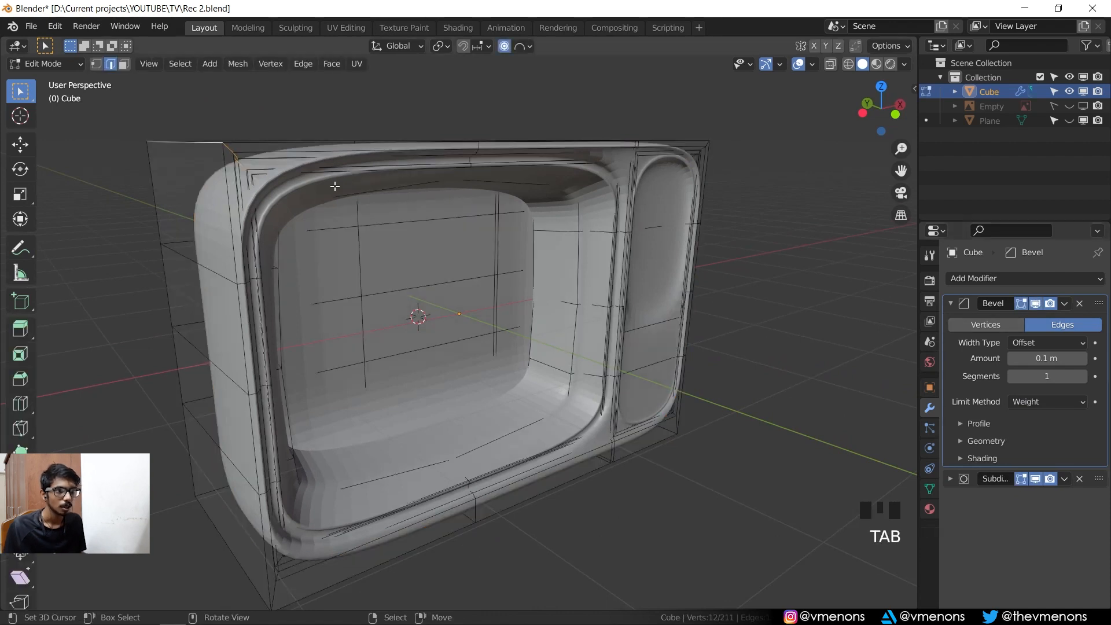
{"action": "key", "text": "n"}
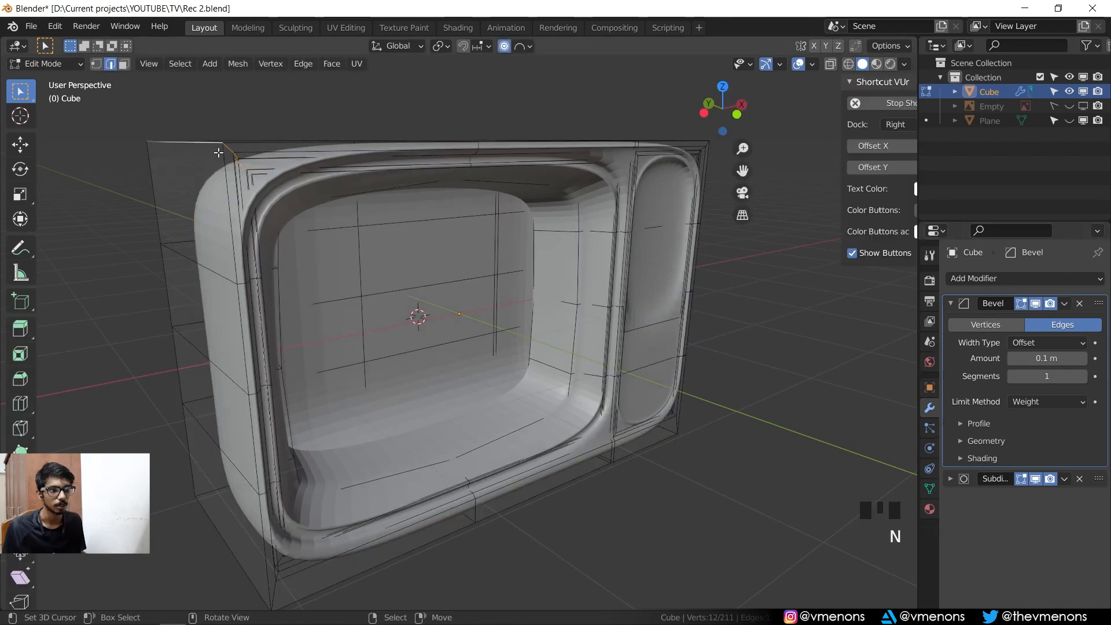
{"action": "left_click", "coordinate": [909, 91]}
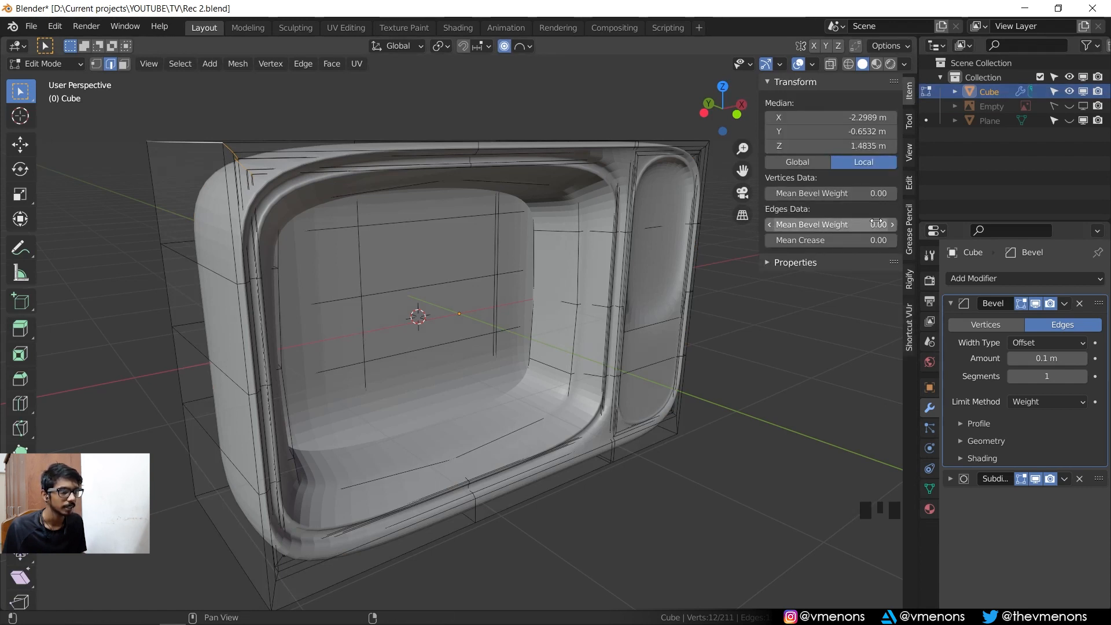
- Try edge bevel weights up to 1.00 on the body's upper-left edge loop and undo the last weight change
{"action": "mouse_move", "coordinate": [868, 222]}
{"action": "left_mouse_down"}
{"action": "mouse_move", "coordinate": [938, 222]}
{"action": "mouse_move", "coordinate": [865, 222]}
{"action": "left_mouse_up"}
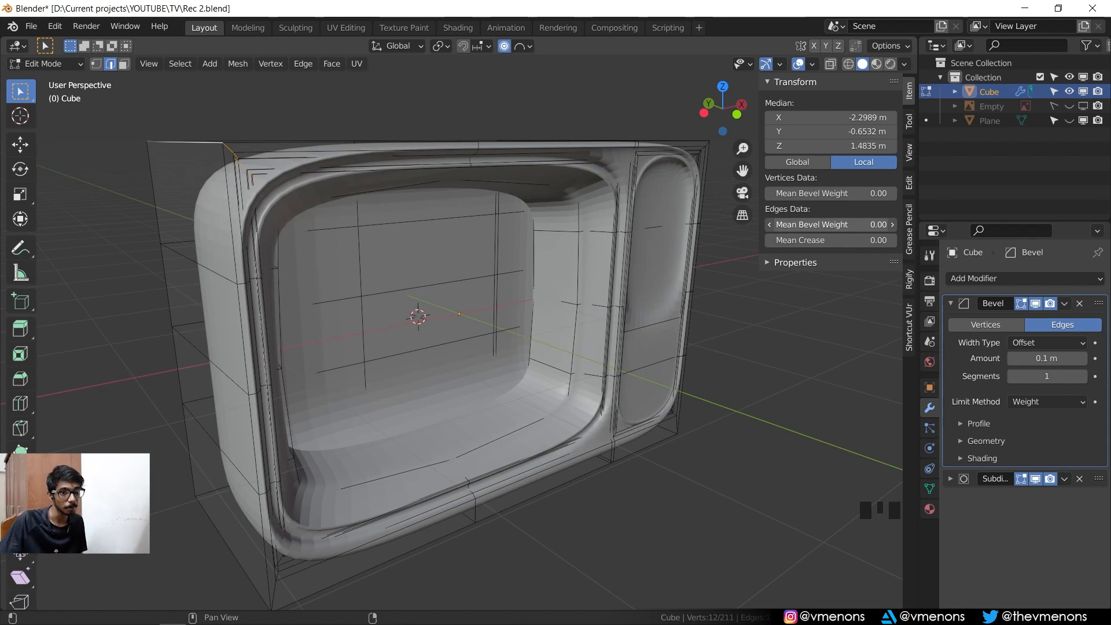
{"action": "left_click_drag", "start_coordinate": [865, 224], "coordinate": [931, 224]}
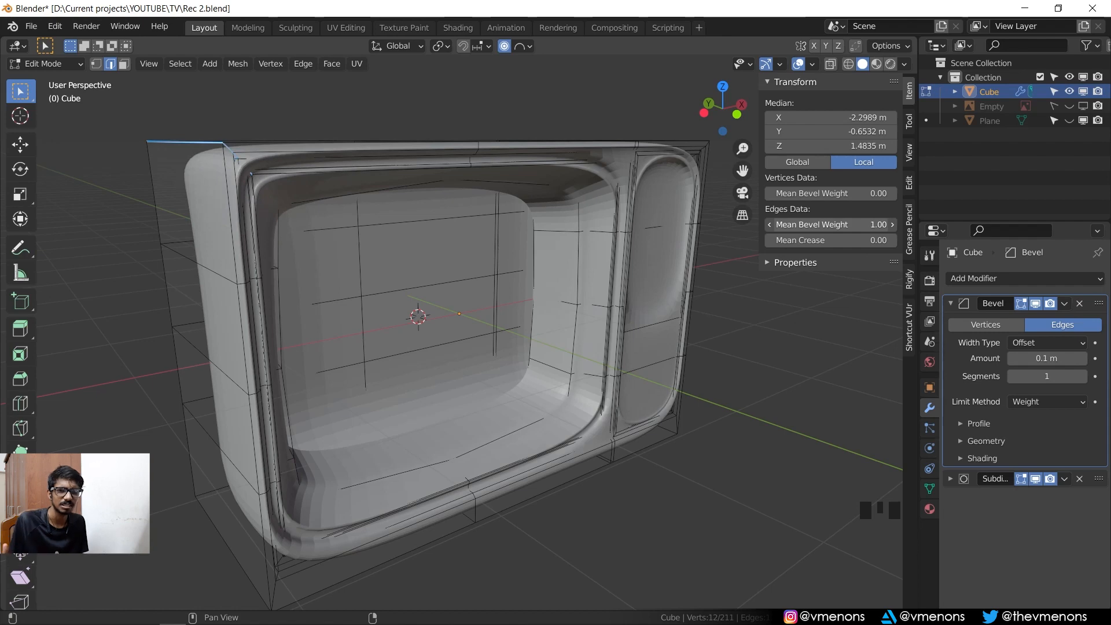
{"action": "left_click_drag", "start_coordinate": [932, 225], "coordinate": [867, 224]}
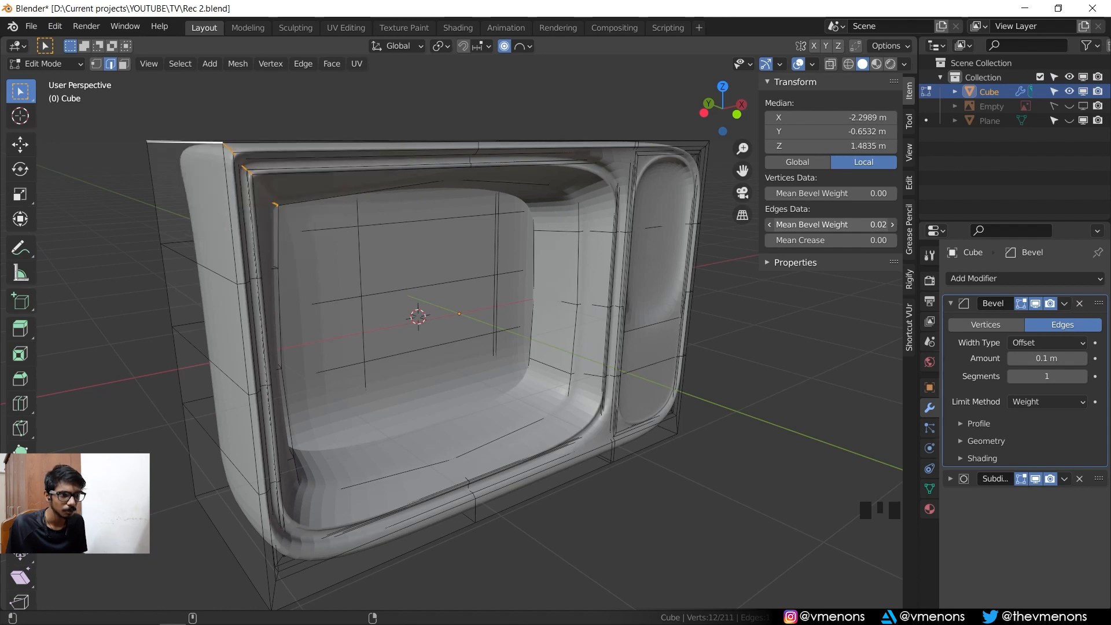
{"action": "key", "text": "ctrl+z"}
- Set the upper-left edge loop's mean bevel weight to 0.005 and inspect the corner from the side
{"action": "left_click", "coordinate": [859, 225]}
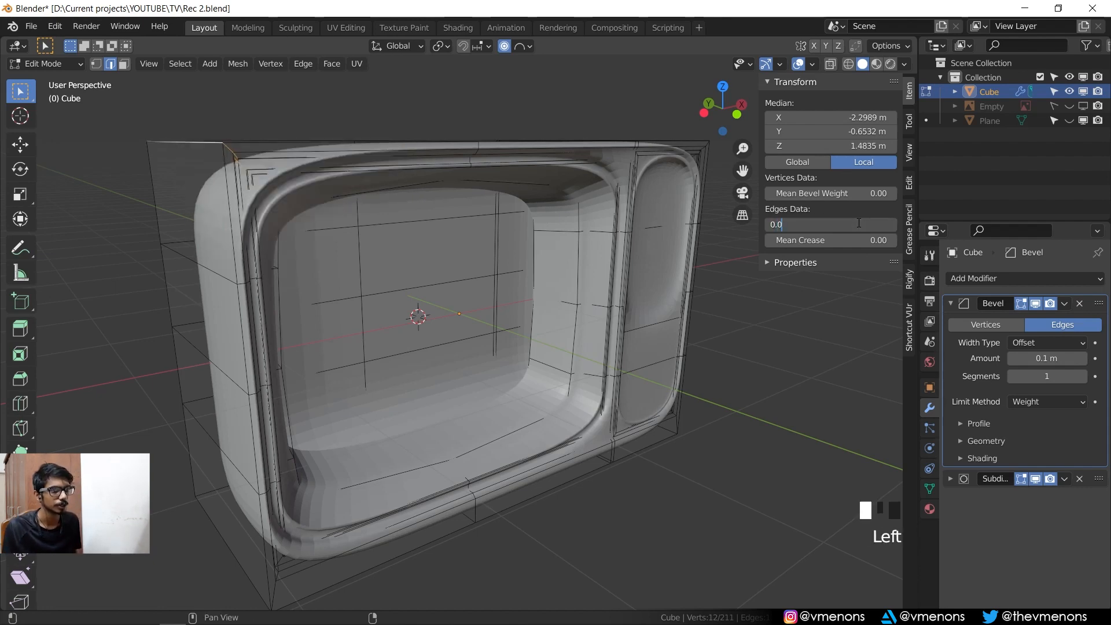
{"action": "type", "text": "0.005"}
{"action": "key", "text": "Return"}
{"action": "middle_click_drag", "start_coordinate": [354, 128], "coordinate": [397, 176]}
{"action": "scroll", "coordinate": [364, 248], "scroll_direction": "up", "scroll_amount": 2}
{"action": "middle_click_drag", "start_coordinate": [354, 228], "coordinate": [350, 213]}
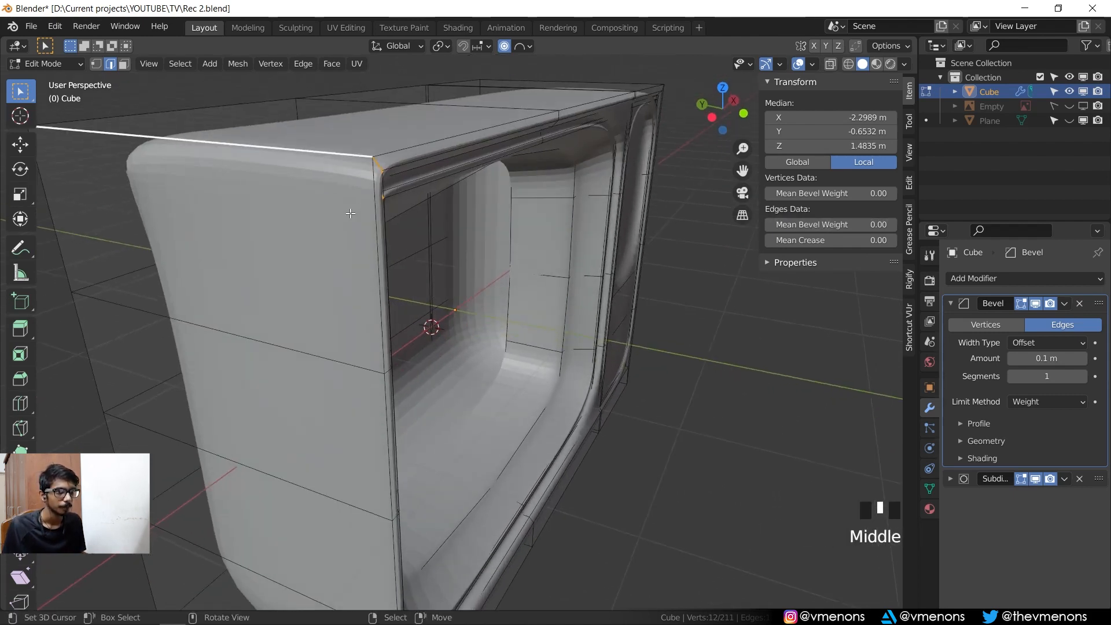
- Leave mesh editing and set the Bevel modifier to 3 segments with an amount of 2 m
{"action": "key", "text": "Tab"}
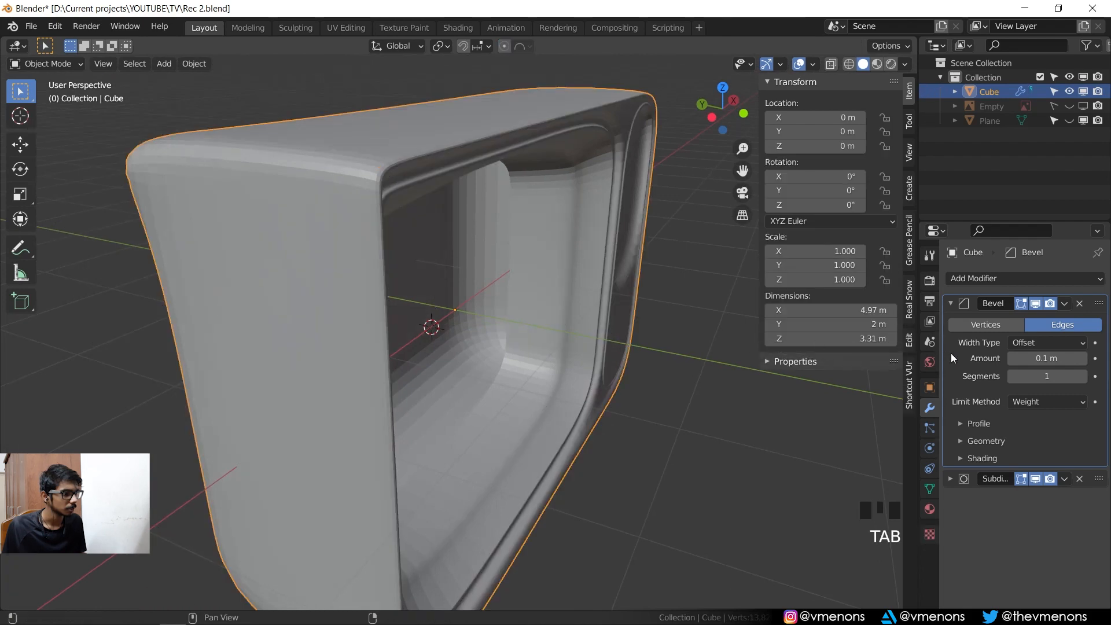
{"action": "left_click", "coordinate": [1081, 378]}
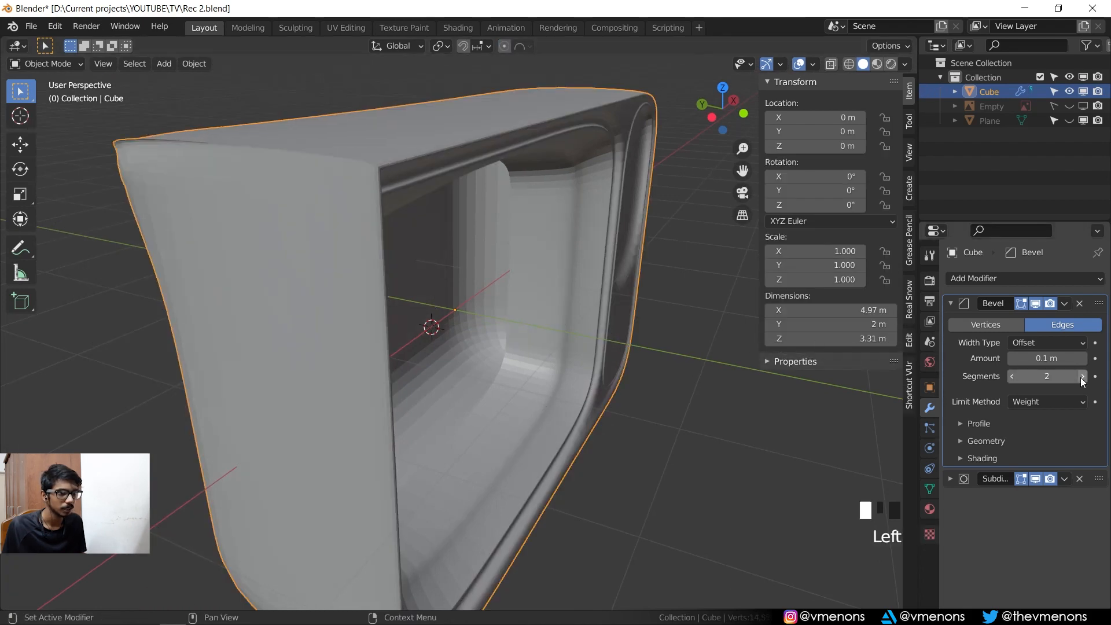
{"action": "left_click", "coordinate": [1081, 377]}
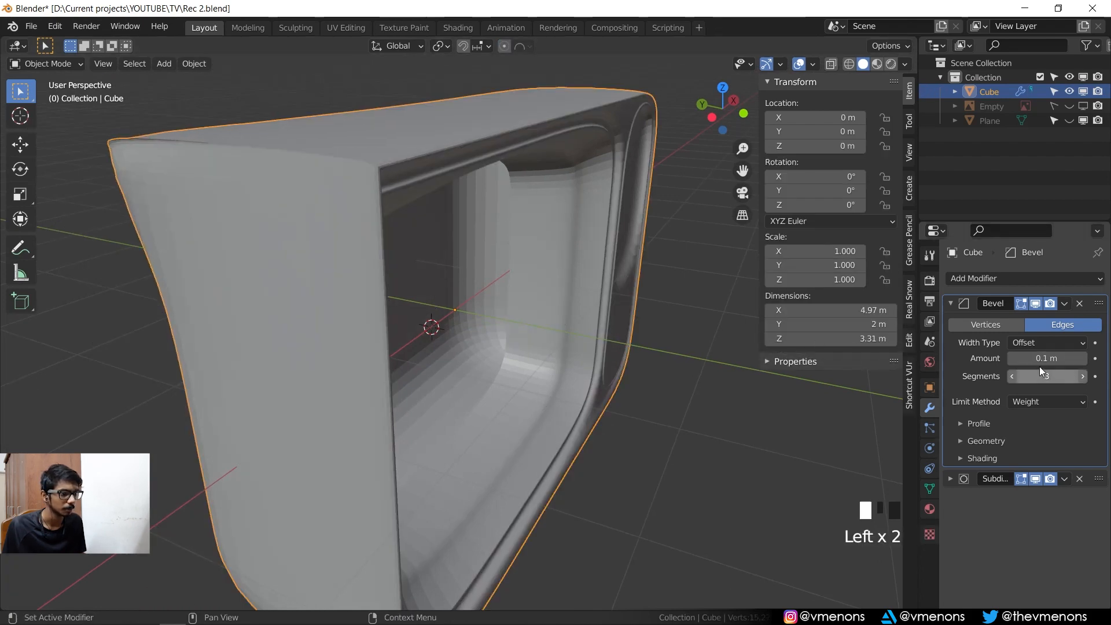
{"action": "mouse_move", "coordinate": [1044, 357]}
{"action": "left_mouse_down"}
{"action": "mouse_move", "coordinate": [1082, 357]}
{"action": "mouse_move", "coordinate": [1042, 357]}
{"action": "left_mouse_up"}
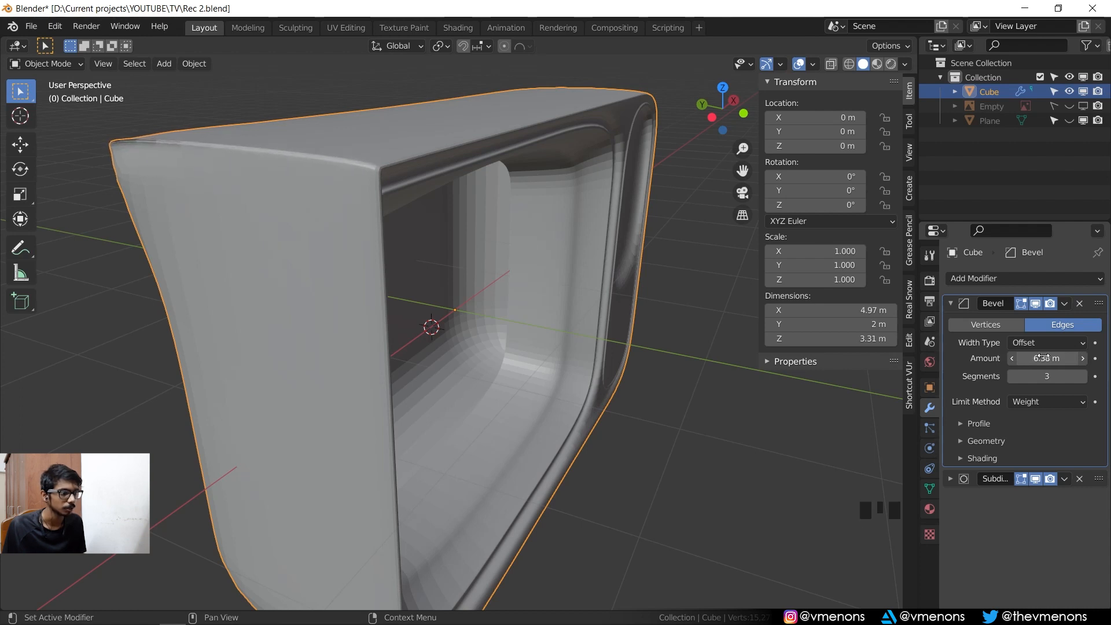
{"action": "left_click", "coordinate": [1036, 357]}
{"action": "type", "text": "2"}
{"action": "key", "text": "Return"}
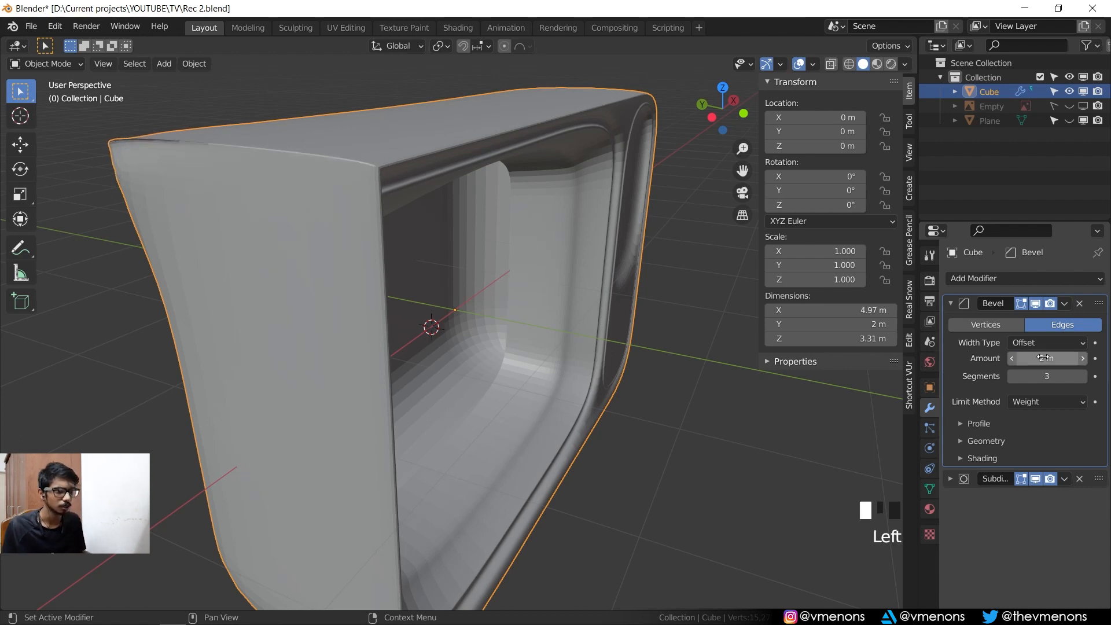
{"action": "scroll", "coordinate": [597, 231], "scroll_direction": "down", "scroll_amount": 1}
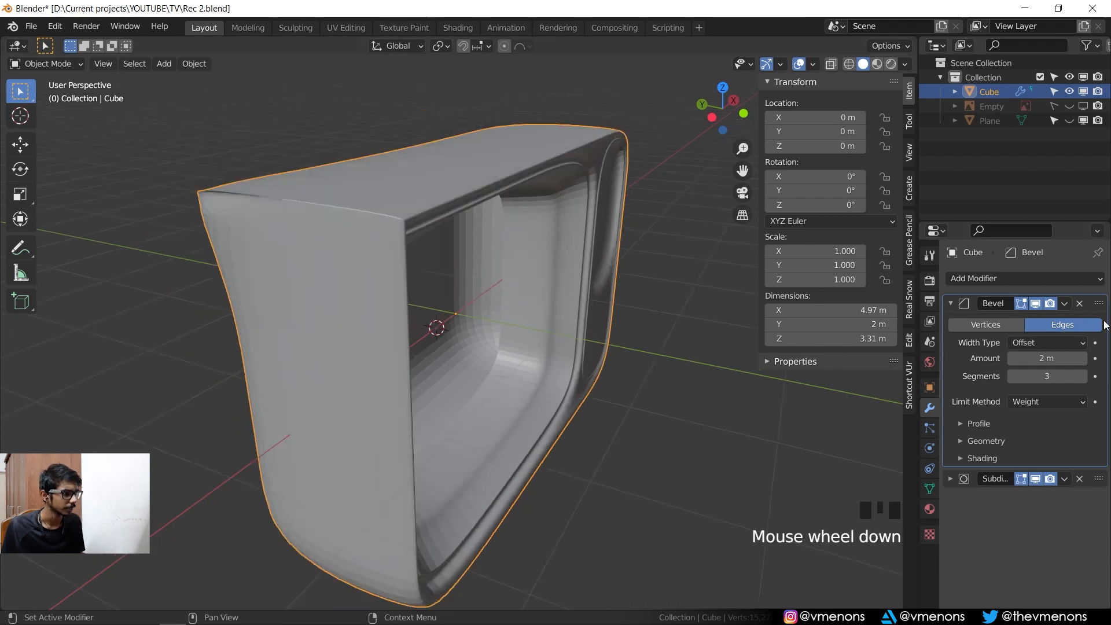
- Return to mesh editing and reset the upper-left edge loop's mean bevel weight to 0
{"action": "key", "text": "Tab"}
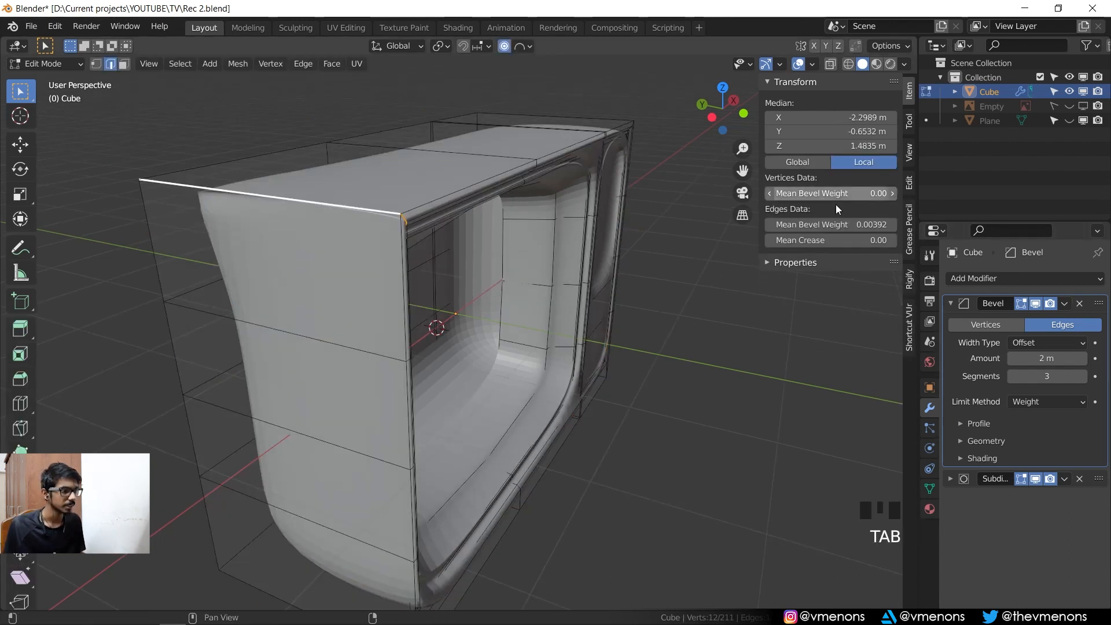
{"action": "left_click", "coordinate": [853, 220]}
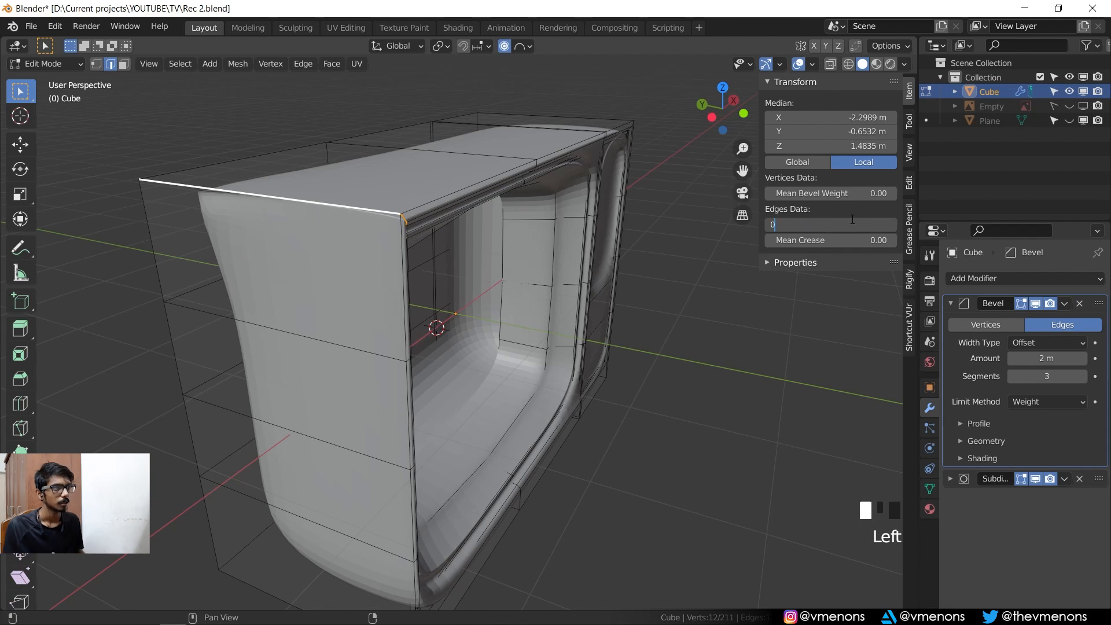
{"action": "key", "text": "Return"}
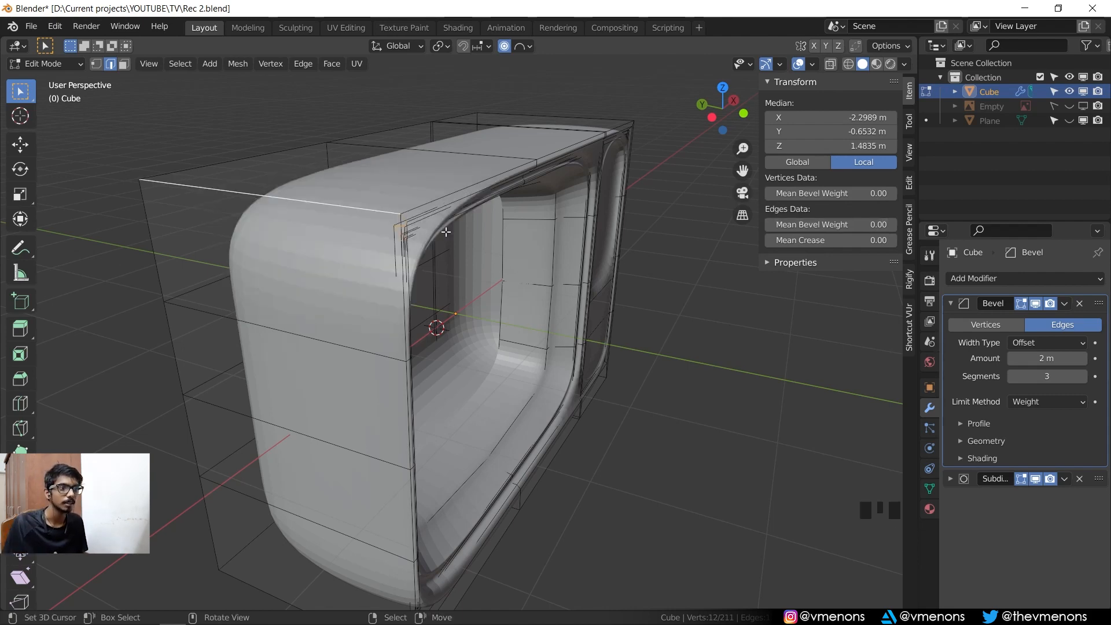
- Extend the selection to the edge loops along all the outer corners and borders of the TV body
{"action": "middle_click_drag", "start_coordinate": [445, 232], "coordinate": [597, 349]}
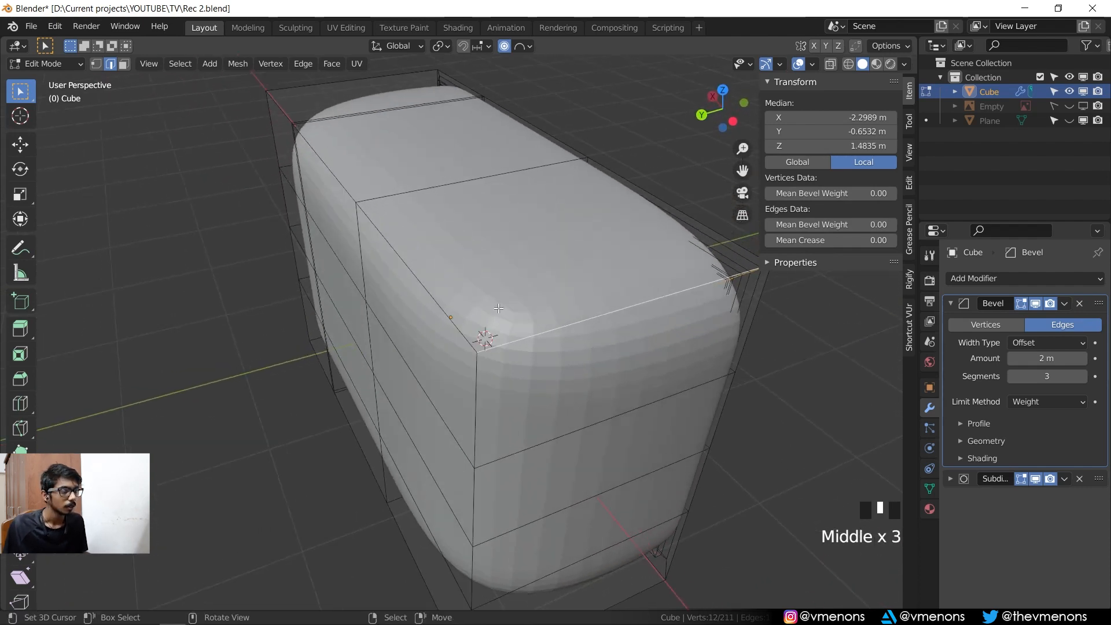
{"action": "middle_click_drag", "start_coordinate": [431, 290], "coordinate": [487, 272]}
{"action": "right_click", "coordinate": [485, 322], "text": "alt+shift"}
{"action": "right_click", "coordinate": [595, 390], "text": "alt+shift"}
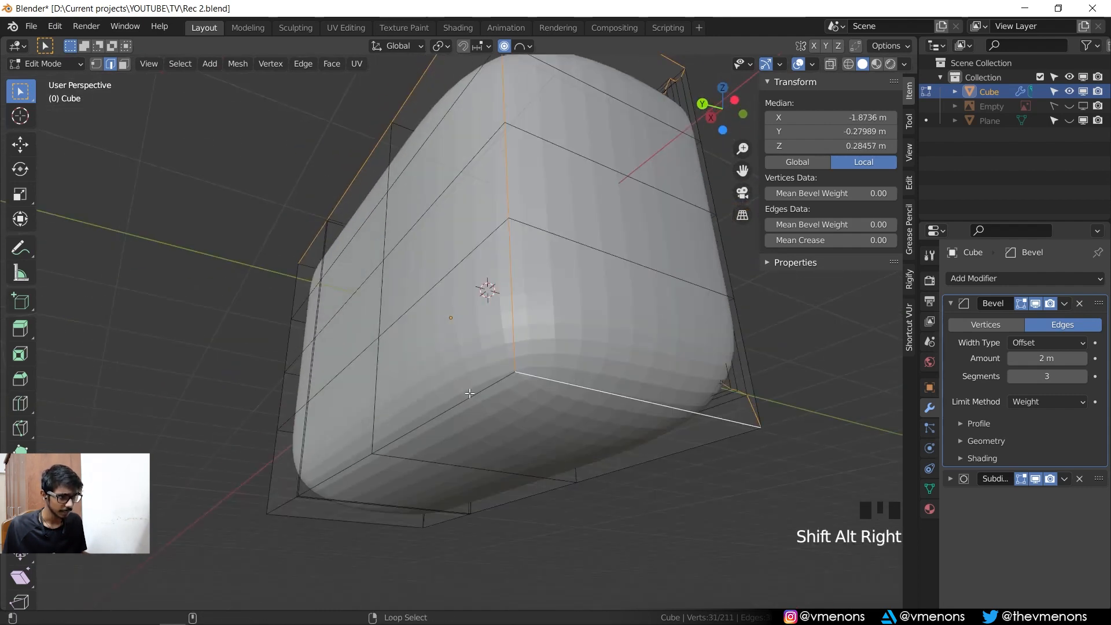
{"action": "right_click", "coordinate": [447, 407], "text": "alt+shift"}
{"action": "middle_click_drag", "start_coordinate": [447, 407], "coordinate": [354, 393]}
{"action": "right_click", "coordinate": [262, 426], "text": "alt+shift"}
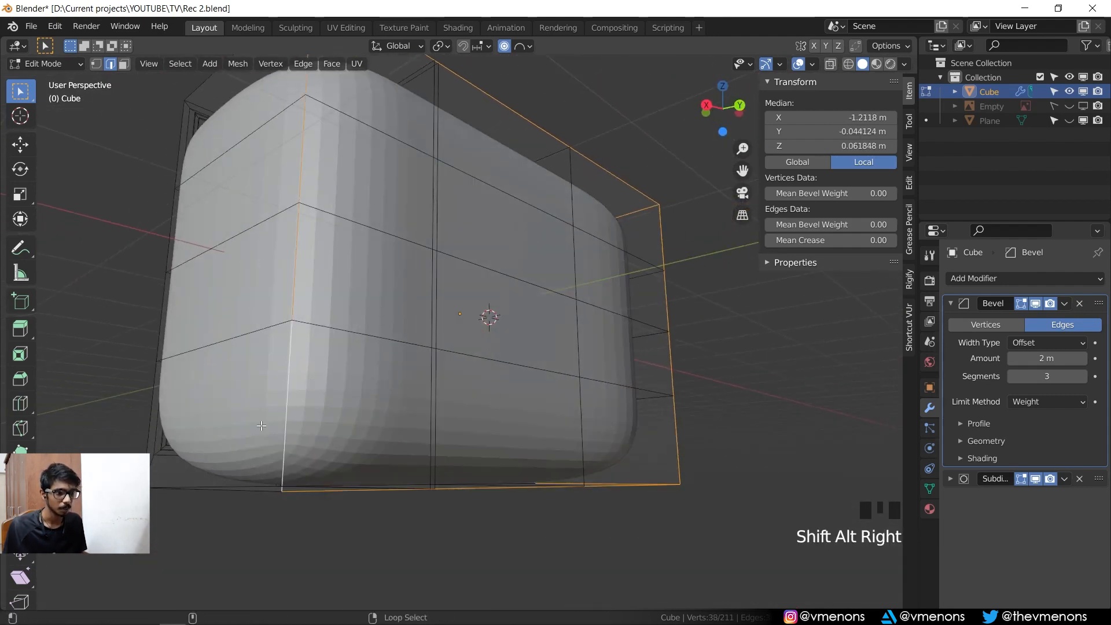
{"action": "right_click", "coordinate": [243, 488], "text": "alt+shift"}
{"action": "middle_click_drag", "start_coordinate": [450, 384], "coordinate": [572, 244]}
{"action": "right_click", "coordinate": [554, 255], "text": "alt+shift"}
{"action": "right_click", "coordinate": [488, 194], "text": "alt+shift"}
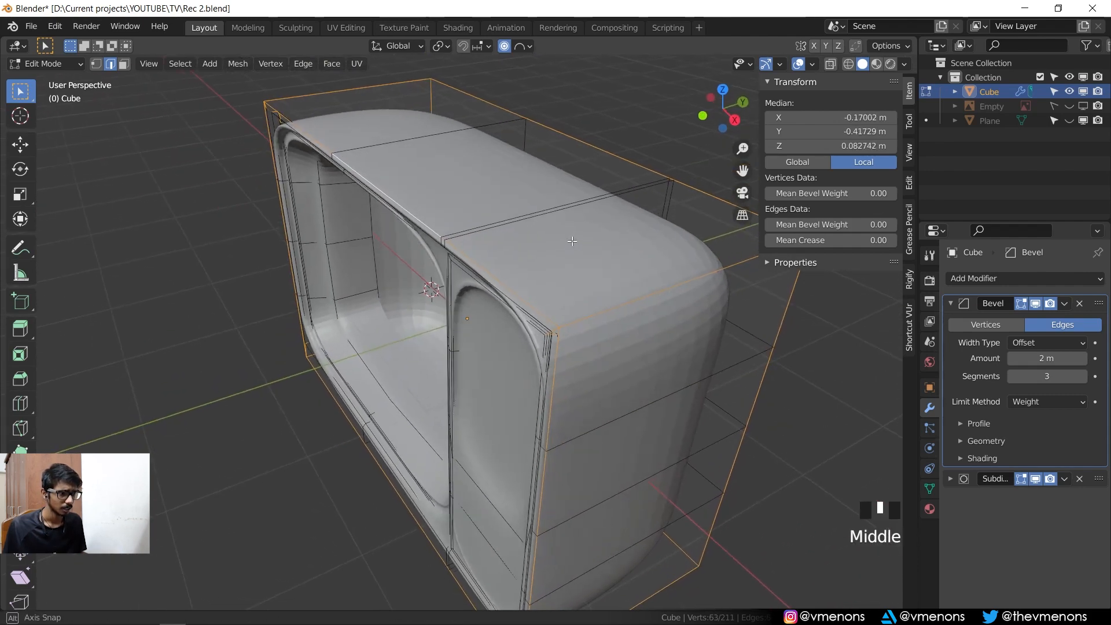
- Turn off the subdivision modifier's edit-mode display and check the selected outer edges on the unsmoothed mesh
{"action": "scroll", "coordinate": [652, 313], "scroll_direction": "up", "scroll_amount": 1}
{"action": "scroll", "coordinate": [595, 289], "scroll_direction": "down", "scroll_amount": 2}
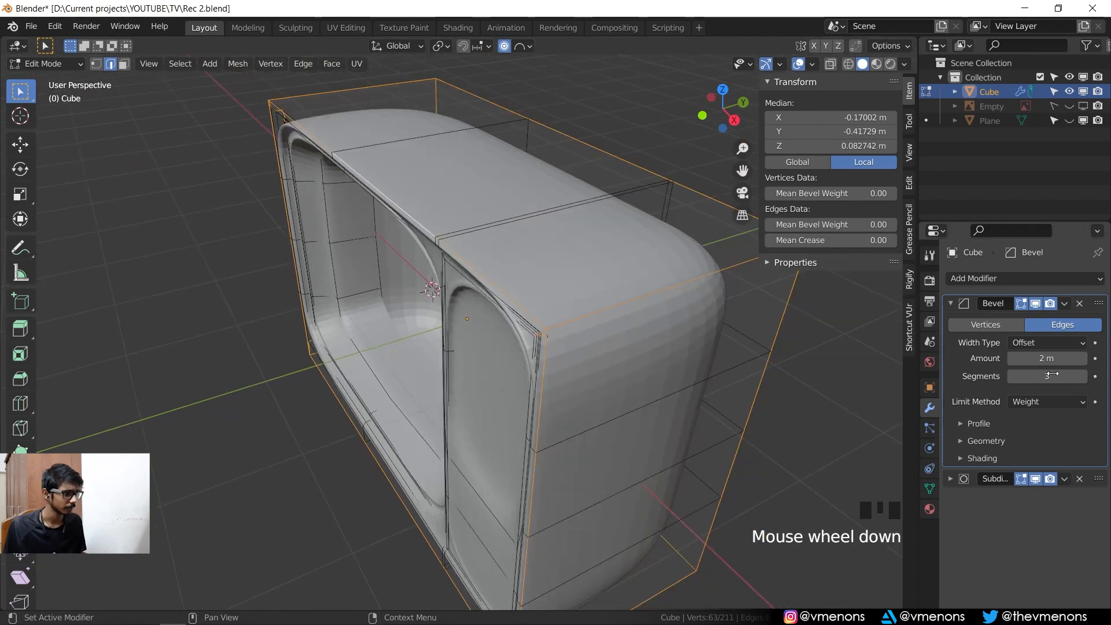
{"action": "left_click", "coordinate": [1021, 479]}
{"action": "scroll", "coordinate": [608, 330], "scroll_direction": "up", "scroll_amount": 2}
{"action": "middle_click_drag", "start_coordinate": [608, 330], "coordinate": [414, 348], "text": "shift"}
{"action": "scroll", "coordinate": [471, 305], "scroll_direction": "down", "scroll_amount": 2}
{"action": "middle_click_drag", "start_coordinate": [471, 305], "coordinate": [579, 301]}
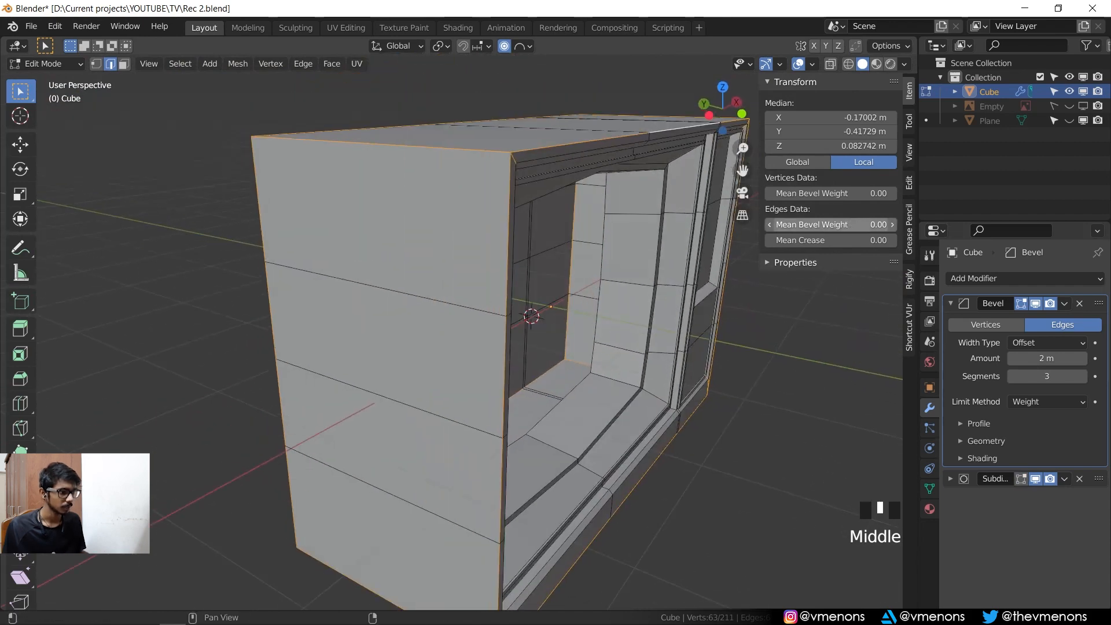
- Set the selected outer edges' mean bevel weight to 0.005 and briefly check the result in object mode
{"action": "left_click", "coordinate": [855, 225]}
{"action": "type", "text": "0.00"}
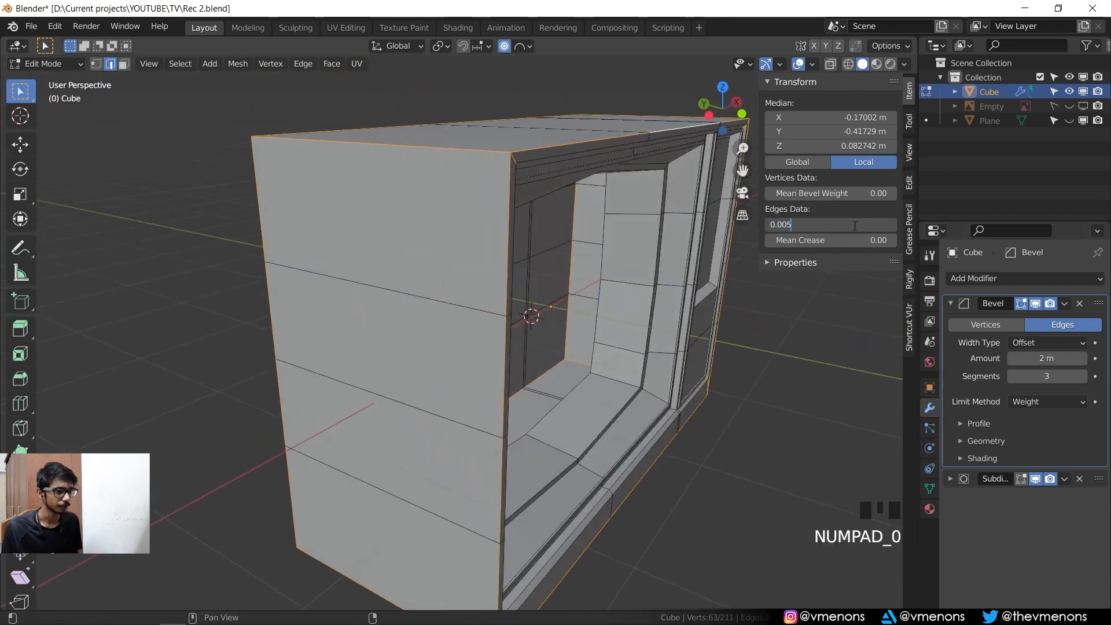
{"action": "key", "text": "Return"}
{"action": "middle_click_drag", "start_coordinate": [579, 243], "coordinate": [497, 326]}
{"action": "key", "text": "Tab"}
{"action": "key", "text": "Tab"}
- Try selecting the two edge loops around the groove behind the body's front border
{"action": "scroll", "coordinate": [376, 183], "scroll_direction": "up", "scroll_amount": 2}
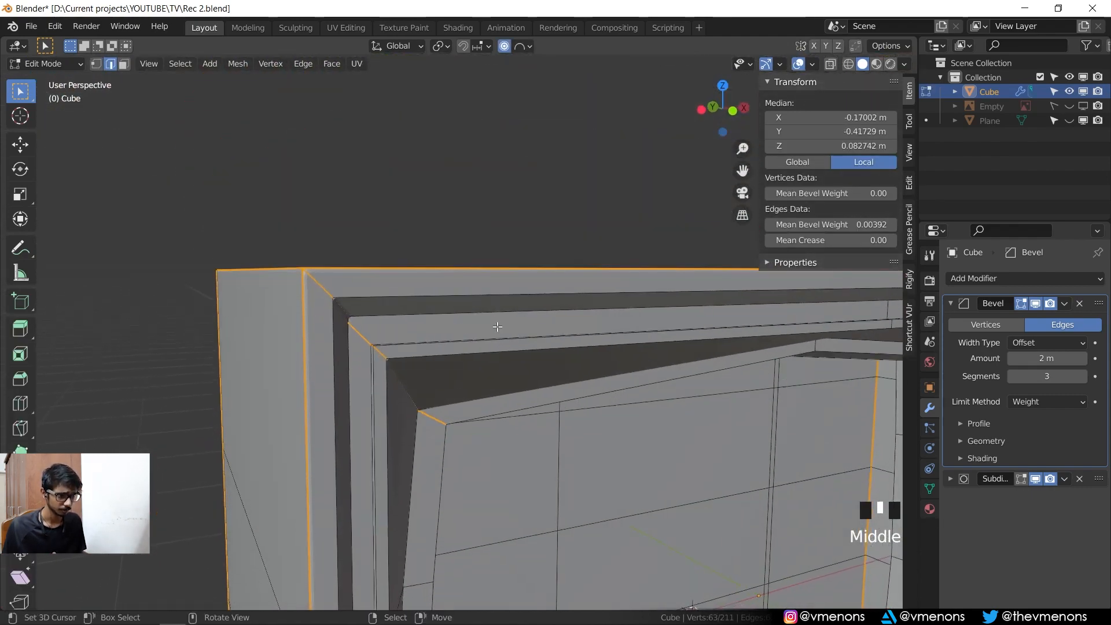
{"action": "right_click", "coordinate": [361, 302], "text": "alt"}
{"action": "right_click", "coordinate": [399, 315], "text": "alt+shift"}
{"action": "middle_click_drag", "start_coordinate": [416, 320], "coordinate": [394, 309]}
{"action": "scroll", "coordinate": [344, 271], "scroll_direction": "down", "scroll_amount": 1}
{"action": "scroll", "coordinate": [370, 272], "scroll_direction": "up", "scroll_amount": 1}
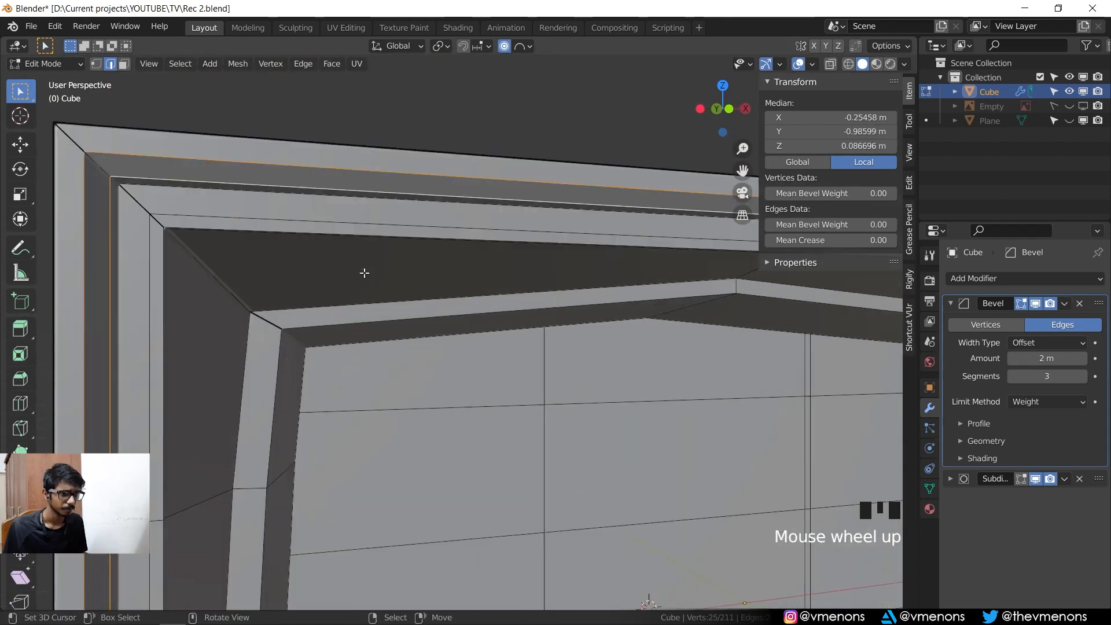
{"action": "middle_click_drag", "start_coordinate": [325, 273], "coordinate": [372, 319]}
- Select the edge loops along the inner rims of the frame and bezel surrounding the TV's screen opening
{"action": "right_click", "coordinate": [391, 344], "text": "alt"}
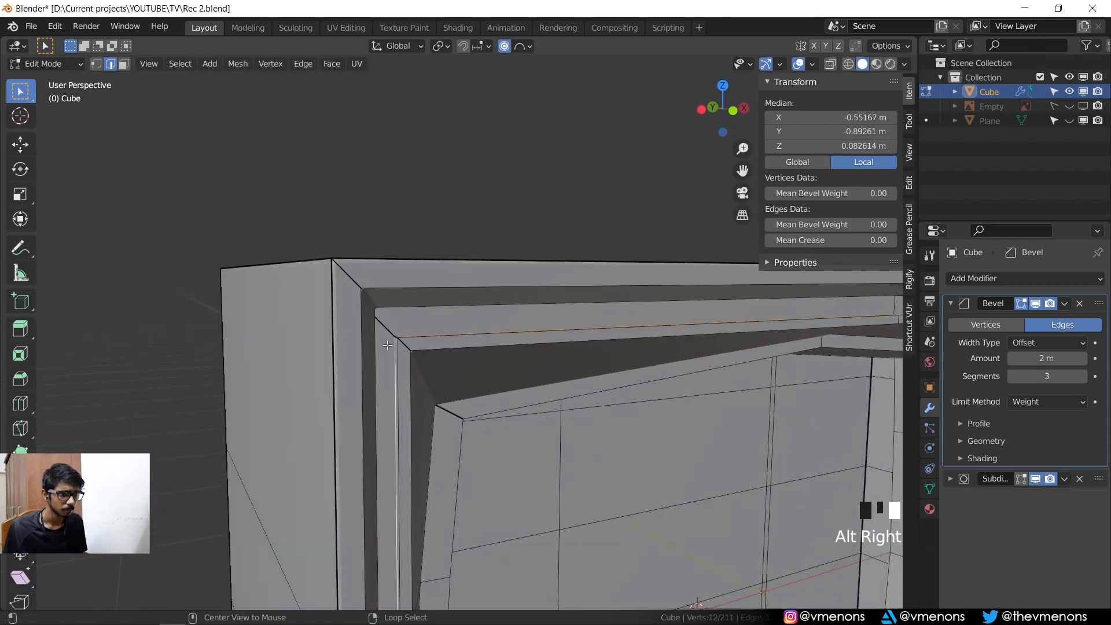
{"action": "right_click", "coordinate": [399, 351], "text": "alt+shift"}
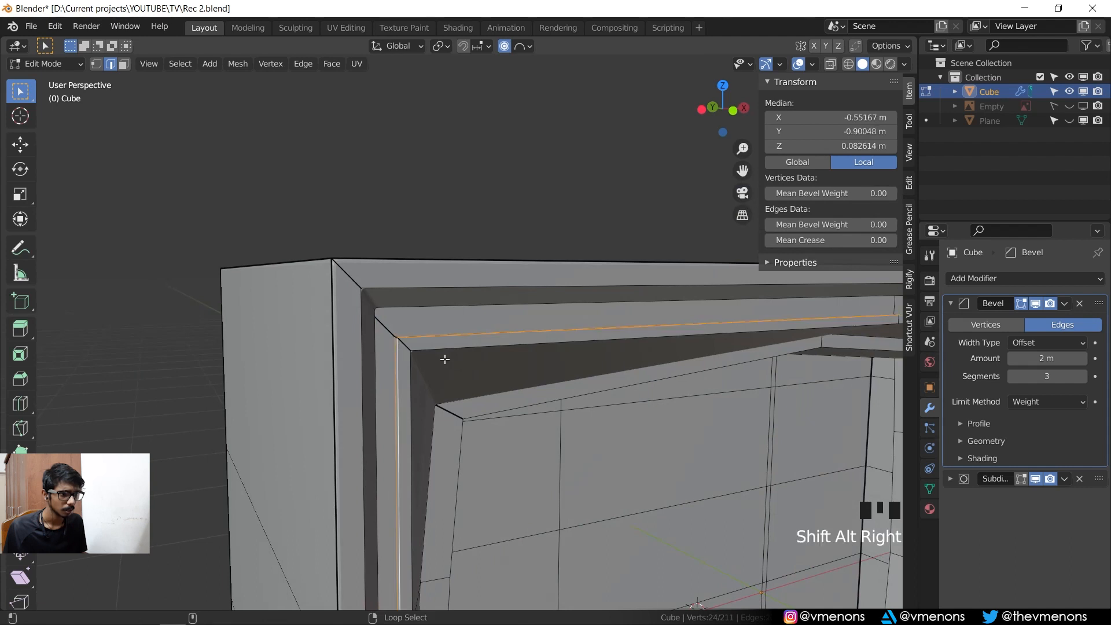
{"action": "middle_click_drag", "start_coordinate": [444, 359], "coordinate": [129, 397], "text": "shift"}
{"action": "right_click", "coordinate": [442, 280], "text": "alt+shift"}
{"action": "scroll", "coordinate": [503, 228], "scroll_direction": "up", "scroll_amount": 2}
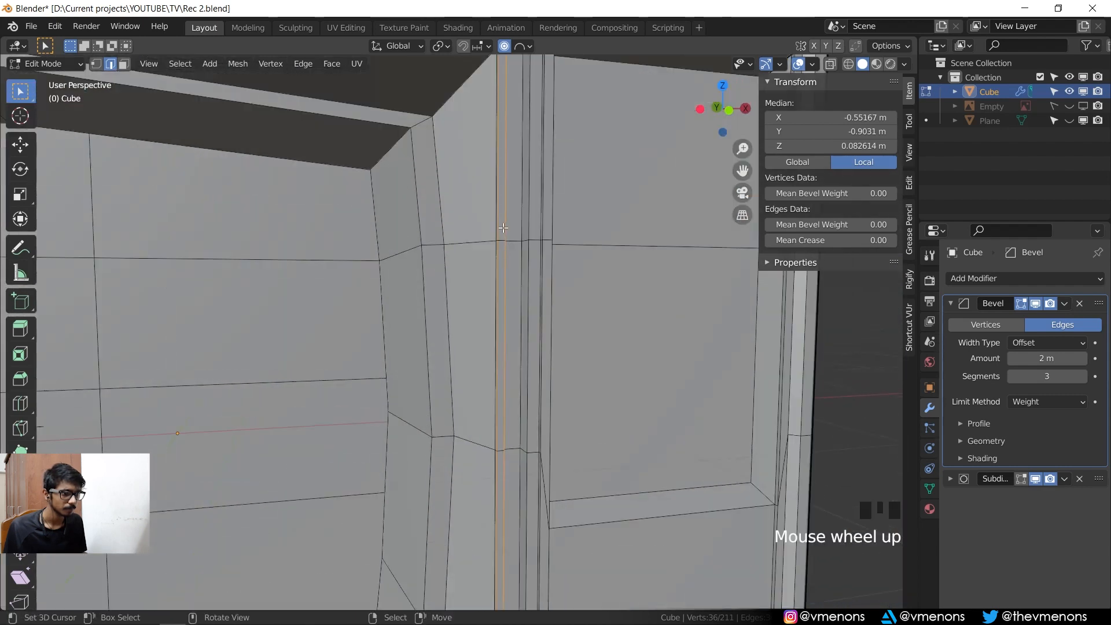
{"action": "middle_click_drag", "start_coordinate": [504, 228], "coordinate": [545, 293], "text": "shift"}
{"action": "right_click", "coordinate": [440, 216], "text": "alt+shift"}
{"action": "right_click", "coordinate": [448, 213], "text": "alt+shift"}
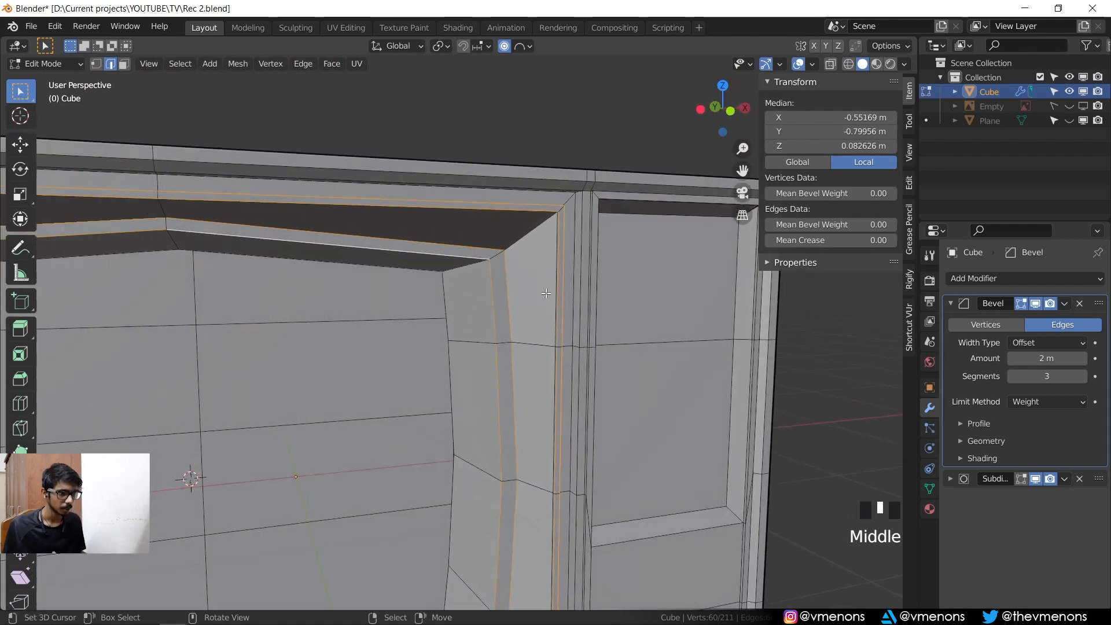
- Set the selected screen-frame edges' mean bevel weight to 0.005 and check the smoothed body in object mode
{"action": "left_click", "coordinate": [838, 224]}
{"action": "type", "text": "0.00"}
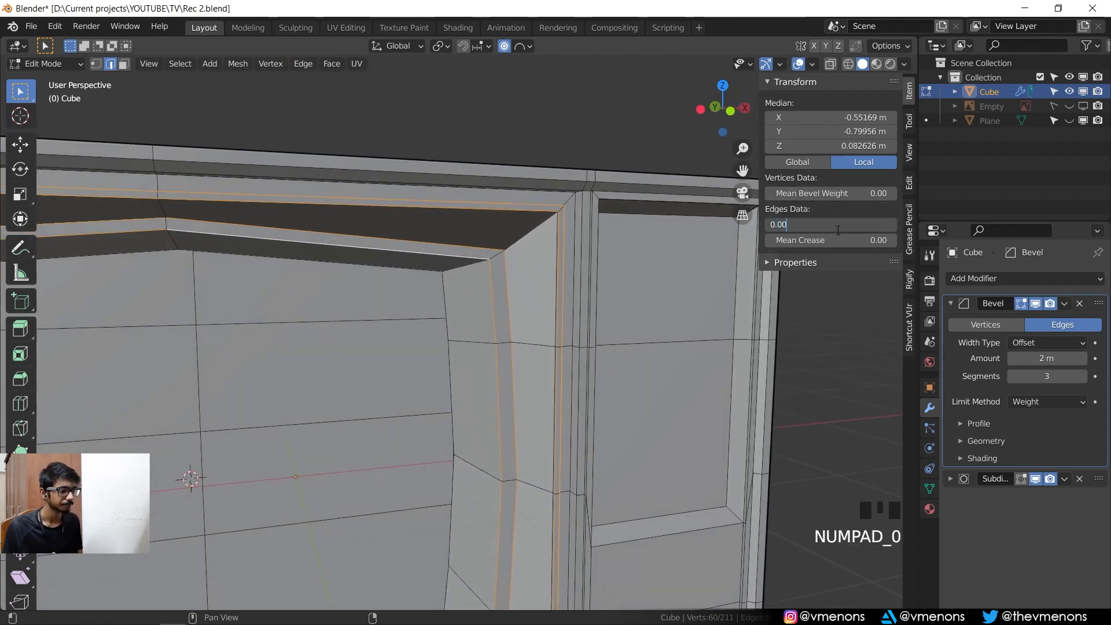
{"action": "type", "text": "5"}
{"action": "key", "text": "Return"}
{"action": "key", "text": "Tab"}
{"action": "scroll", "coordinate": [550, 283], "scroll_direction": "down", "scroll_amount": 2}
{"action": "middle_click_drag", "start_coordinate": [550, 283], "coordinate": [609, 241], "text": "shift"}
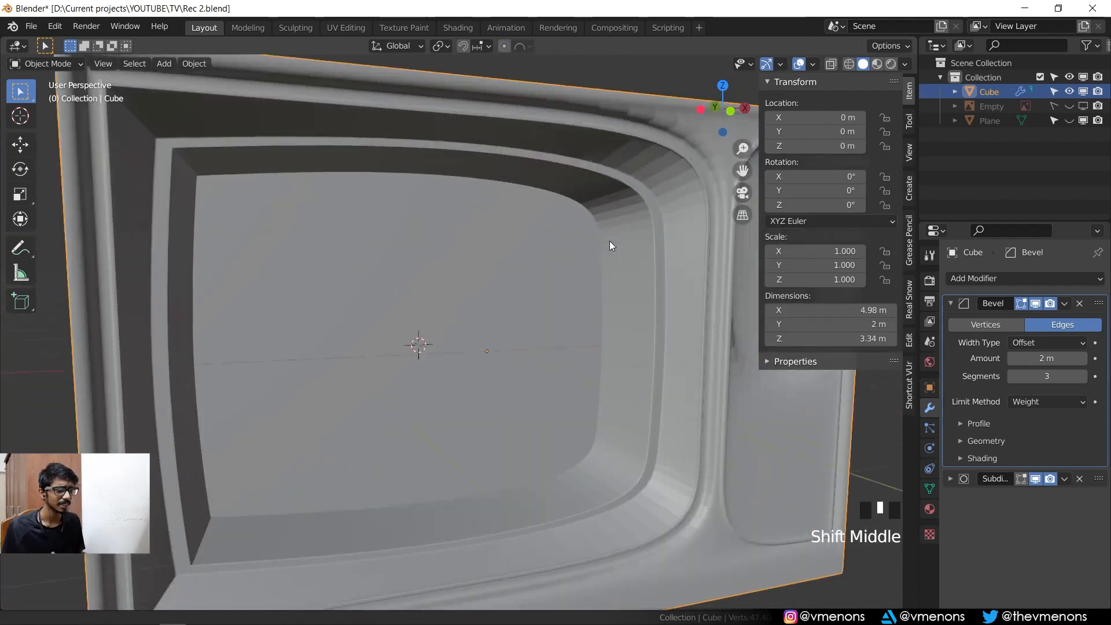
{"action": "scroll", "coordinate": [384, 248], "scroll_direction": "down", "scroll_amount": 3}
{"action": "middle_click_drag", "start_coordinate": [397, 263], "coordinate": [433, 265]}
{"action": "key", "text": "Tab"}
{"action": "key", "text": "Tab"}
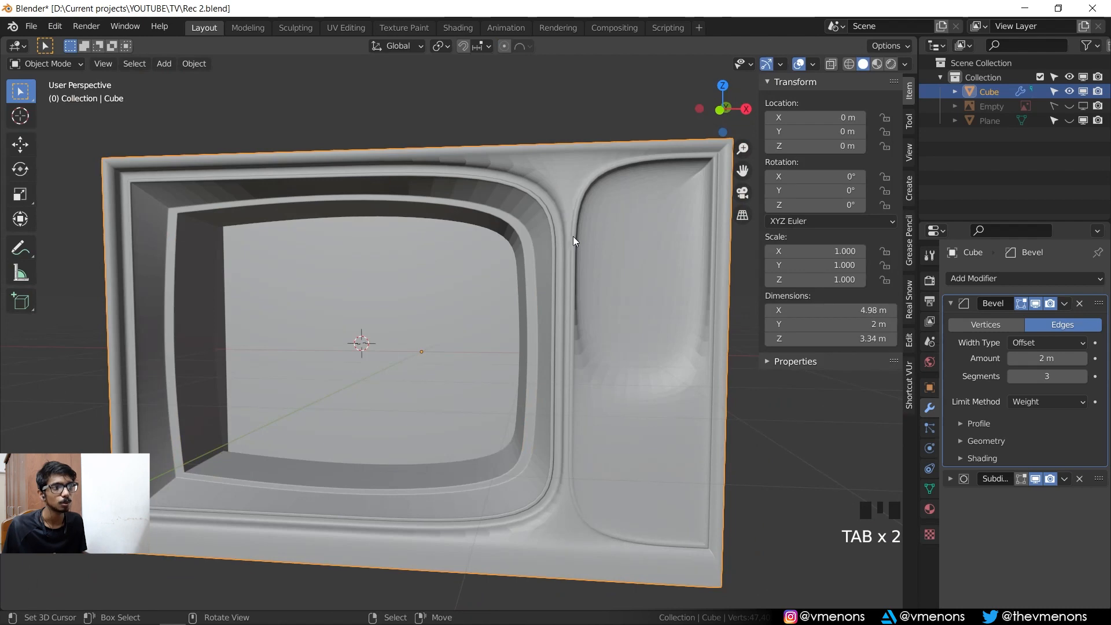
- Turn off the Bevel modifier's edit-mode display and select the edge loops at the groove around the side control panel's border
{"action": "middle_click_drag", "start_coordinate": [573, 241], "coordinate": [480, 259], "text": "shift"}
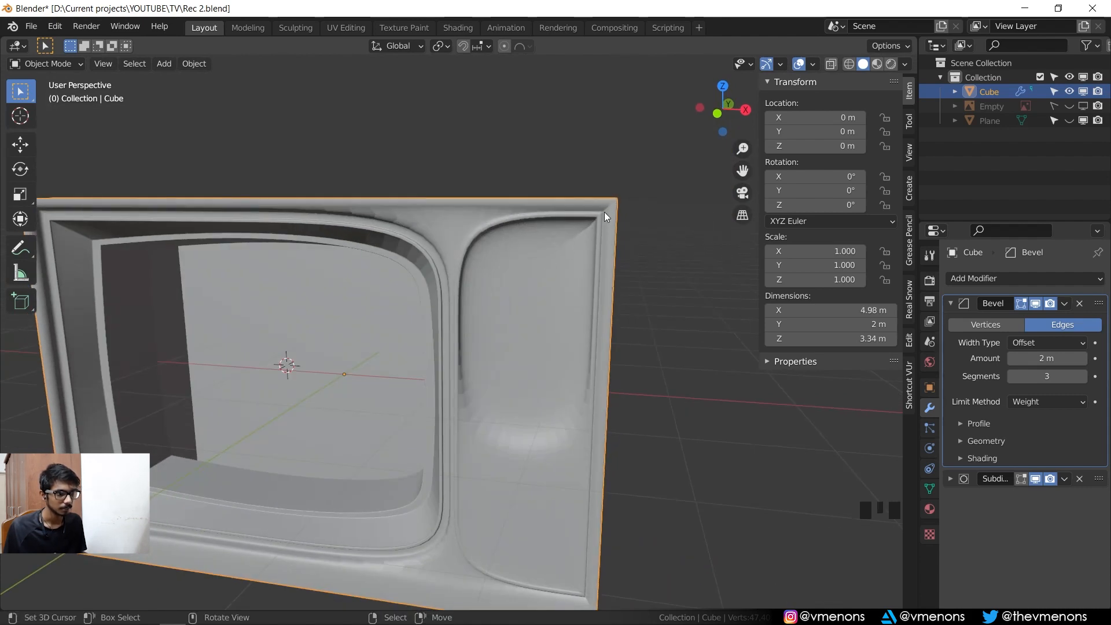
{"action": "key", "text": "Tab"}
{"action": "scroll", "coordinate": [618, 251], "scroll_direction": "up", "scroll_amount": 3}
{"action": "middle_click_drag", "start_coordinate": [617, 251], "coordinate": [558, 280]}
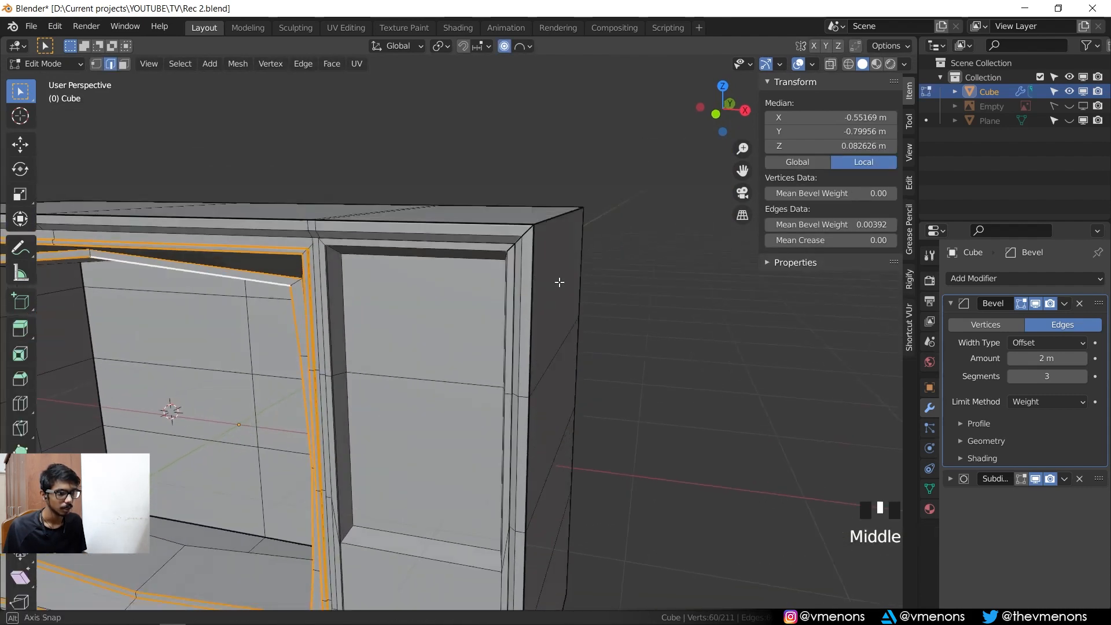
{"action": "scroll", "coordinate": [496, 241], "scroll_direction": "up", "scroll_amount": 2}
{"action": "middle_click_drag", "start_coordinate": [496, 240], "coordinate": [478, 253], "text": "shift"}
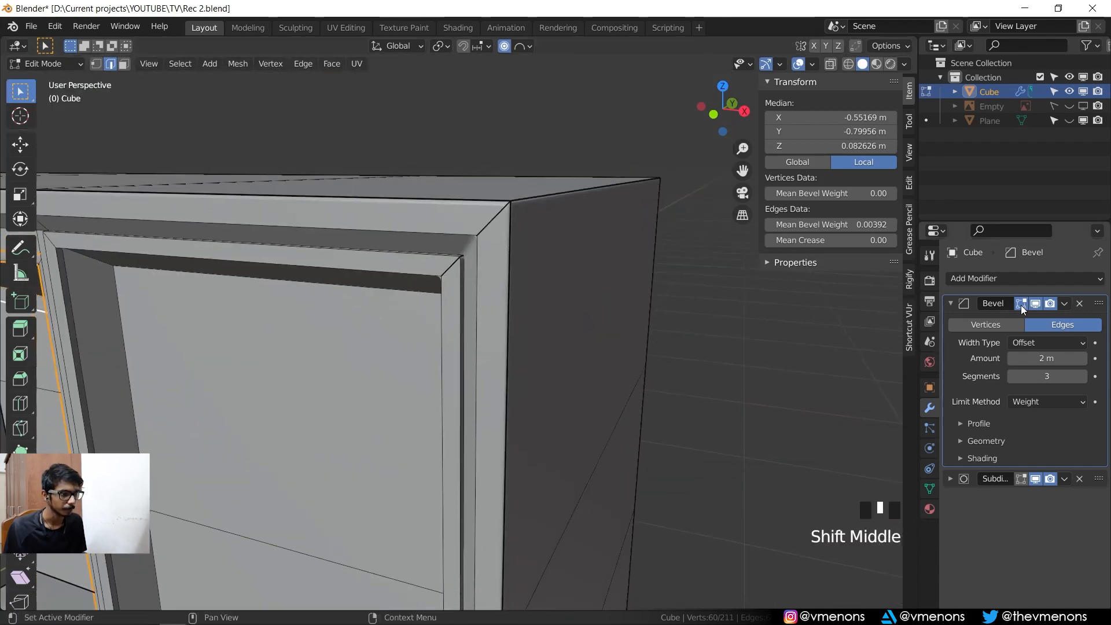
{"action": "left_click", "coordinate": [1021, 304]}
{"action": "right_click", "coordinate": [463, 297], "text": "alt"}
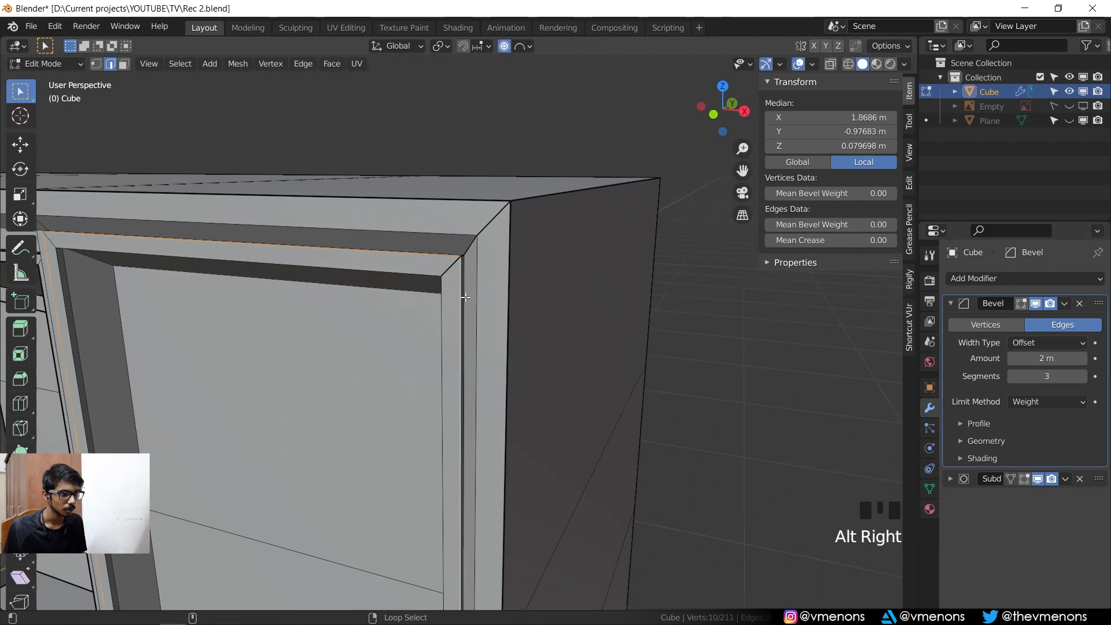
{"action": "right_click", "coordinate": [483, 239], "text": "alt+shift"}
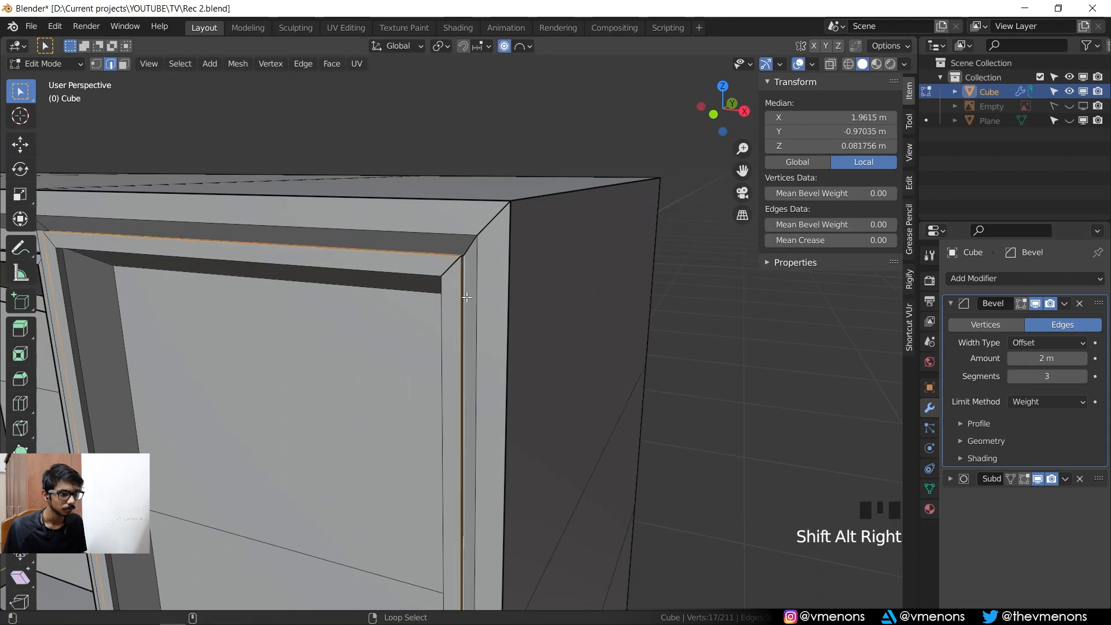
- Try a horizontal loop cut slid close to the body's top edge and undo it
{"action": "key", "text": "ctrl+r"}
{"action": "left_click", "coordinate": [517, 267]}
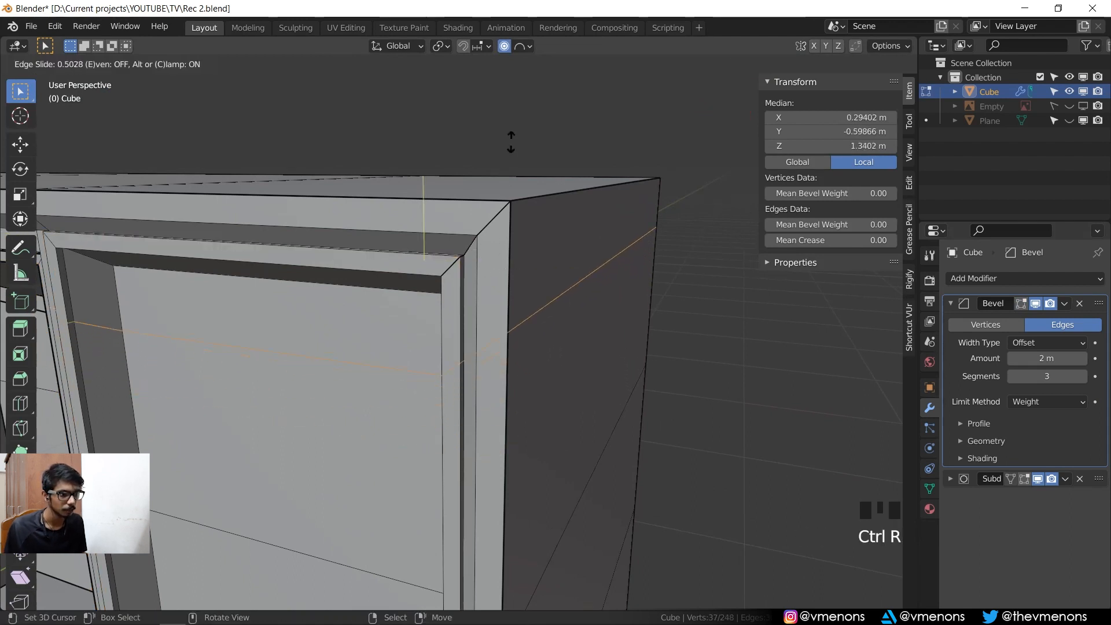
{"action": "left_click", "coordinate": [481, 264]}
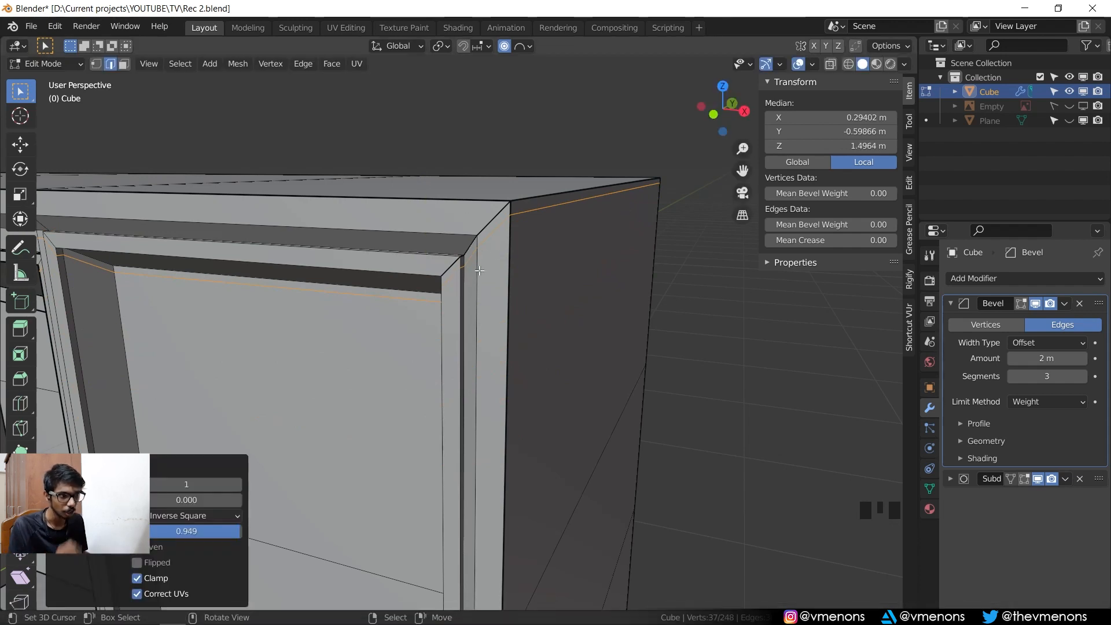
{"action": "key", "text": "ctrl+z"}
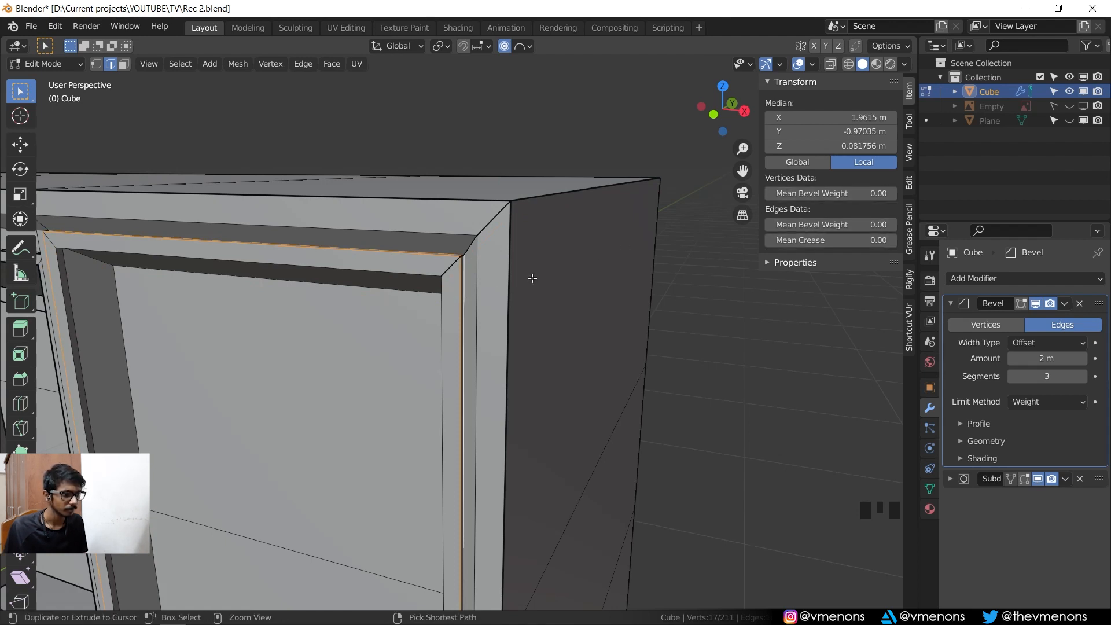
- Set the mean bevel weight of the selected edges around the side panel's border to 0.005
{"action": "middle_click_drag", "start_coordinate": [531, 277], "coordinate": [493, 283], "text": "ctrl"}
{"action": "middle_click_drag", "start_coordinate": [501, 295], "coordinate": [541, 260], "text": "shift"}
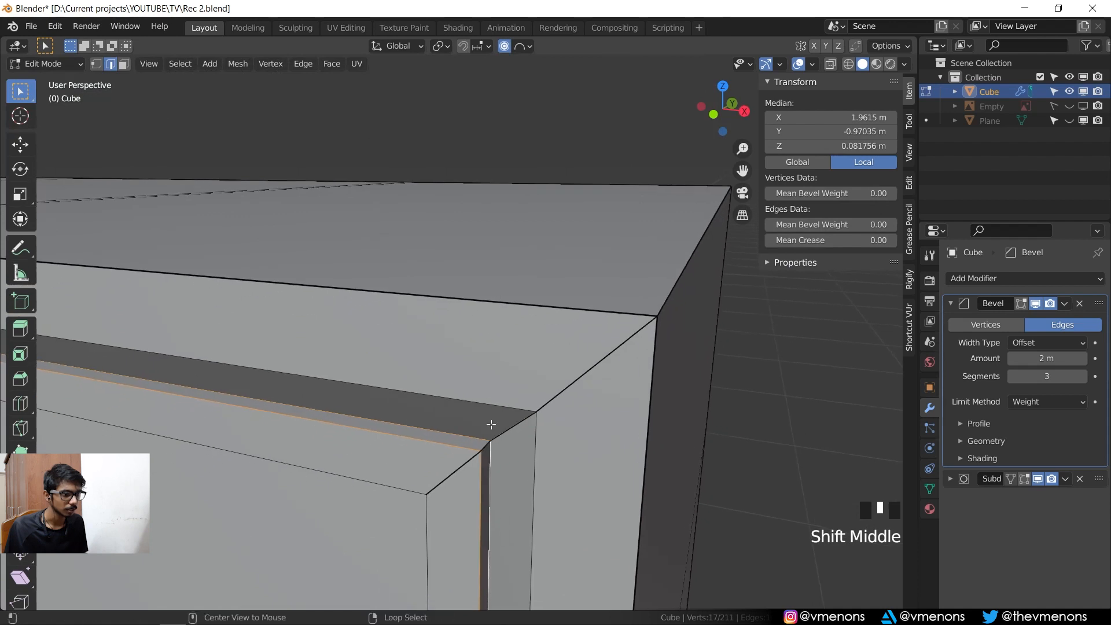
{"action": "left_click", "coordinate": [853, 225]}
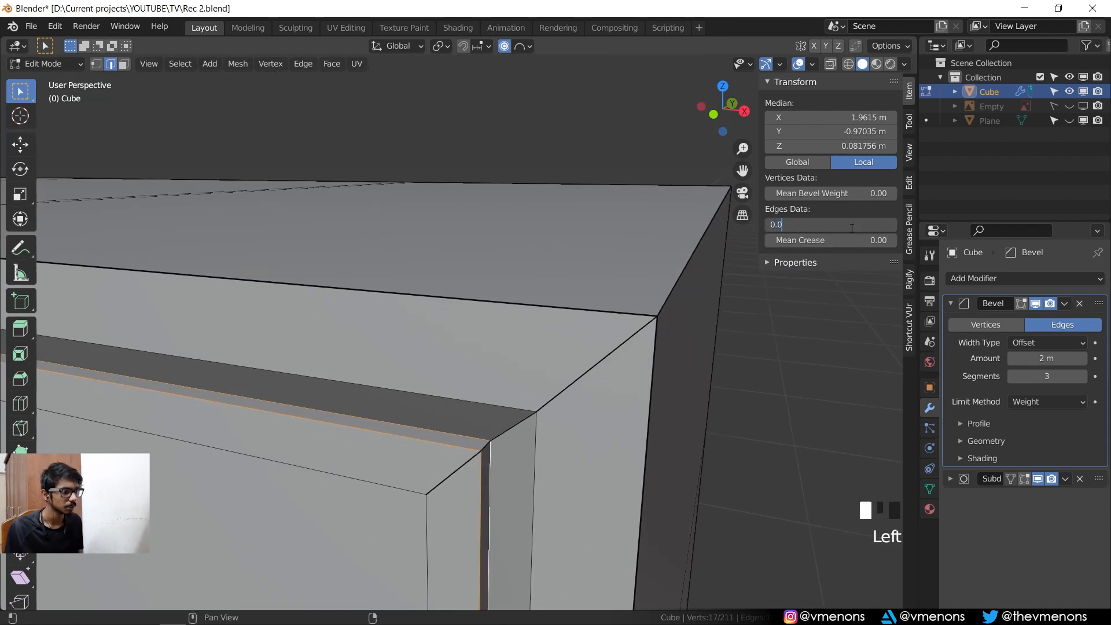
{"action": "type", "text": "0.005"}
{"action": "key", "text": "Return"}
- Select the side panel's inner rim loop and the recess's upper back edge, and give them the same 0.005 mean bevel weight
{"action": "middle_click_drag", "start_coordinate": [527, 443], "coordinate": [582, 243], "text": "shift"}
{"action": "right_click", "coordinate": [563, 188], "text": "alt"}
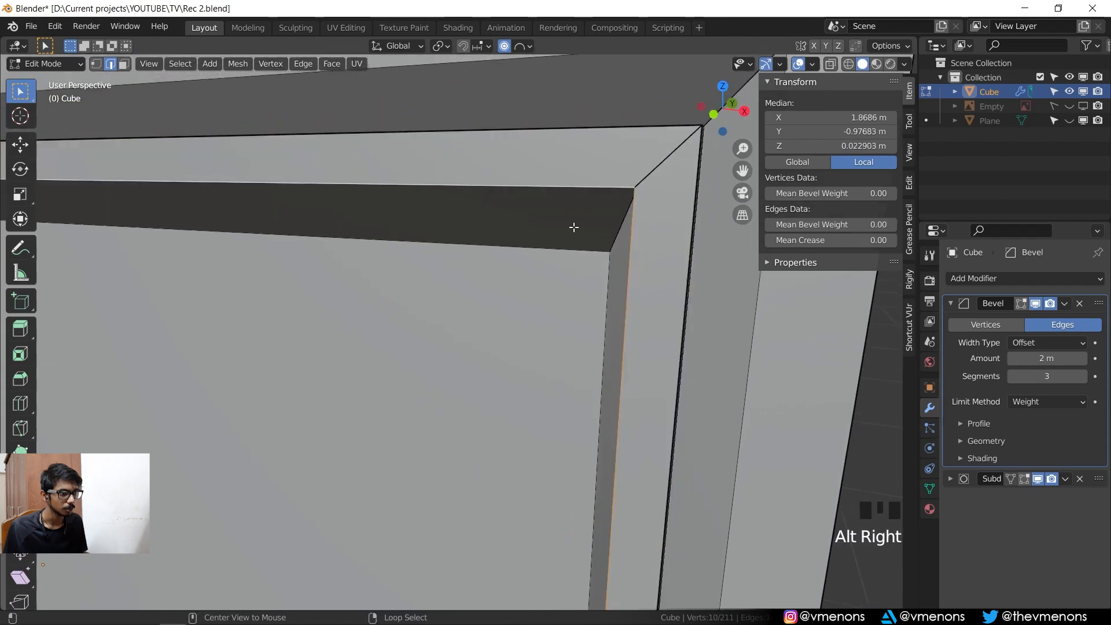
{"action": "right_click", "coordinate": [578, 247], "text": "alt+shift"}
{"action": "left_click", "coordinate": [869, 228]}
{"action": "type", "text": "0.00"}
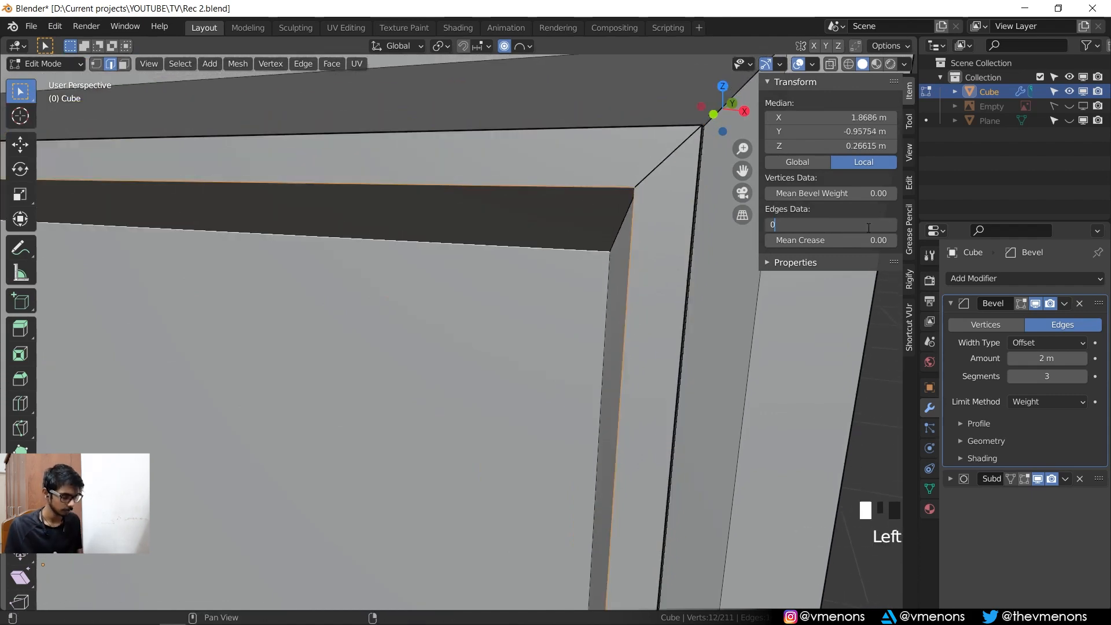
{"action": "key", "text": "Return"}
- Select the remaining side and lower edges of the panel recess's back face plus the front edge of its lower ledge
{"action": "scroll", "coordinate": [422, 309], "scroll_direction": "down", "scroll_amount": 2}
{"action": "mouse_move", "coordinate": [422, 309]}
{"action": "middle_mouse_down", "text": "shift"}
{"action": "mouse_move", "coordinate": [430, 271]}
{"action": "mouse_move", "coordinate": [429, 329]}
{"action": "middle_mouse_up", "text": "shift"}
{"action": "scroll", "coordinate": [428, 329], "scroll_direction": "up", "scroll_amount": 2}
{"action": "right_click", "coordinate": [374, 478], "text": "alt"}
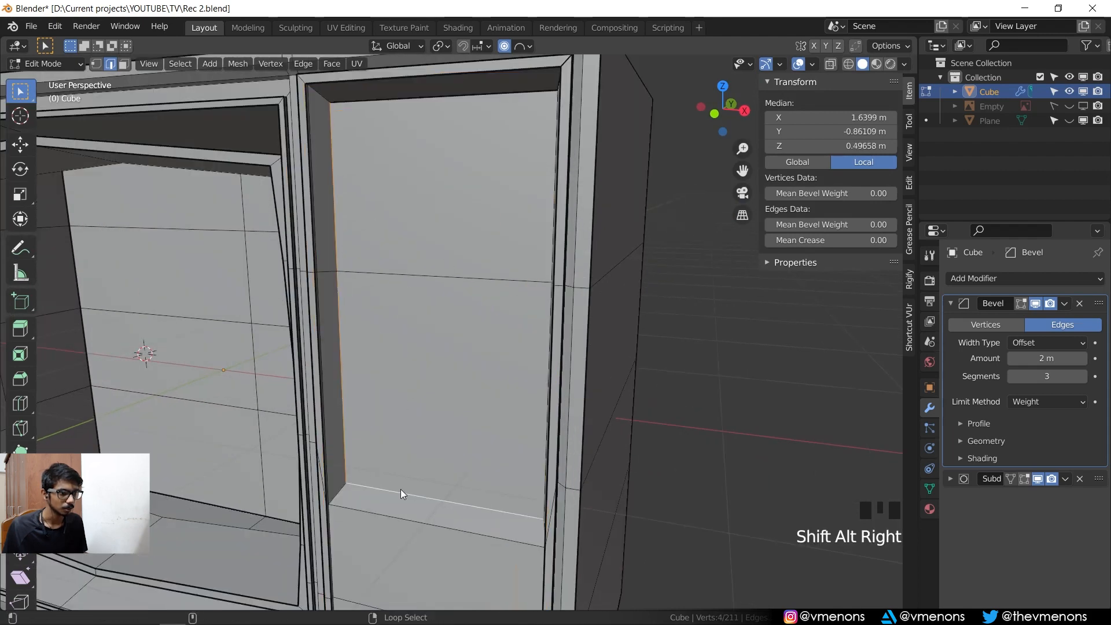
{"action": "middle_click_drag", "start_coordinate": [401, 488], "coordinate": [578, 495]}
{"action": "right_click", "coordinate": [683, 464], "text": "alt+shift"}
{"action": "right_click", "coordinate": [581, 522], "text": "alt+shift"}
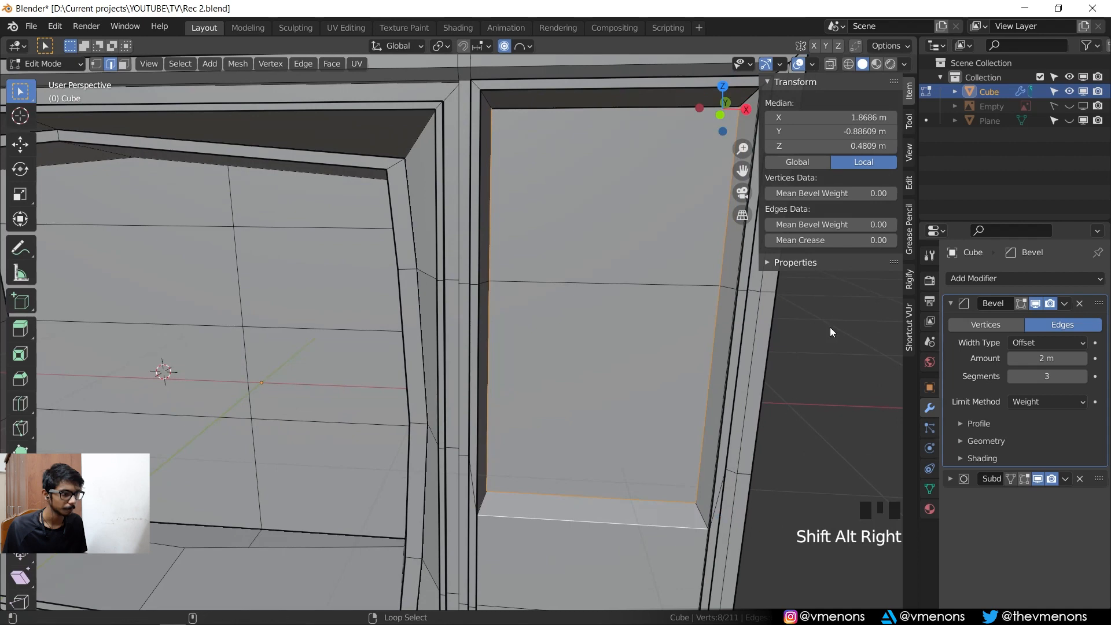
- Give the selected recess edges the same 0.005 mean bevel weight and check the panel in object mode
{"action": "left_click", "coordinate": [860, 225]}
{"action": "type", "text": "0.0"}
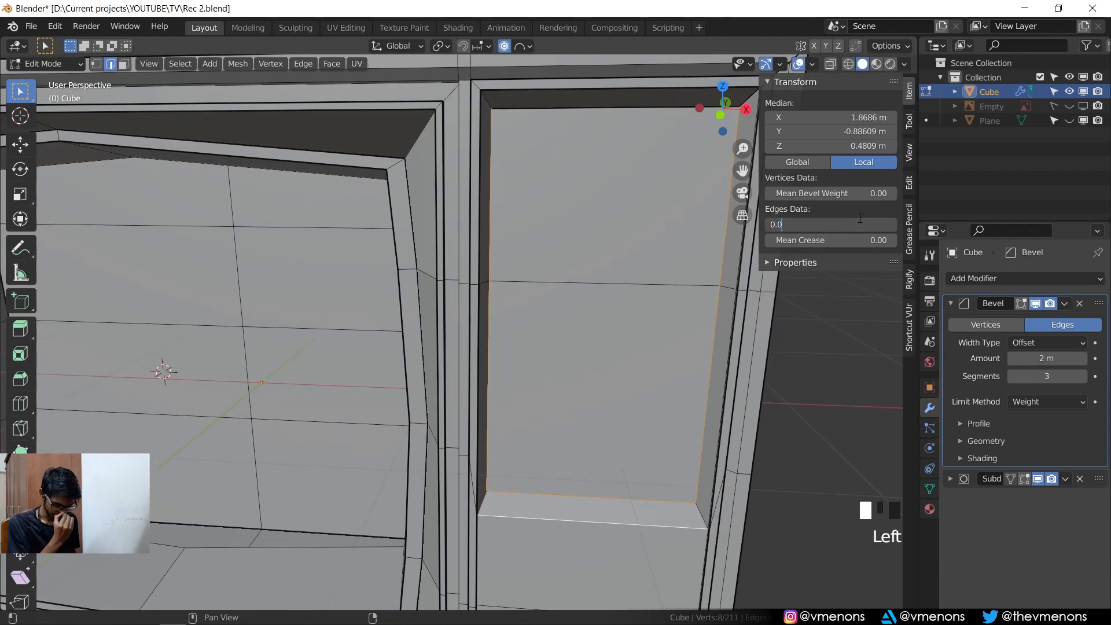
{"action": "type", "text": "0"}
{"action": "key", "text": "Tab"}
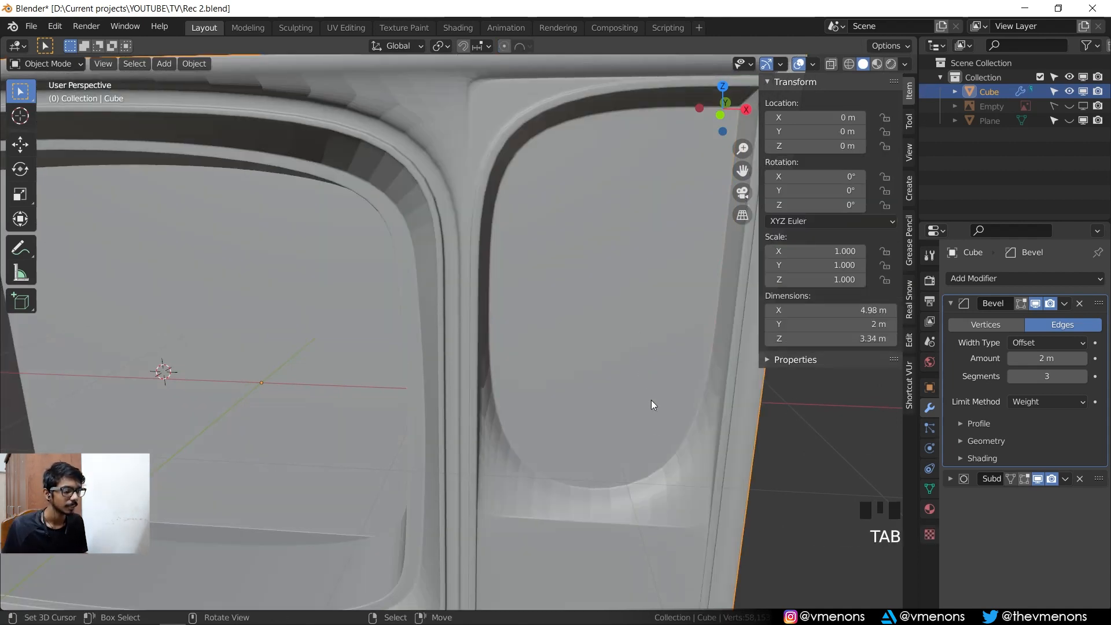
{"action": "scroll", "coordinate": [651, 401], "scroll_direction": "down", "scroll_amount": 1}
{"action": "middle_click_drag", "start_coordinate": [631, 422], "coordinate": [610, 408]}
- Select the short slanted edges at the panel recess's corners and give them the same 0.005 mean bevel weight
{"action": "key", "text": "Tab"}
{"action": "scroll", "coordinate": [610, 408], "scroll_direction": "up", "scroll_amount": 3}
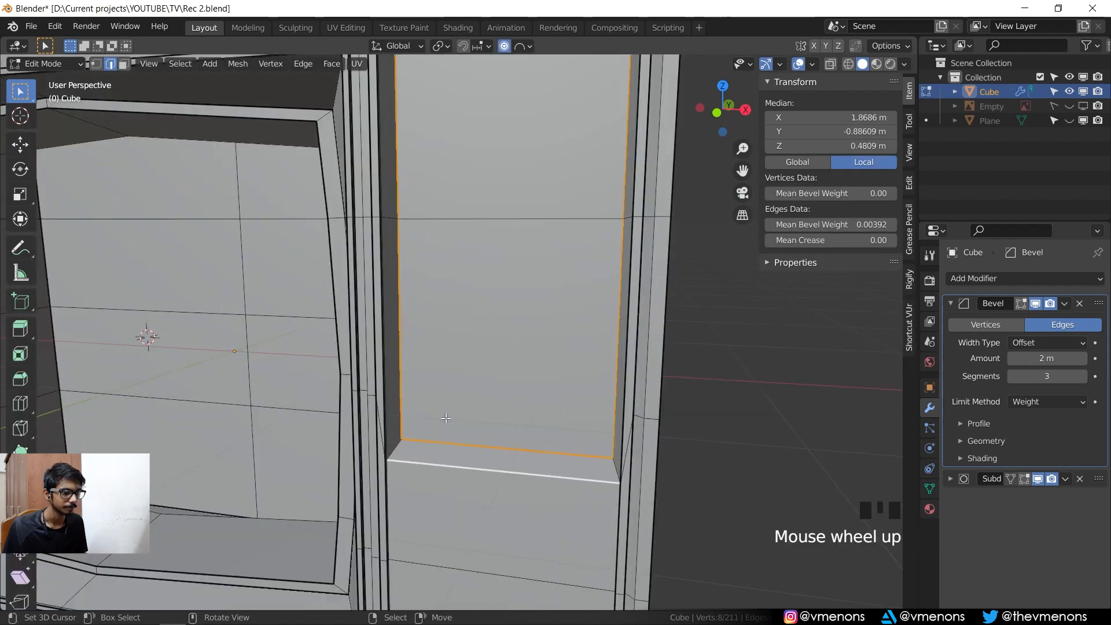
{"action": "right_click", "coordinate": [397, 446]}
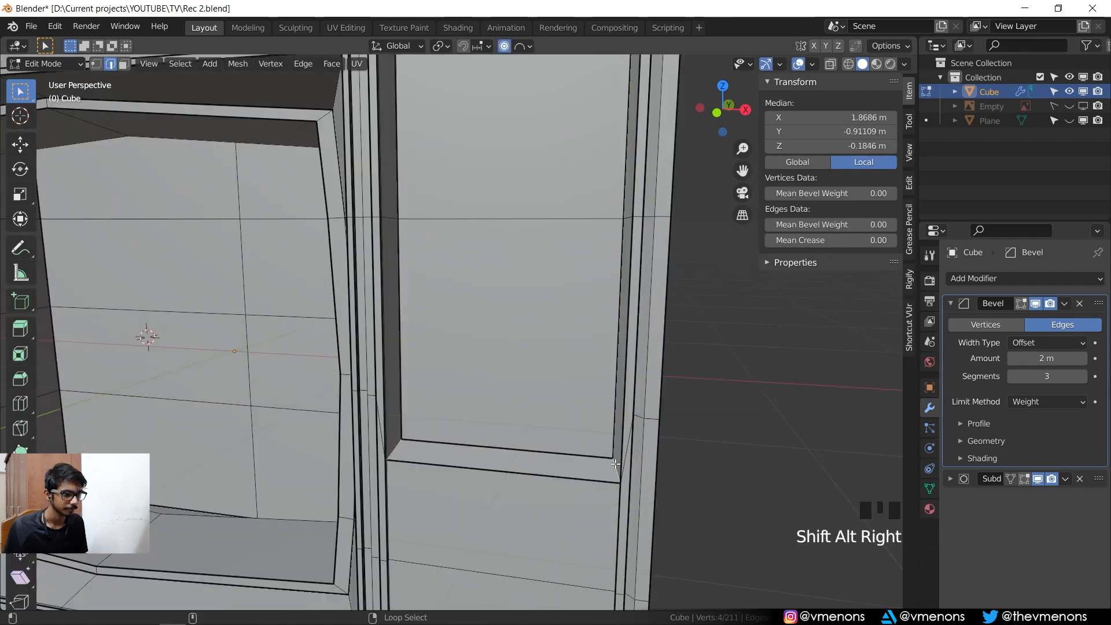
{"action": "middle_click_drag", "start_coordinate": [615, 464], "coordinate": [608, 552], "text": "shift"}
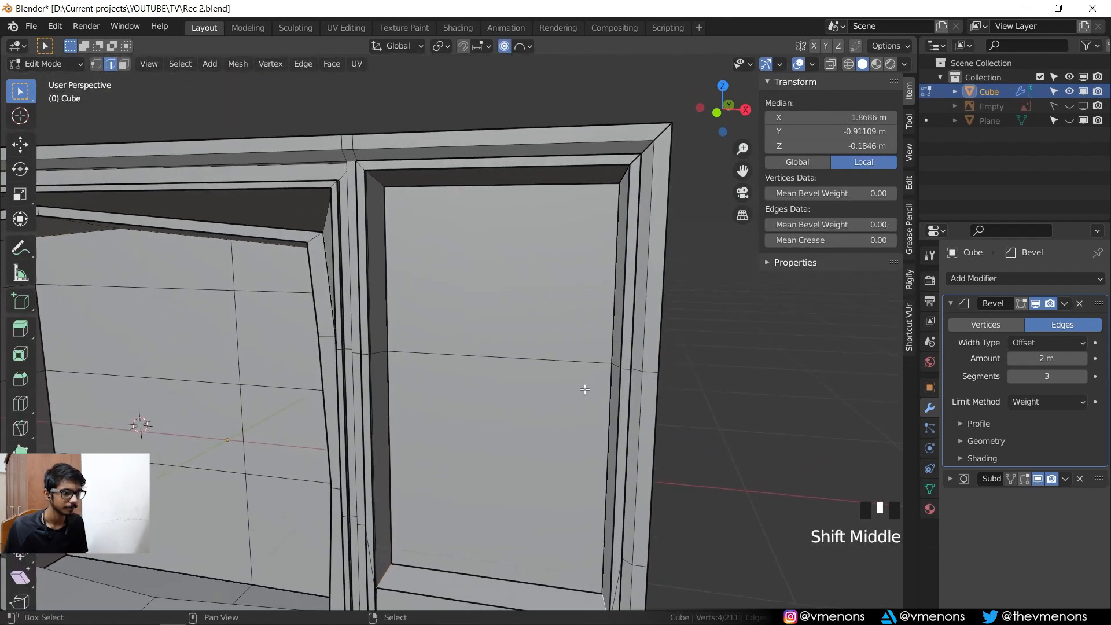
{"action": "right_click", "coordinate": [379, 180], "text": "alt+shift"}
{"action": "middle_click_drag", "start_coordinate": [380, 180], "coordinate": [417, 197]}
{"action": "left_click", "coordinate": [828, 225]}
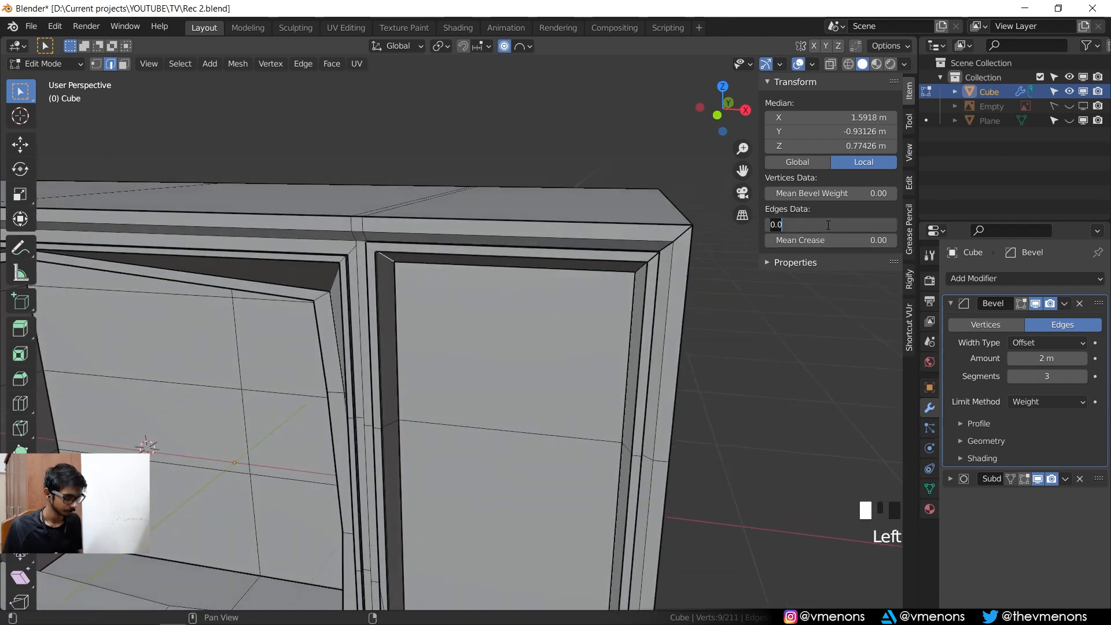
{"action": "type", "text": "1"}
{"action": "key", "text": "Return"}
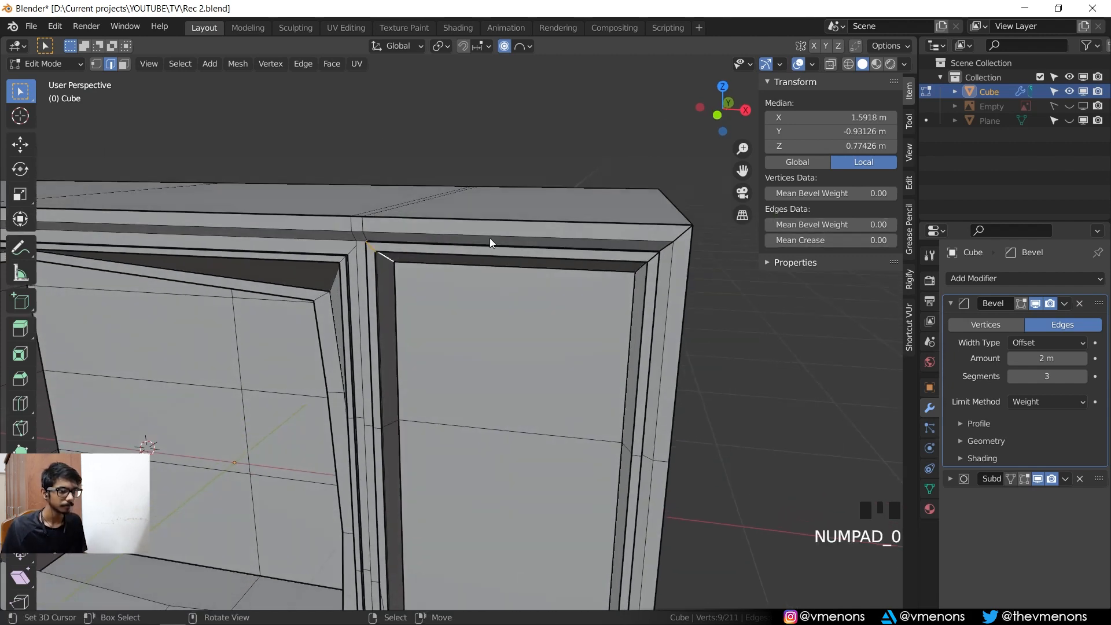
- Examine the side panel recess's corners and surrounding border in object mode, comparing them with the edges in edit mode
{"action": "key", "text": "Tab"}
{"action": "middle_click_drag", "start_coordinate": [391, 258], "coordinate": [475, 482], "text": "shift"}
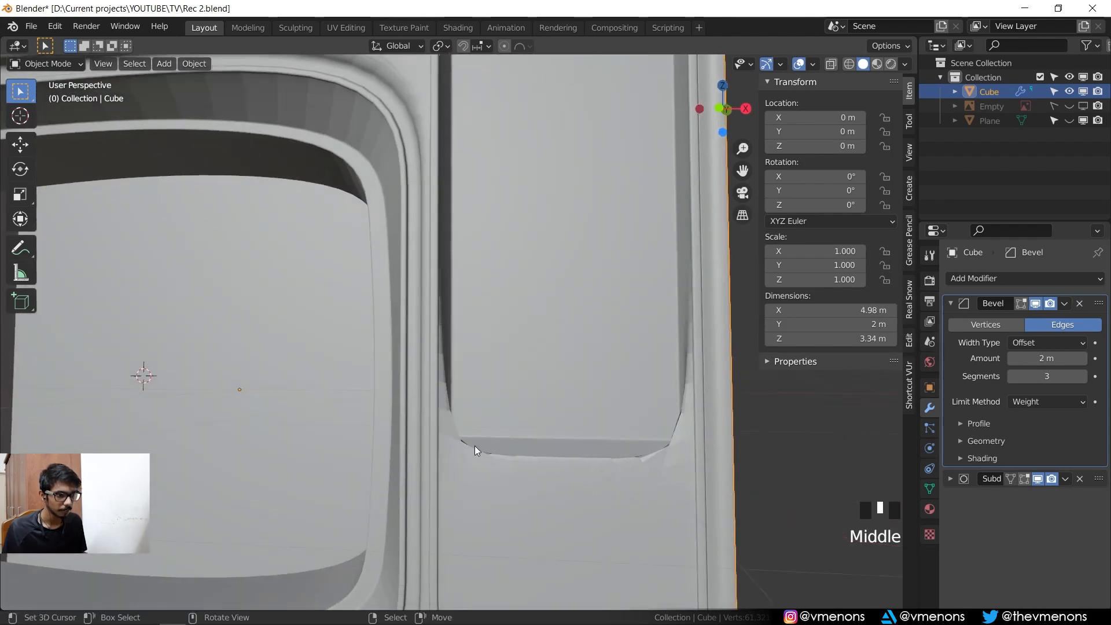
{"action": "scroll", "coordinate": [470, 378], "scroll_direction": "down", "scroll_amount": 3}
{"action": "middle_click_drag", "start_coordinate": [478, 352], "coordinate": [459, 325], "text": "shift"}
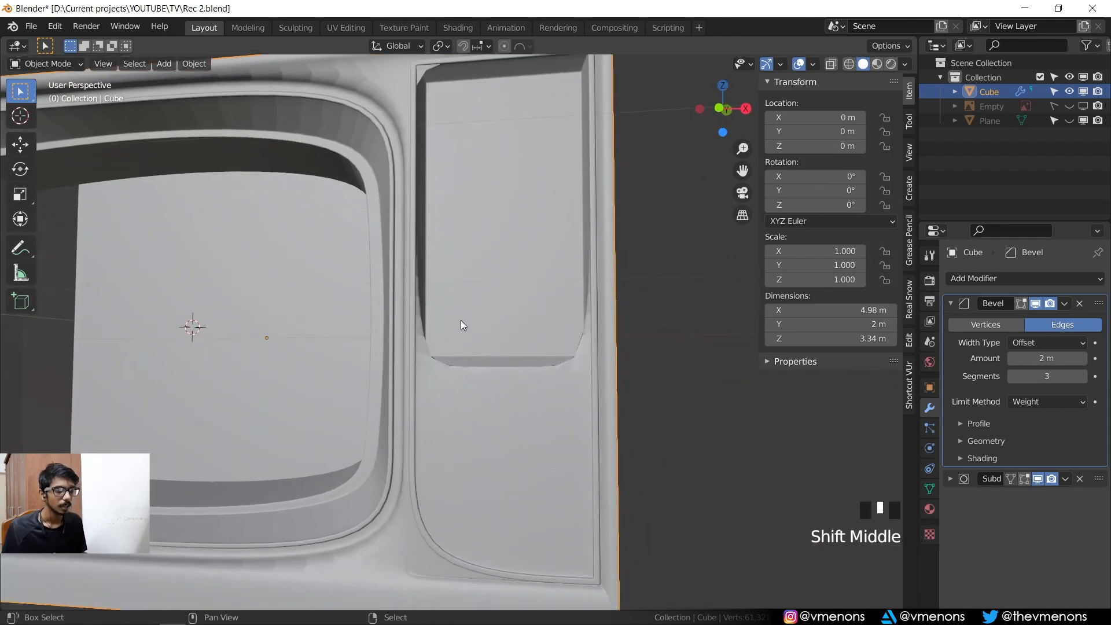
{"action": "key", "text": "Tab"}
{"action": "scroll", "coordinate": [457, 364], "scroll_direction": "up", "scroll_amount": 2}
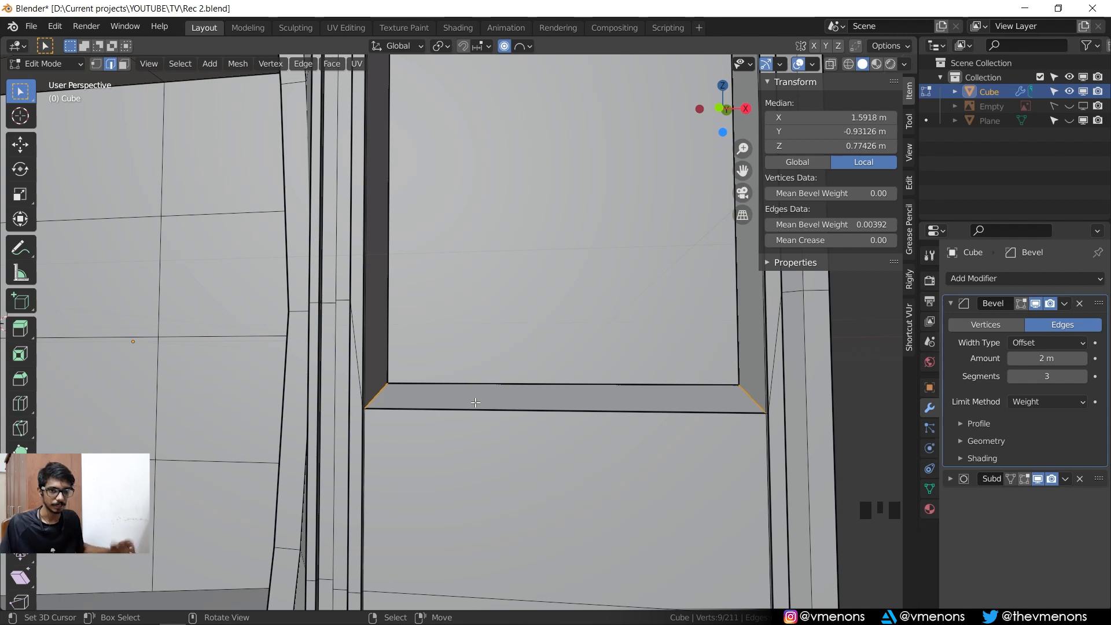
{"action": "key", "text": "Tab"}
{"action": "scroll", "coordinate": [483, 359], "scroll_direction": "down", "scroll_amount": 3}
{"action": "middle_click_drag", "start_coordinate": [452, 372], "coordinate": [477, 383]}
{"action": "middle_click_drag", "start_coordinate": [466, 319], "coordinate": [643, 540], "text": "shift"}
{"action": "scroll", "coordinate": [501, 367], "scroll_direction": "up", "scroll_amount": 2}
- Give the edge loop running over the body beside the side panel the same 0.005 mean bevel weight and check it in object mode
{"action": "key", "text": "Tab"}
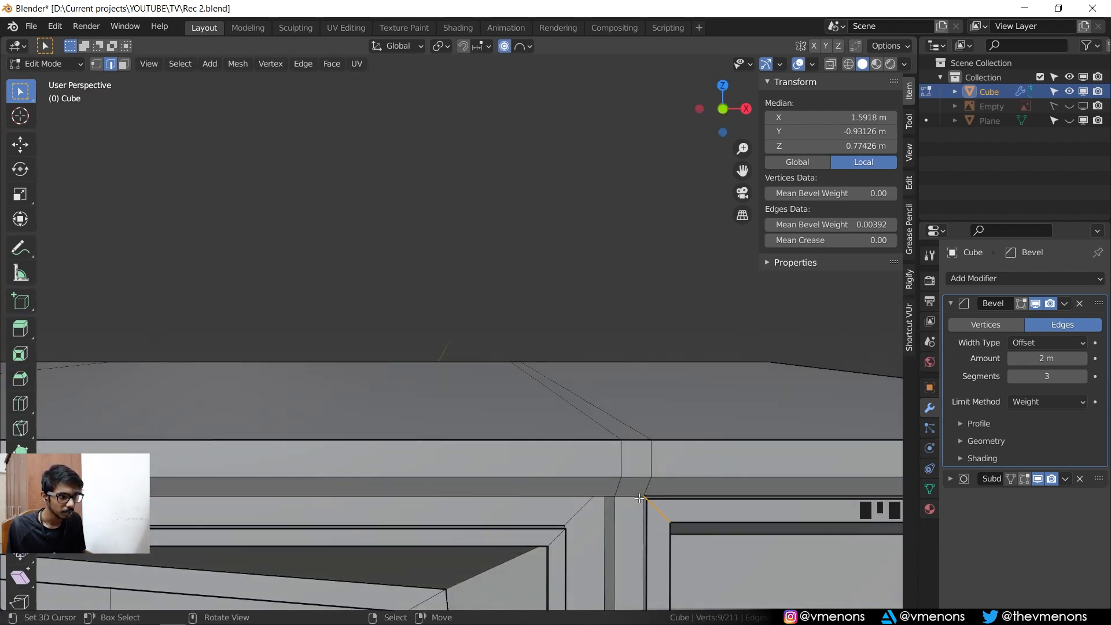
{"action": "right_click", "coordinate": [651, 470], "text": "alt"}
{"action": "left_click", "coordinate": [827, 225]}
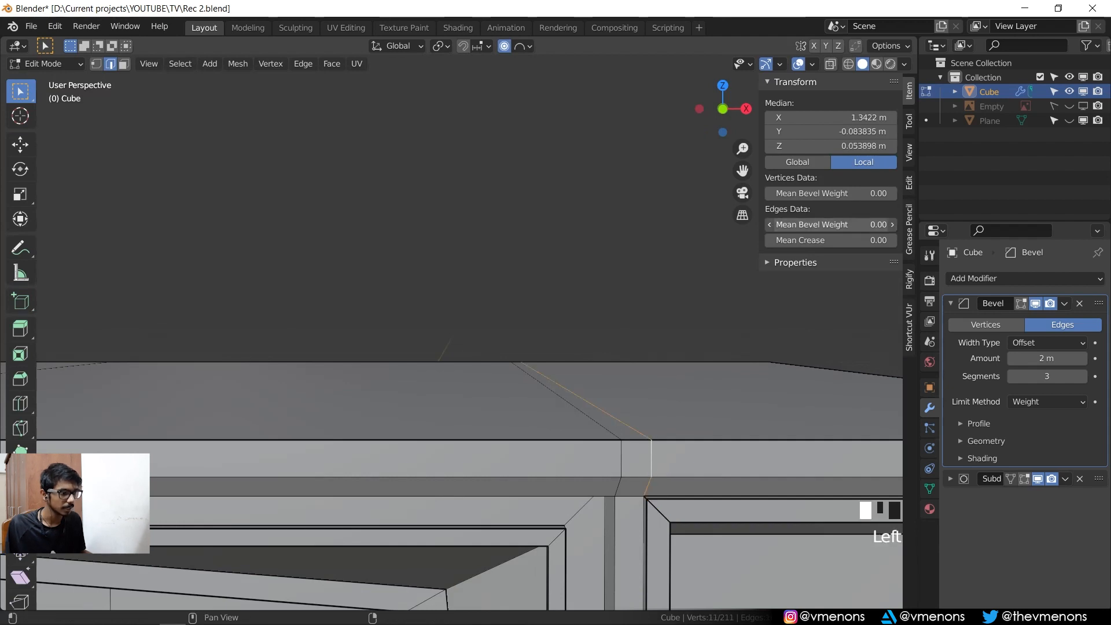
{"action": "type", "text": "0.00"}
{"action": "key", "text": "Return"}
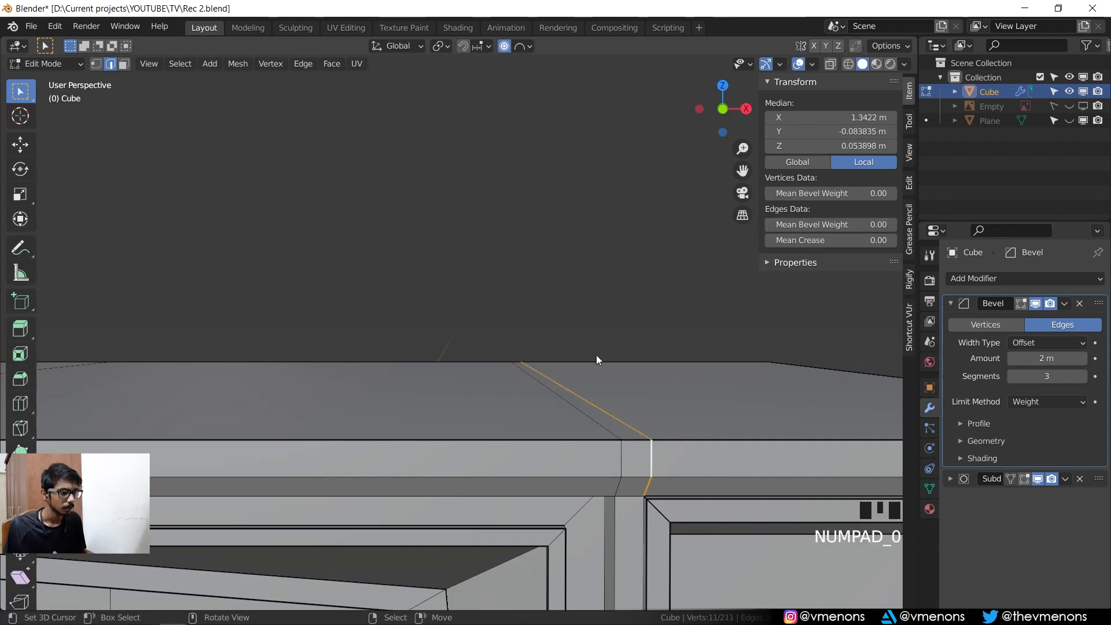
{"action": "key", "text": "Tab"}
{"action": "middle_click_drag", "start_coordinate": [623, 384], "coordinate": [606, 380]}
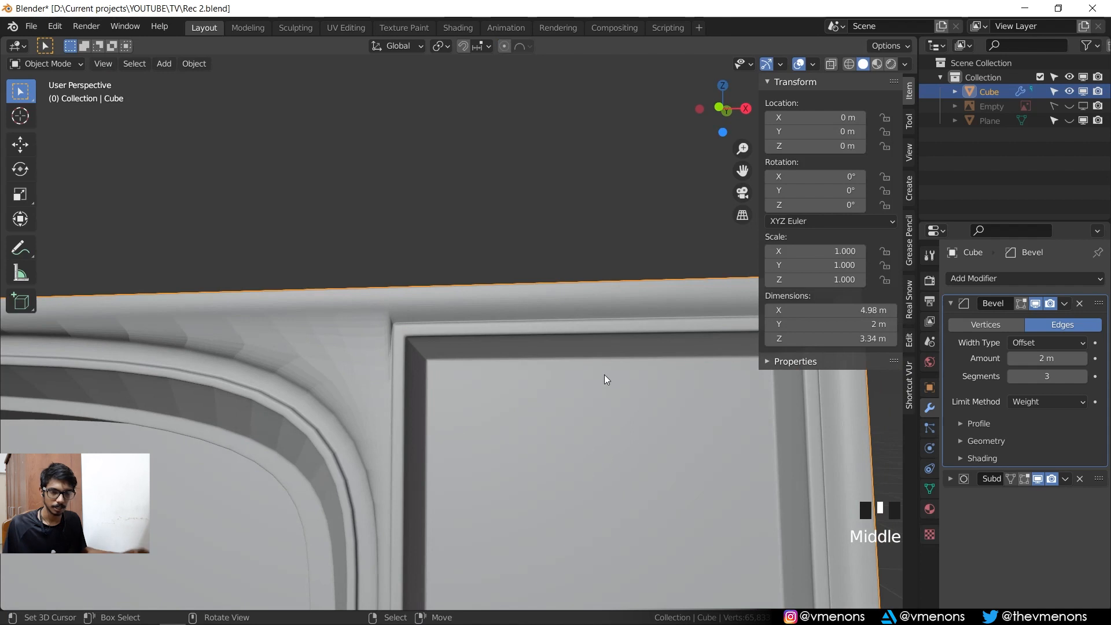
- Give the vertical edges between the screen frame and the side panel's border the same 0.005 mean bevel weight and check them in object mode
{"action": "key", "text": "Tab"}
{"action": "scroll", "coordinate": [521, 355], "scroll_direction": "down", "scroll_amount": 2}
{"action": "middle_click_drag", "start_coordinate": [521, 370], "coordinate": [633, 422]}
{"action": "scroll", "coordinate": [531, 398], "scroll_direction": "up", "scroll_amount": 2}
{"action": "right_click", "coordinate": [697, 468], "text": "alt"}
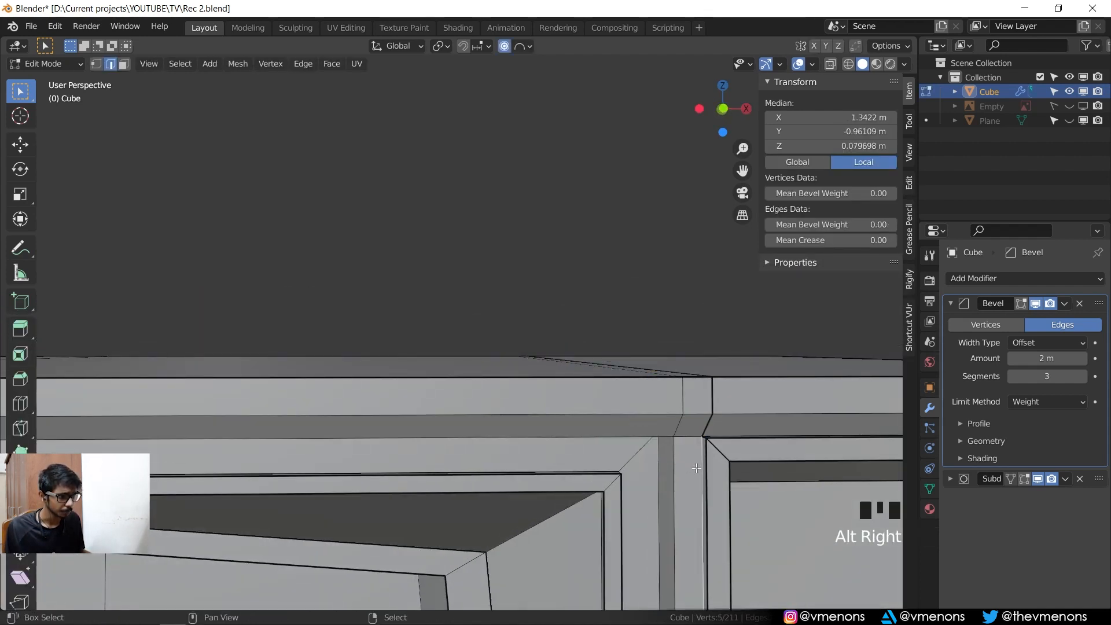
{"action": "middle_click_drag", "start_coordinate": [696, 467], "coordinate": [577, 354], "text": "shift"}
{"action": "left_click", "coordinate": [841, 227]}
{"action": "type", "text": "0.0"}
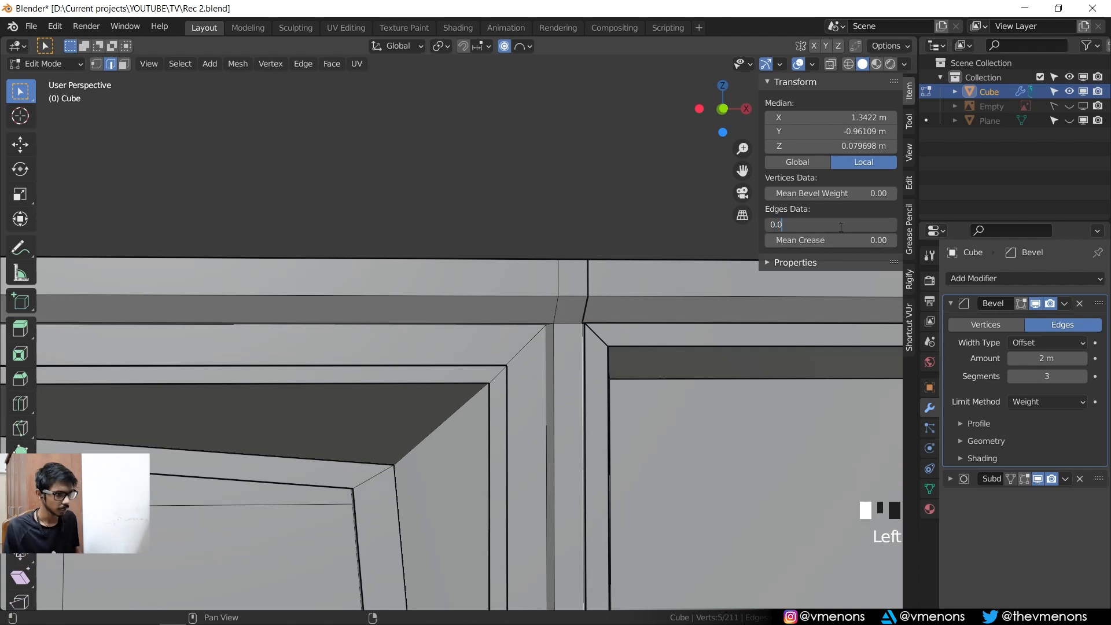
{"action": "type", "text": "2"}
{"action": "key", "text": "Return"}
{"action": "key", "text": "Tab"}
{"action": "scroll", "coordinate": [600, 343], "scroll_direction": "down", "scroll_amount": 1}
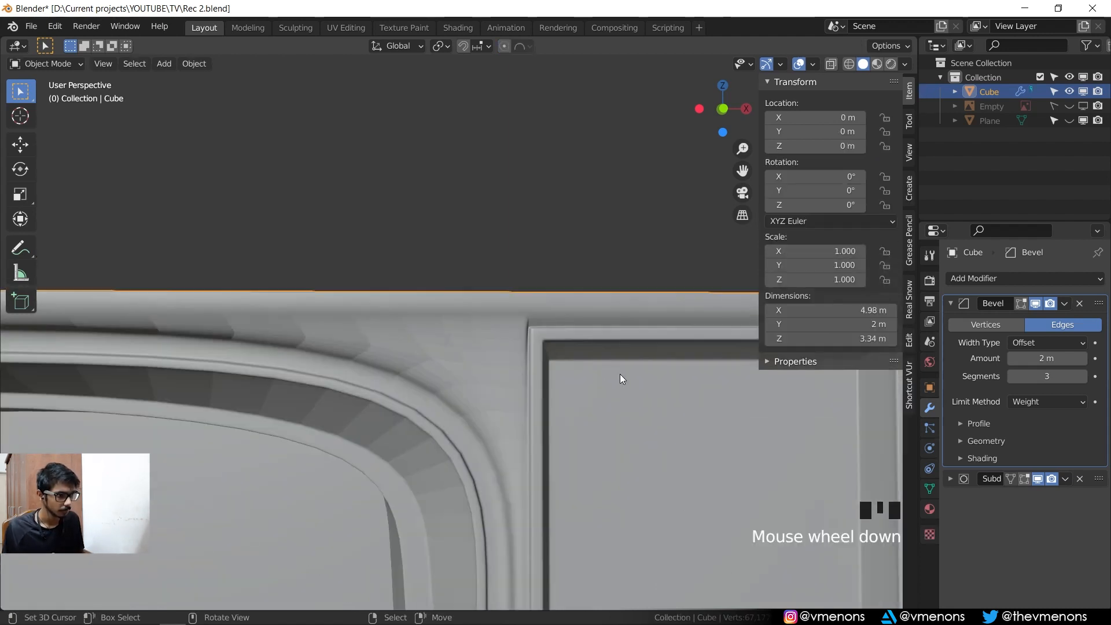
- Give the mid-height edge loop running across the screen and around the panel recess the same 0.005 mean bevel weight and check it in object mode
{"action": "key", "text": "Tab"}
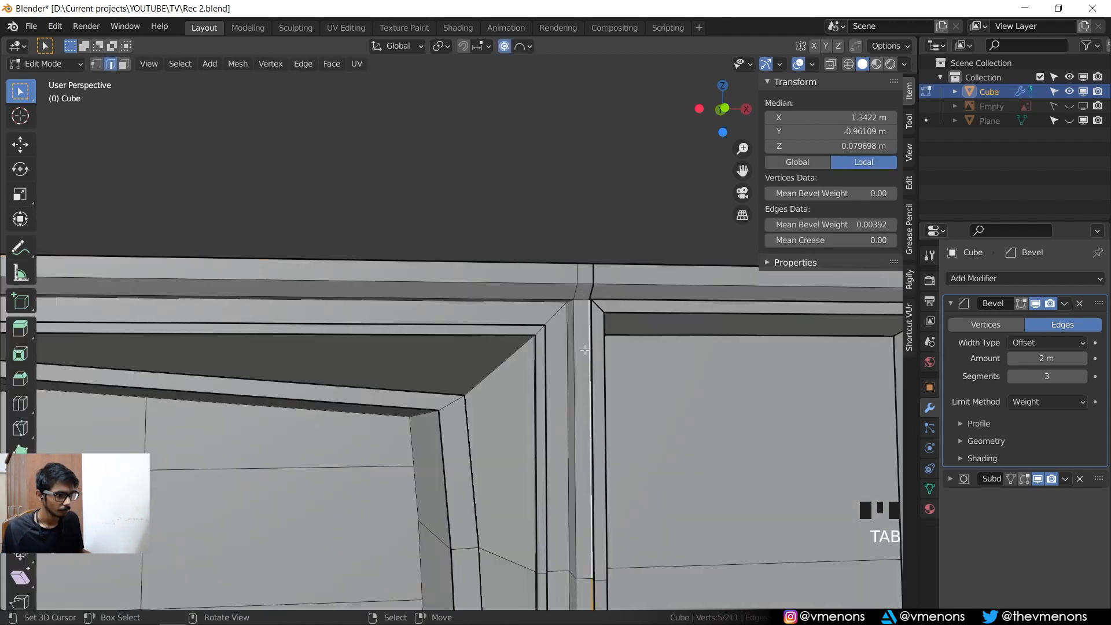
{"action": "middle_click_drag", "start_coordinate": [585, 350], "coordinate": [660, 355], "text": "shift"}
{"action": "key", "text": "Tab"}
{"action": "key", "text": "Tab"}
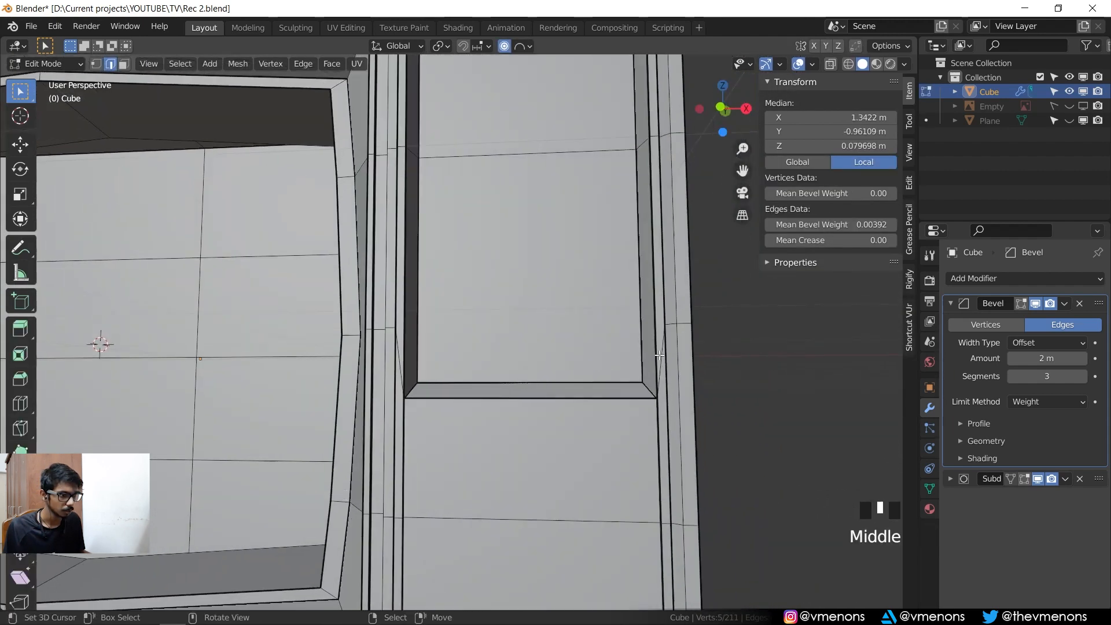
{"action": "right_click", "coordinate": [684, 325], "text": "alt"}
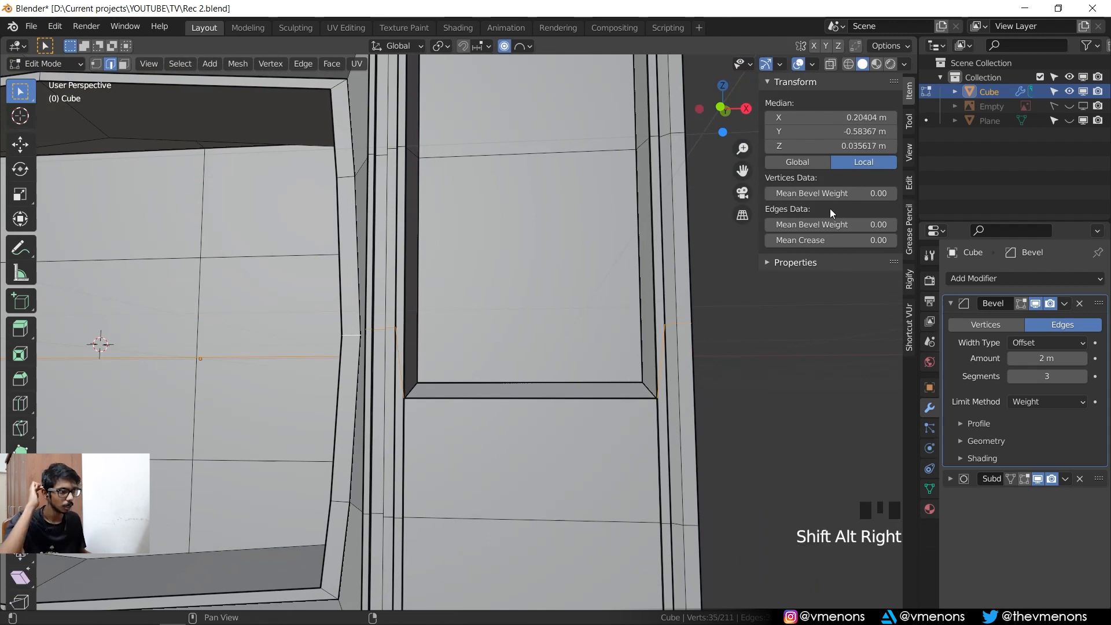
{"action": "left_click", "coordinate": [836, 224]}
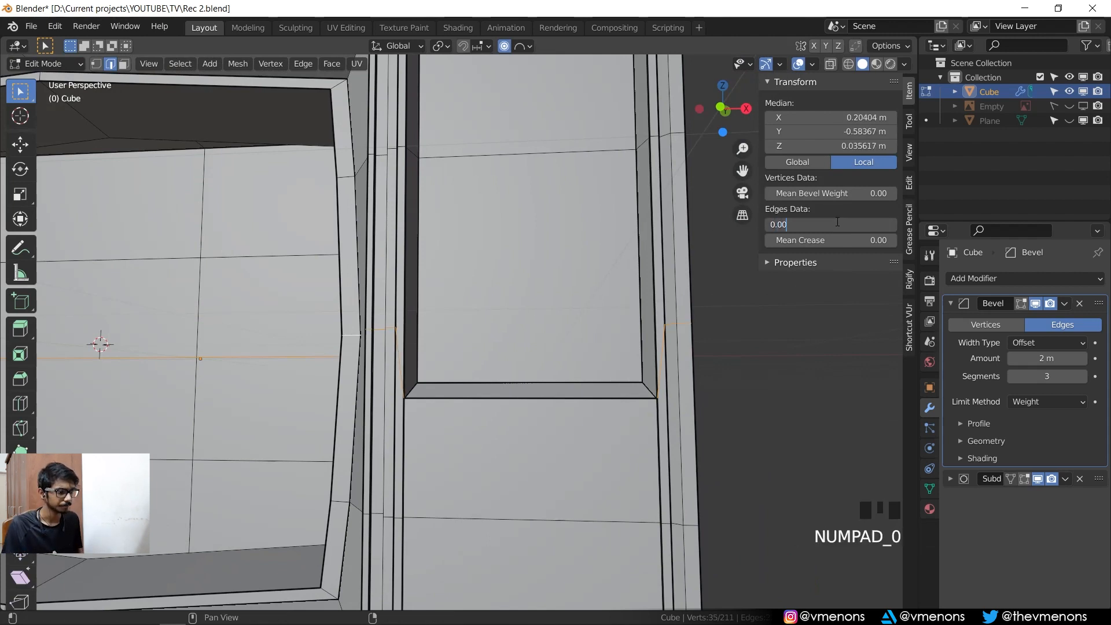
{"action": "key", "text": "Tab"}
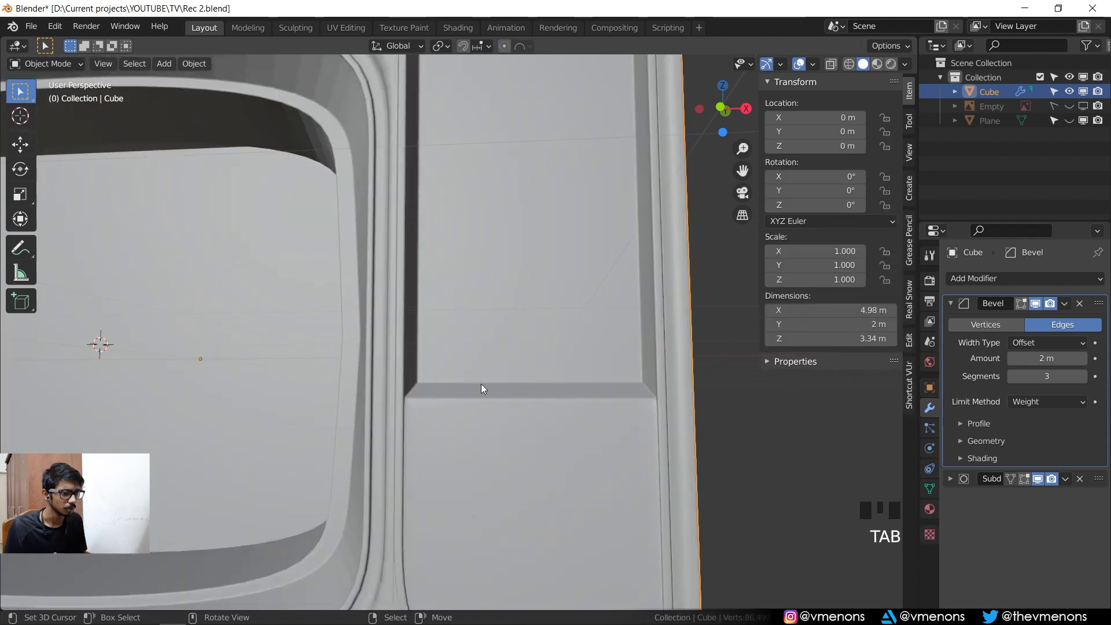
{"action": "scroll", "coordinate": [482, 389], "scroll_direction": "down", "scroll_amount": 2}
{"action": "middle_click_drag", "start_coordinate": [653, 414], "coordinate": [680, 314], "text": "shift"}
- Give the short slanted edge at the side panel's lower corner nearest the screen a 0.005 mean bevel weight and check it in object mode
{"action": "key", "text": "Tab"}
{"action": "scroll", "coordinate": [491, 409], "scroll_direction": "up", "scroll_amount": 4}
{"action": "middle_click_drag", "start_coordinate": [473, 416], "coordinate": [501, 376], "text": "shift"}
{"action": "right_click", "coordinate": [495, 447], "text": "alt"}
{"action": "left_click", "coordinate": [818, 225]}
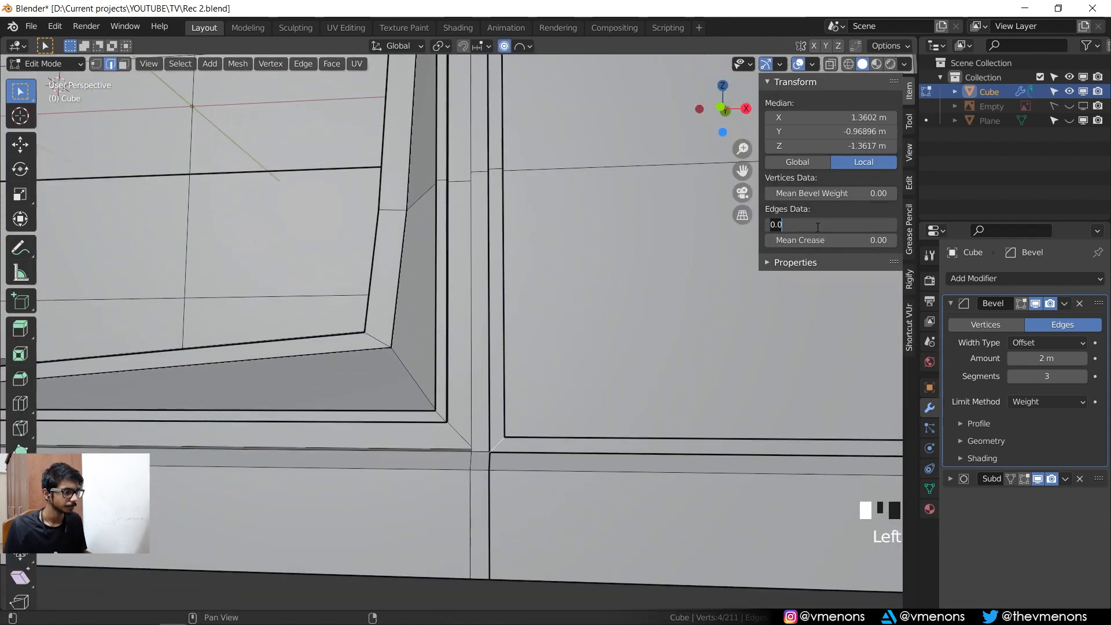
{"action": "type", "text": "0.005"}
{"action": "key", "text": "Return"}
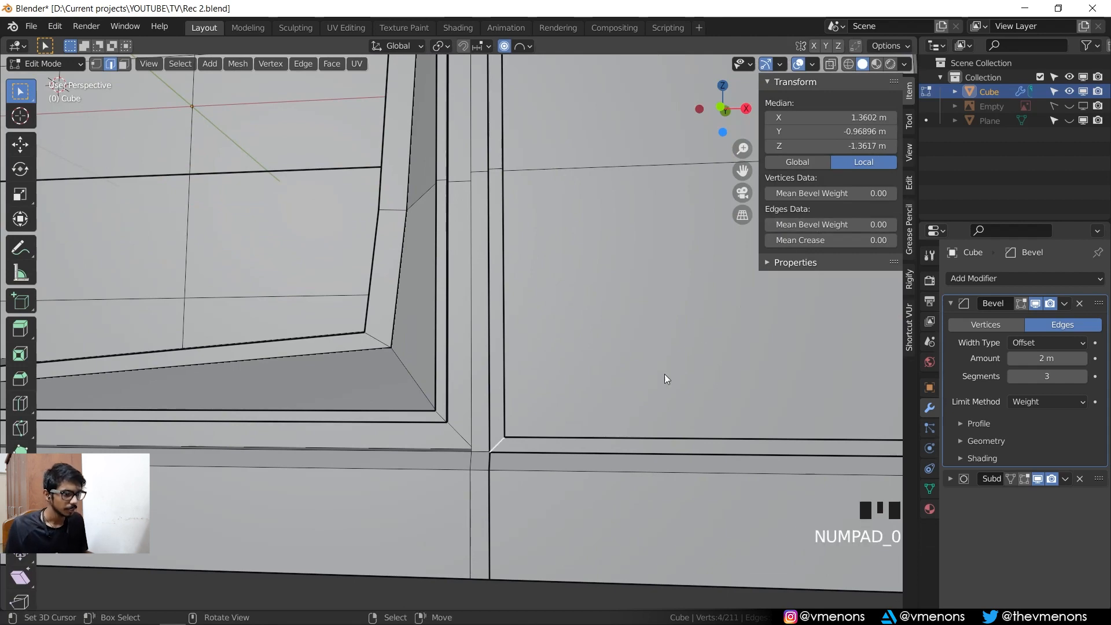
{"action": "key", "text": "Tab"}
{"action": "middle_click_drag", "start_coordinate": [665, 374], "coordinate": [633, 409]}
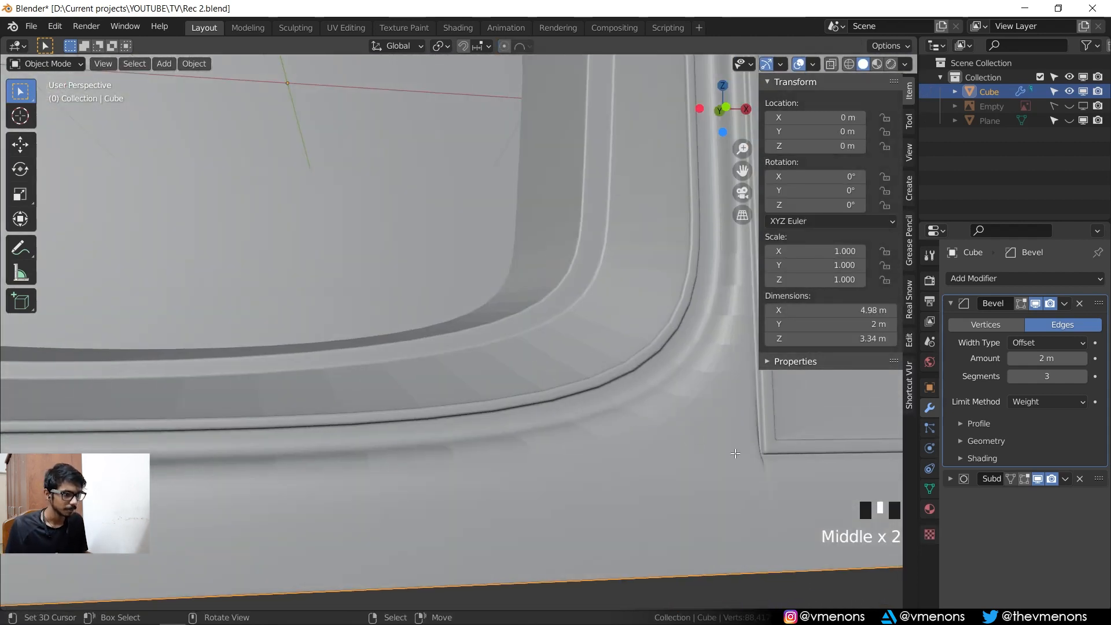
- Select the edge loop along the groove around the screen frame together with the adjoining vertical edges beside the side panel
{"action": "key", "text": "Tab"}
{"action": "middle_click_drag", "start_coordinate": [695, 480], "coordinate": [646, 469], "text": "shift"}
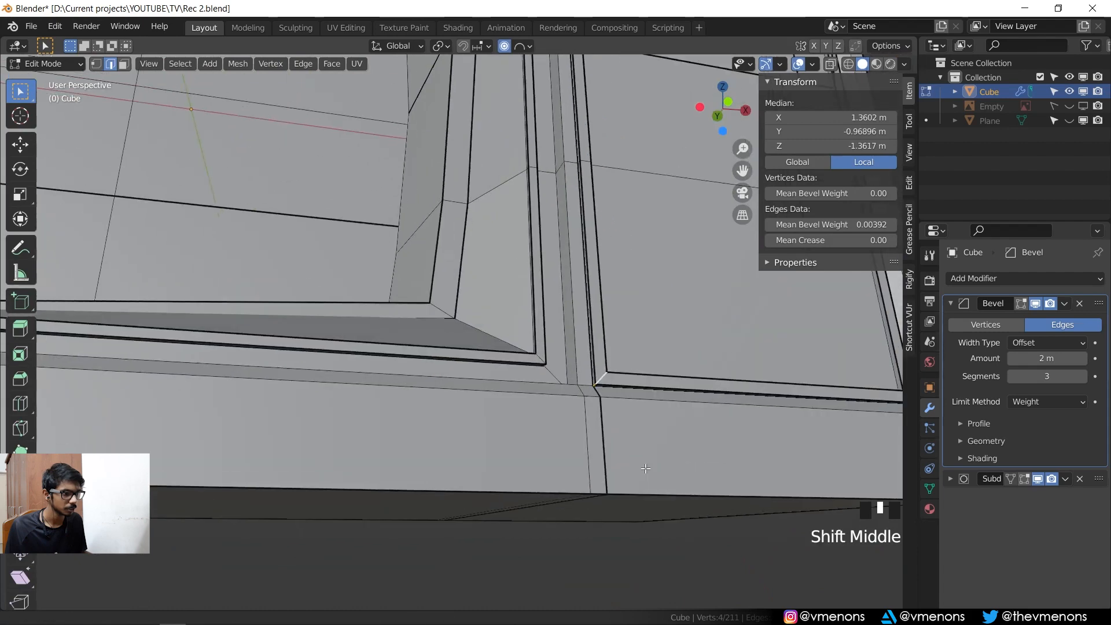
{"action": "scroll", "coordinate": [562, 375], "scroll_direction": "up", "scroll_amount": 3}
{"action": "right_click", "coordinate": [630, 392], "text": "alt"}
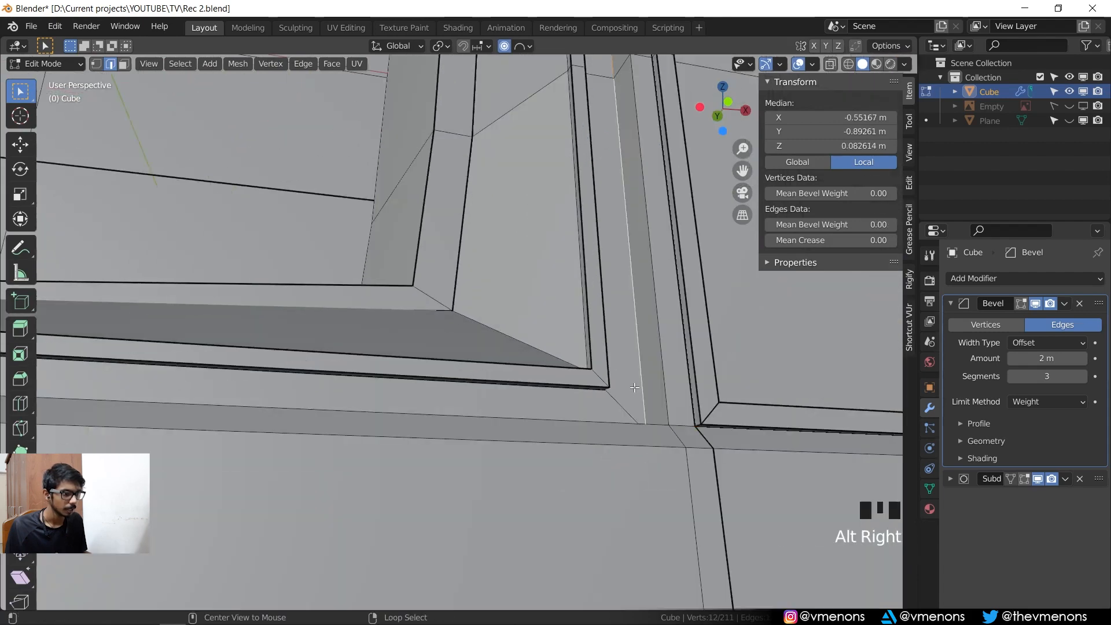
{"action": "middle_click_drag", "start_coordinate": [629, 392], "coordinate": [609, 372]}
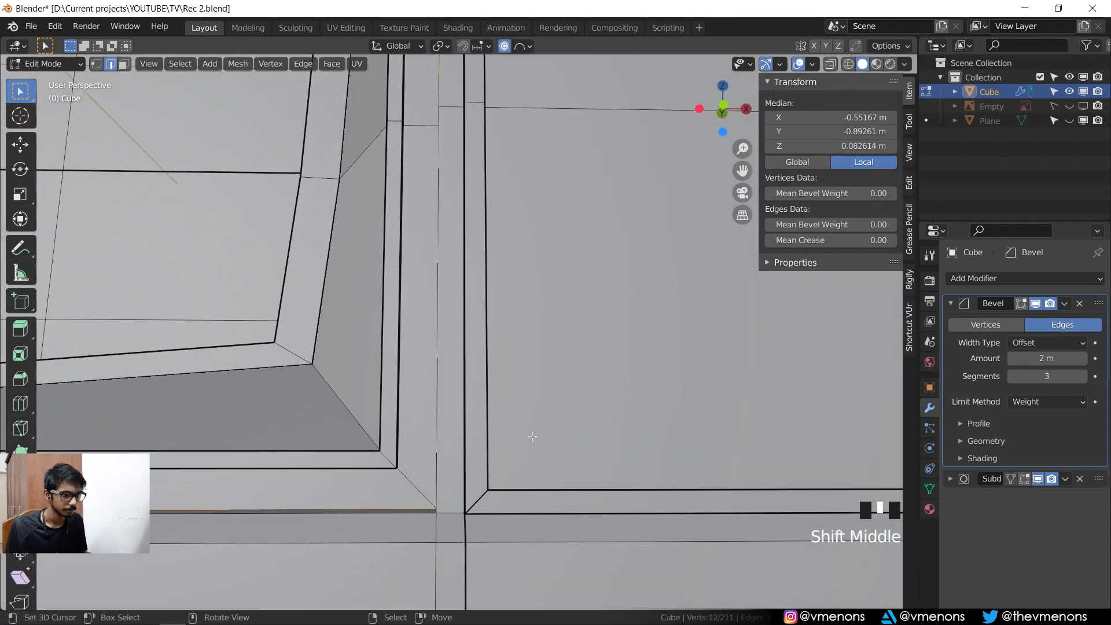
{"action": "right_click", "coordinate": [432, 479], "text": "alt+shift"}
{"action": "middle_click_drag", "start_coordinate": [432, 479], "coordinate": [321, 458]}
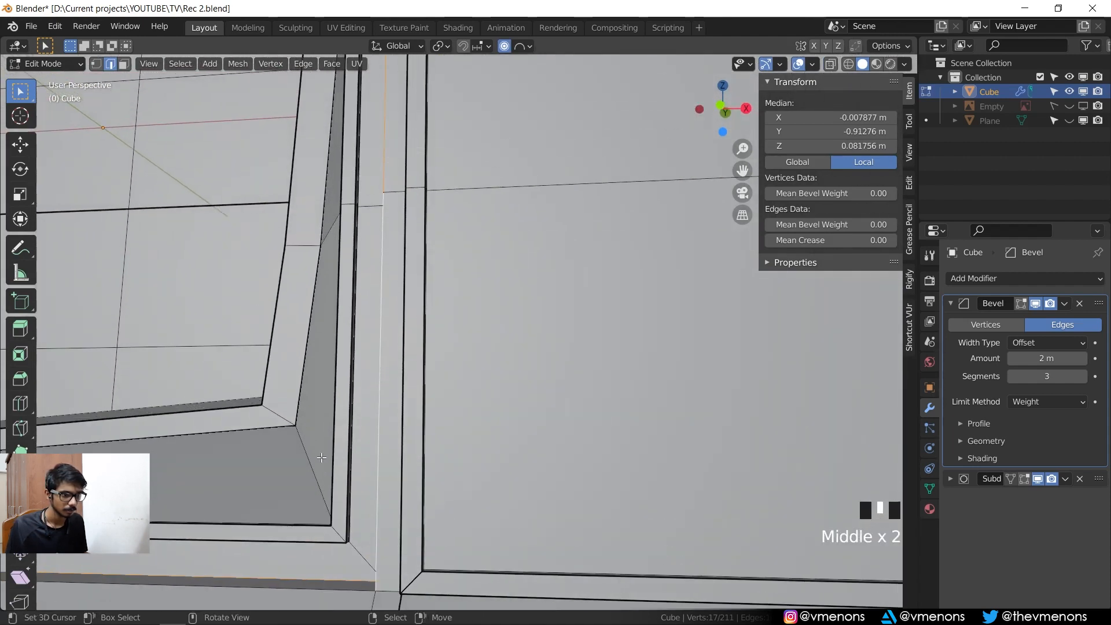
{"action": "right_click", "coordinate": [409, 513]}
{"action": "middle_click_drag", "start_coordinate": [414, 515], "coordinate": [540, 562], "text": "shift"}
{"action": "right_click", "coordinate": [556, 528], "text": "alt"}
{"action": "right_click", "coordinate": [566, 525], "text": "alt+shift"}
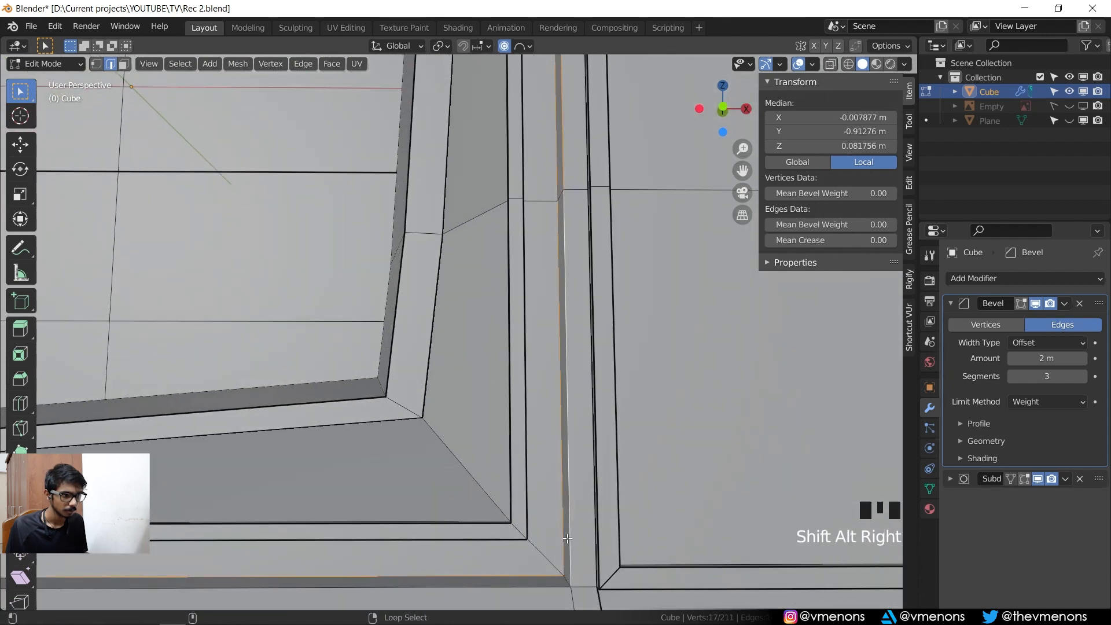
- Complete the selection with both edge loops of the screen frame's groove, give them the same 0.005 mean bevel weight and check in object mode
{"action": "scroll", "coordinate": [617, 381], "scroll_direction": "down", "scroll_amount": 2}
{"action": "middle_click_drag", "start_coordinate": [618, 380], "coordinate": [603, 228], "text": "shift"}
{"action": "scroll", "coordinate": [628, 360], "scroll_direction": "up", "scroll_amount": 2}
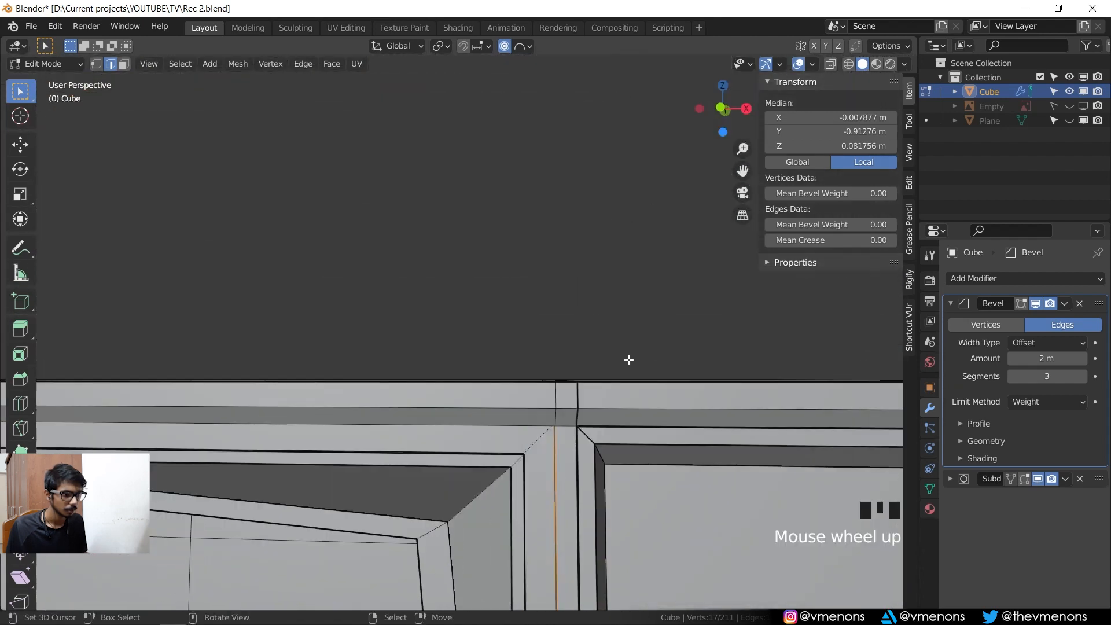
{"action": "middle_click_drag", "start_coordinate": [627, 359], "coordinate": [626, 304]}
{"action": "right_click", "coordinate": [697, 265], "text": "alt+shift"}
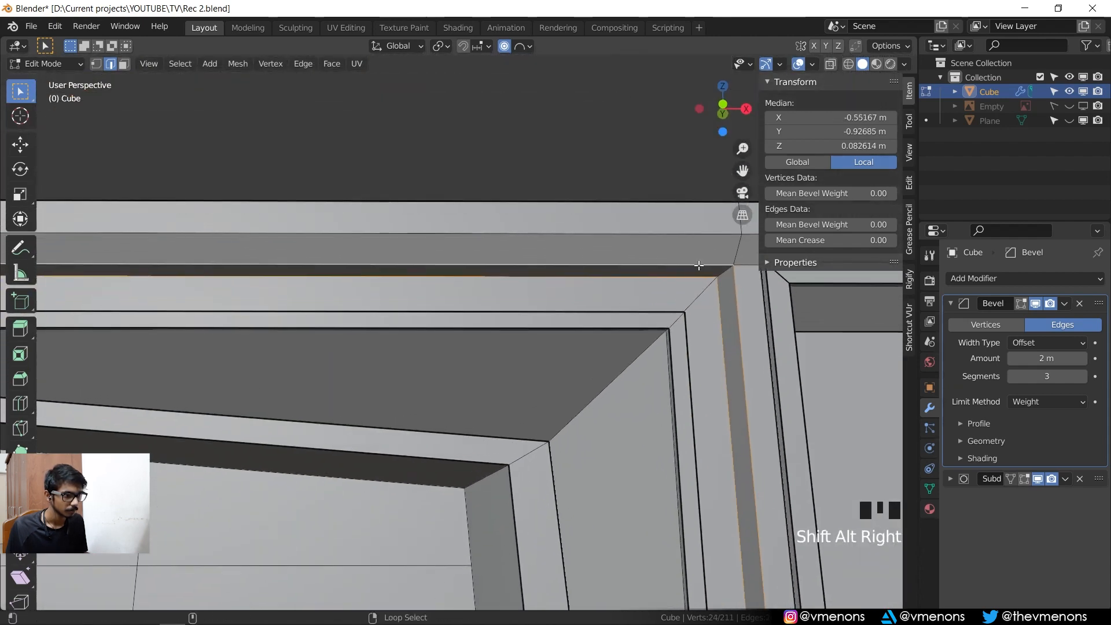
{"action": "scroll", "coordinate": [466, 251], "scroll_direction": "down", "scroll_amount": 1}
{"action": "middle_click_drag", "start_coordinate": [466, 251], "coordinate": [837, 202], "text": "shift"}
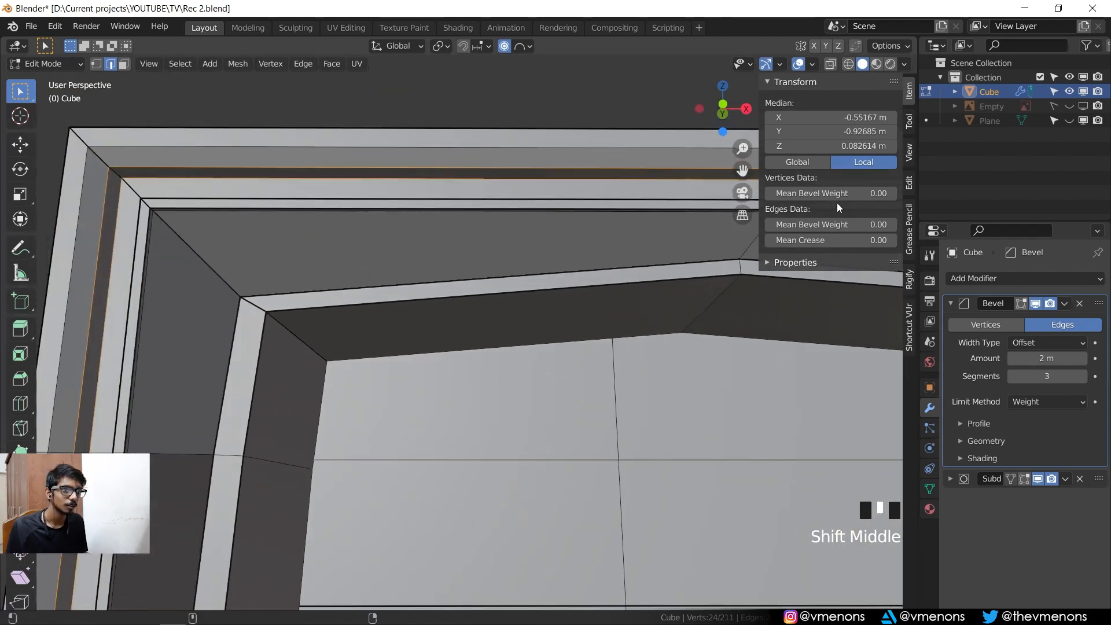
{"action": "left_click", "coordinate": [840, 225]}
{"action": "type", "text": "0.0"}
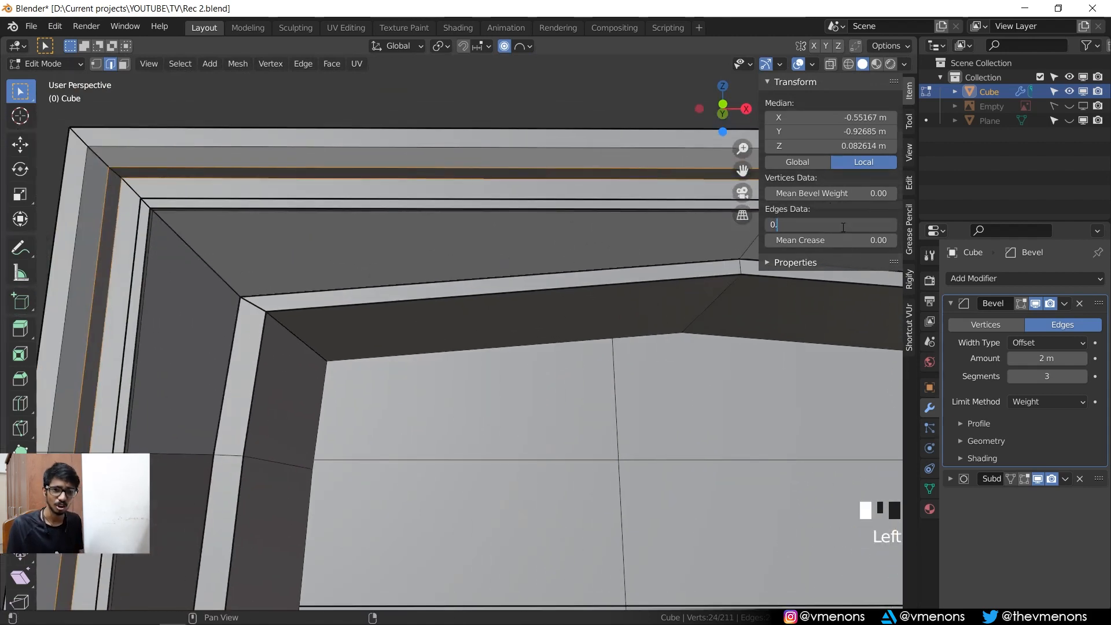
{"action": "key", "text": "Return"}
{"action": "scroll", "coordinate": [457, 178], "scroll_direction": "down", "scroll_amount": 2}
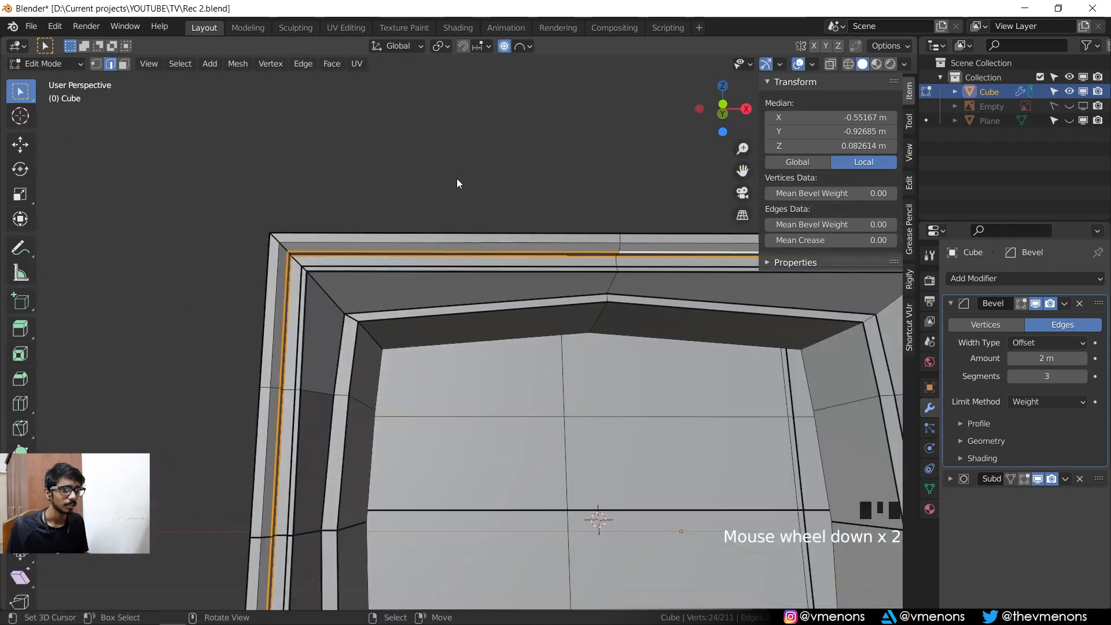
{"action": "key", "text": "Tab"}
{"action": "middle_click_drag", "start_coordinate": [614, 310], "coordinate": [490, 267], "text": "shift"}
{"action": "middle_click_drag", "start_coordinate": [694, 360], "coordinate": [502, 297], "text": "shift"}
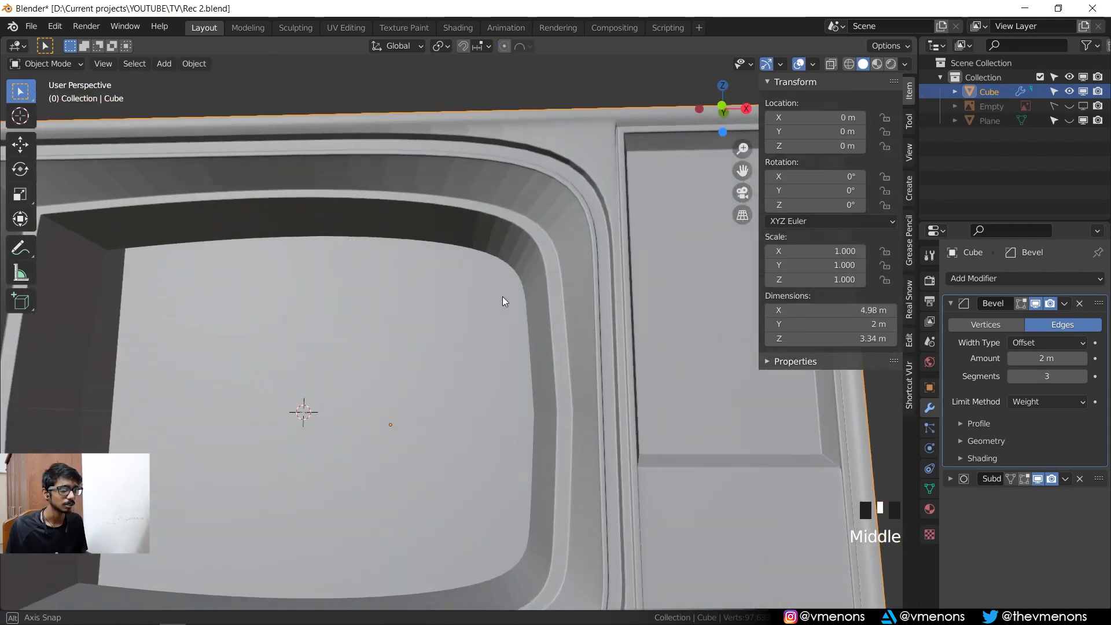
- Give the slanted edges at the screen frame's upper corner and the adjacent loop running over the body the same 0.005 mean bevel weight
{"action": "key", "text": "Tab"}
{"action": "middle_click_drag", "start_coordinate": [561, 233], "coordinate": [501, 258]}
{"action": "right_click", "coordinate": [493, 256], "text": "alt"}
{"action": "scroll", "coordinate": [518, 284], "scroll_direction": "up", "scroll_amount": 2}
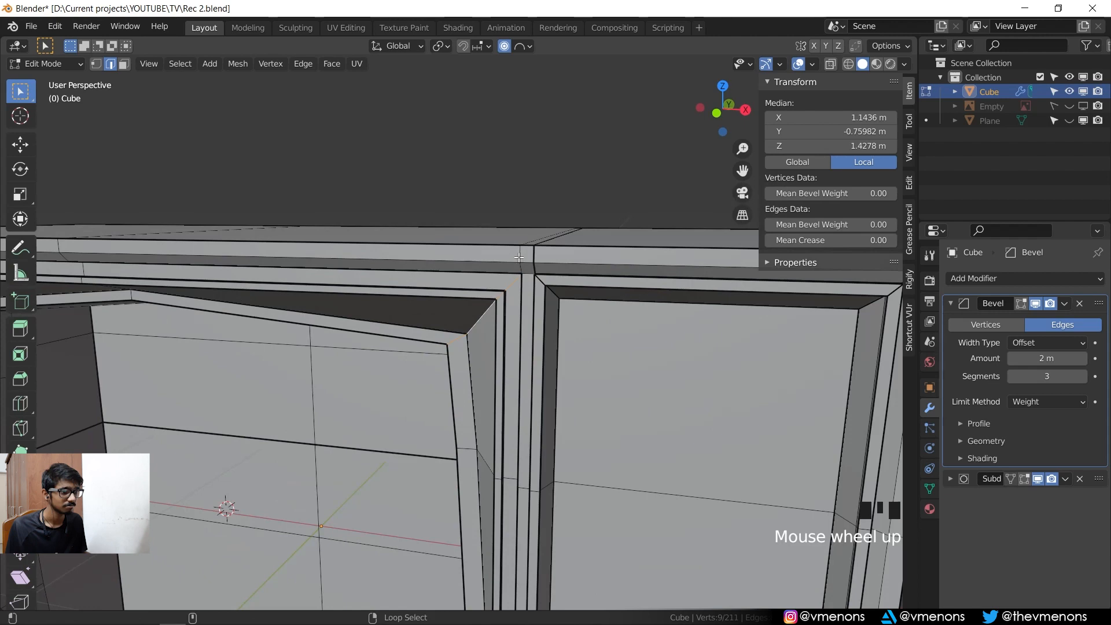
{"action": "right_click", "coordinate": [519, 257], "text": "alt+shift"}
{"action": "left_click", "coordinate": [822, 226]}
{"action": "left_click", "coordinate": [821, 227]}
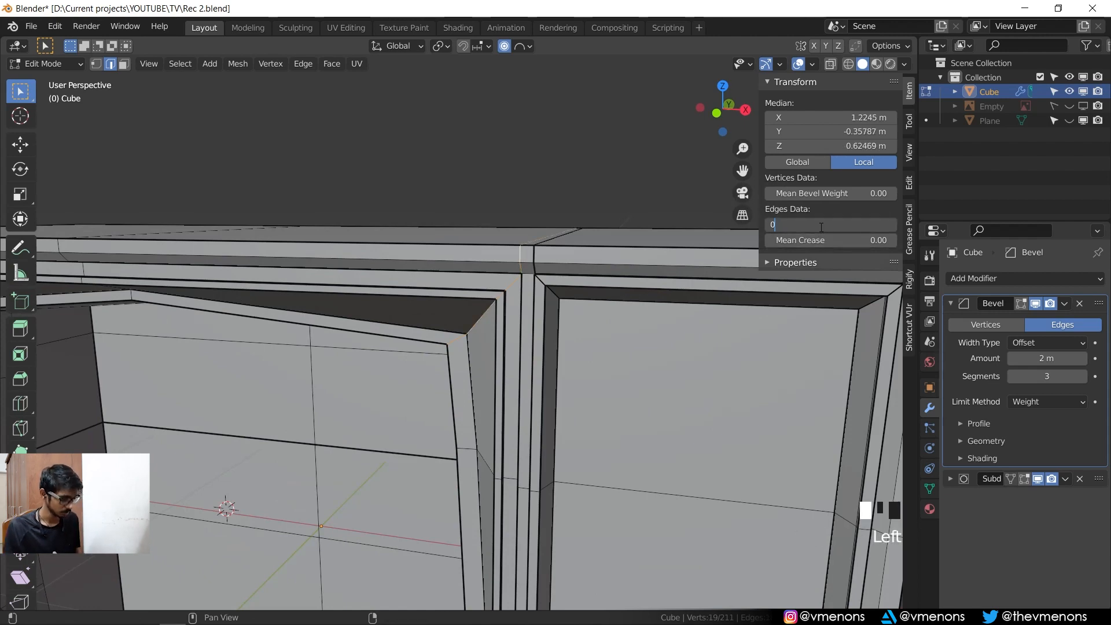
- Give the slanted edges at the screen frame's lower corner beside the panel the same 0.005 mean bevel weight and check them in object mode
{"action": "middle_click_drag", "start_coordinate": [510, 330], "coordinate": [490, 571], "text": "shift"}
{"action": "right_click", "coordinate": [469, 440], "text": "alt"}
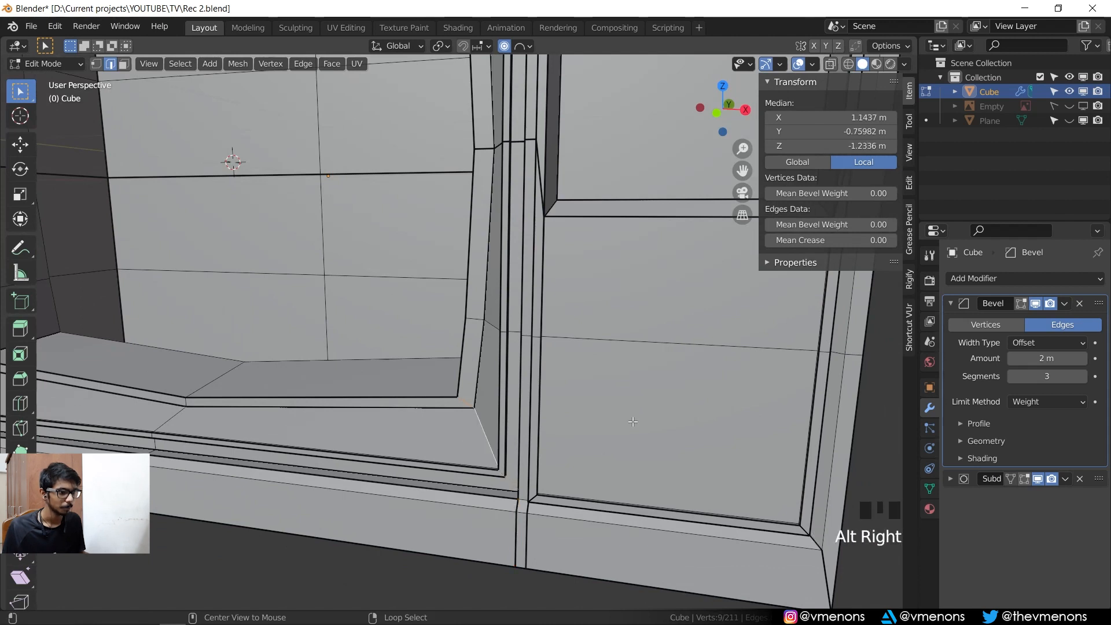
{"action": "left_click", "coordinate": [828, 227]}
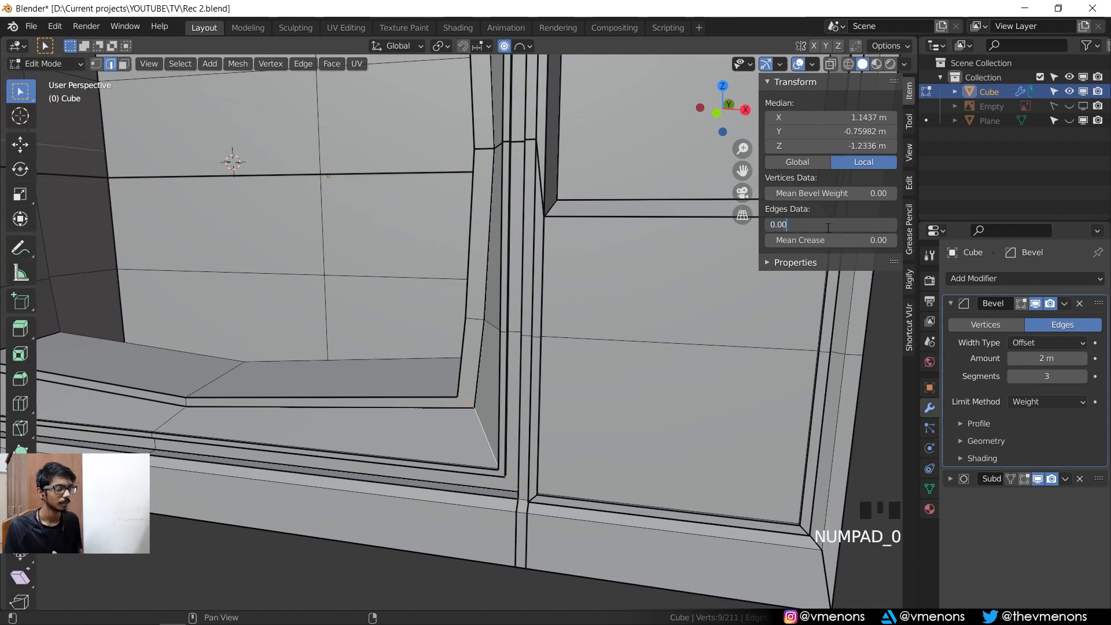
{"action": "key", "text": "Tab"}
{"action": "scroll", "coordinate": [529, 382], "scroll_direction": "down", "scroll_amount": 1}
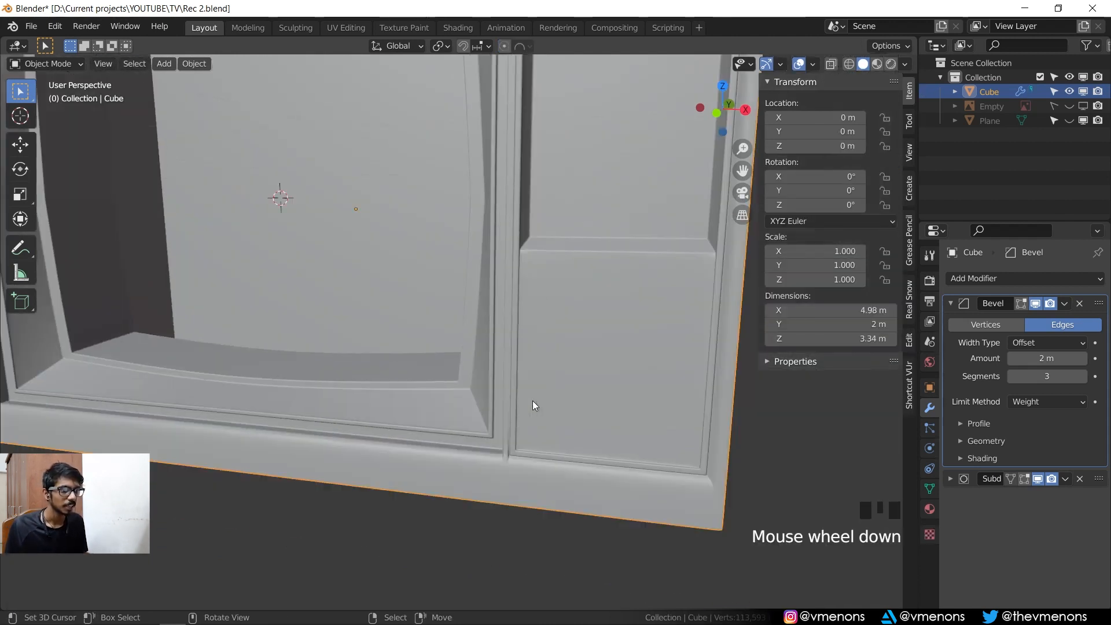
- Examine the screen frame's corners and the strip beside the side panel, comparing the smoothed shape with the edges in edit mode
{"action": "middle_click_drag", "start_coordinate": [532, 400], "coordinate": [557, 398]}
{"action": "middle_click_drag", "start_coordinate": [534, 294], "coordinate": [560, 356], "text": "shift"}
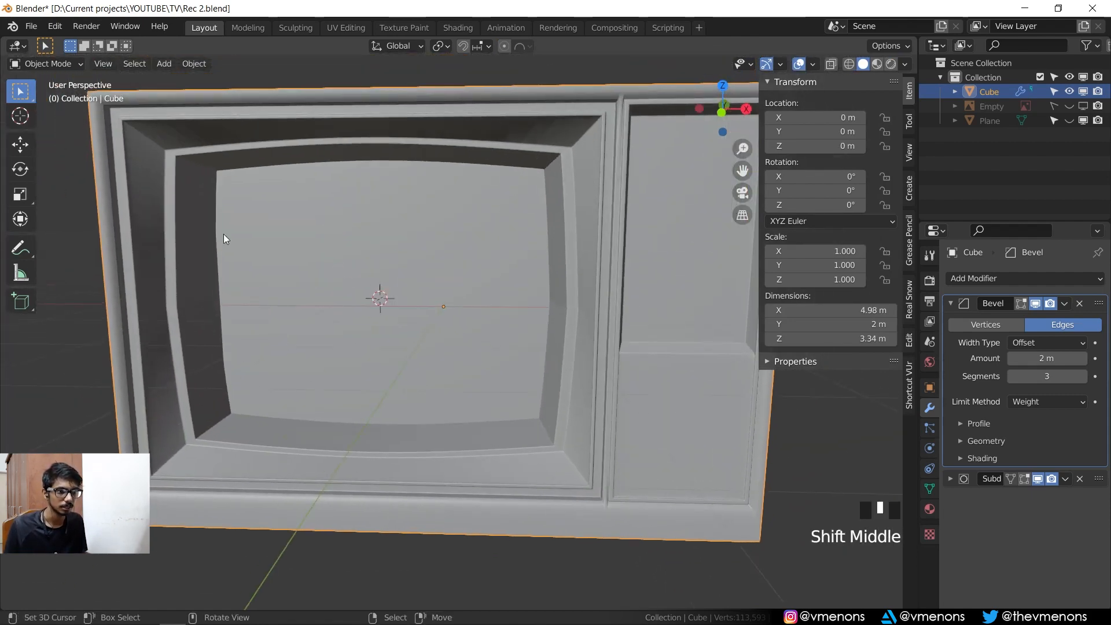
{"action": "middle_click_drag", "start_coordinate": [320, 268], "coordinate": [334, 262]}
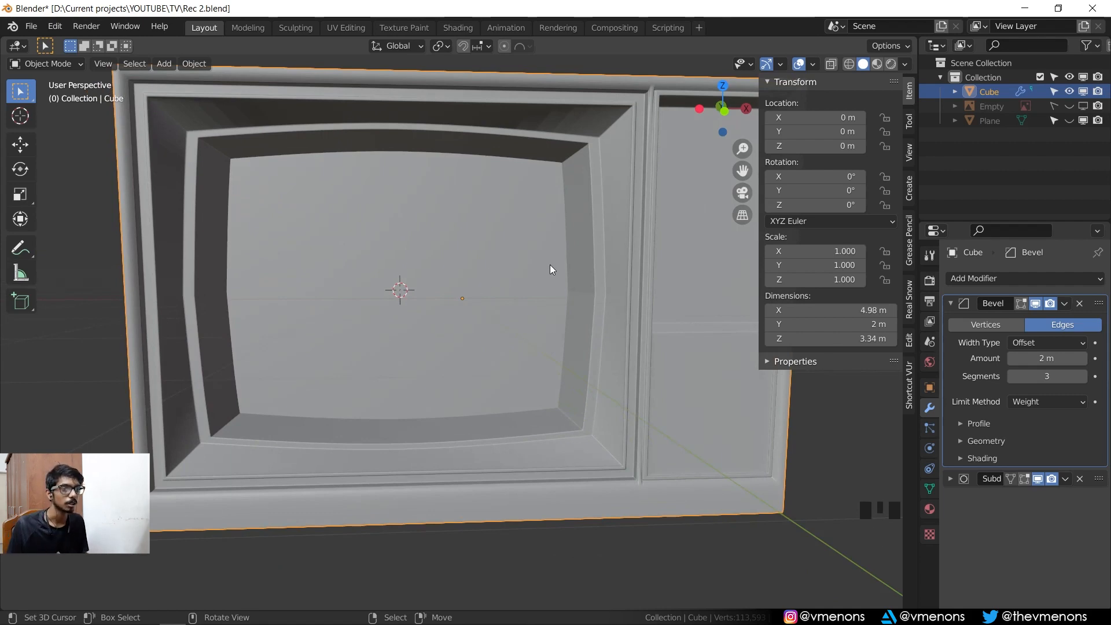
{"action": "middle_click_drag", "start_coordinate": [550, 266], "coordinate": [609, 306]}
{"action": "key", "text": "Tab"}
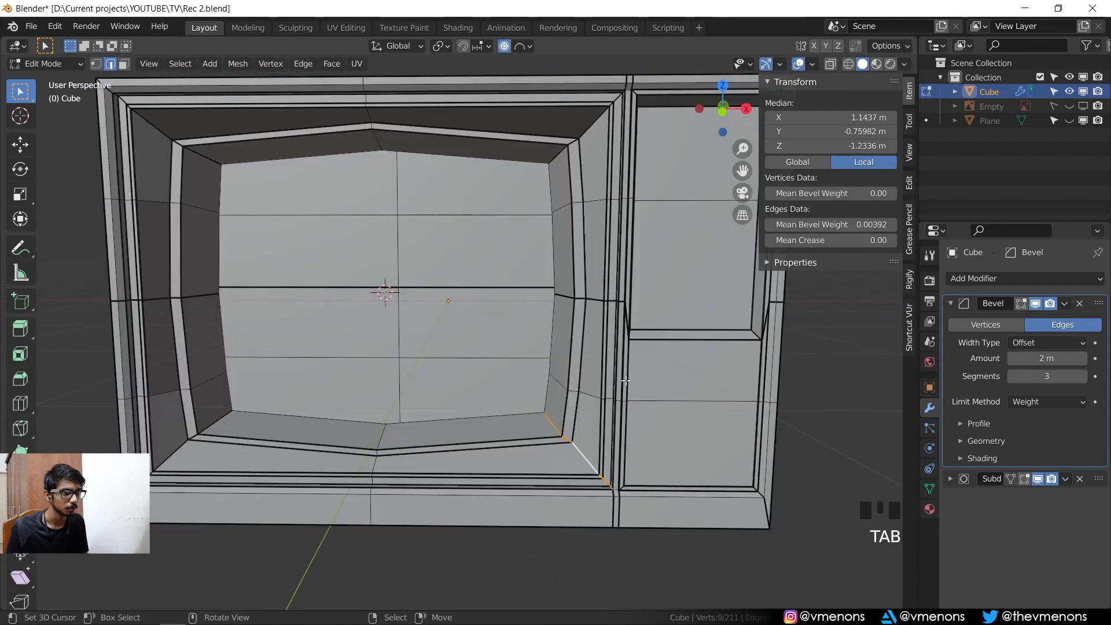
{"action": "middle_click_drag", "start_coordinate": [626, 380], "coordinate": [579, 246]}
{"action": "key", "text": "Tab"}
{"action": "scroll", "coordinate": [492, 380], "scroll_direction": "up", "scroll_amount": 2}
- Give the short edge above the strip between the screen frame and side panel the same 0.005 bevel weight
{"action": "key", "text": "Tab"}
{"action": "scroll", "coordinate": [565, 379], "scroll_direction": "up", "scroll_amount": 2}
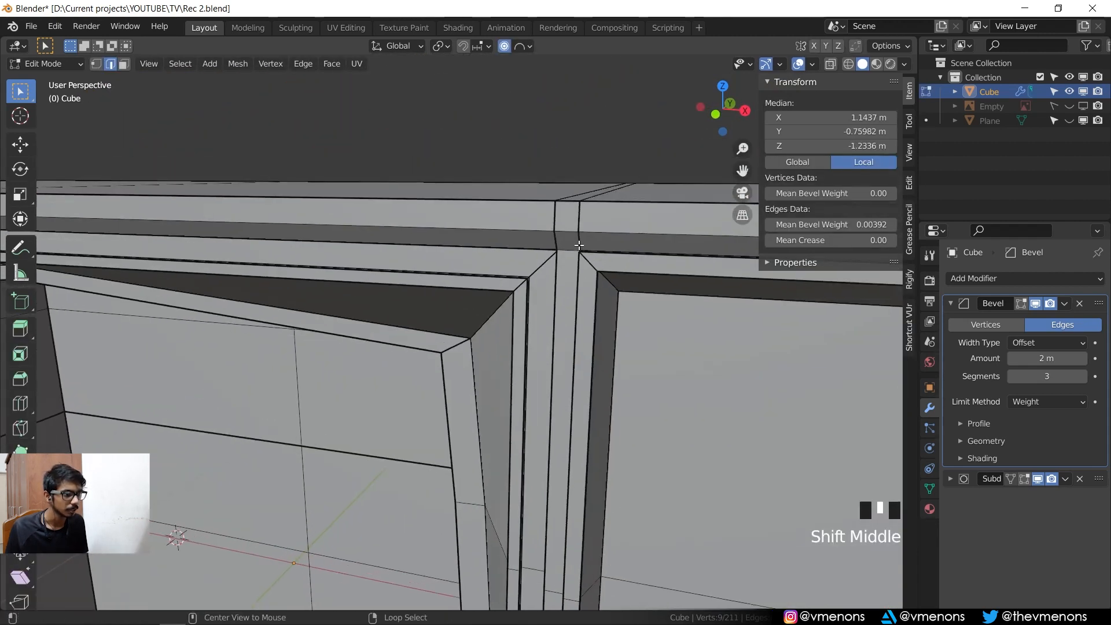
{"action": "right_click", "coordinate": [572, 249], "text": "alt"}
{"action": "left_click", "coordinate": [852, 224]}
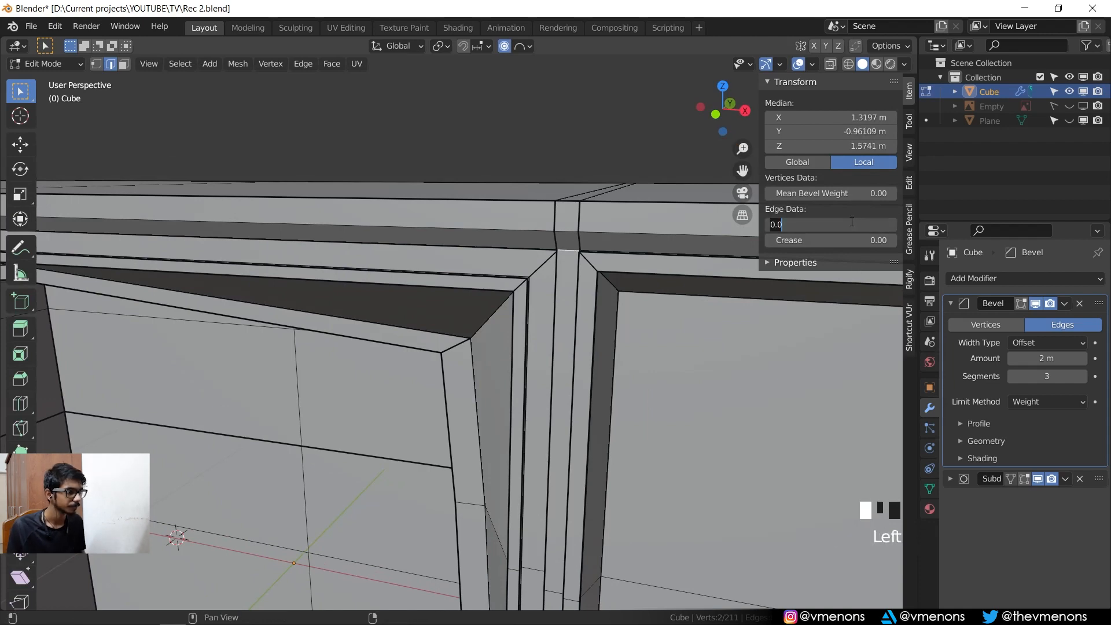
{"action": "key", "text": "Return"}
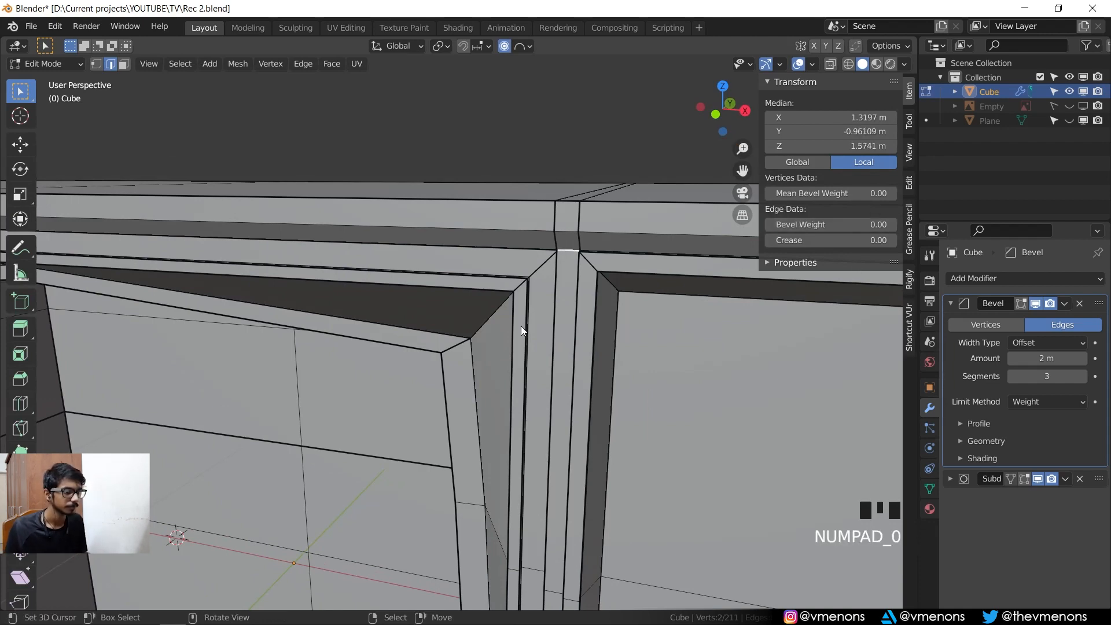
- Examine the whole television body in object mode from several angles, checking the screen frame, groove and side panel edges
{"action": "key", "text": "Tab"}
{"action": "scroll", "coordinate": [579, 301], "scroll_direction": "down", "scroll_amount": 2}
{"action": "middle_click_drag", "start_coordinate": [579, 301], "coordinate": [272, 370]}
{"action": "scroll", "coordinate": [612, 302], "scroll_direction": "down", "scroll_amount": 1}
{"action": "key", "text": "Tab"}
{"action": "key", "text": "Tab"}
{"action": "middle_click_drag", "start_coordinate": [511, 267], "coordinate": [484, 371], "text": "shift"}
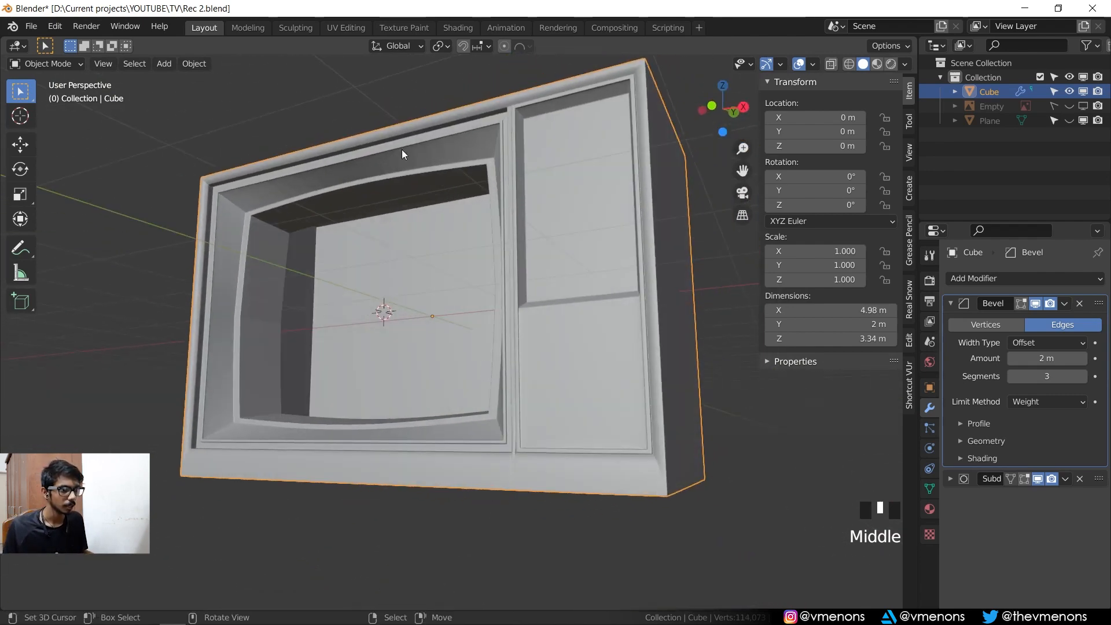
{"action": "key", "text": "w"}
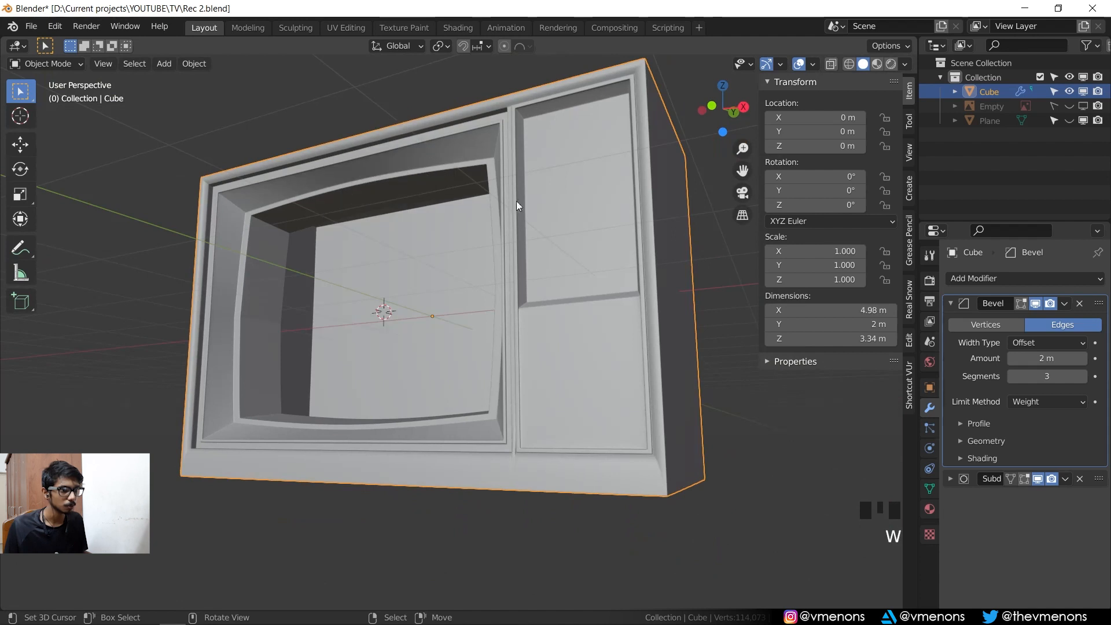
- Enable Auto Smooth at 30° for the television body's normals and return to its modifier settings
{"action": "left_click", "coordinate": [928, 489]}
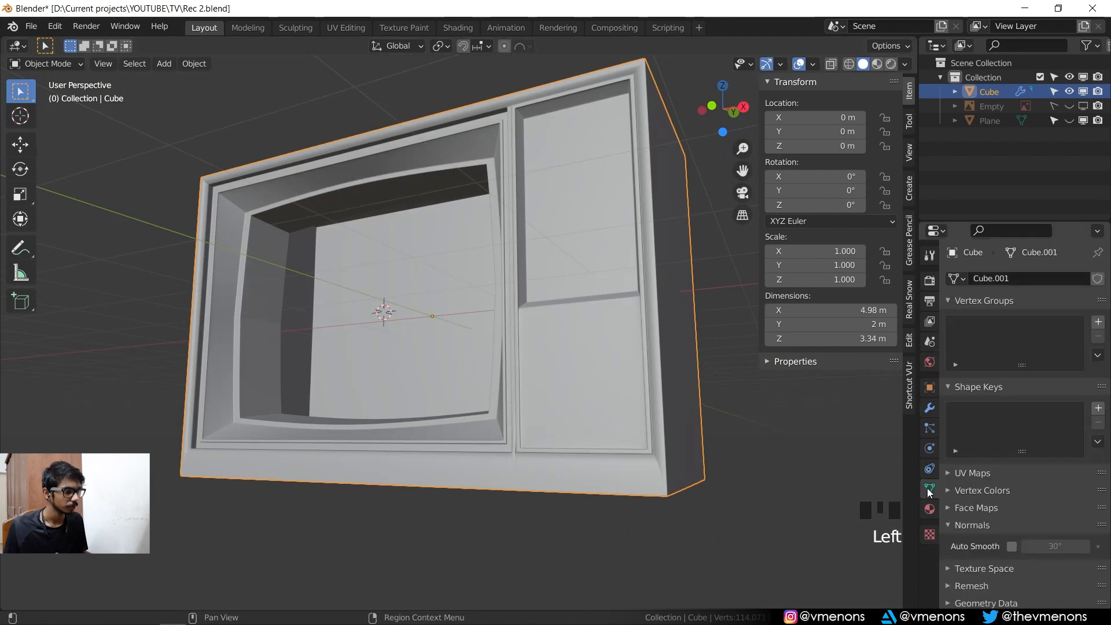
{"action": "left_click", "coordinate": [1013, 547]}
{"action": "left_click", "coordinate": [1013, 546]}
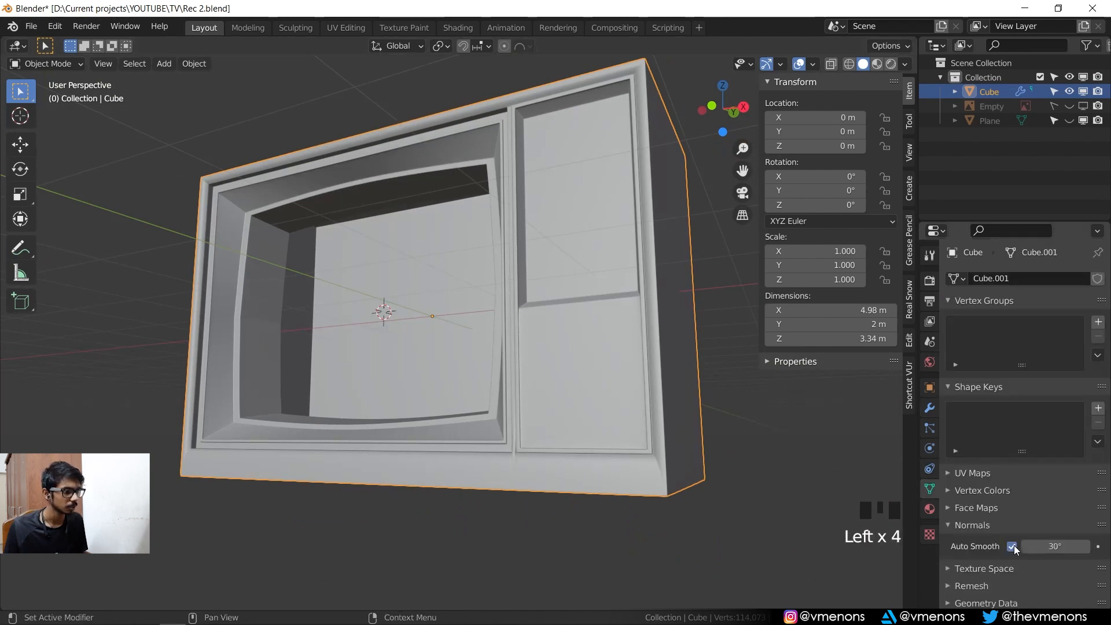
{"action": "left_click", "coordinate": [929, 407]}
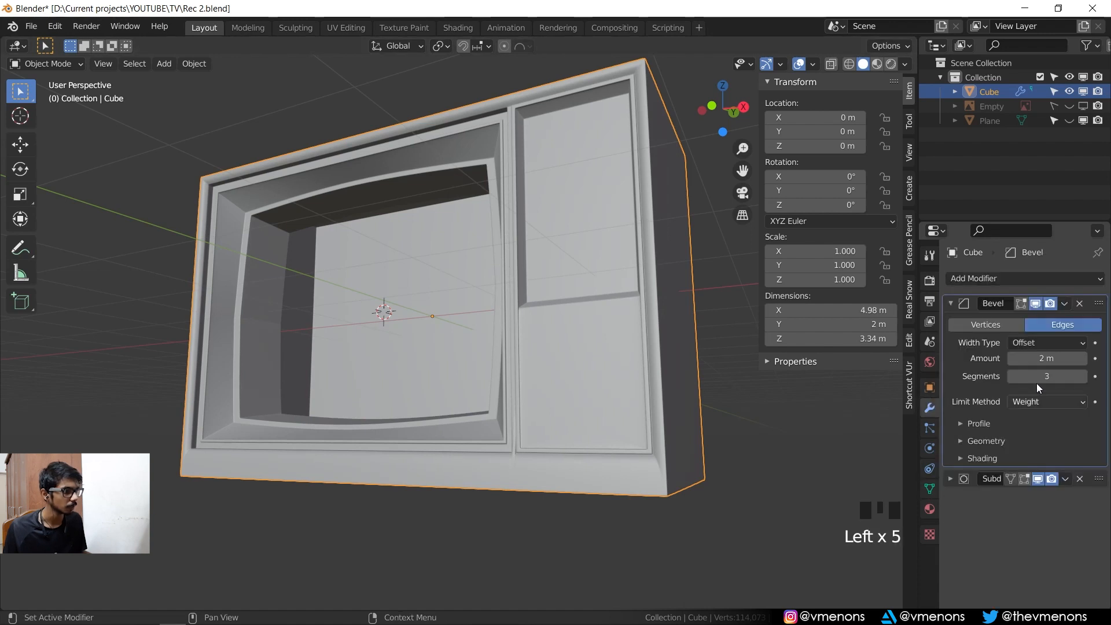
- Try the Subdivision modifier's edit-mode display on the television body and switch it back off
{"action": "left_click", "coordinate": [1025, 478]}
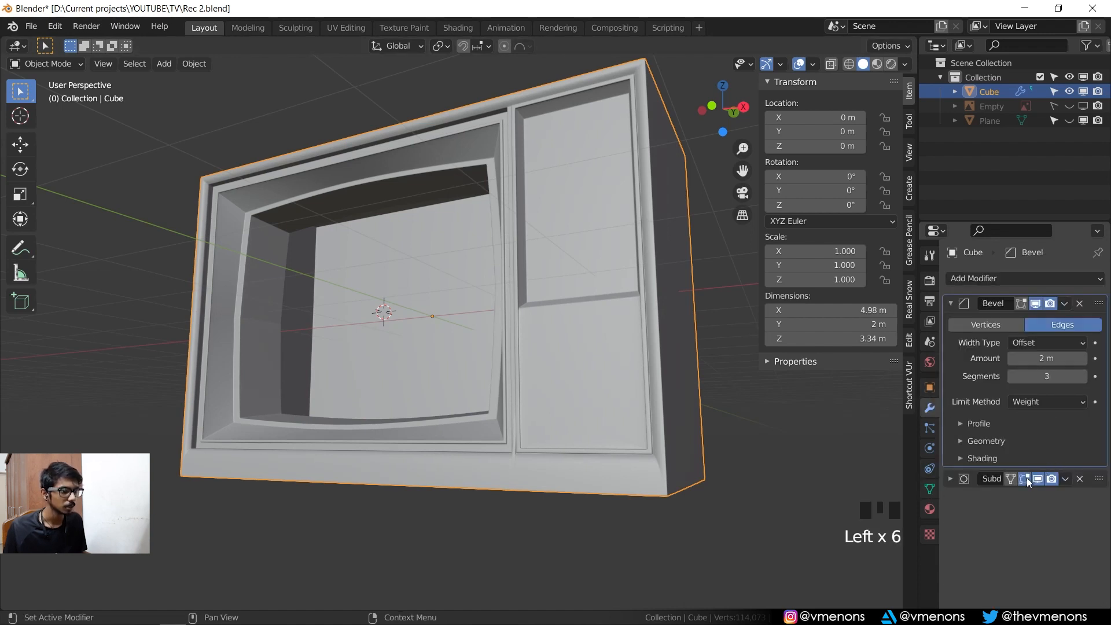
{"action": "left_click", "coordinate": [1025, 478]}
{"action": "left_click", "coordinate": [1023, 477]}
{"action": "middle_click_drag", "start_coordinate": [724, 347], "coordinate": [487, 297]}
{"action": "scroll", "coordinate": [696, 481], "scroll_direction": "up", "scroll_amount": 2}
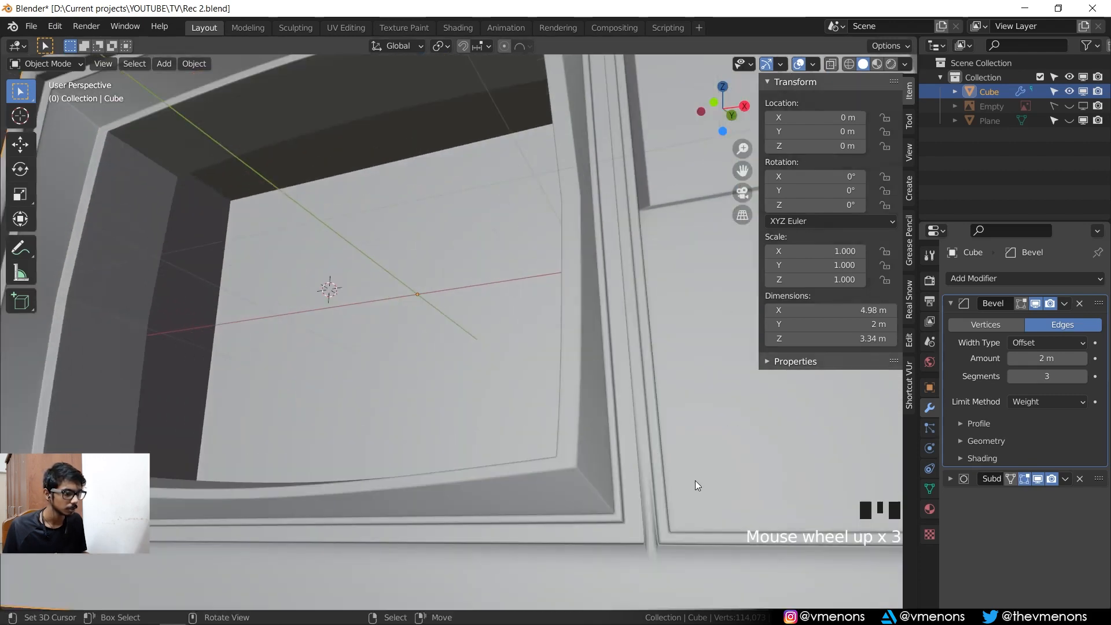
{"action": "middle_click_drag", "start_coordinate": [696, 480], "coordinate": [570, 370], "text": "shift"}
{"action": "key", "text": "Tab"}
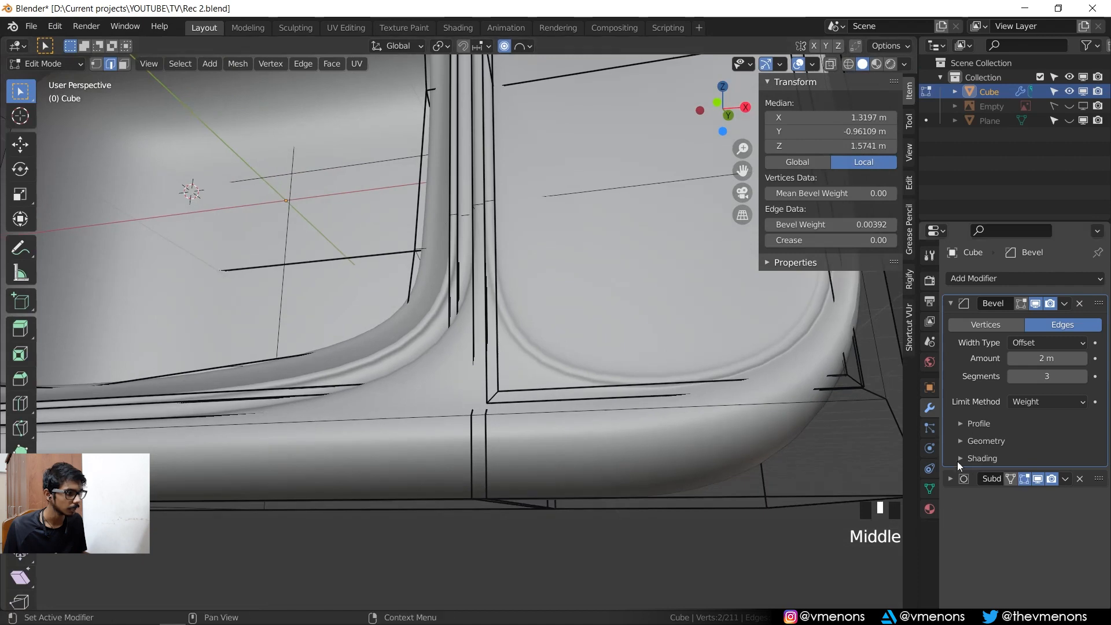
{"action": "left_click", "coordinate": [1021, 480]}
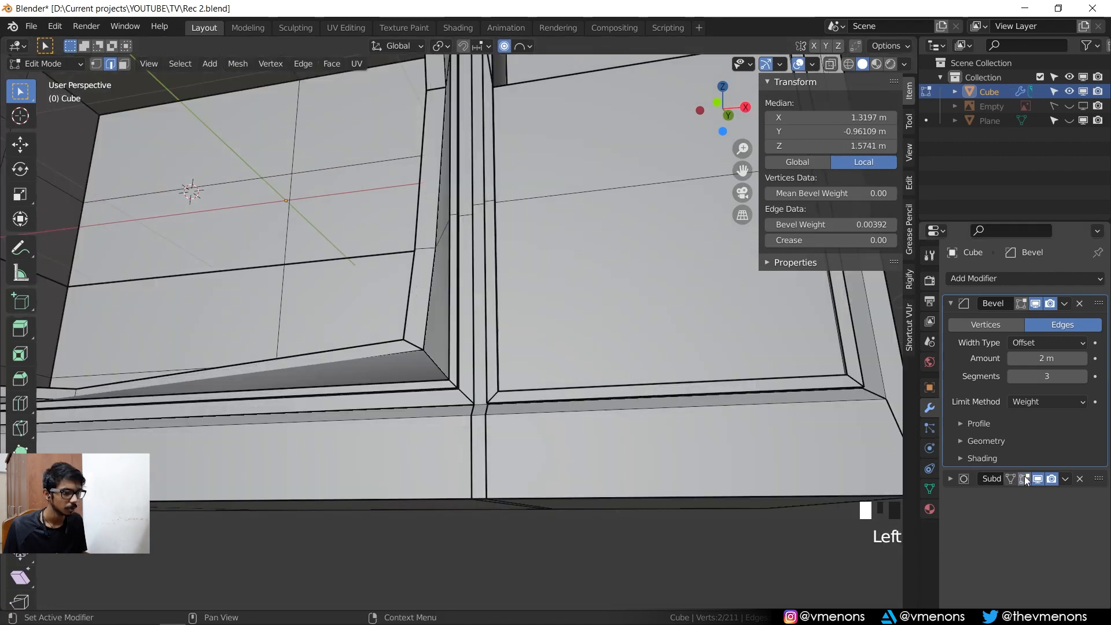
- Give the short edge below the strip between the screen frame and side panel a 0.005 bevel weight
{"action": "right_click", "coordinate": [480, 403], "text": "alt"}
{"action": "left_click", "coordinate": [834, 223]}
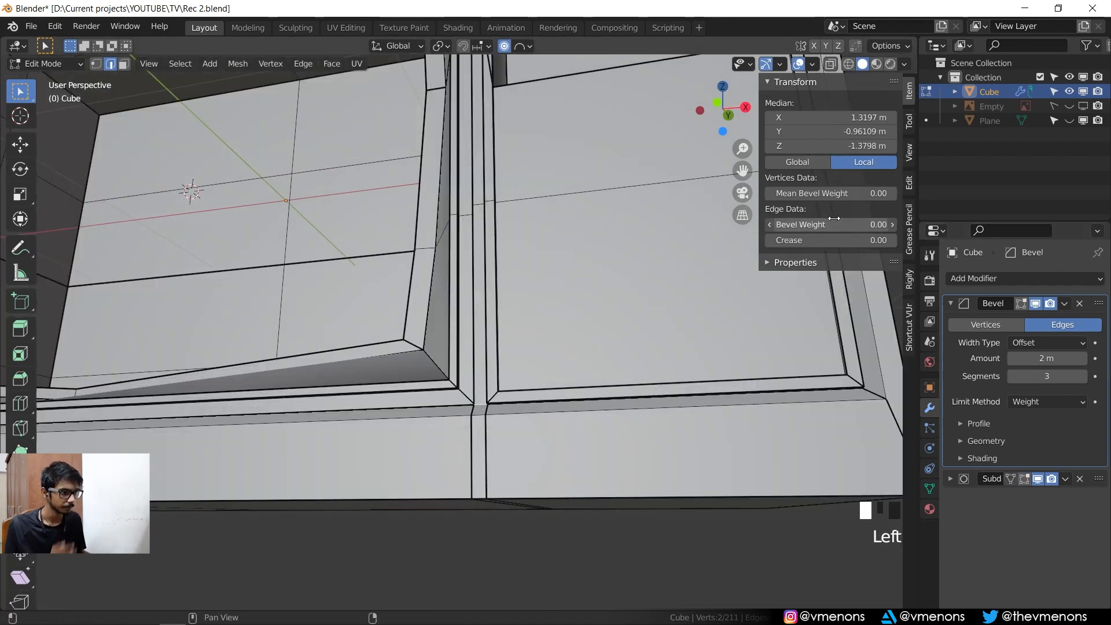
{"action": "type", "text": "0.005"}
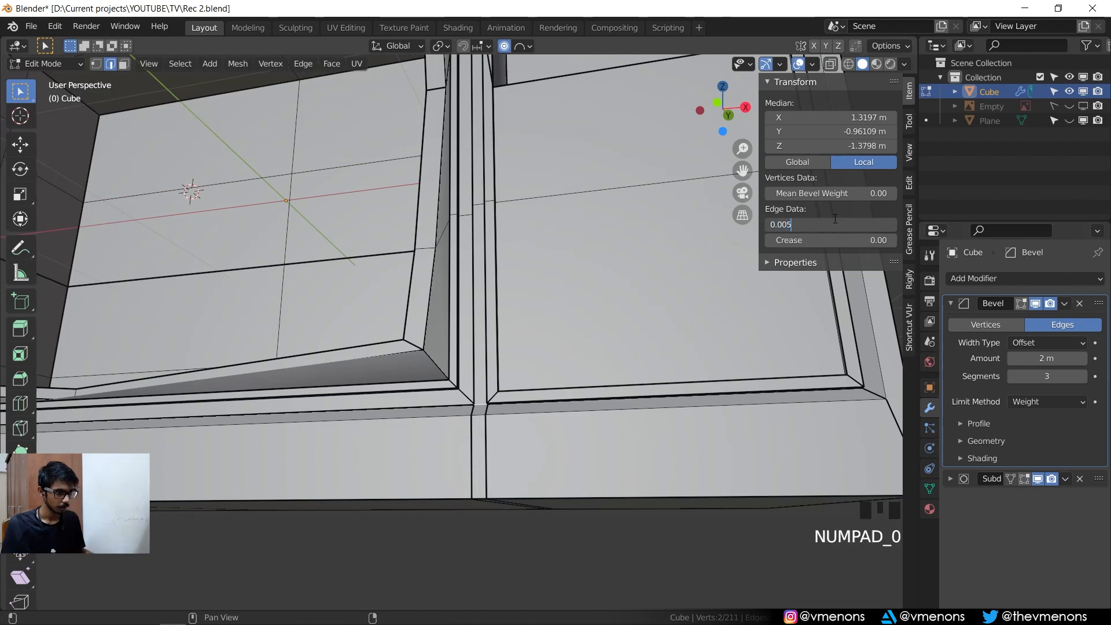
{"action": "key", "text": "Return"}
- Set the mean bevel weight of the edge loop around the body's front outer rim to 0.006 and save the file
{"action": "scroll", "coordinate": [679, 352], "scroll_direction": "down", "scroll_amount": 3}
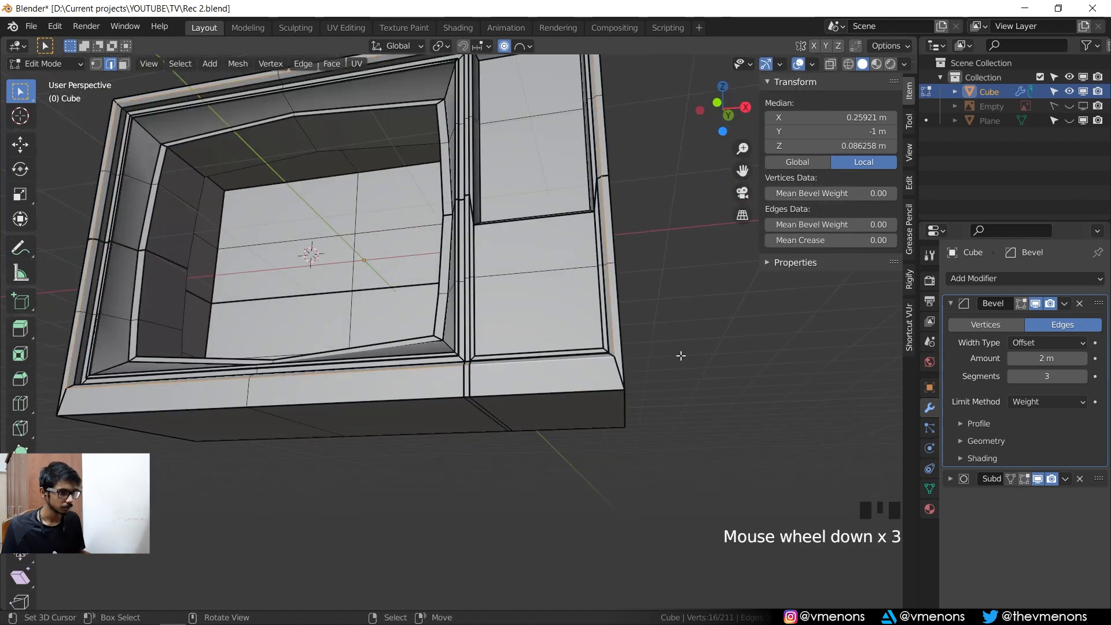
{"action": "middle_click_drag", "start_coordinate": [679, 352], "coordinate": [876, 270], "text": "shift"}
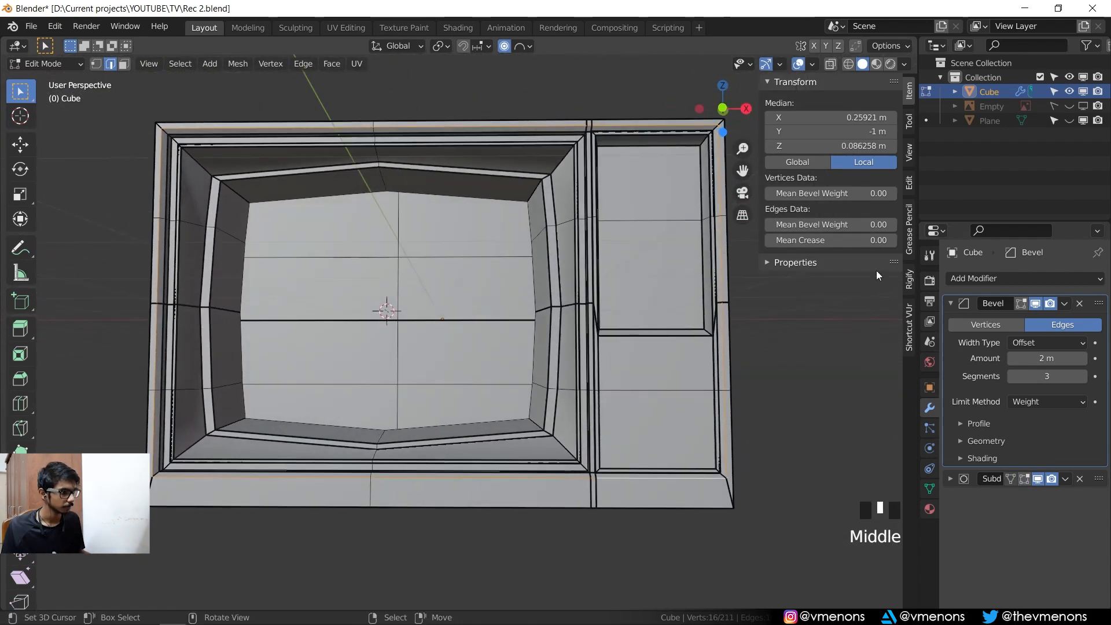
{"action": "left_click", "coordinate": [837, 224]}
{"action": "type", "text": "006"}
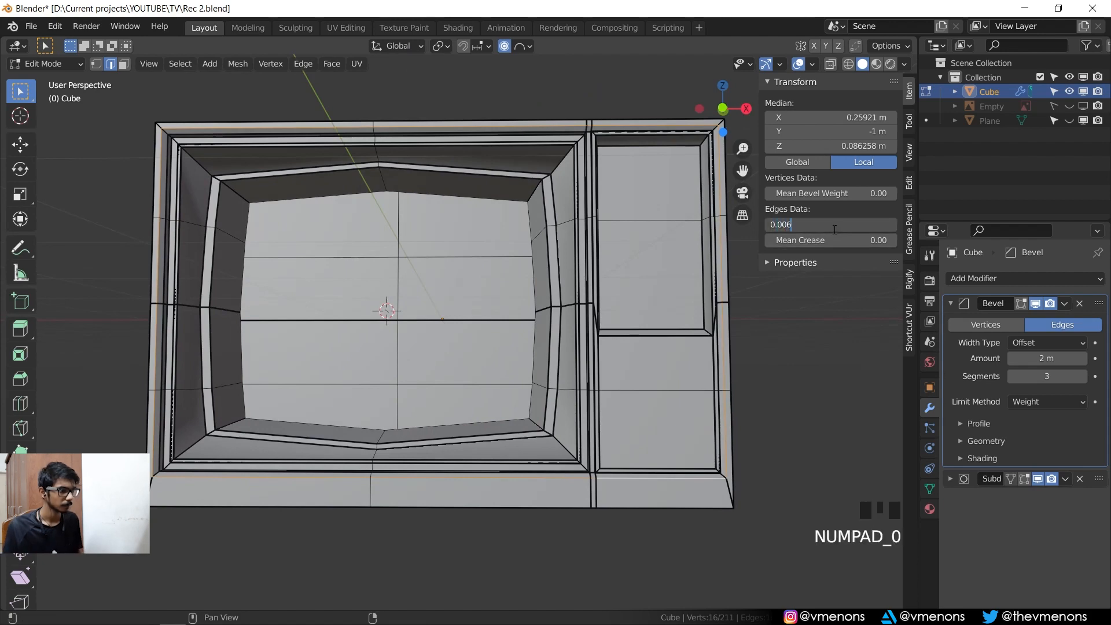
{"action": "key", "text": "Return"}
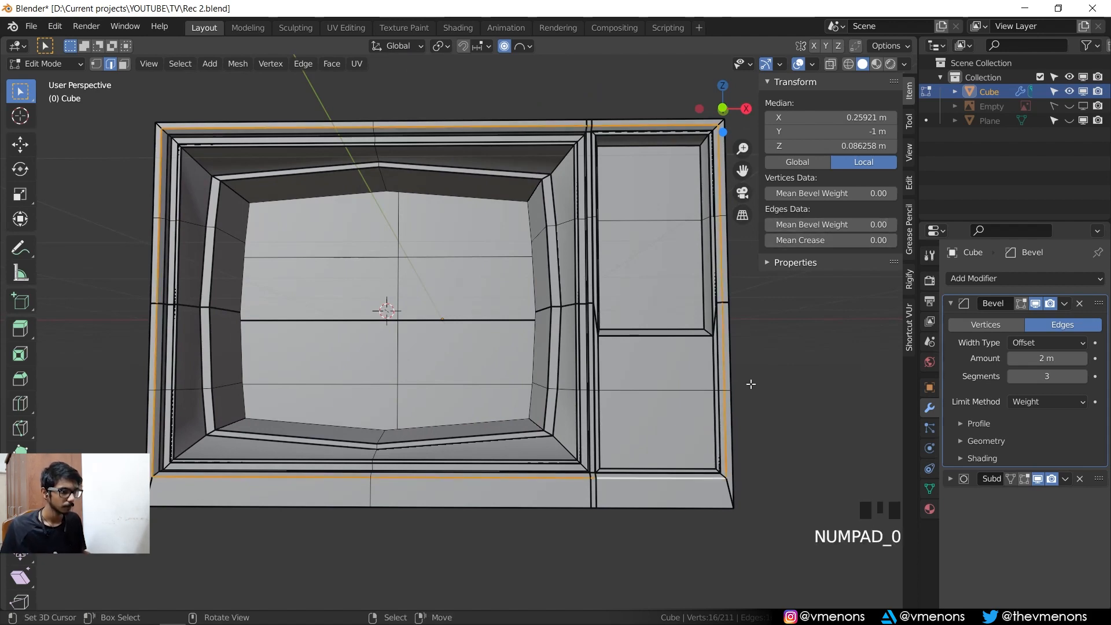
{"action": "key", "text": "Tab"}
{"action": "middle_click_drag", "start_coordinate": [728, 478], "coordinate": [396, 376]}
{"action": "scroll", "coordinate": [688, 475], "scroll_direction": "up", "scroll_amount": 3}
{"action": "key", "text": "ctrl+s"}
- Compare the front of the television body in edit mode and object mode, checking its outer rim
{"action": "key", "text": "Tab"}
{"action": "key", "text": "Tab"}
{"action": "key", "text": "Tab"}
{"action": "scroll", "coordinate": [587, 360], "scroll_direction": "down", "scroll_amount": 3}
{"action": "scroll", "coordinate": [603, 378], "scroll_direction": "up", "scroll_amount": 1}
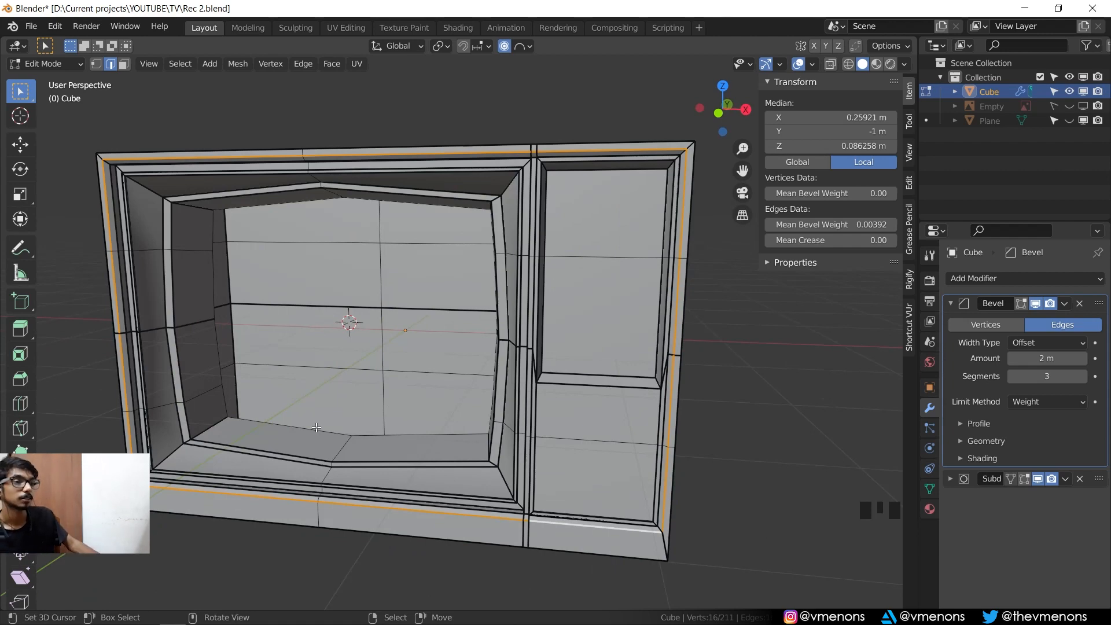
{"action": "middle_click_drag", "start_coordinate": [375, 348], "coordinate": [398, 355], "text": "shift"}
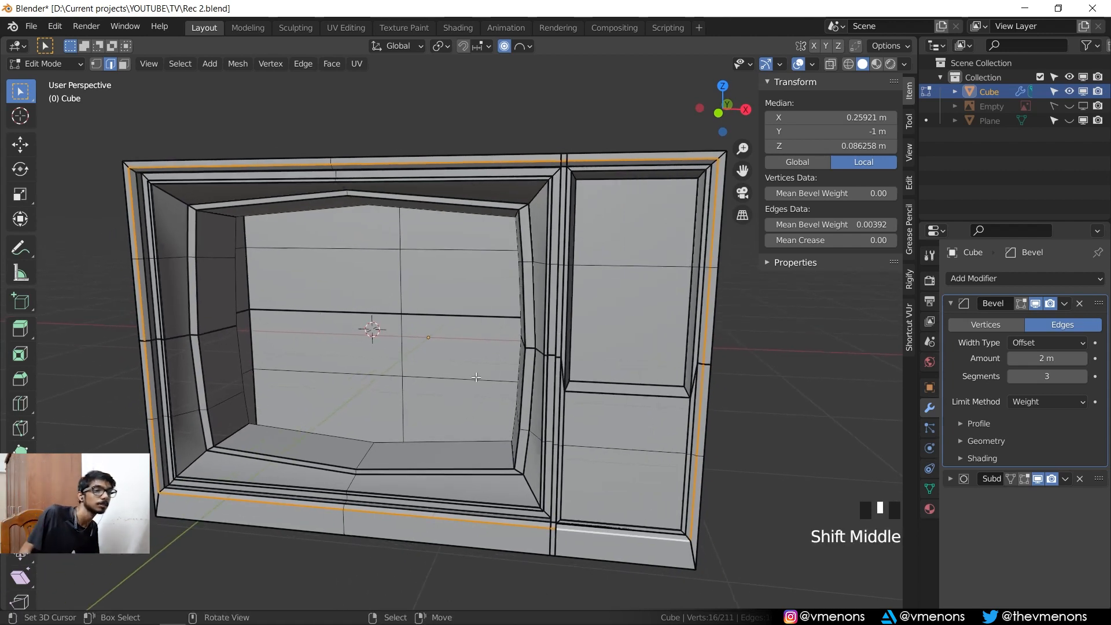
{"action": "key", "text": "Tab"}
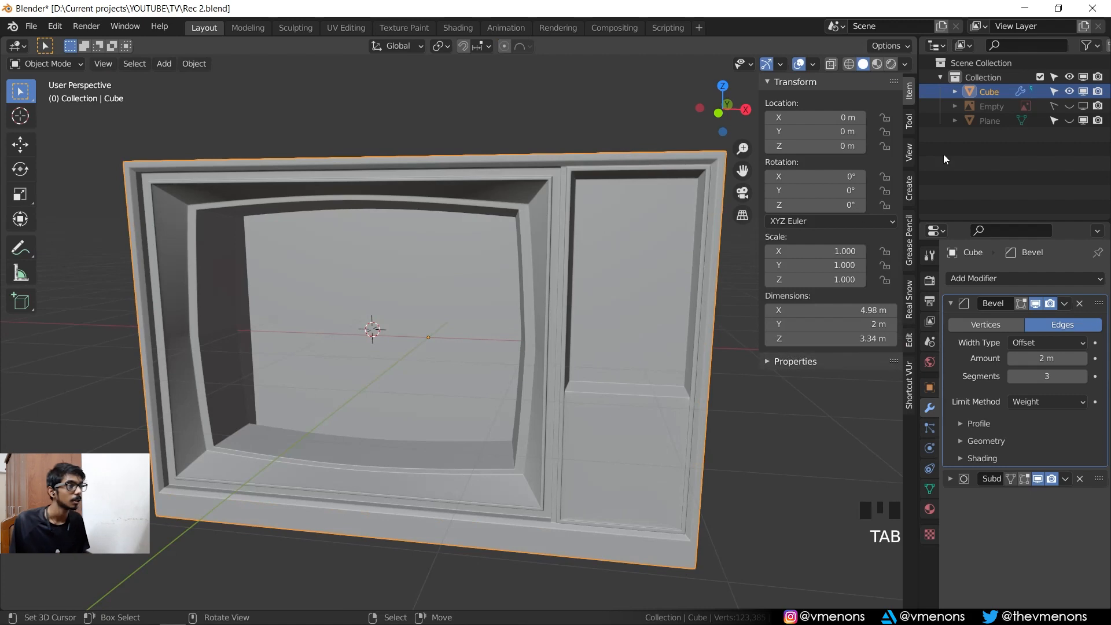
- Unhide the curved screen plane and check it inside the television body from the front and back
{"action": "left_click", "coordinate": [1069, 120]}
{"action": "middle_click_drag", "start_coordinate": [456, 258], "coordinate": [540, 110]}
{"action": "right_click", "coordinate": [485, 317]}
{"action": "right_click", "coordinate": [561, 258]}
{"action": "middle_click_drag", "start_coordinate": [560, 258], "coordinate": [312, 243]}
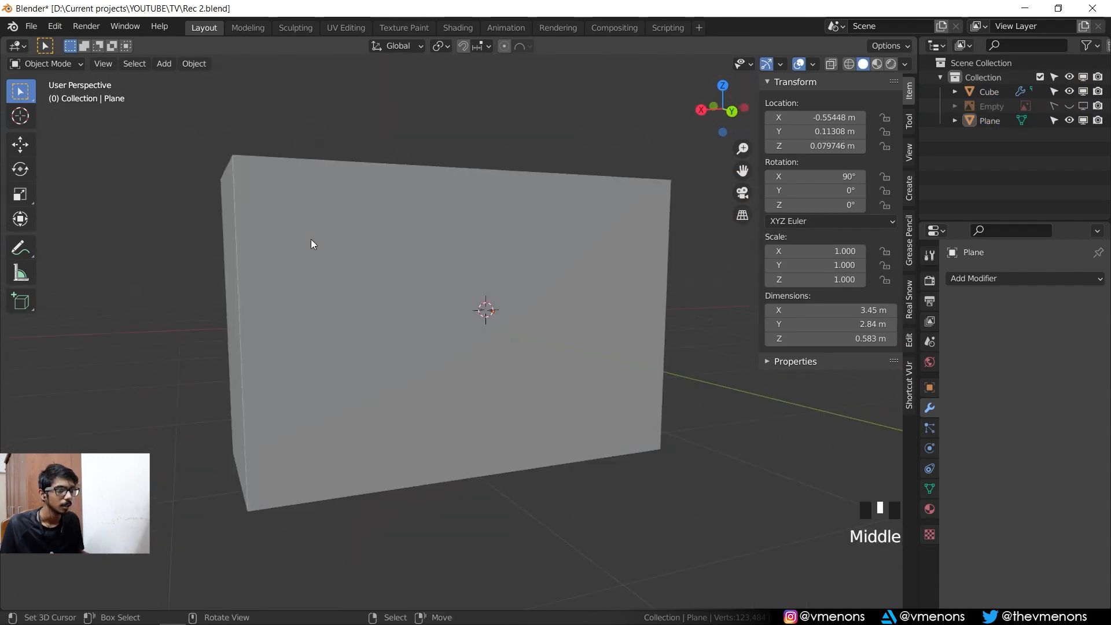
{"action": "key", "text": "Tab"}
{"action": "middle_click_drag", "start_coordinate": [536, 278], "coordinate": [533, 286], "text": "shift"}
{"action": "key", "text": "Tab"}
- Select the television body and examine its back, top and front edges in edit mode
{"action": "right_click", "coordinate": [524, 238]}
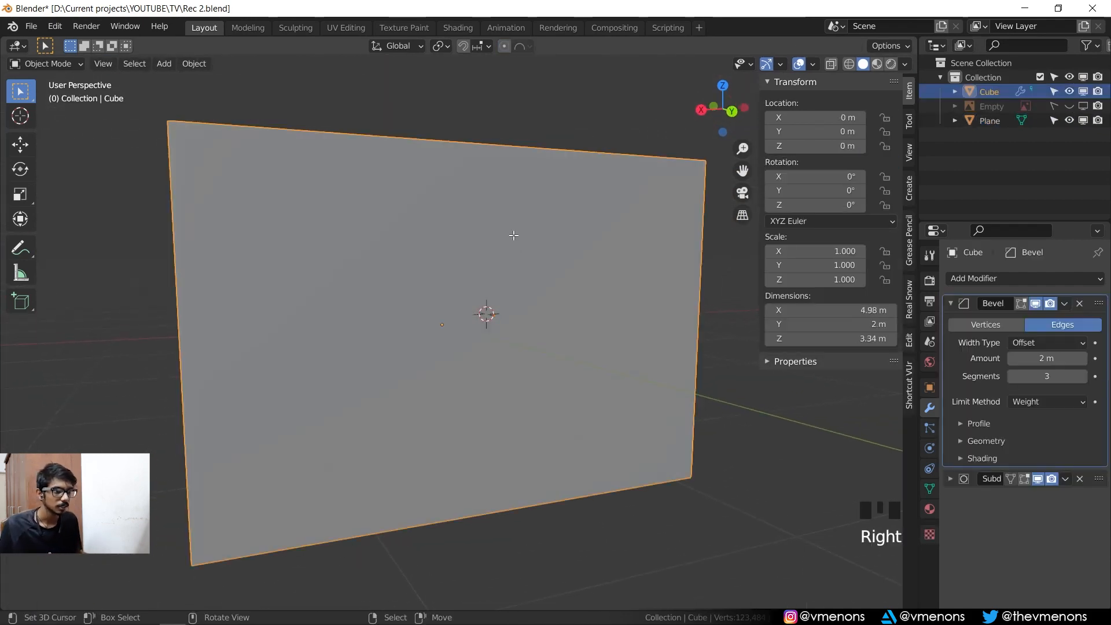
{"action": "key", "text": "Tab"}
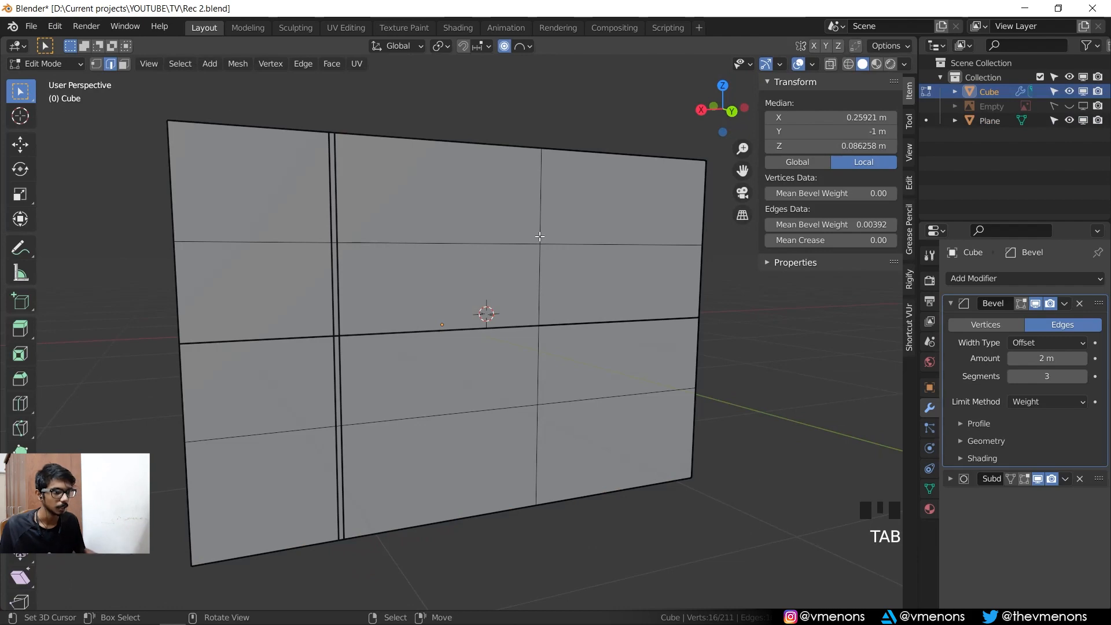
{"action": "middle_click_drag", "start_coordinate": [540, 236], "coordinate": [289, 212]}
{"action": "key", "text": "Tab"}
{"action": "key", "text": "Tab"}
- Try an extra loop cut across the body's top on the screen side and undo it
{"action": "scroll", "coordinate": [440, 262], "scroll_direction": "down", "scroll_amount": 2}
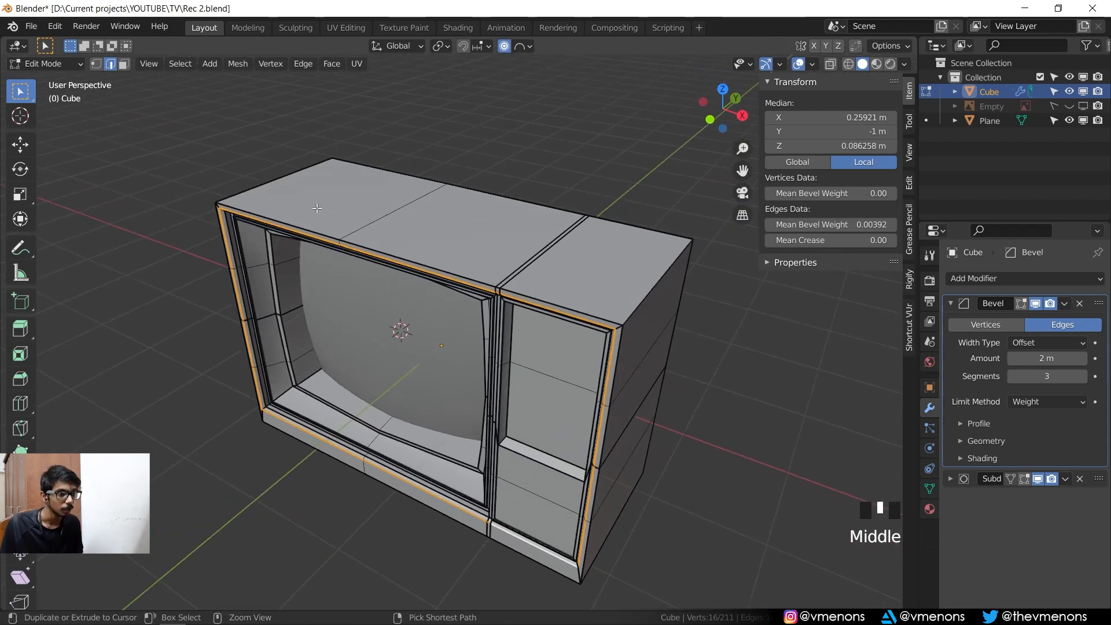
{"action": "key", "text": "ctrl+r"}
{"action": "left_click", "coordinate": [316, 208]}
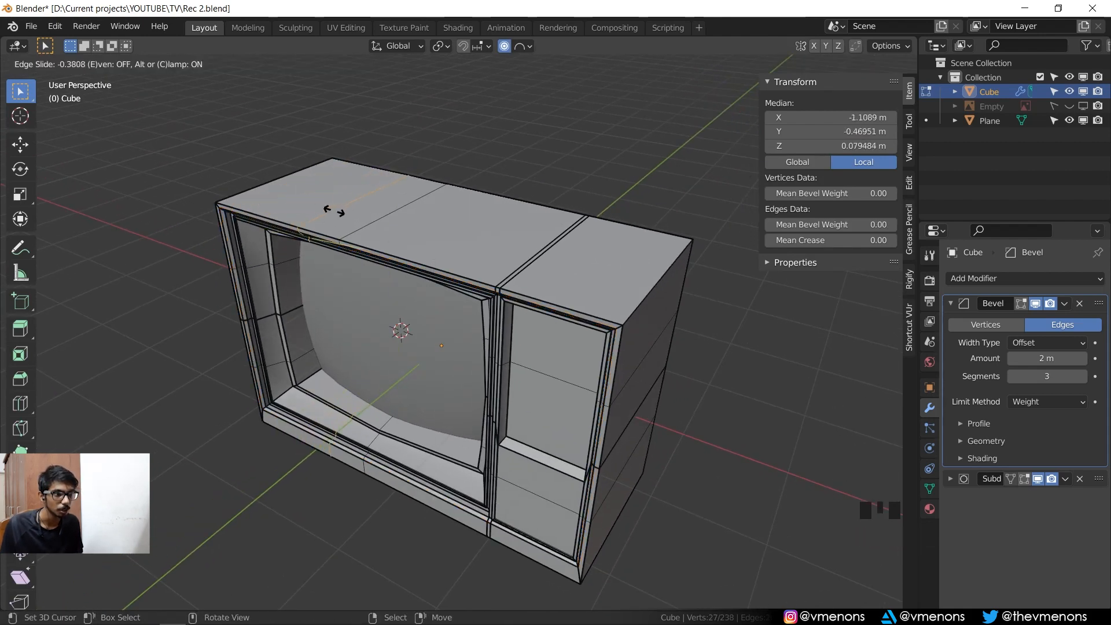
{"action": "left_click", "coordinate": [307, 209]}
{"action": "key", "text": "ctrl+z"}
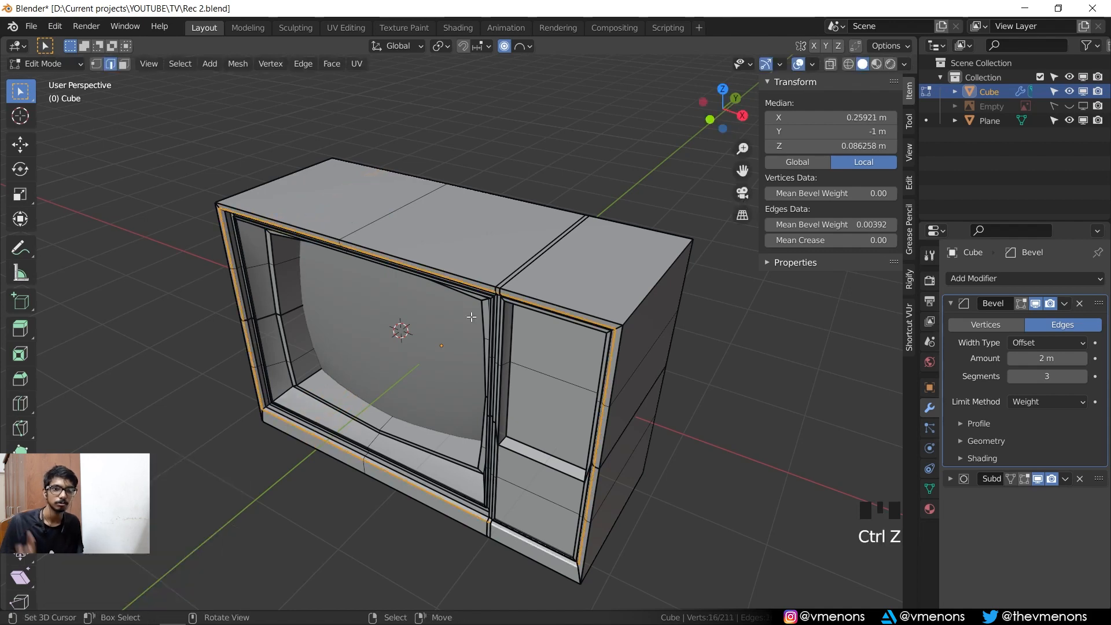
- Try four segments on the body's Bevel modifier and return to three, checking the side panel's edges
{"action": "middle_click_drag", "start_coordinate": [404, 338], "coordinate": [447, 310]}
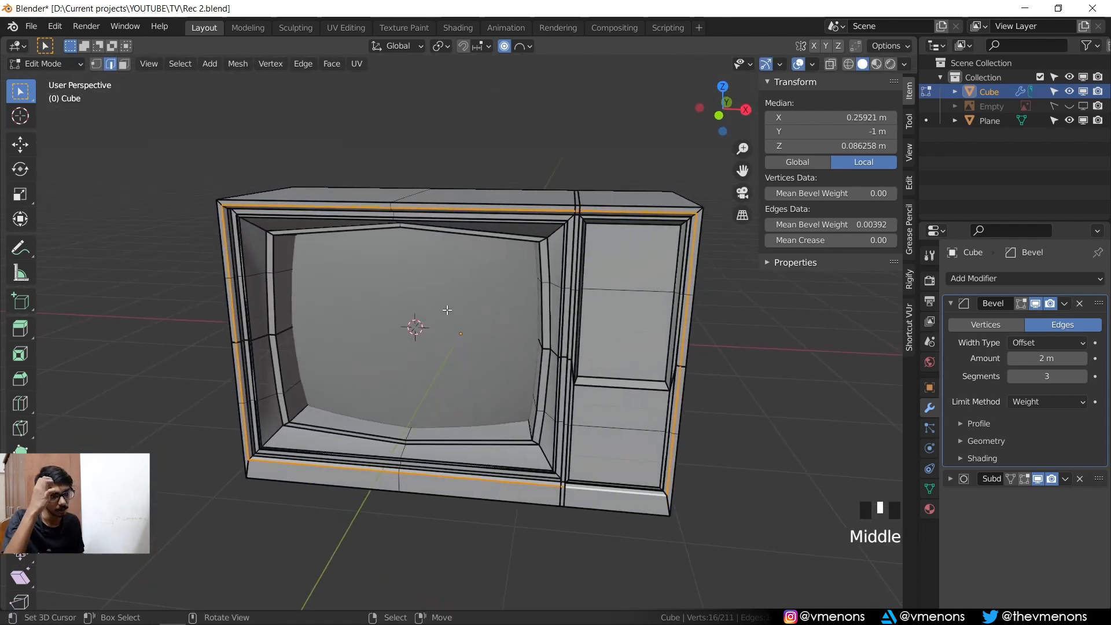
{"action": "middle_click_drag", "start_coordinate": [635, 342], "coordinate": [550, 371]}
{"action": "key", "text": "Tab"}
{"action": "scroll", "coordinate": [666, 349], "scroll_direction": "up", "scroll_amount": 3}
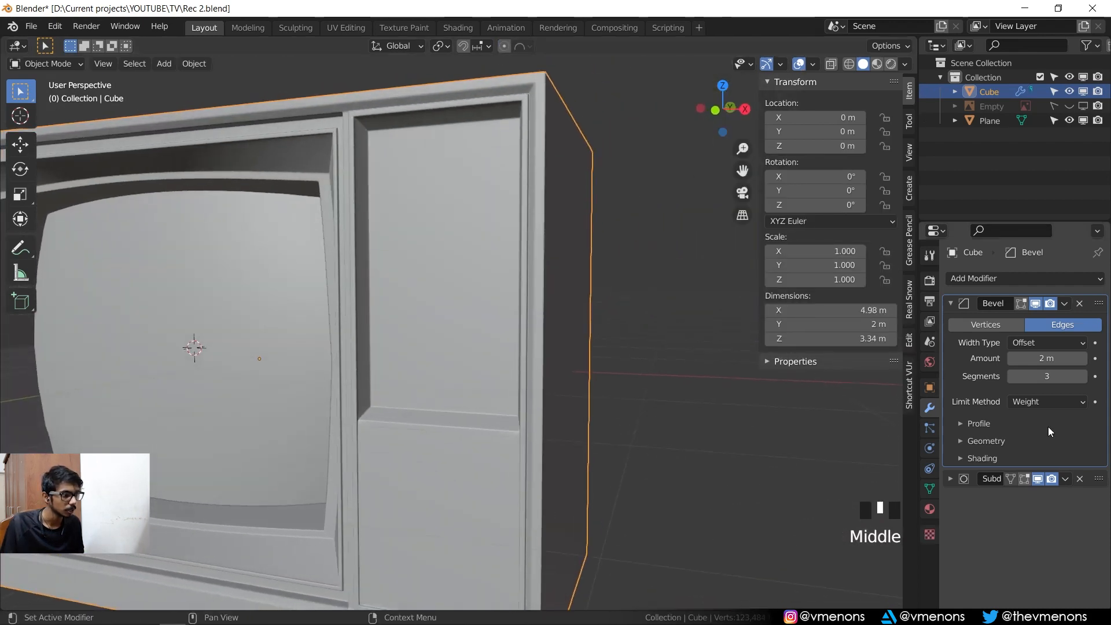
{"action": "left_click", "coordinate": [1082, 378]}
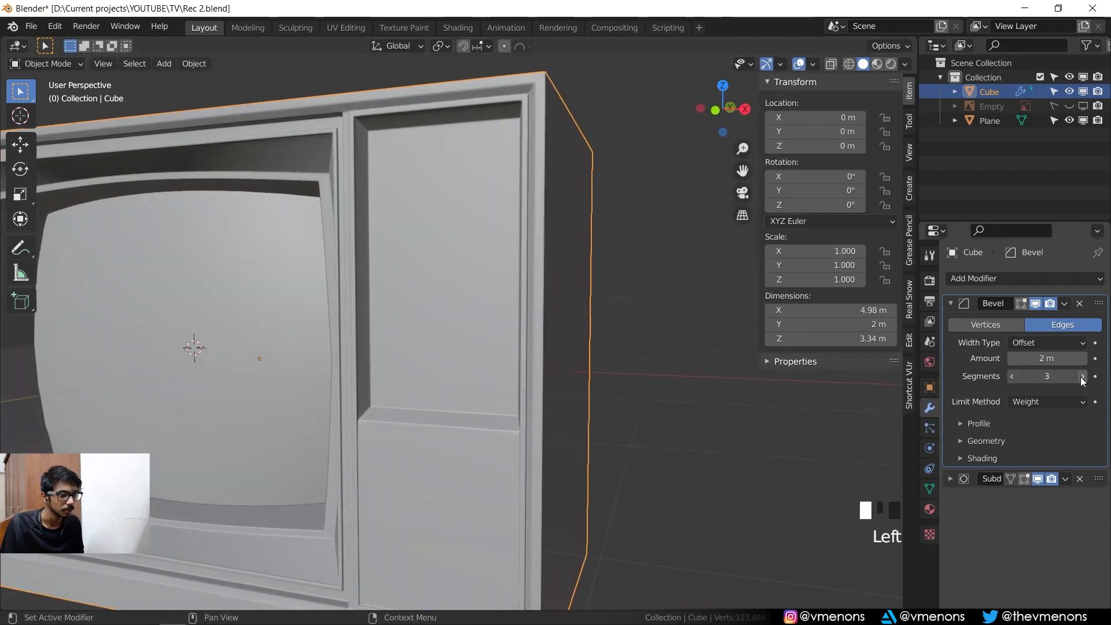
{"action": "left_click", "coordinate": [1014, 373]}
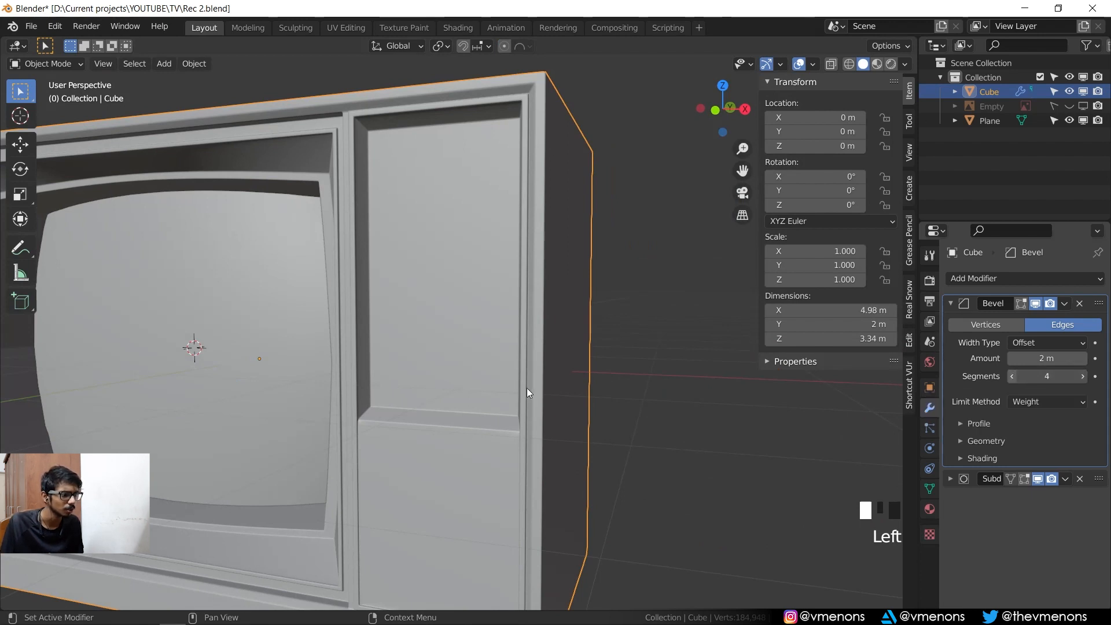
{"action": "middle_click_drag", "start_coordinate": [527, 388], "coordinate": [517, 405], "text": "shift"}
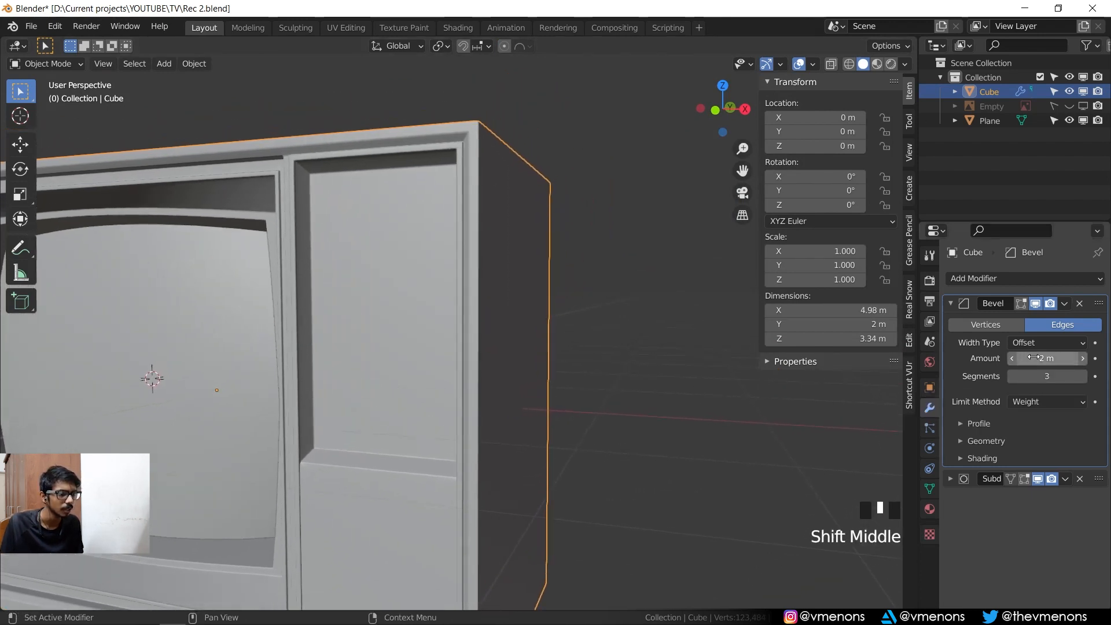
- Try Bevel modifier amounts of 16.39 m, 5.27 m and 0 m on the body, and restore the amount to 2 m
{"action": "left_click_drag", "start_coordinate": [1033, 358], "coordinate": [1035, 357]}
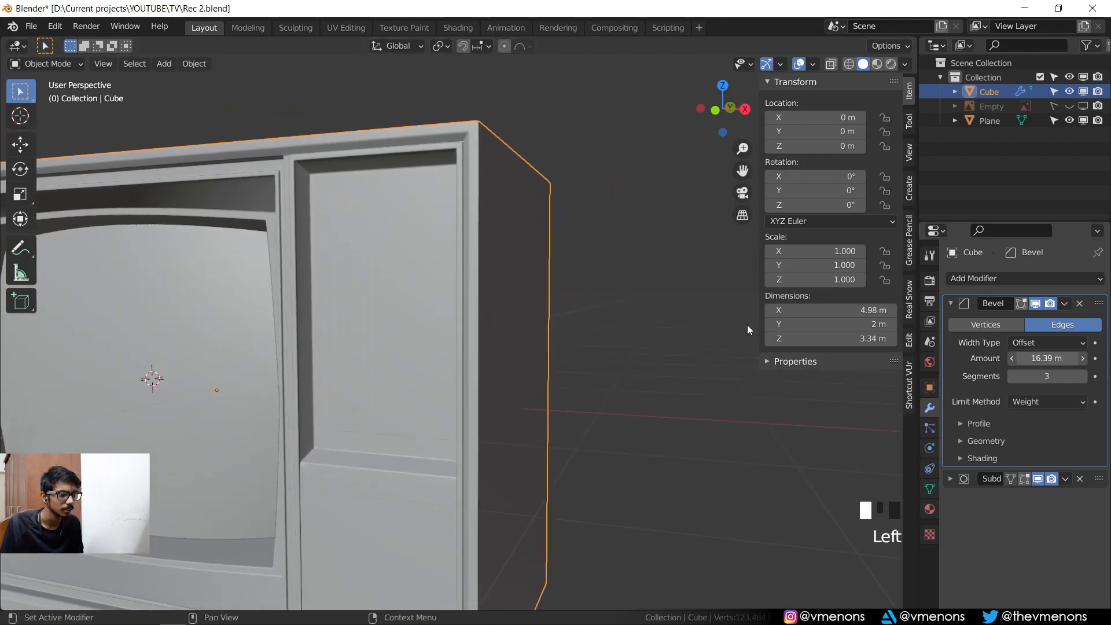
{"action": "left_click_drag", "start_coordinate": [747, 330], "coordinate": [1099, 470]}
{"action": "left_click_drag", "start_coordinate": [1053, 356], "coordinate": [1077, 357]}
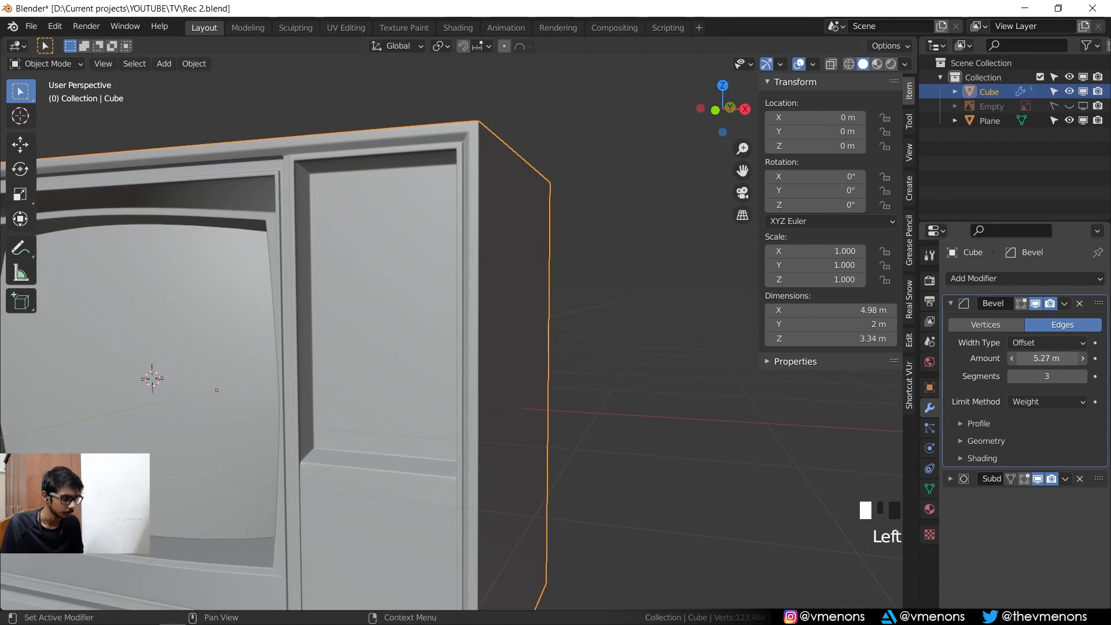
{"action": "key", "text": "Return"}
{"action": "double_click", "coordinate": [1049, 358]}
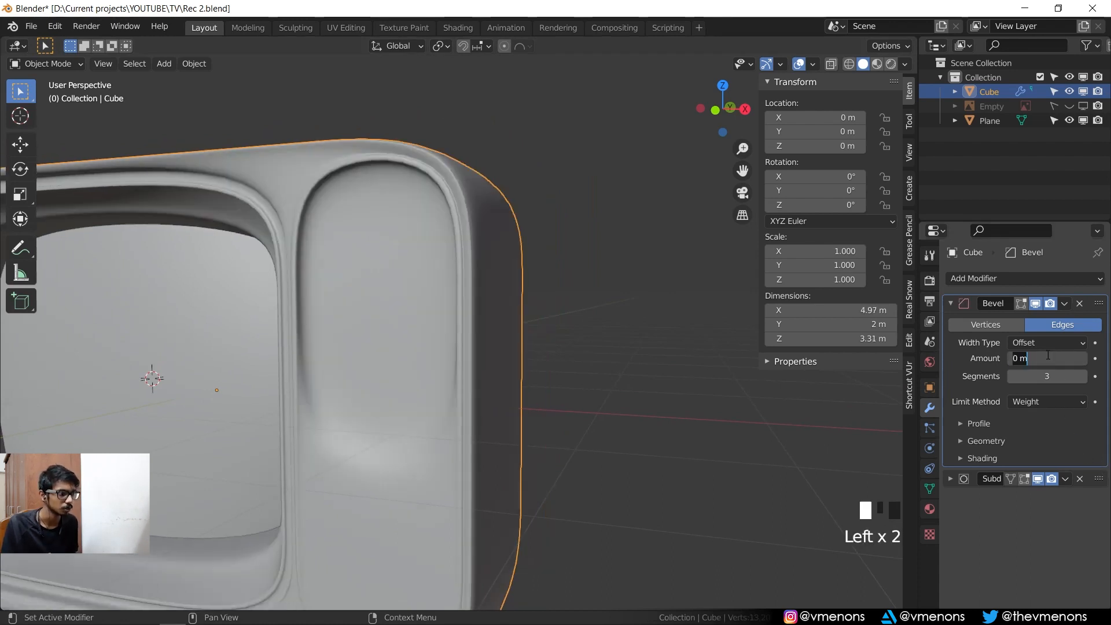
{"action": "key", "text": "Return"}
{"action": "left_click", "coordinate": [1048, 358]}
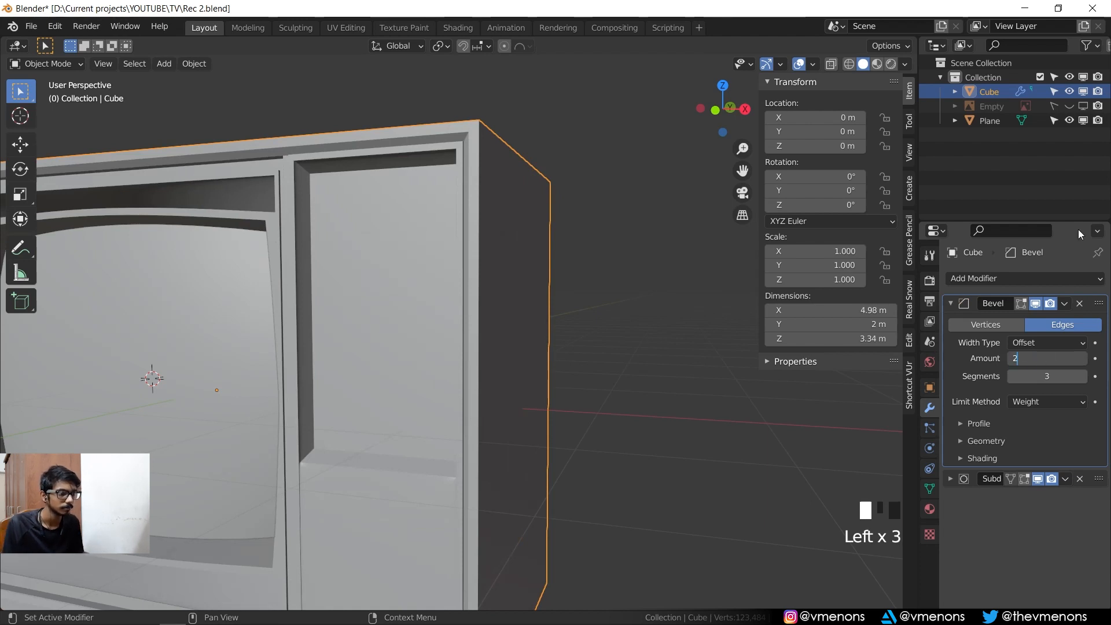
{"action": "type", "text": "2"}
{"action": "key", "text": "Return"}
- Deselect the television body and save the file
{"action": "right_click", "coordinate": [672, 246]}
{"action": "key", "text": "ctrl+s"}
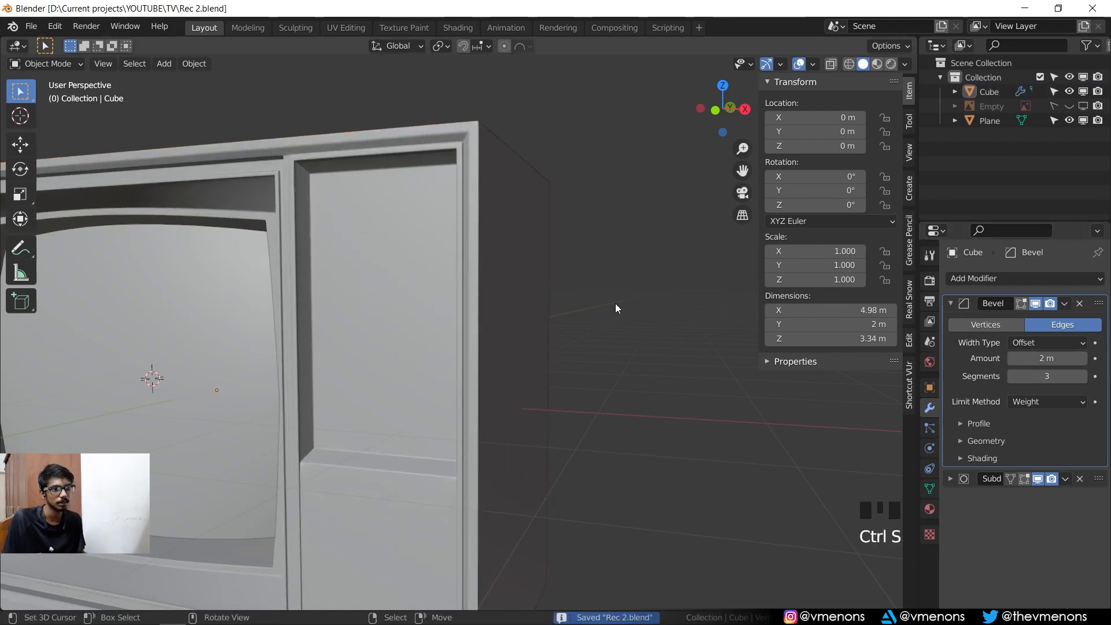
{"action": "middle_click_drag", "start_coordinate": [471, 232], "coordinate": [461, 238]}
{"action": "key", "text": "ctrl+s"}
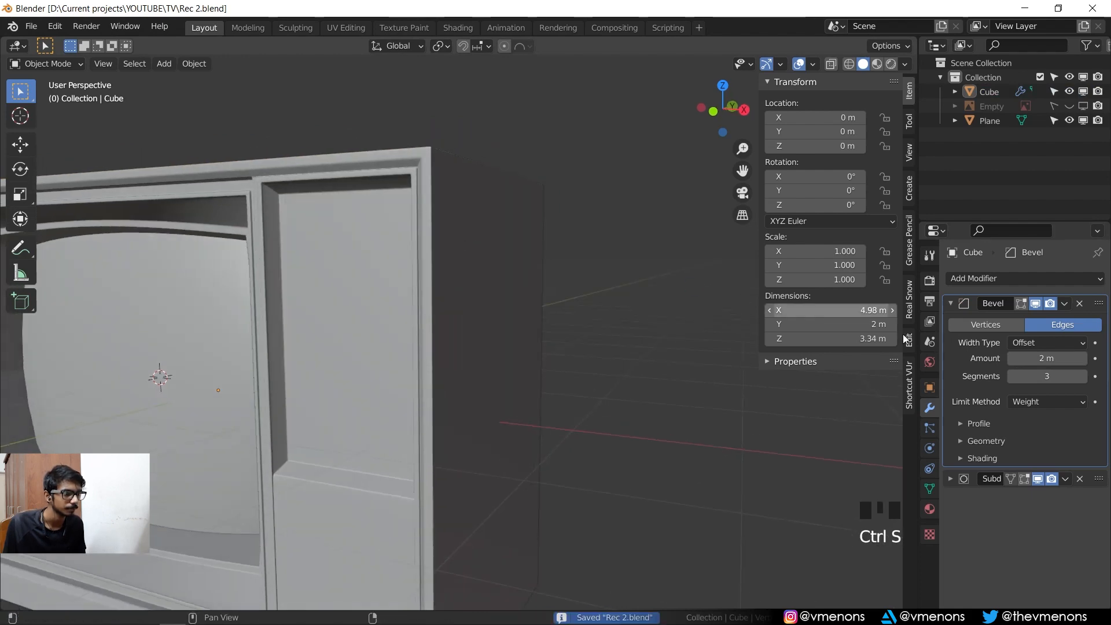
- Enter Edit Mode on the television body and face its rear in the back orthographic view
{"action": "middle_click_drag", "start_coordinate": [531, 220], "coordinate": [363, 223]}
{"action": "scroll", "coordinate": [575, 272], "scroll_direction": "up", "scroll_amount": 2}
{"action": "key", "text": "Tab"}
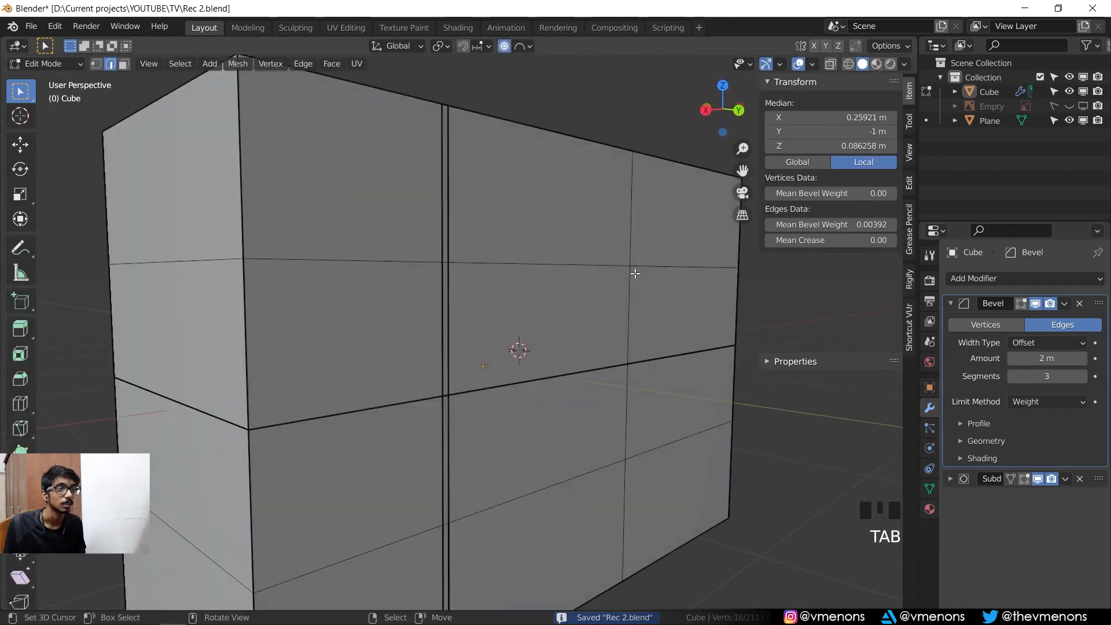
{"action": "middle_click_drag", "start_coordinate": [635, 273], "coordinate": [408, 367]}
{"action": "key", "text": "ctrl+KP_1"}
{"action": "scroll", "coordinate": [585, 363], "scroll_direction": "down", "scroll_amount": 1}
{"action": "middle_click_drag", "start_coordinate": [608, 212], "coordinate": [550, 224], "text": "shift"}
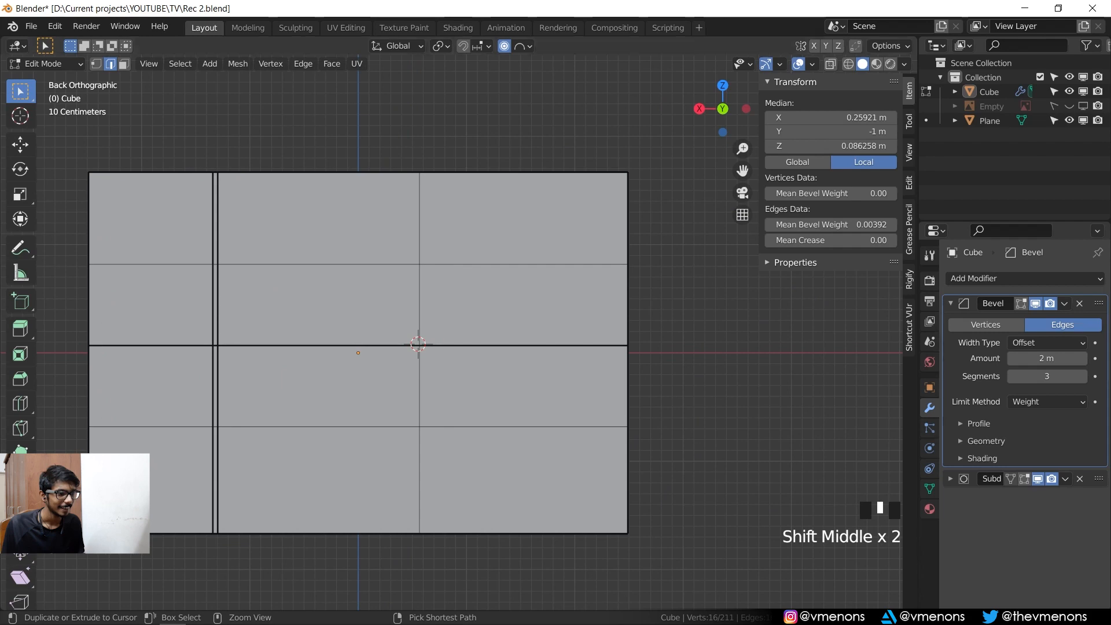
- Switch to the reference board and examine the television backs, especially the panel and side vents of the yellow set with antennas
{"action": "left_click", "coordinate": [359, 620]}
{"action": "scroll", "coordinate": [477, 356], "scroll_direction": "down", "scroll_amount": 2}
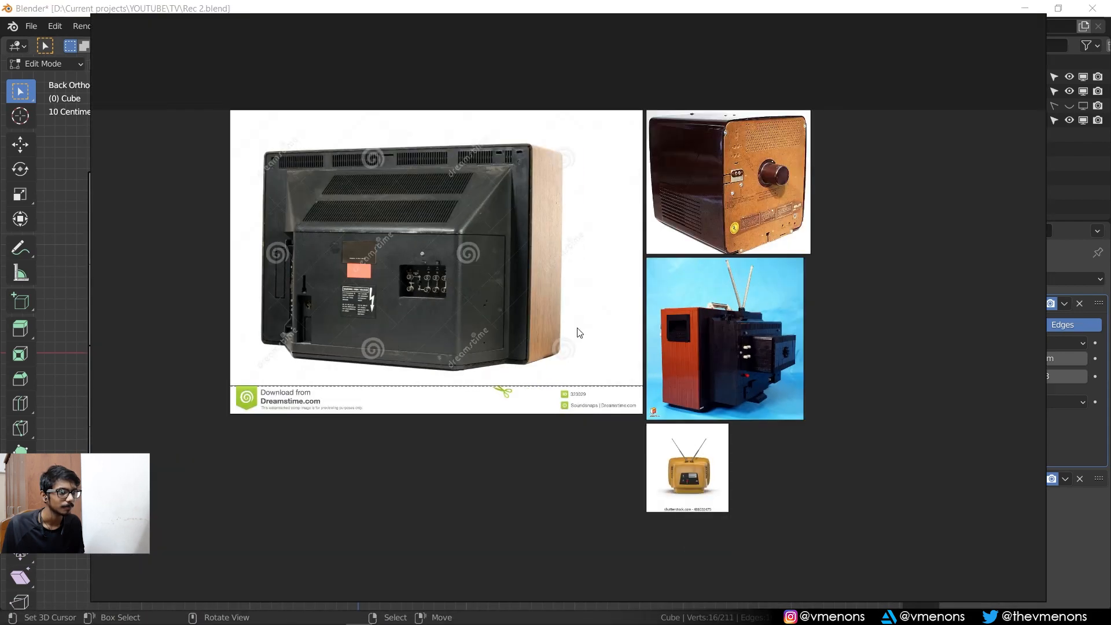
{"action": "middle_click_drag", "start_coordinate": [450, 283], "coordinate": [534, 283]}
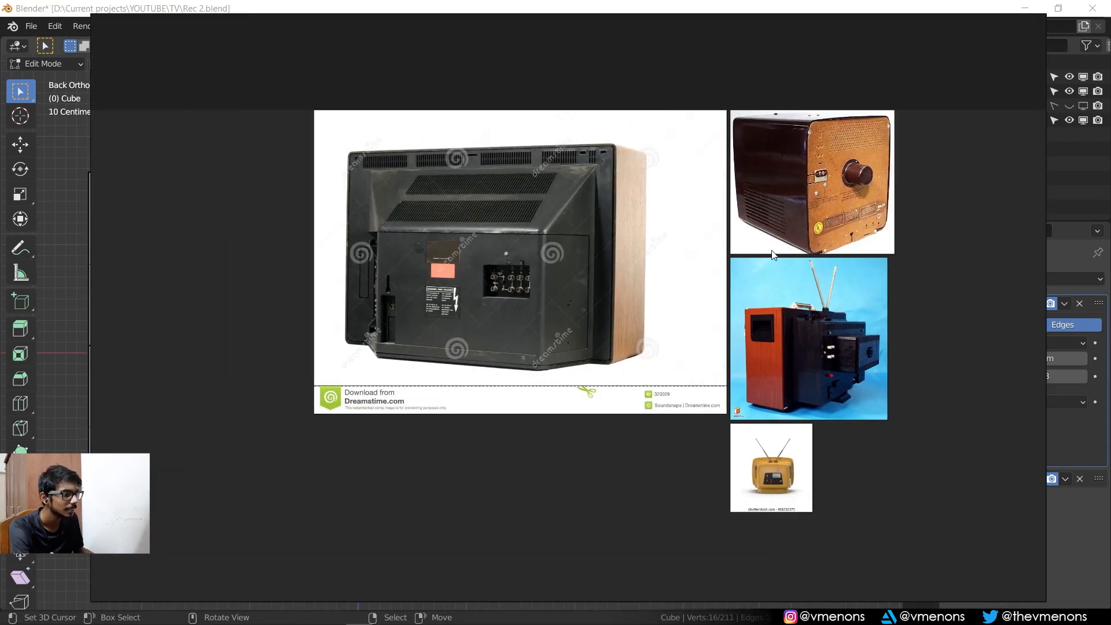
{"action": "middle_click_drag", "start_coordinate": [691, 318], "coordinate": [561, 264]}
{"action": "scroll", "coordinate": [660, 419], "scroll_direction": "up", "scroll_amount": 4}
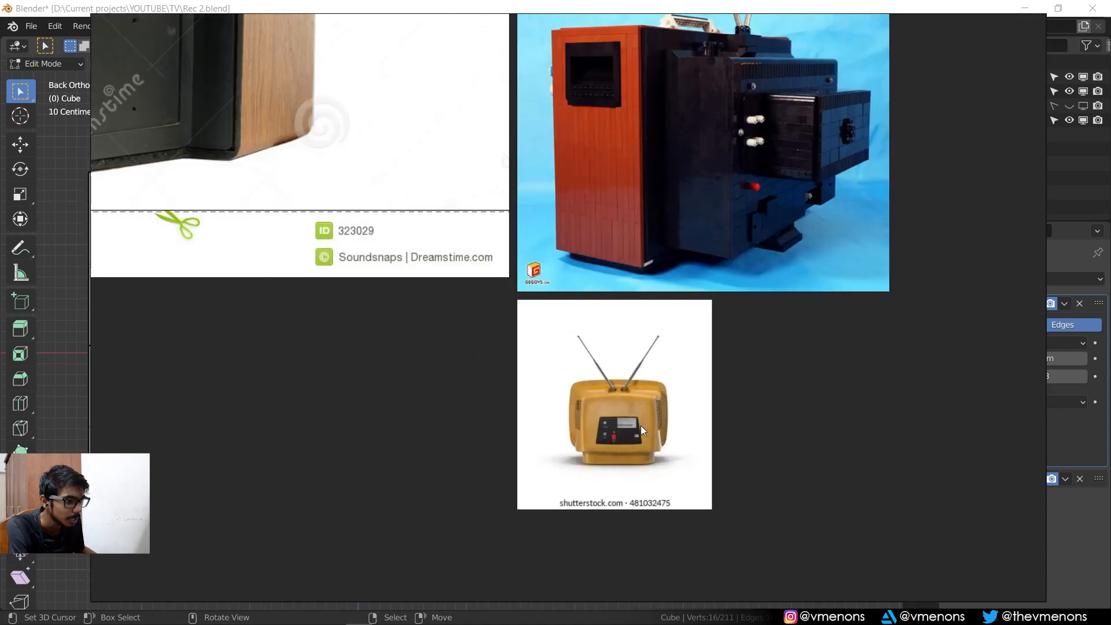
{"action": "scroll", "coordinate": [682, 362], "scroll_direction": "down", "scroll_amount": 1}
{"action": "middle_click_drag", "start_coordinate": [683, 362], "coordinate": [756, 428]}
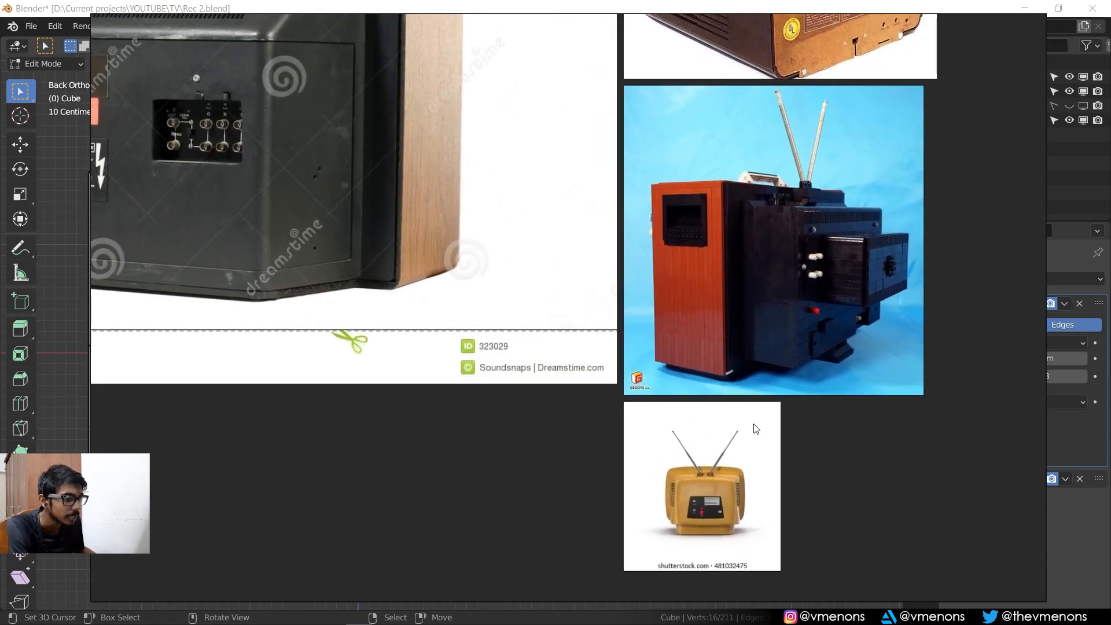
{"action": "scroll", "coordinate": [708, 511], "scroll_direction": "up", "scroll_amount": 6}
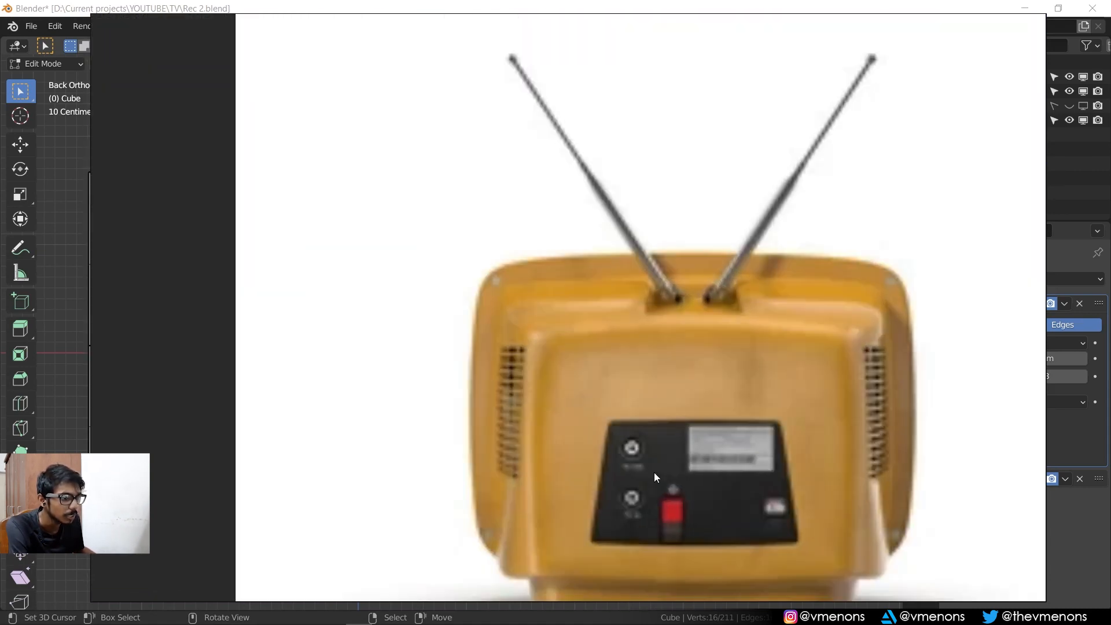
{"action": "scroll", "coordinate": [731, 394], "scroll_direction": "down", "scroll_amount": 5}
{"action": "middle_click_drag", "start_coordinate": [717, 331], "coordinate": [711, 371]}
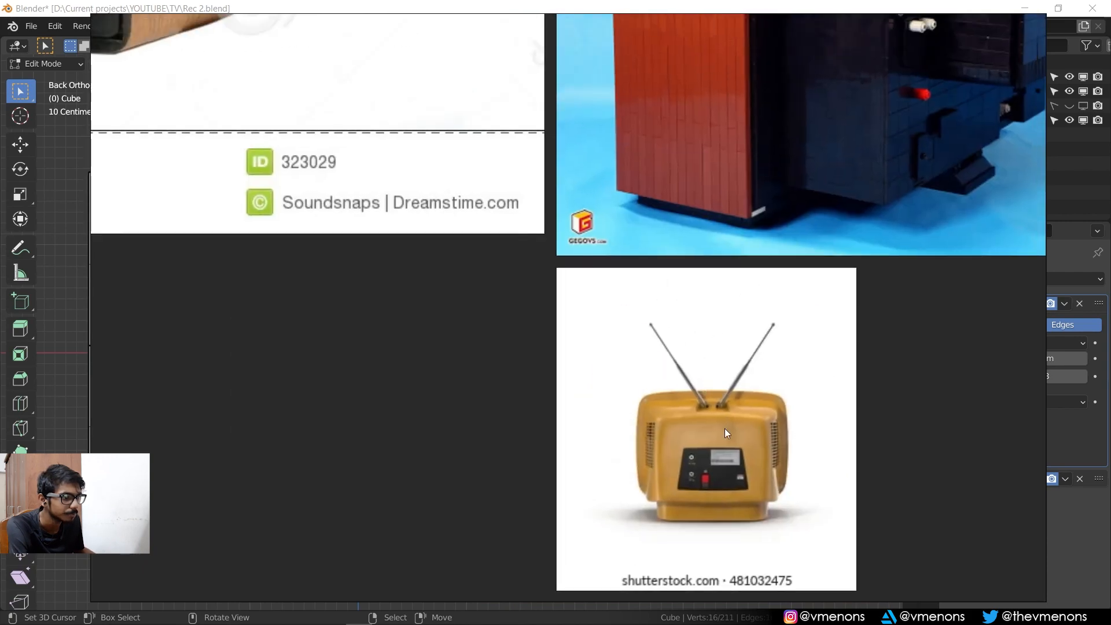
{"action": "scroll", "coordinate": [741, 422], "scroll_direction": "up", "scroll_amount": 1}
{"action": "scroll", "coordinate": [775, 373], "scroll_direction": "down", "scroll_amount": 1}
- Examine the stepped rear housings of the red-sided and black wood-sided televisions in the reference photos, and return to Blender
{"action": "middle_click_drag", "start_coordinate": [794, 304], "coordinate": [796, 424]}
{"action": "scroll", "coordinate": [797, 371], "scroll_direction": "down", "scroll_amount": 3}
{"action": "middle_click_drag", "start_coordinate": [798, 304], "coordinate": [715, 421]}
{"action": "middle_click_drag", "start_coordinate": [712, 349], "coordinate": [701, 413]}
{"action": "middle_click_drag", "start_coordinate": [749, 210], "coordinate": [772, 278]}
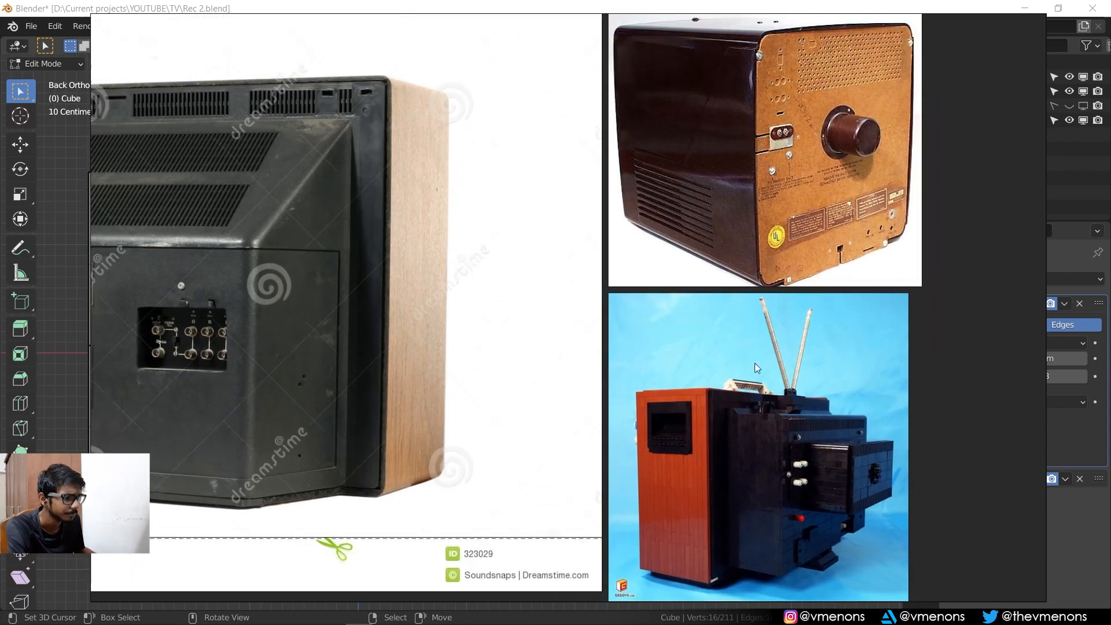
{"action": "middle_click_drag", "start_coordinate": [784, 415], "coordinate": [830, 387]}
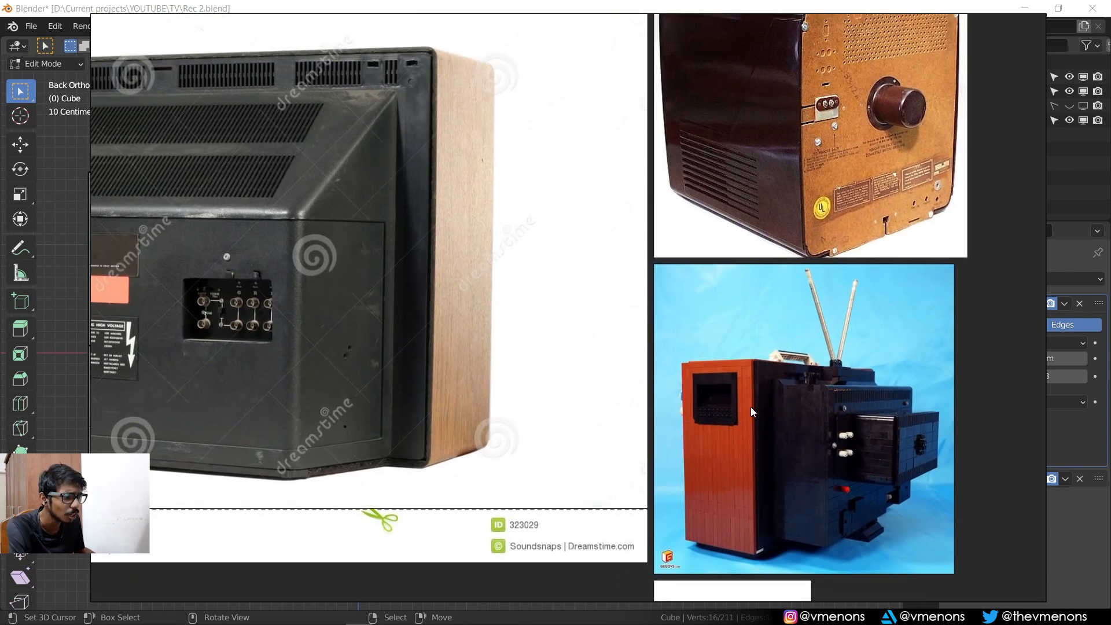
{"action": "middle_click_drag", "start_coordinate": [606, 375], "coordinate": [895, 378]}
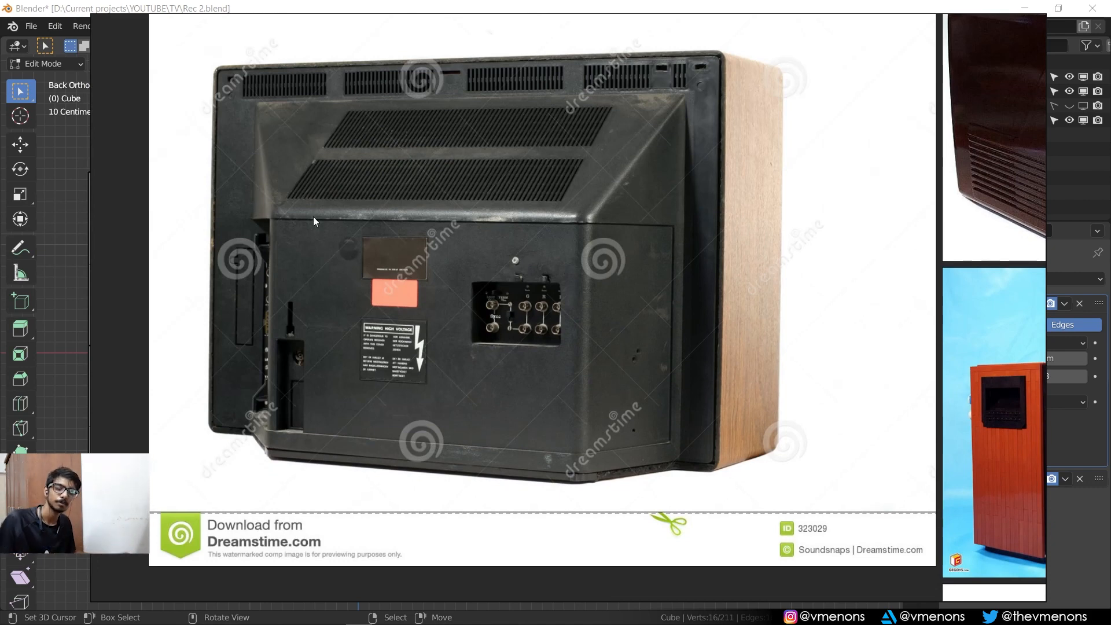
{"action": "left_click", "coordinate": [51, 3]}
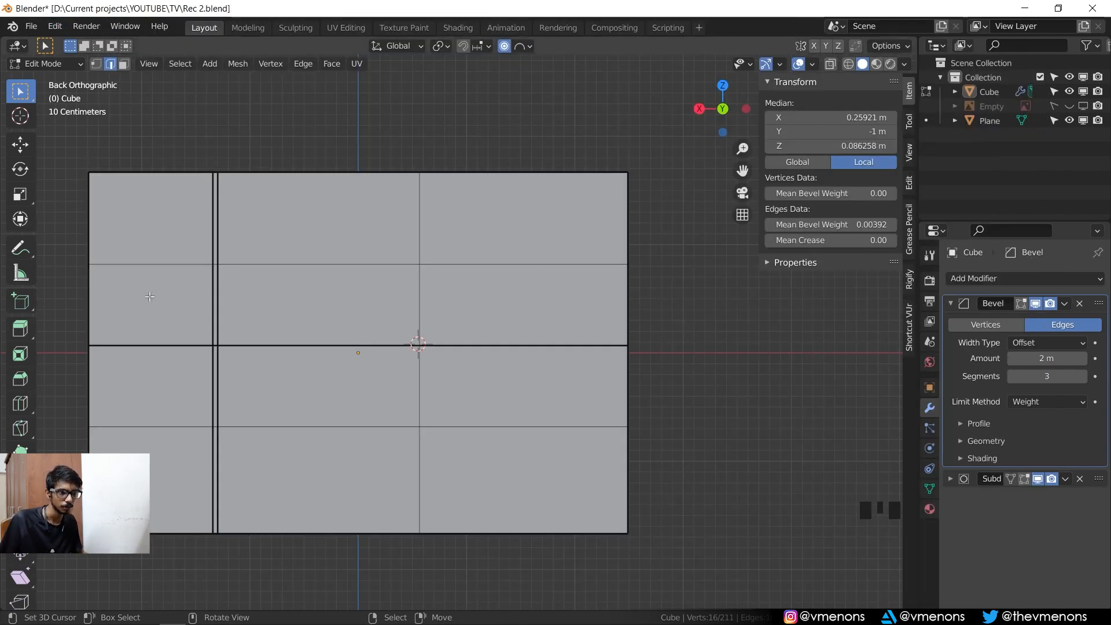
- Add a vertical loop cut near the negative X side of the body's back with a 0.768 slide factor, checking the reference photo
{"action": "key", "text": "ctrl+r"}
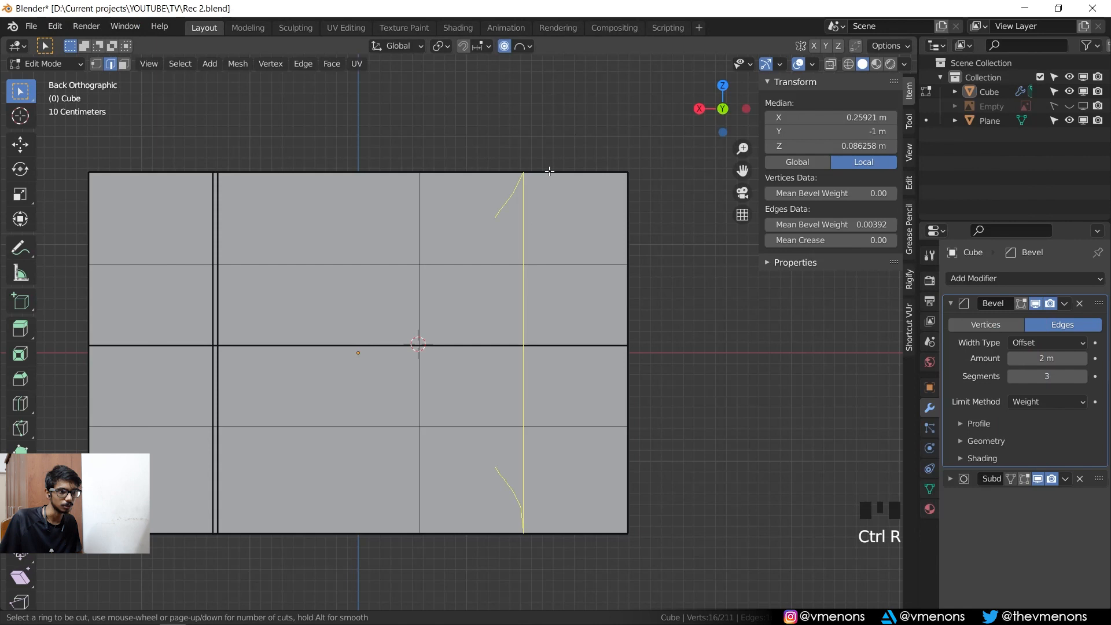
{"action": "left_click", "coordinate": [520, 184]}
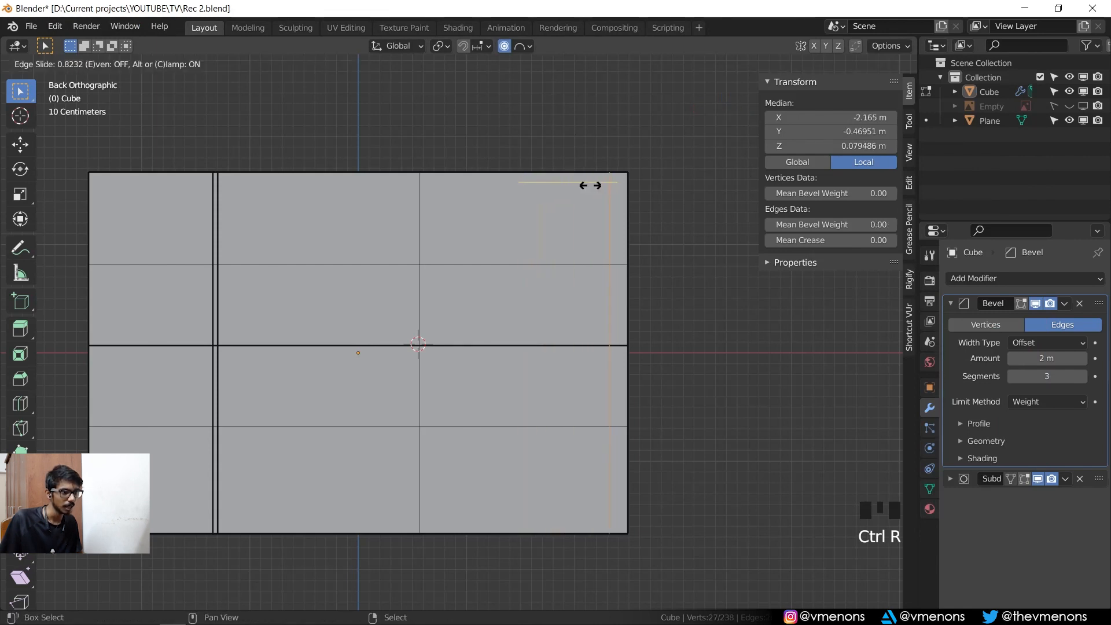
{"action": "left_click", "coordinate": [542, 183]}
{"action": "mouse_move", "coordinate": [414, 621]}
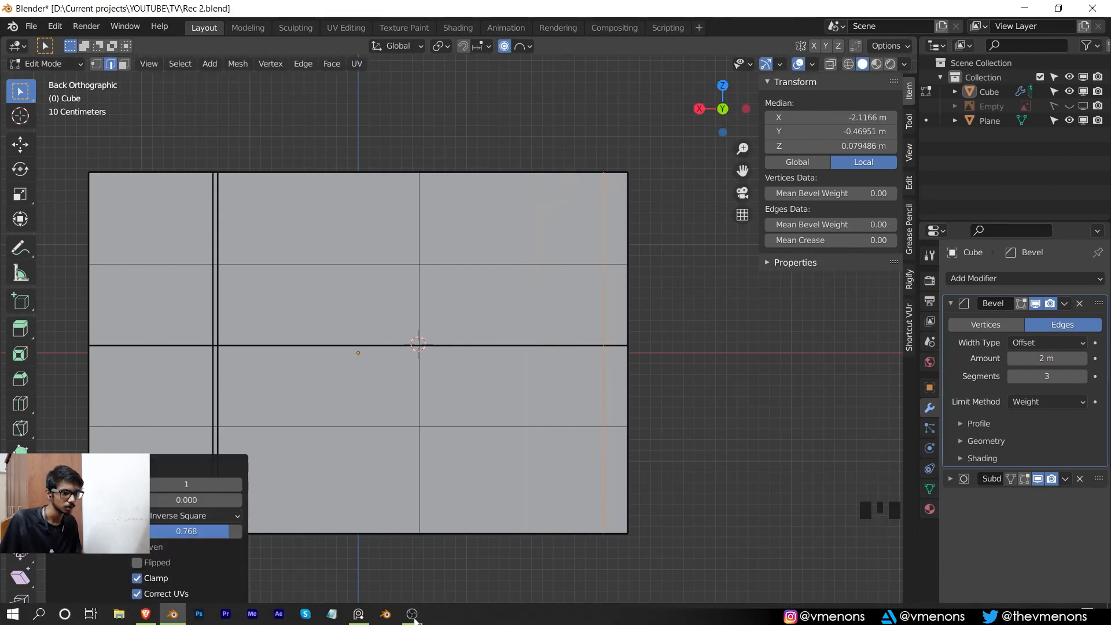
{"action": "left_click", "coordinate": [382, 615]}
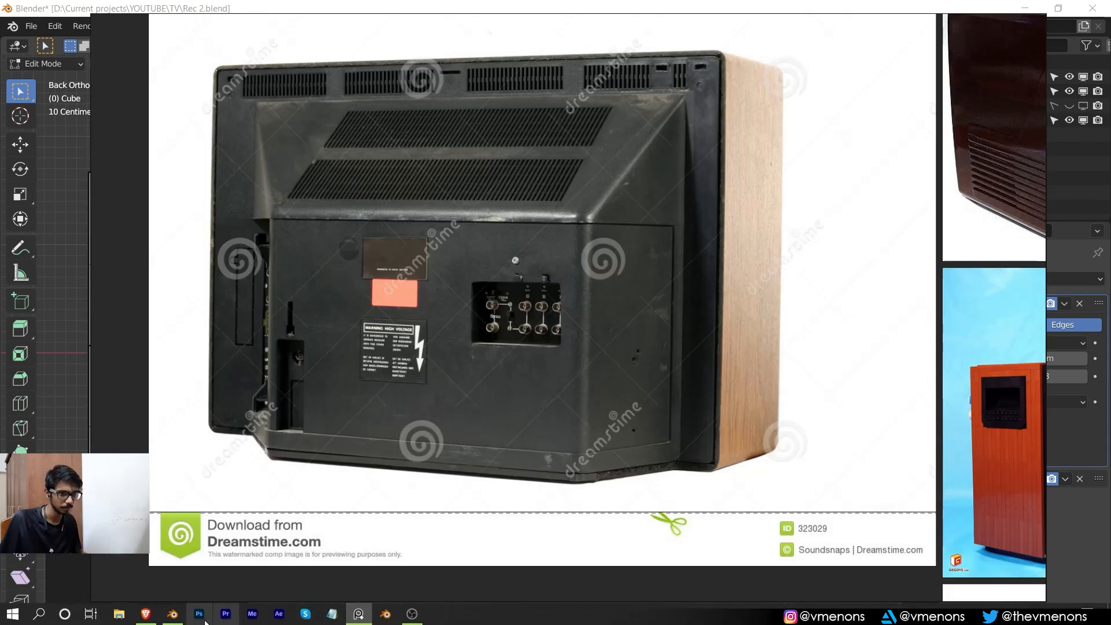
{"action": "left_click", "coordinate": [186, 619]}
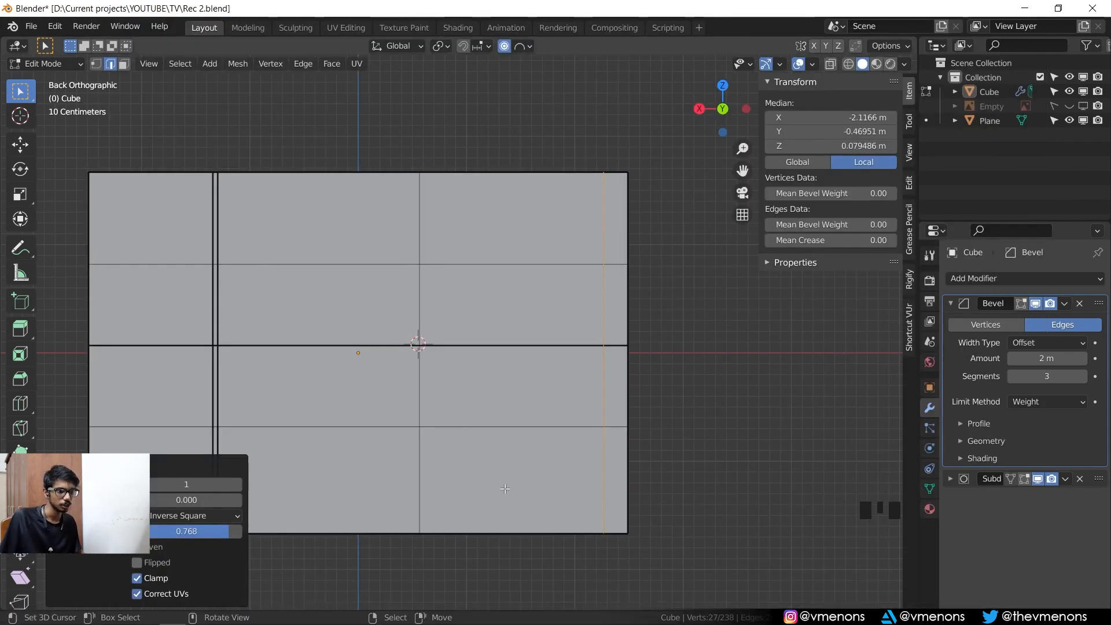
- Add a horizontal loop cut across the lowest section of the body's back
{"action": "right_click", "coordinate": [452, 430]}
{"action": "middle_click_drag", "start_coordinate": [461, 492], "coordinate": [492, 478], "text": "shift"}
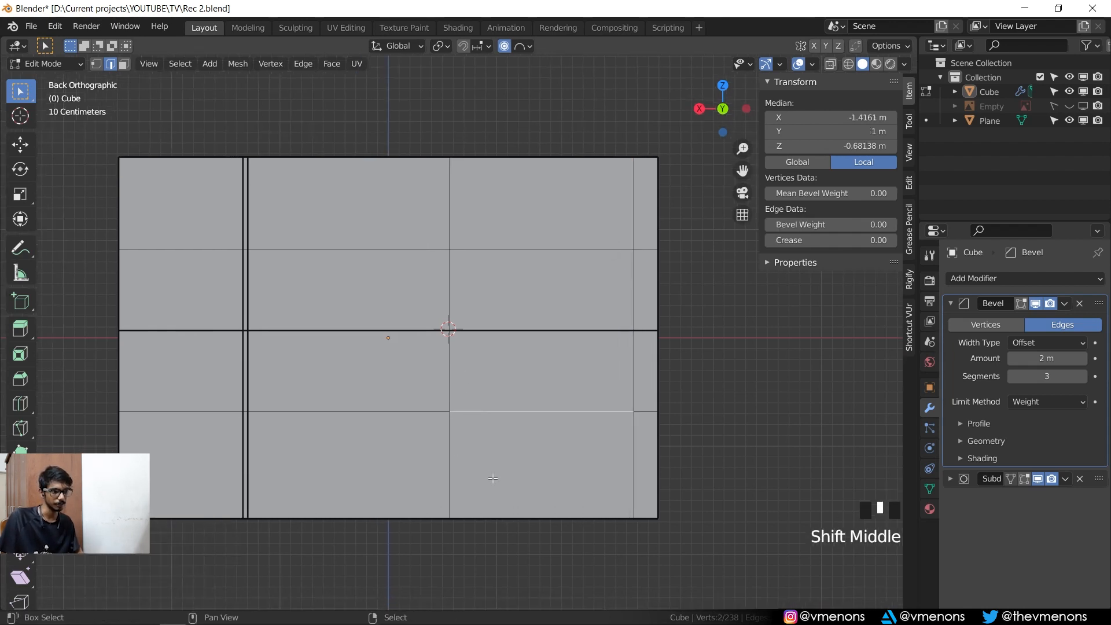
{"action": "key", "text": "ctrl+r"}
{"action": "left_click", "coordinate": [652, 456]}
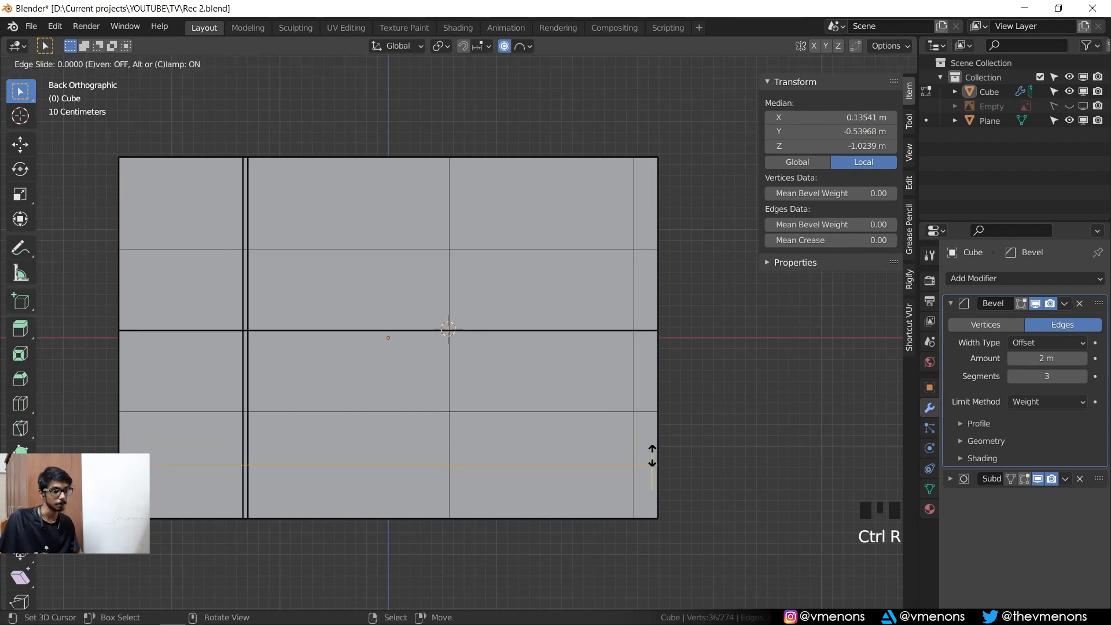
- Place a horizontal loop cut close to the bottom edge of the TV body
{"action": "left_click", "coordinate": [652, 475]}
{"action": "scroll", "coordinate": [652, 476], "scroll_direction": "down", "scroll_amount": 2}
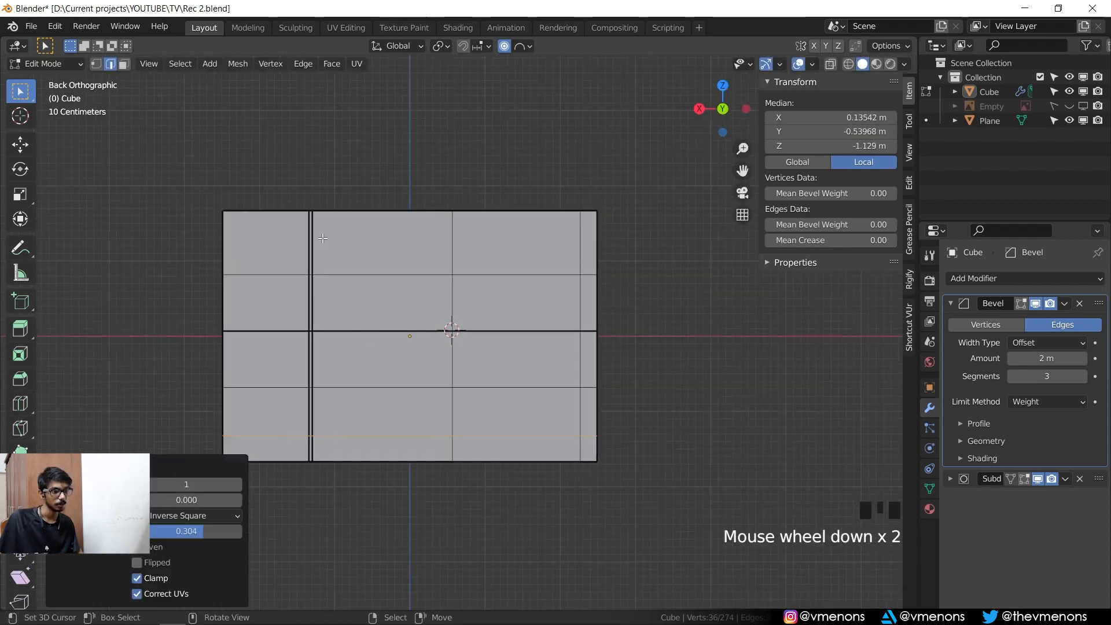
{"action": "middle_click_drag", "start_coordinate": [652, 476], "coordinate": [615, 235]}
{"action": "key", "text": "ctrl+KP_1"}
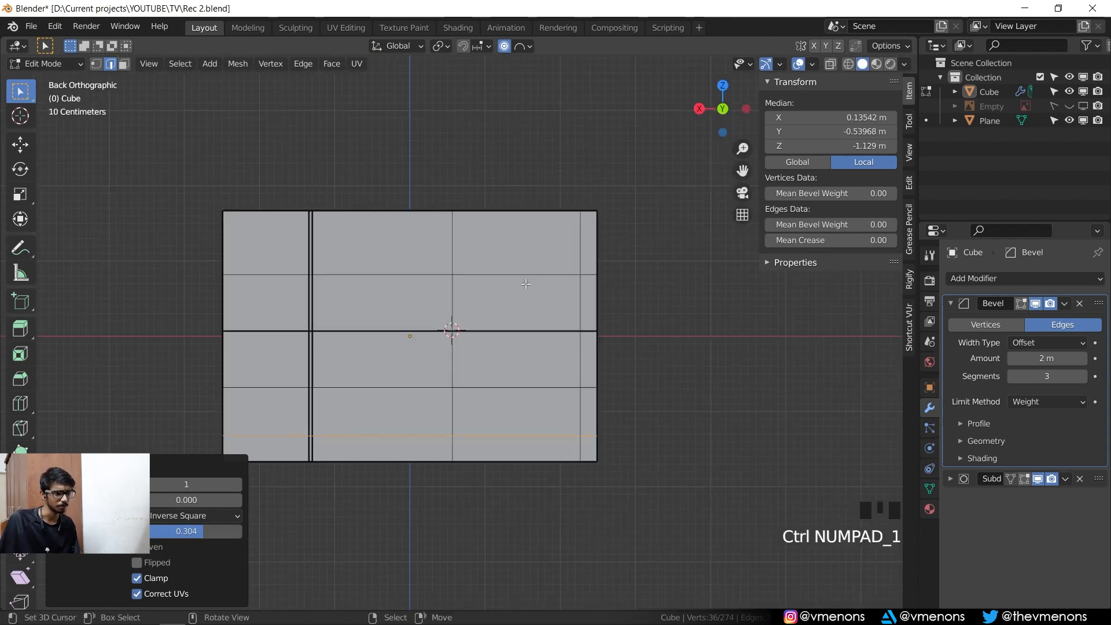
- Turn off proportional editing and lower the new bottom edge loop about 0.045 m along Z
{"action": "scroll", "coordinate": [421, 407], "scroll_direction": "up", "scroll_amount": 2}
{"action": "key", "text": "g"}
{"action": "right_click", "coordinate": [510, 426]}
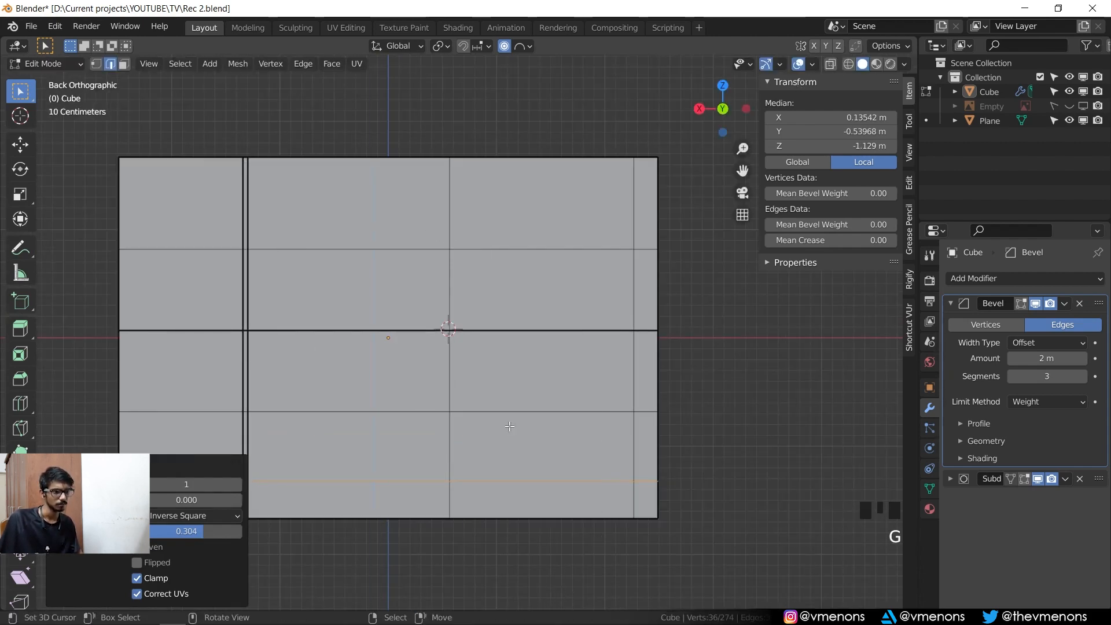
{"action": "key", "text": "g"}
{"action": "key", "text": "z"}
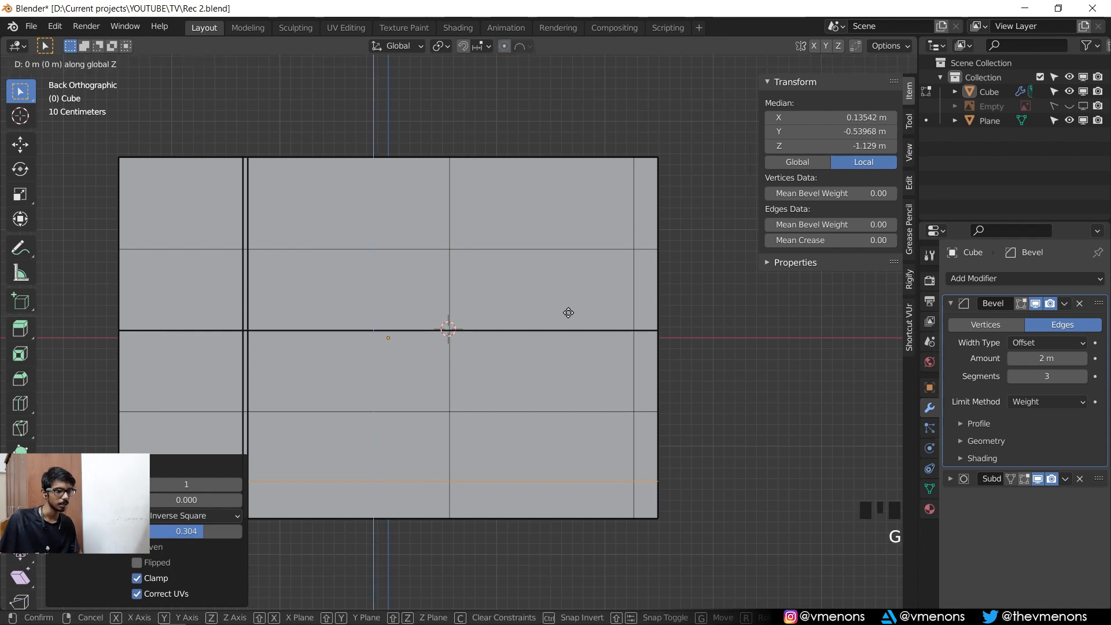
{"action": "left_click", "coordinate": [567, 363]}
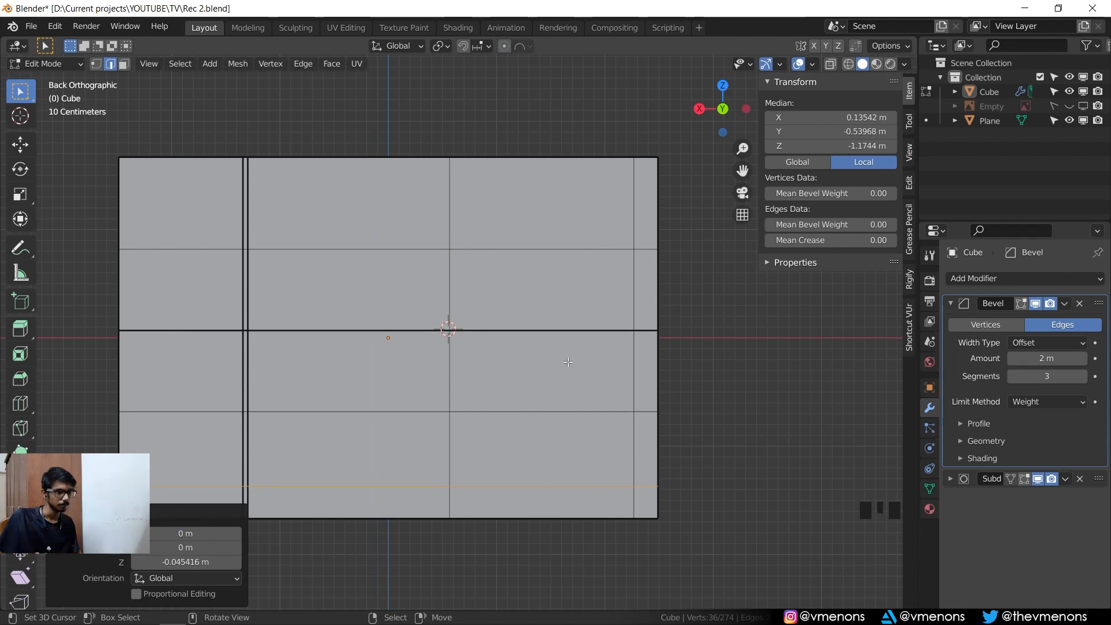
- Add another horizontal loop cut and slide it close to the top edge of the body
{"action": "middle_click_drag", "start_coordinate": [583, 390], "coordinate": [598, 422], "text": "shift"}
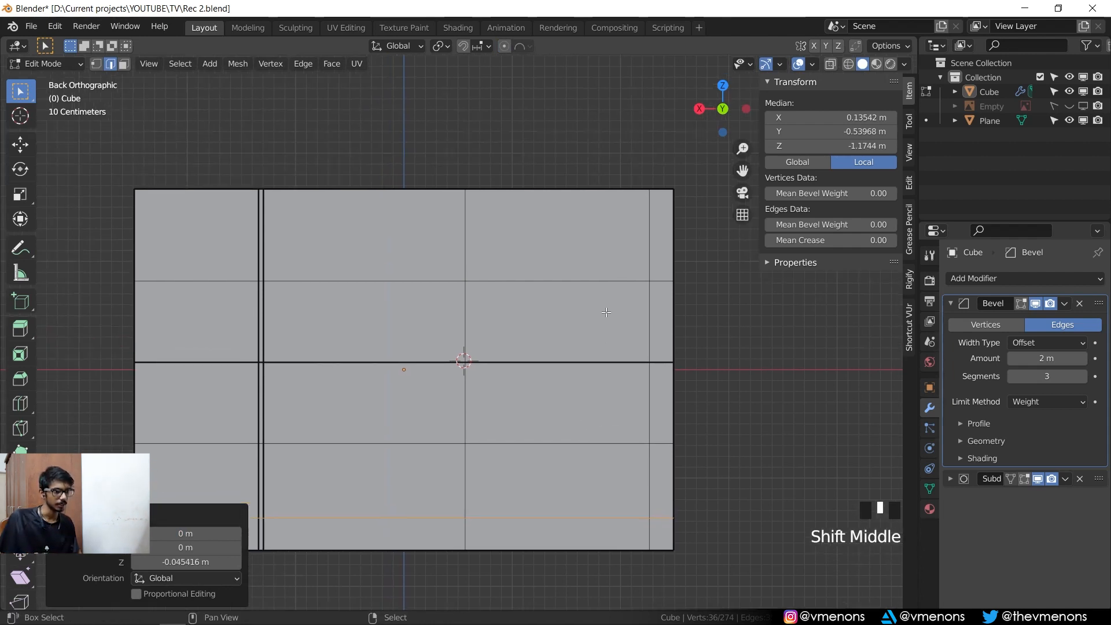
{"action": "key", "text": "ctrl+r"}
{"action": "left_click", "coordinate": [651, 242]}
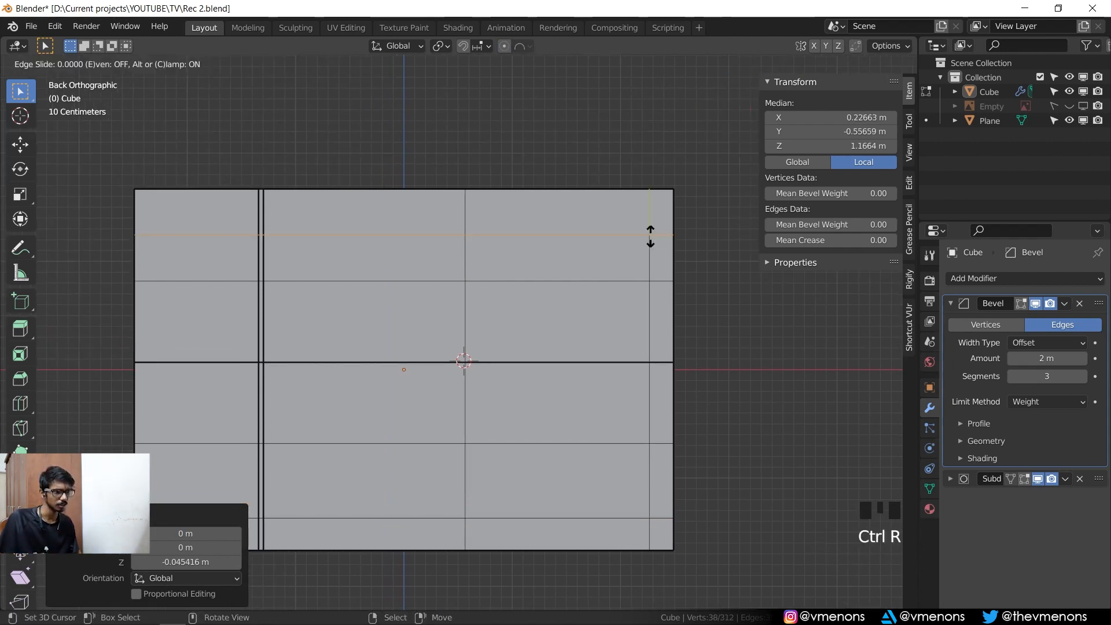
{"action": "left_click", "coordinate": [659, 601]}
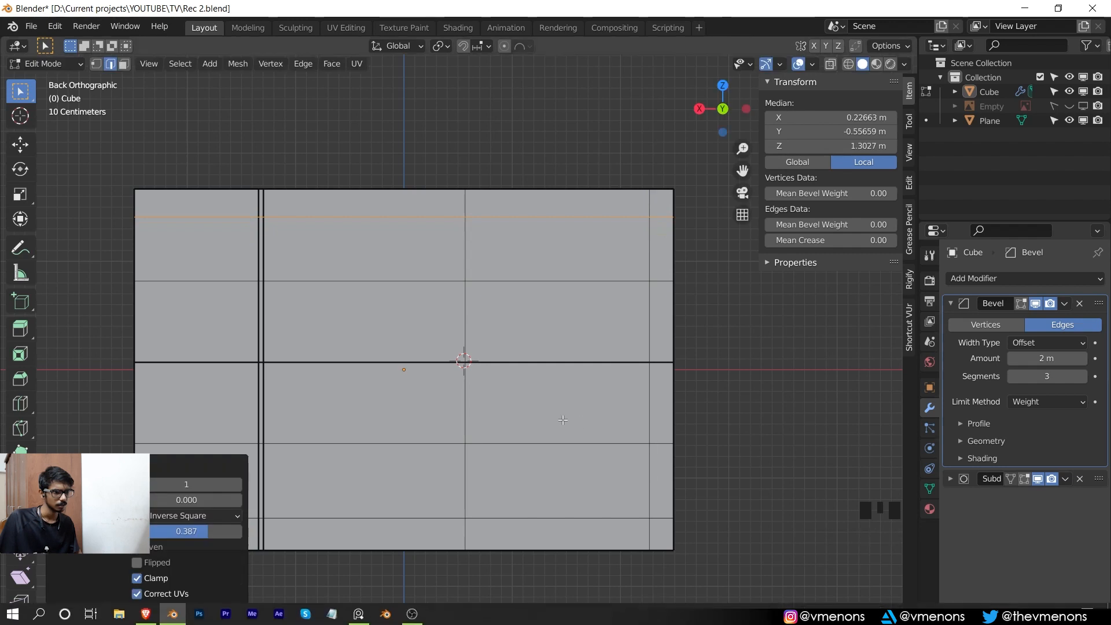
- Select the inner panel of faces on the back of the body and extrude it outward about 1 m
{"action": "key", "text": "3"}
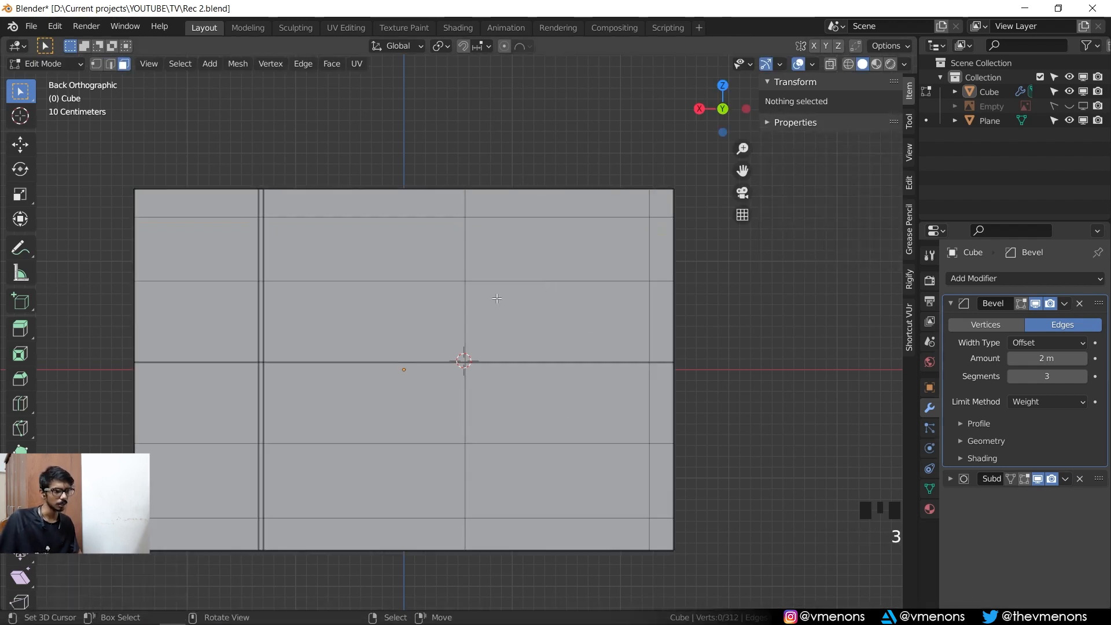
{"action": "left_click_drag", "start_coordinate": [372, 251], "coordinate": [539, 415]}
{"action": "left_click_drag", "start_coordinate": [616, 470], "coordinate": [616, 470]}
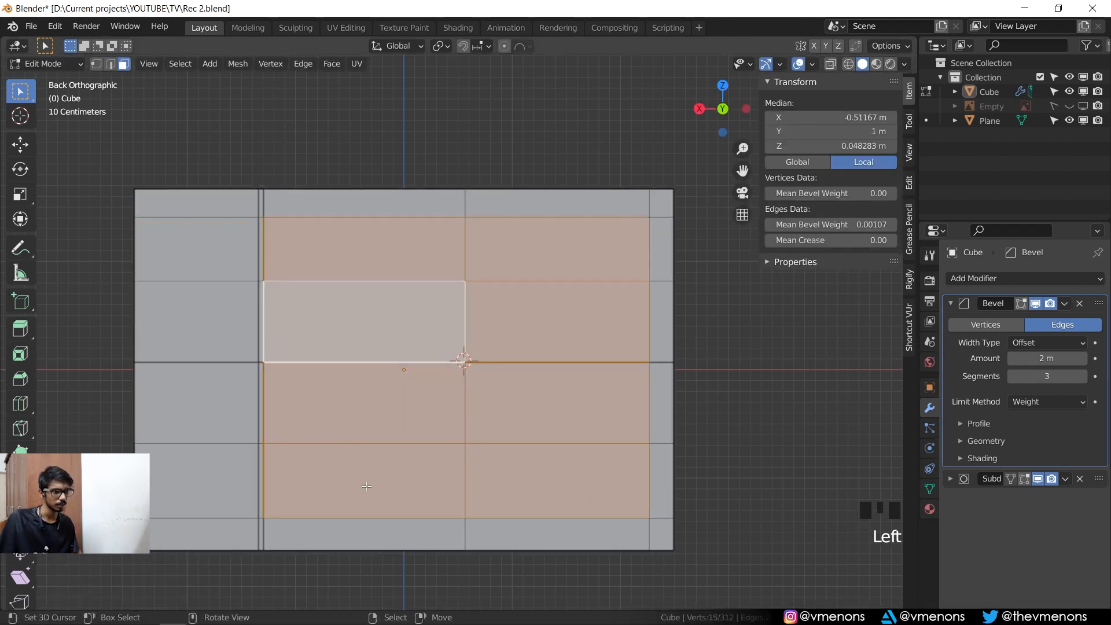
{"action": "scroll", "coordinate": [347, 475], "scroll_direction": "down", "scroll_amount": 2}
{"action": "middle_click_drag", "start_coordinate": [347, 476], "coordinate": [489, 494]}
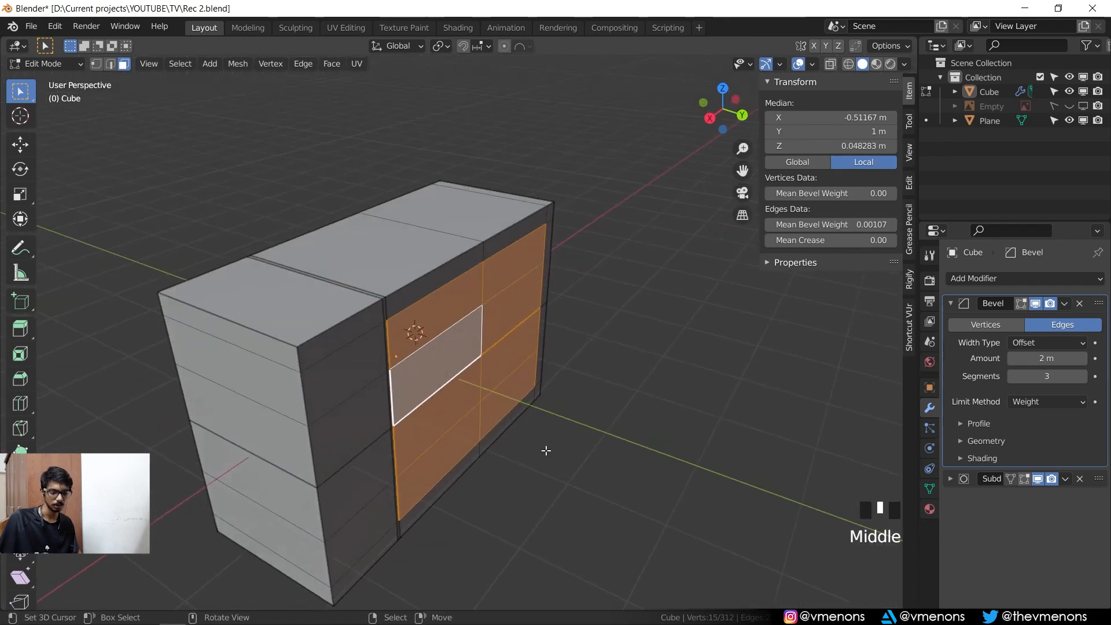
{"action": "key", "text": "e"}
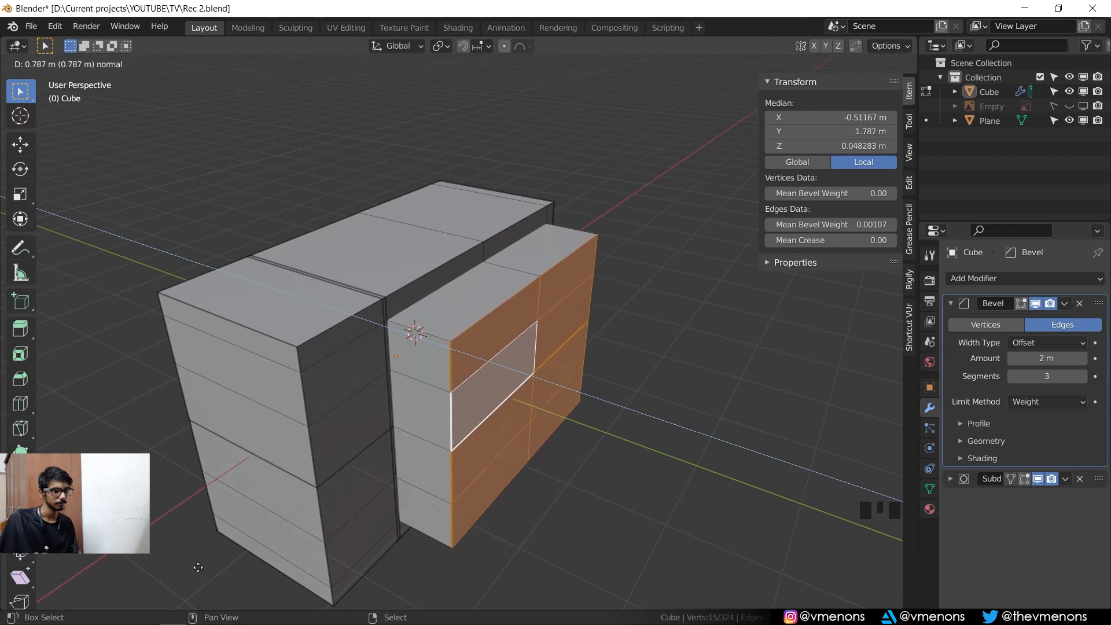
{"action": "left_click", "coordinate": [349, 536]}
- Scale the extruded back panel to about 0.75 along the Z axis
{"action": "middle_click_drag", "start_coordinate": [684, 366], "coordinate": [674, 268]}
{"action": "key", "text": "s"}
{"action": "key", "text": "z"}
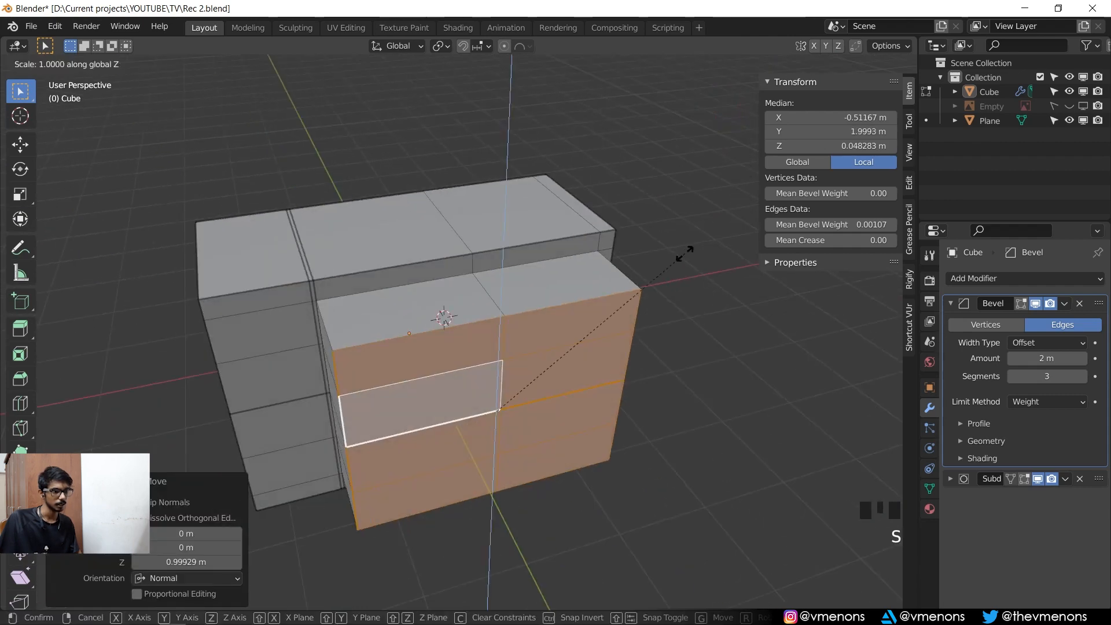
{"action": "left_click", "coordinate": [630, 434]}
{"action": "middle_click_drag", "start_coordinate": [630, 434], "coordinate": [584, 407]}
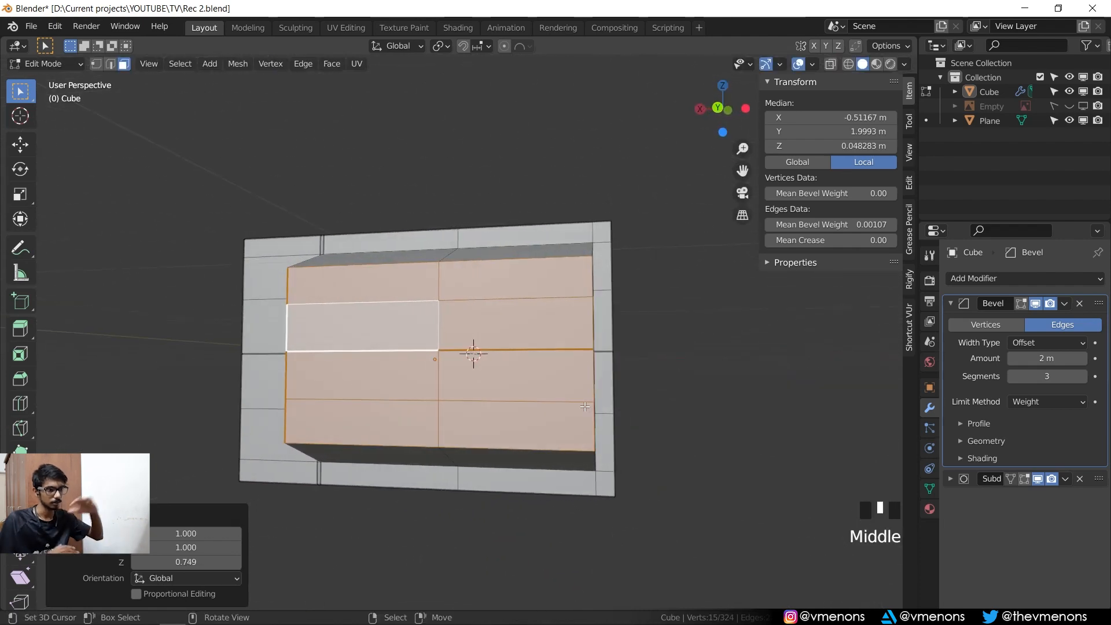
- Narrow the extruded back panel slightly along the X axis and check the smoothed shape in Object Mode
{"action": "middle_click_drag", "start_coordinate": [712, 379], "coordinate": [844, 347]}
{"action": "key", "text": "ctrl+KP_1"}
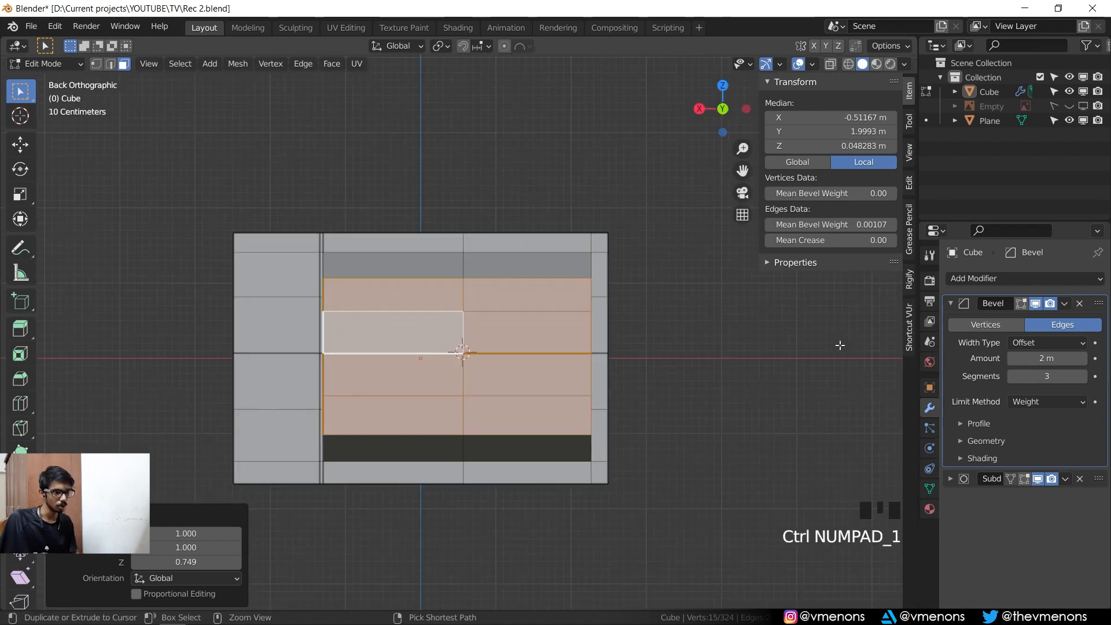
{"action": "key", "text": "s"}
{"action": "key", "text": "x"}
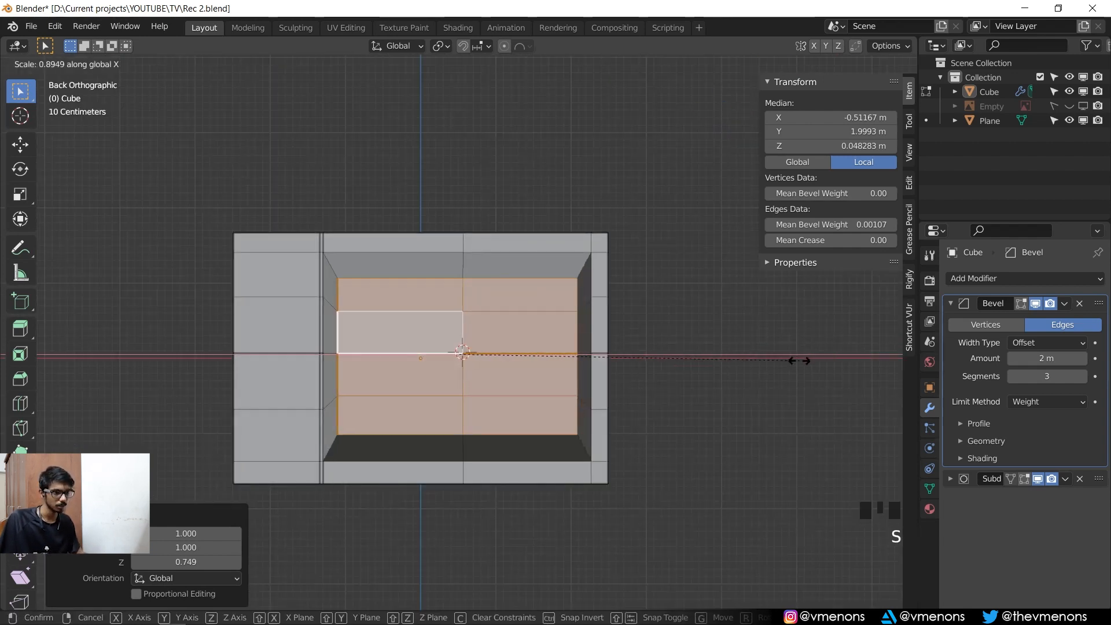
{"action": "left_click", "coordinate": [785, 361]}
{"action": "key", "text": "Tab"}
{"action": "middle_click_drag", "start_coordinate": [437, 356], "coordinate": [499, 415]}
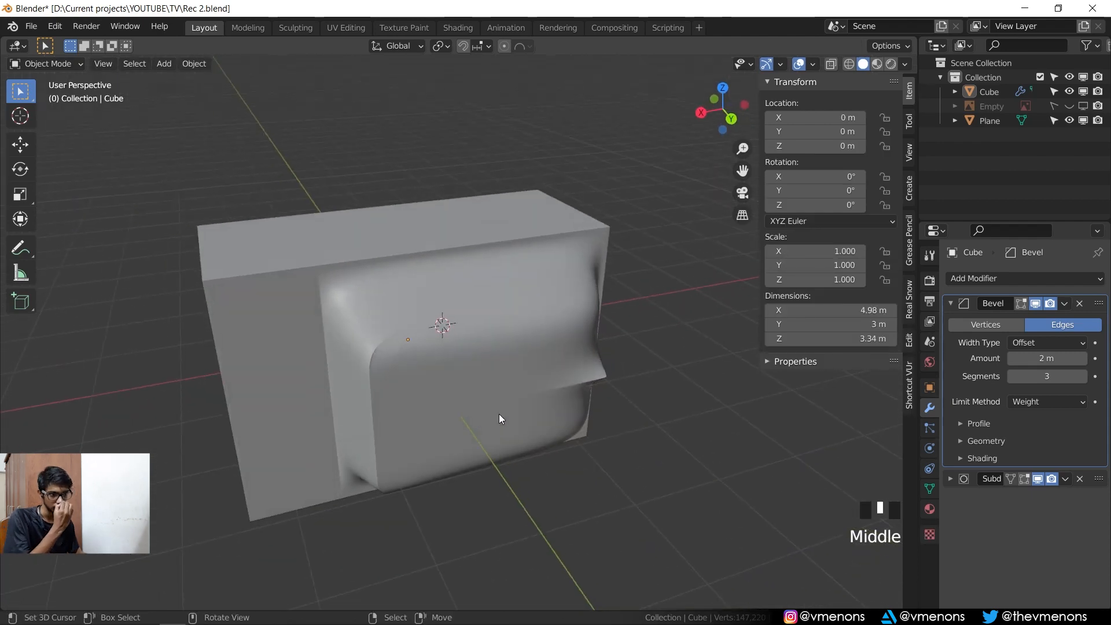
- Select the extruded block's outer top, bottom and right side edges, plus the lower corner and base edges on that side
{"action": "key", "text": "Tab"}
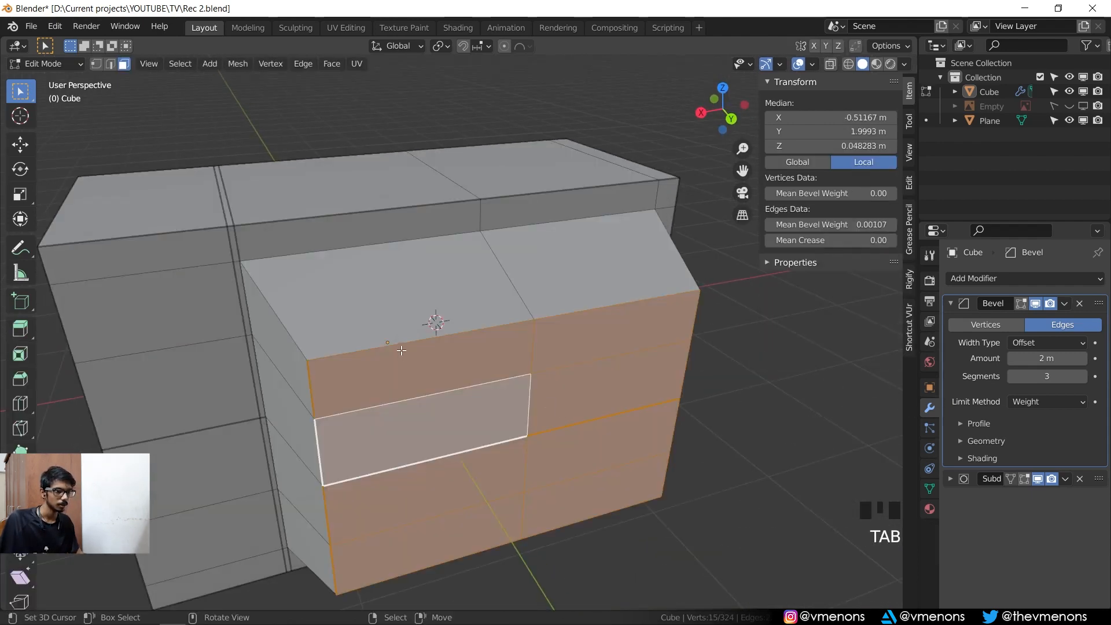
{"action": "key", "text": "2"}
{"action": "right_click", "coordinate": [401, 346], "text": "alt"}
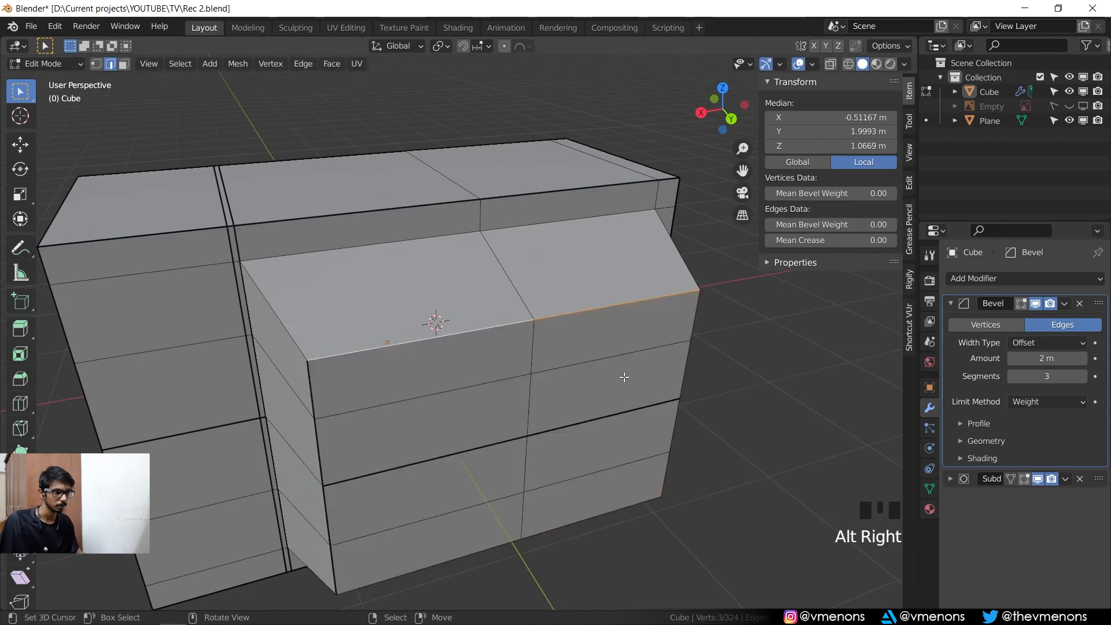
{"action": "middle_click_drag", "start_coordinate": [595, 392], "coordinate": [561, 448]}
{"action": "right_click", "coordinate": [529, 357], "text": "alt+shift"}
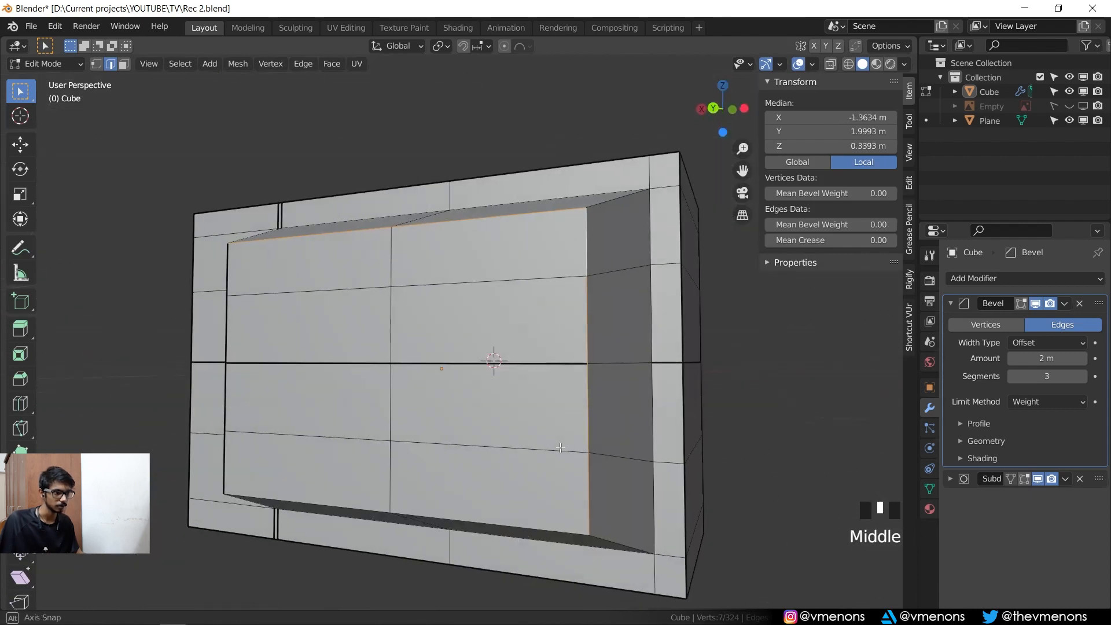
{"action": "right_click", "coordinate": [534, 516], "text": "alt+shift"}
{"action": "middle_click_drag", "start_coordinate": [534, 516], "coordinate": [585, 463]}
{"action": "right_click", "coordinate": [585, 463], "text": "alt+shift"}
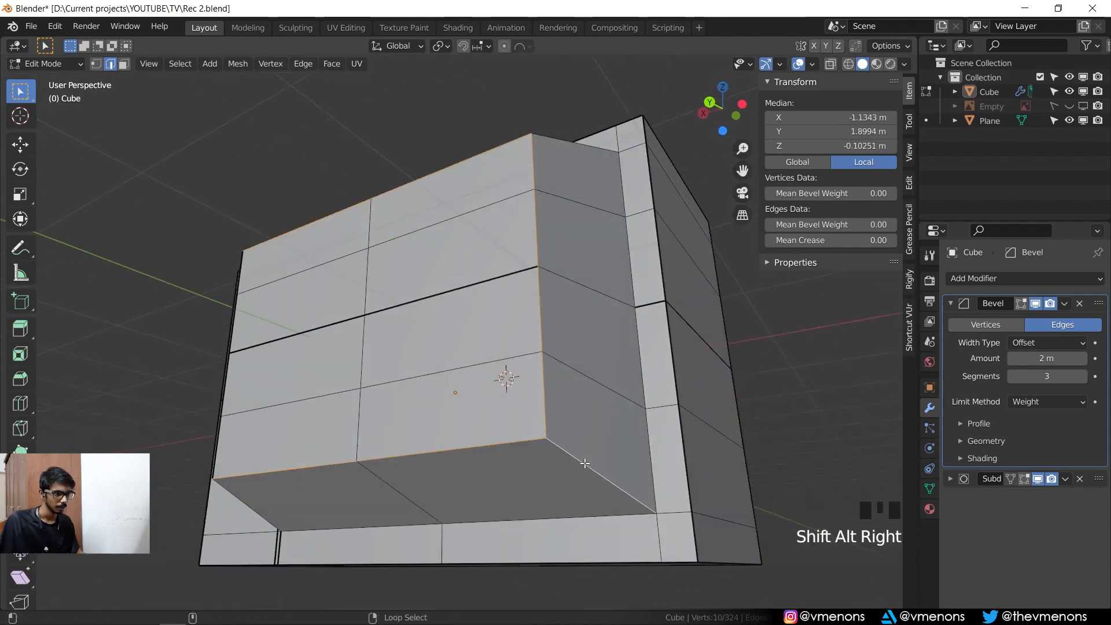
{"action": "right_click", "coordinate": [656, 465], "text": "alt+shift"}
- Add the extruded block's remaining base edges and sloping corner edges to the selection
{"action": "middle_click_drag", "start_coordinate": [656, 464], "coordinate": [384, 478]}
{"action": "right_click", "coordinate": [505, 516], "text": "alt+shift"}
{"action": "right_click", "coordinate": [335, 504], "text": "alt+shift"}
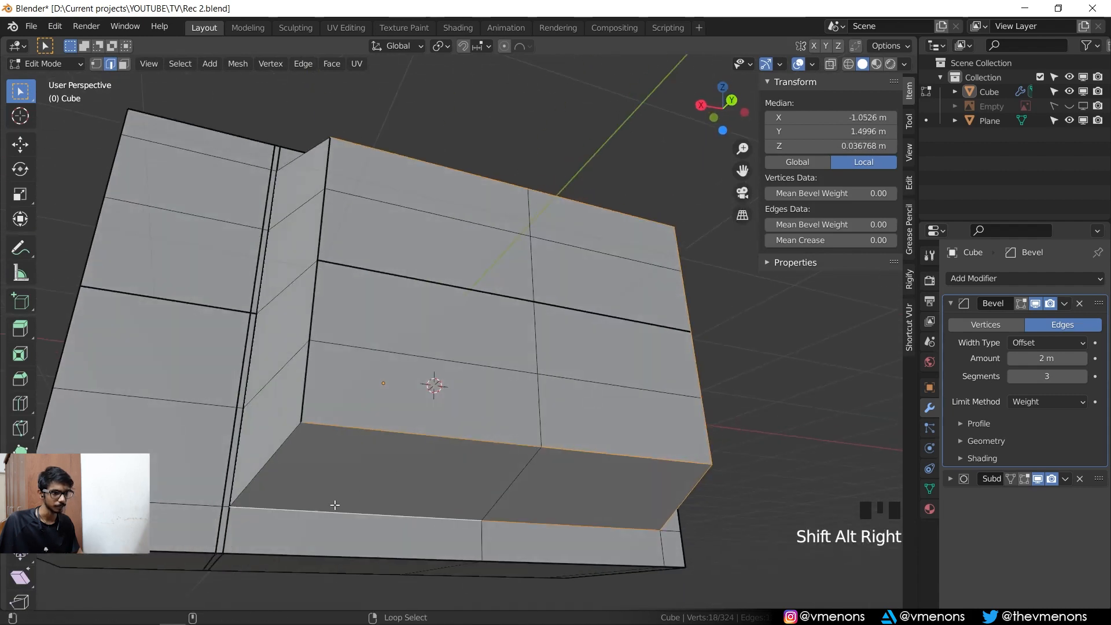
{"action": "right_click", "coordinate": [283, 466], "text": "alt+shift"}
{"action": "middle_click_drag", "start_coordinate": [283, 466], "coordinate": [411, 500]}
{"action": "right_click", "coordinate": [319, 331], "text": "alt+shift"}
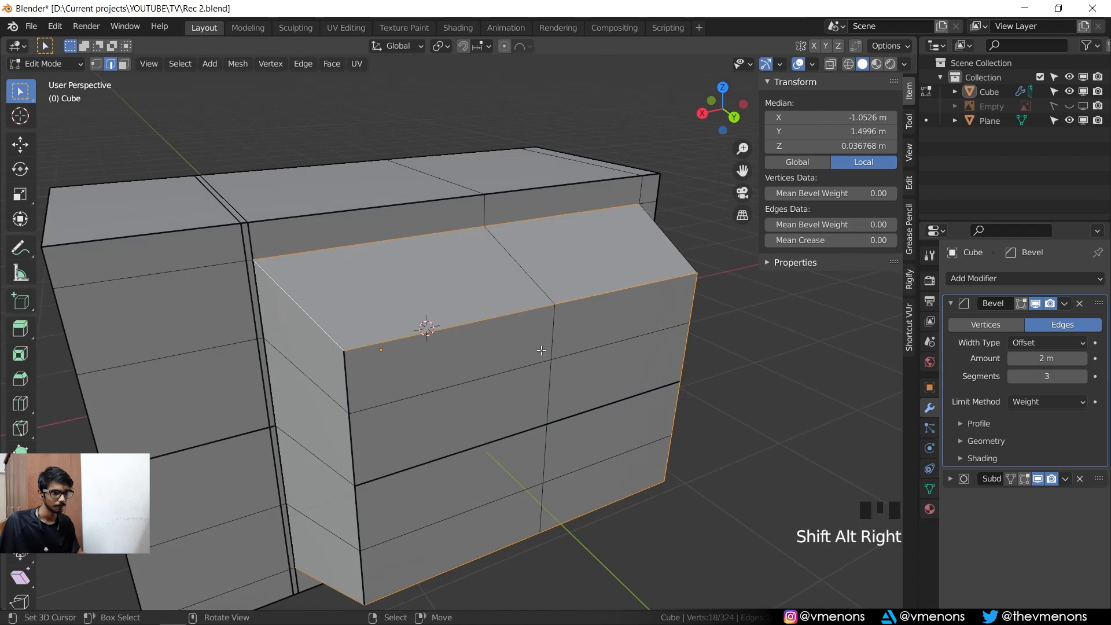
{"action": "middle_click_drag", "start_coordinate": [541, 352], "coordinate": [424, 343]}
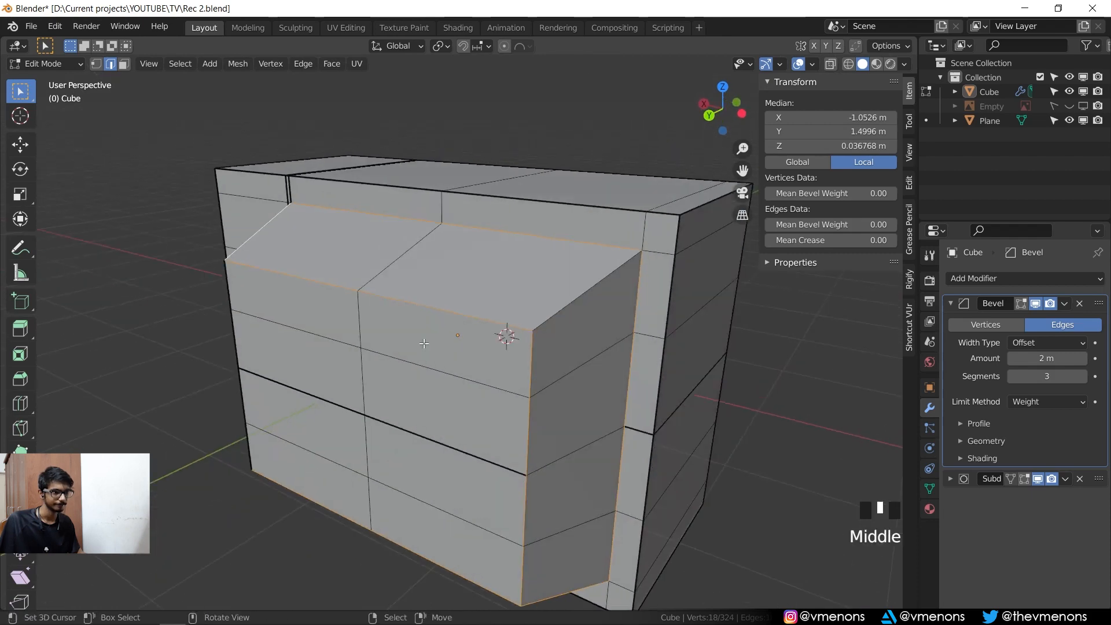
{"action": "right_click", "coordinate": [594, 287], "text": "alt+shift"}
- Set the selected edges' mean bevel weight to 0.005, check the result in Object Mode and save the file
{"action": "left_click", "coordinate": [822, 227]}
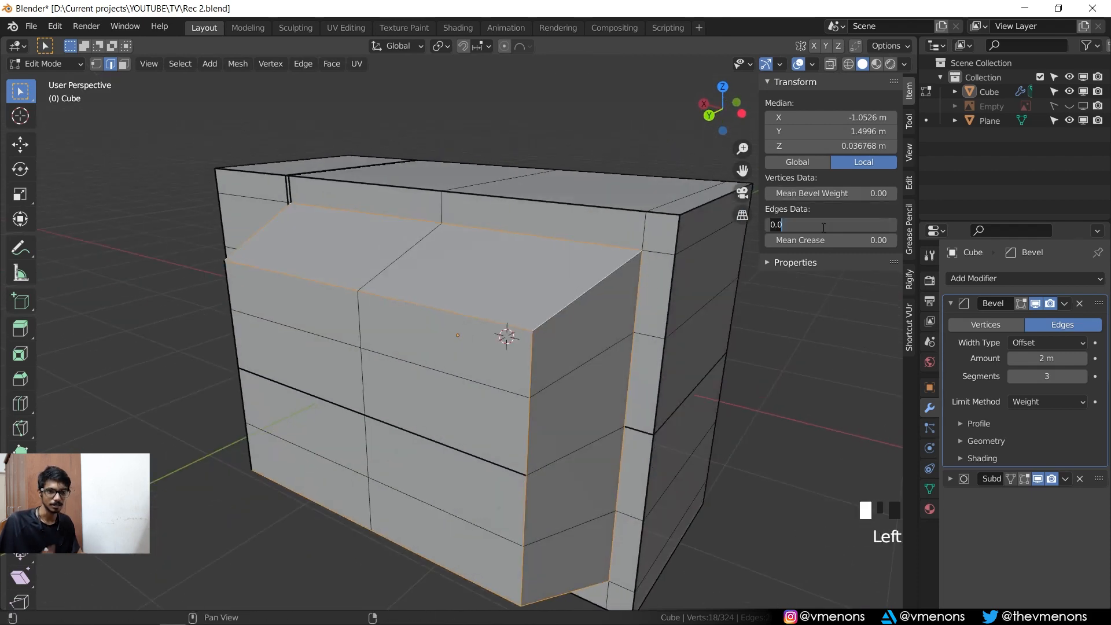
{"action": "type", "text": "0.002"}
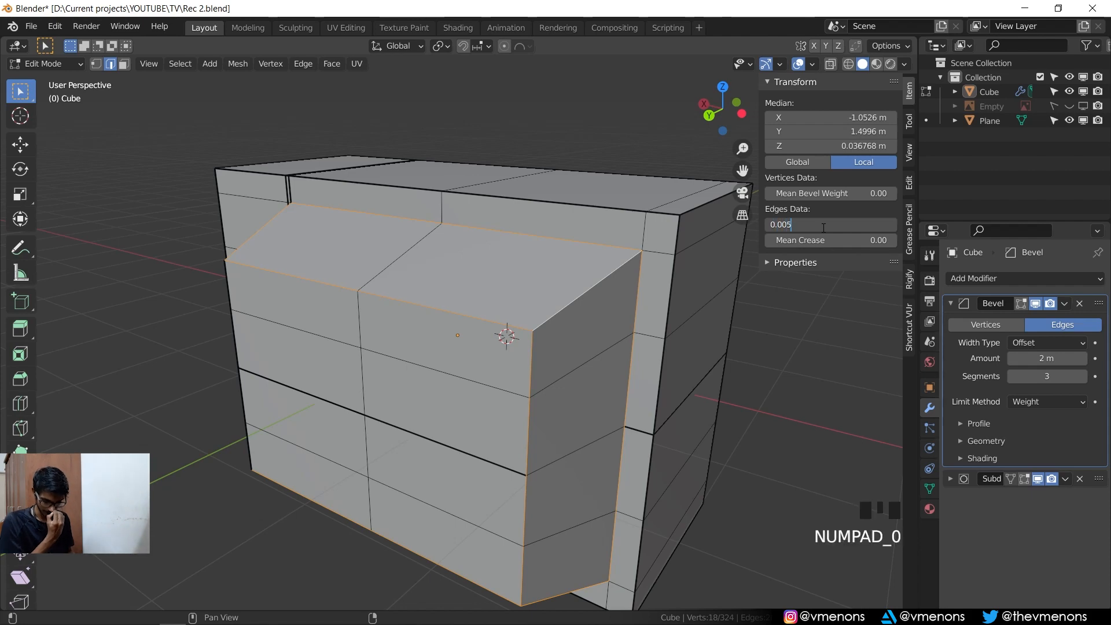
{"action": "key", "text": "Return"}
{"action": "middle_click_drag", "start_coordinate": [475, 353], "coordinate": [414, 400]}
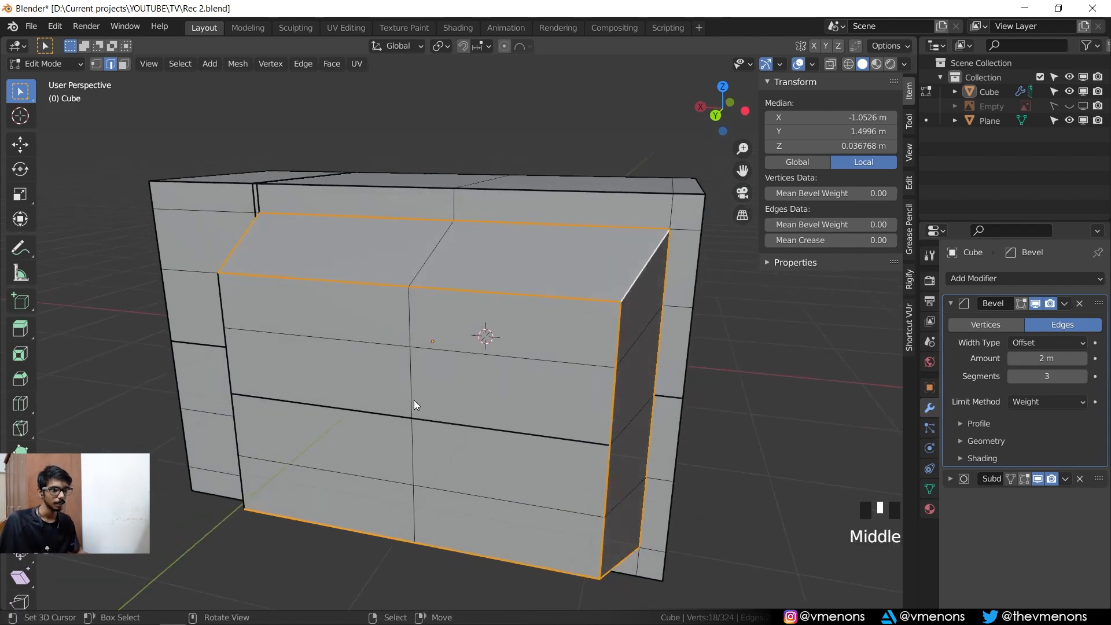
{"action": "key", "text": "Tab"}
{"action": "middle_click_drag", "start_coordinate": [555, 401], "coordinate": [494, 374]}
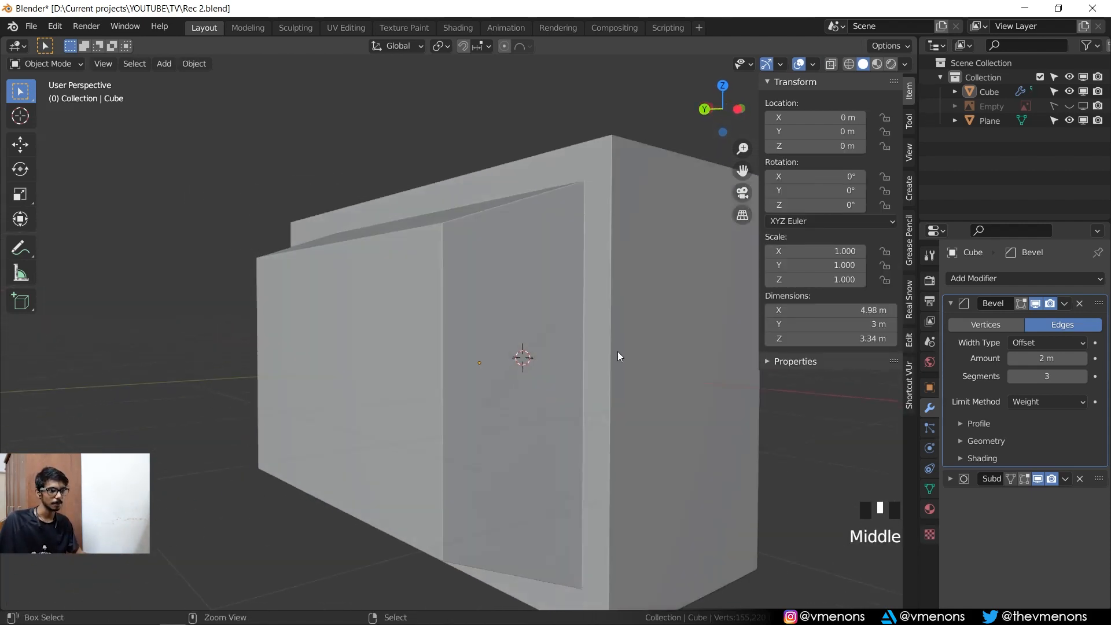
{"action": "key", "text": "ctrl+s"}
- Select the vertical edge loop near the body's side and give it a mean bevel weight of about 0.004
{"action": "key", "text": "Tab"}
{"action": "middle_click_drag", "start_coordinate": [619, 358], "coordinate": [609, 300]}
{"action": "right_click", "coordinate": [582, 379], "text": "alt"}
{"action": "right_click", "coordinate": [712, 538], "text": "alt+shift"}
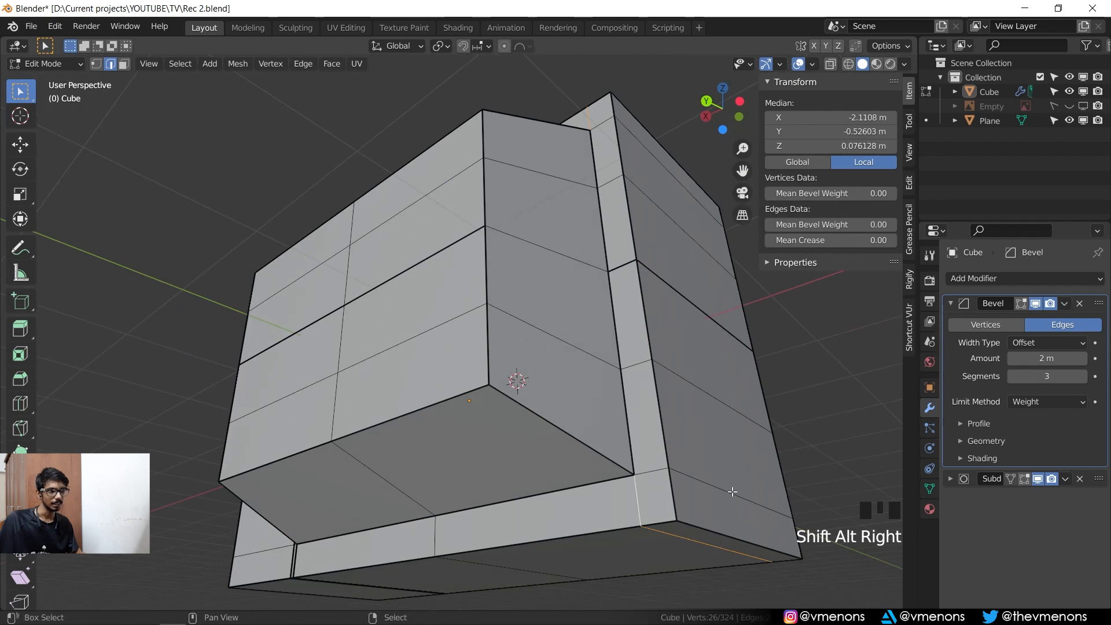
{"action": "middle_click_drag", "start_coordinate": [712, 538], "coordinate": [625, 489]}
{"action": "scroll", "coordinate": [687, 449], "scroll_direction": "up", "scroll_amount": 2}
{"action": "scroll", "coordinate": [669, 434], "scroll_direction": "down", "scroll_amount": 2}
{"action": "scroll", "coordinate": [651, 446], "scroll_direction": "down", "scroll_amount": 2}
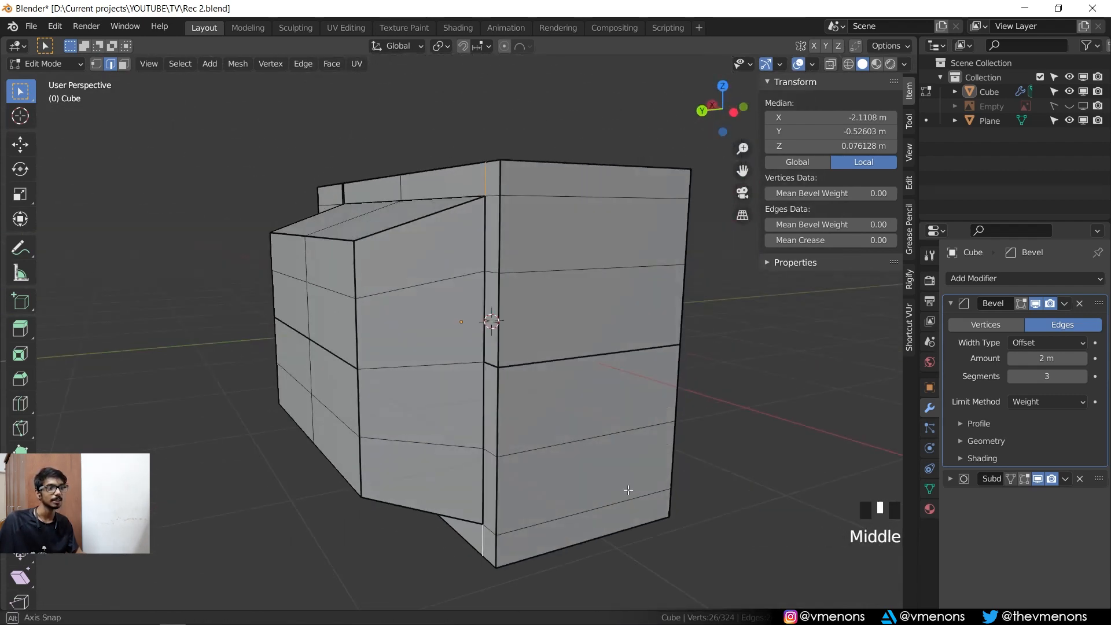
{"action": "middle_click_drag", "start_coordinate": [577, 303], "coordinate": [625, 330]}
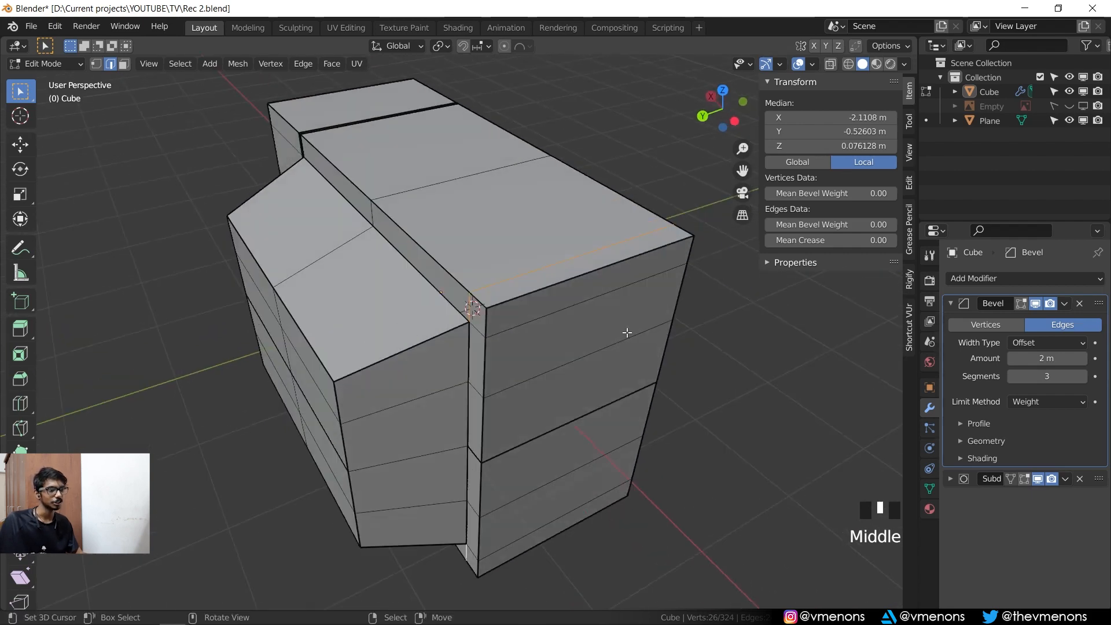
{"action": "left_click", "coordinate": [870, 230]}
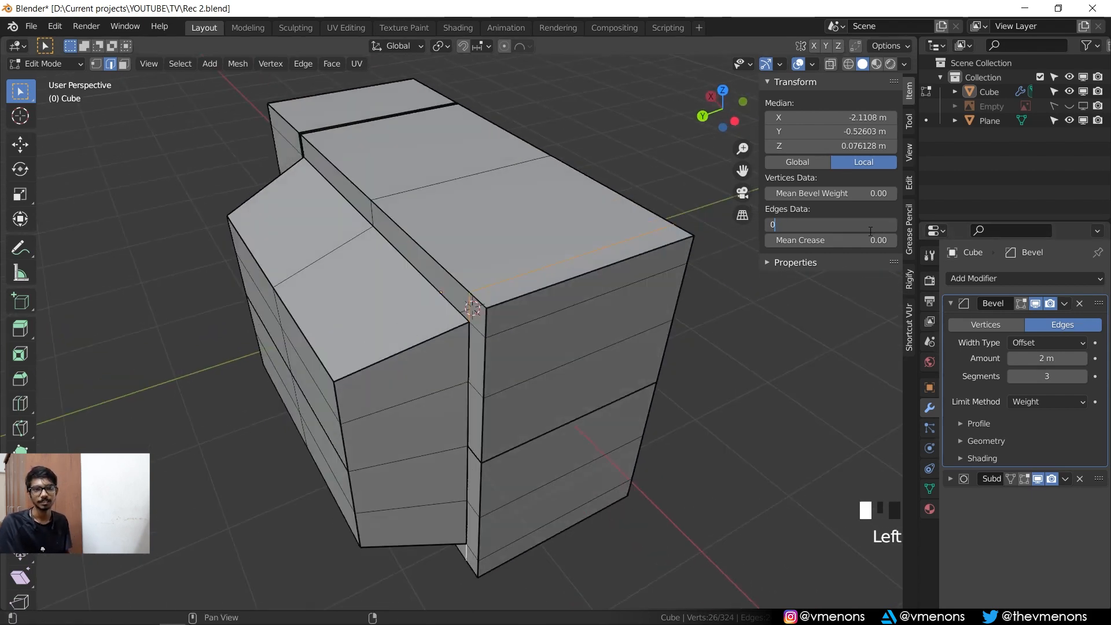
{"action": "type", "text": "0.00"}
{"action": "key", "text": "Return"}
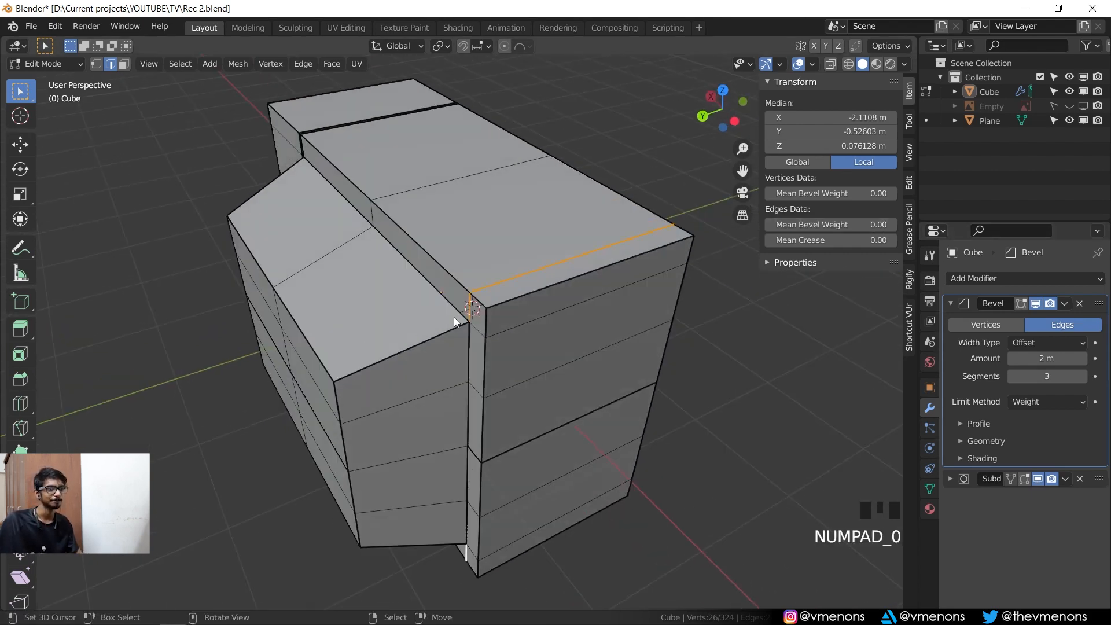
- Check the sharpened body in Object Mode and save the file
{"action": "key", "text": "Tab"}
{"action": "middle_click_drag", "start_coordinate": [478, 324], "coordinate": [548, 289]}
{"action": "key", "text": "ctrl+s"}
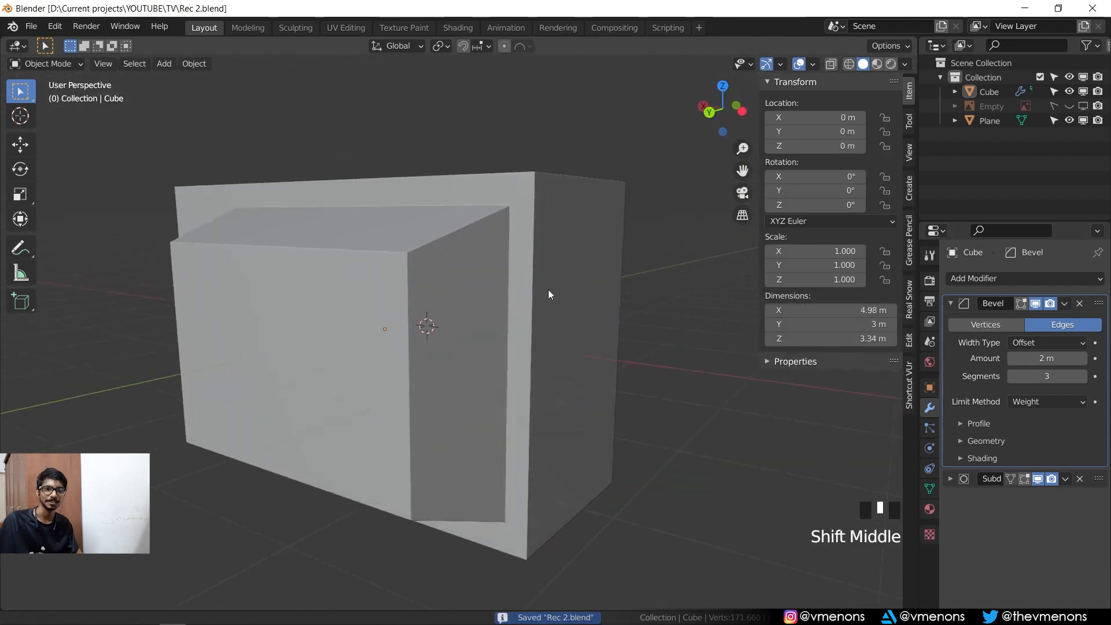
- Switch the TV body to Edit Mode and view it straight from the back
{"action": "middle_click_drag", "start_coordinate": [424, 286], "coordinate": [489, 253], "text": "shift"}
{"action": "right_click", "coordinate": [411, 268]}
{"action": "key", "text": "Tab"}
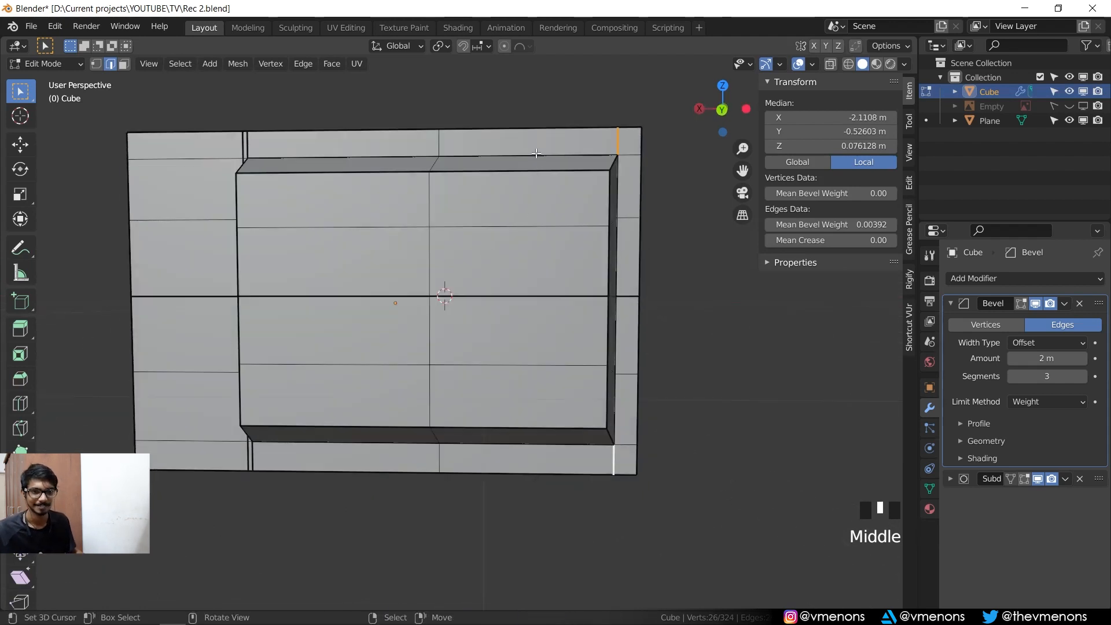
{"action": "key", "text": "ctrl+KP_1"}
{"action": "scroll", "coordinate": [534, 184], "scroll_direction": "up", "scroll_amount": 1}
{"action": "scroll", "coordinate": [533, 185], "scroll_direction": "up", "scroll_amount": 1, "text": "shift"}
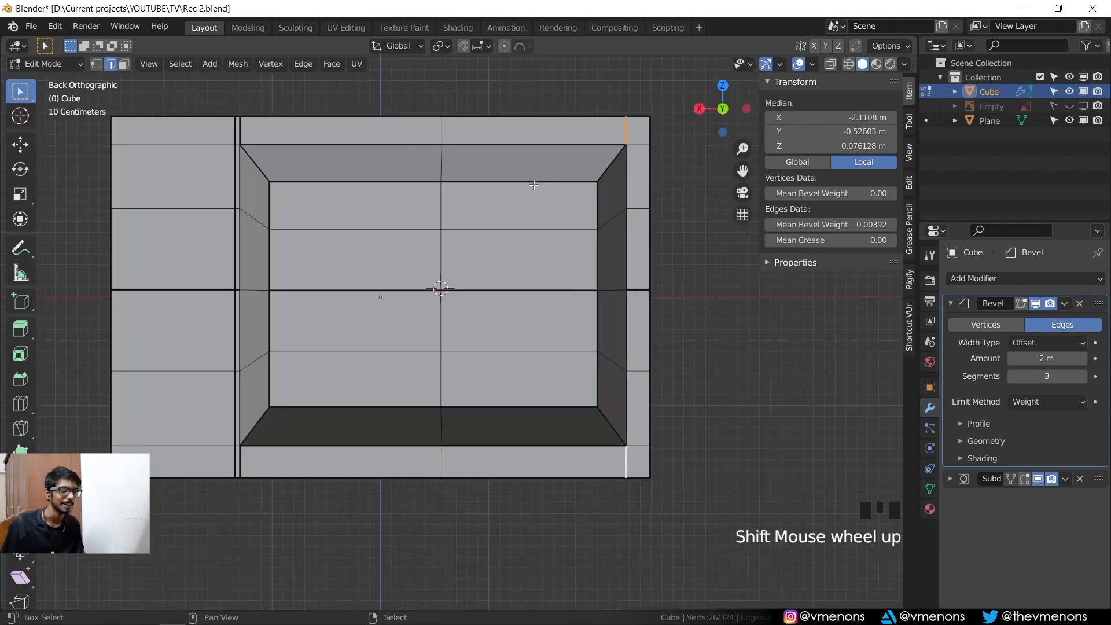
{"action": "middle_click_drag", "start_coordinate": [533, 185], "coordinate": [533, 220], "text": "shift"}
{"action": "key", "text": "ctrl+r"}
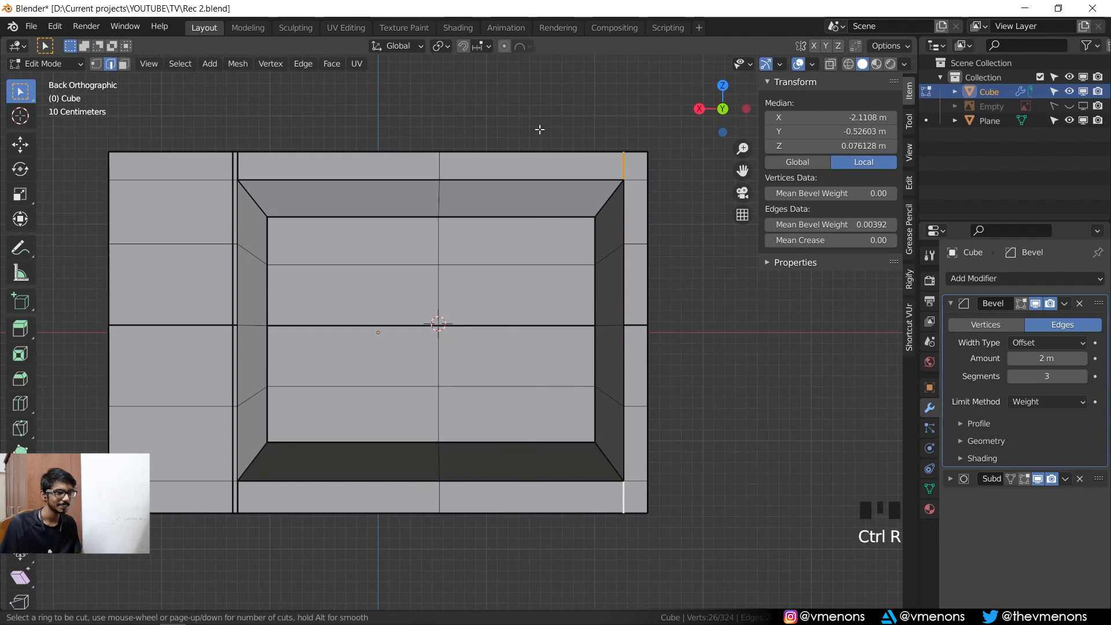
{"action": "left_click", "coordinate": [527, 160]}
{"action": "left_click", "coordinate": [527, 161]}
{"action": "key", "text": "ctrl+z"}
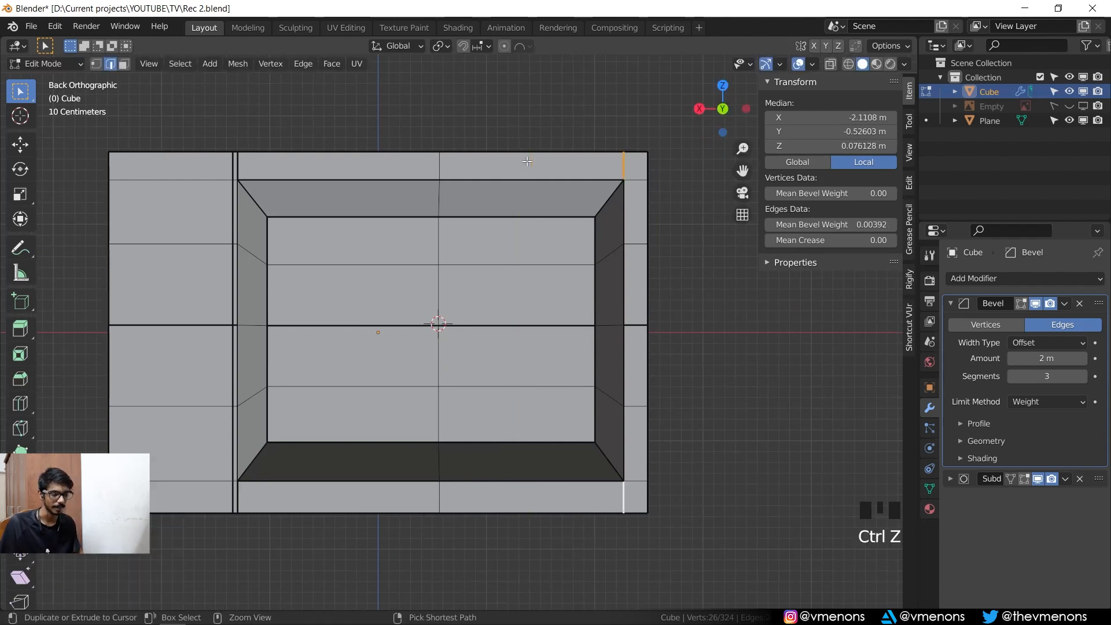
- Add two vertical loop cuts through the tapered back block, one midway between its centre edge and each side
{"action": "key", "text": "ctrl+r"}
{"action": "left_click", "coordinate": [526, 161]}
{"action": "left_click", "coordinate": [526, 161]}
{"action": "key", "text": "ctrl+r"}
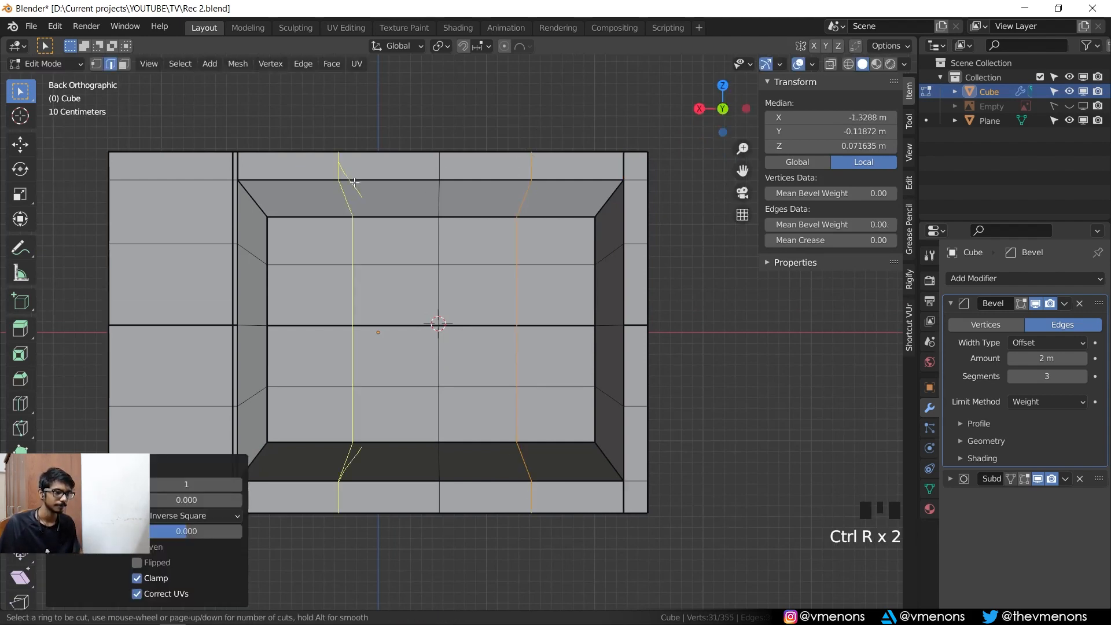
{"action": "left_click", "coordinate": [354, 169]}
{"action": "left_click", "coordinate": [354, 169]}
{"action": "scroll", "coordinate": [565, 280], "scroll_direction": "up", "scroll_amount": 1}
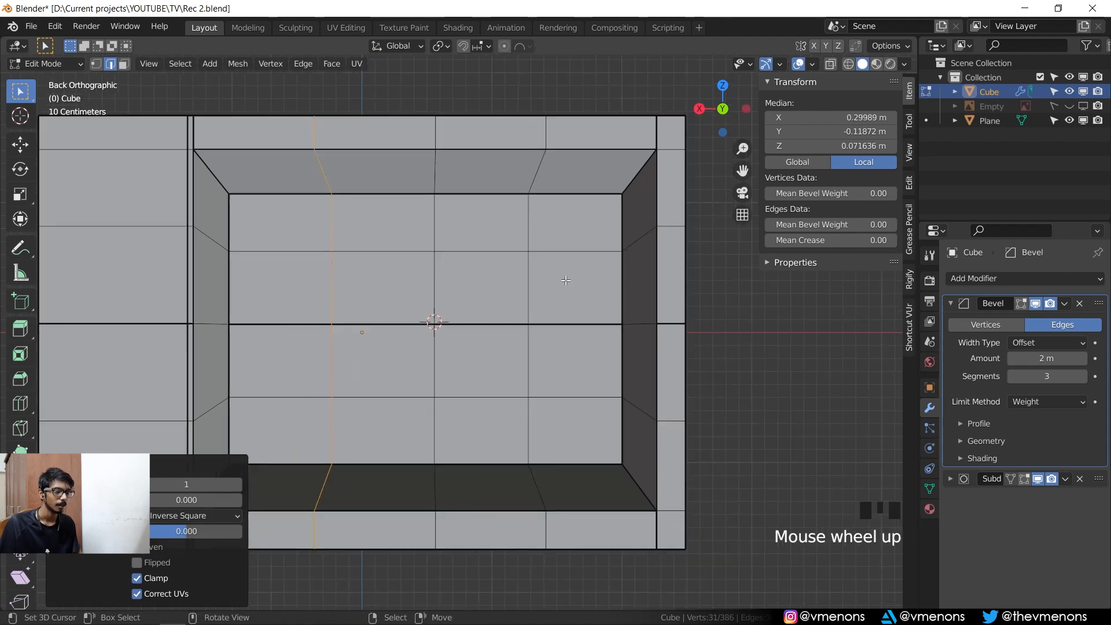
{"action": "middle_click_drag", "start_coordinate": [550, 283], "coordinate": [563, 284], "text": "shift"}
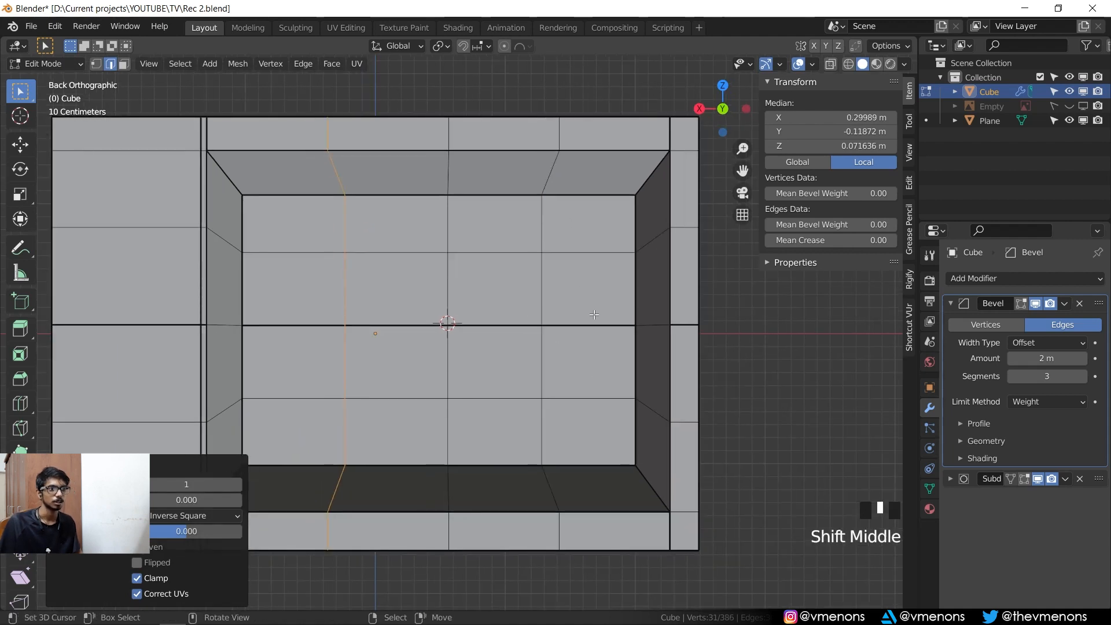
- Select the upper horizontal row of edges across the block's rear face and move it slightly down along Z
{"action": "key", "text": "2"}
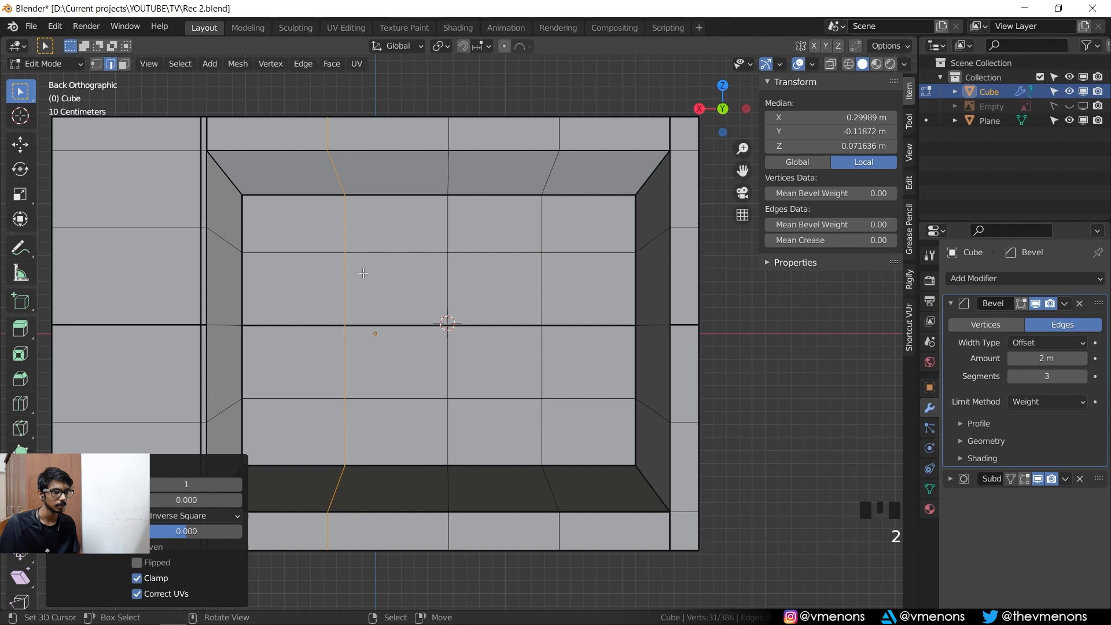
{"action": "right_click", "coordinate": [297, 247]}
{"action": "right_click", "coordinate": [588, 253], "text": "ctrl"}
{"action": "key", "text": "g"}
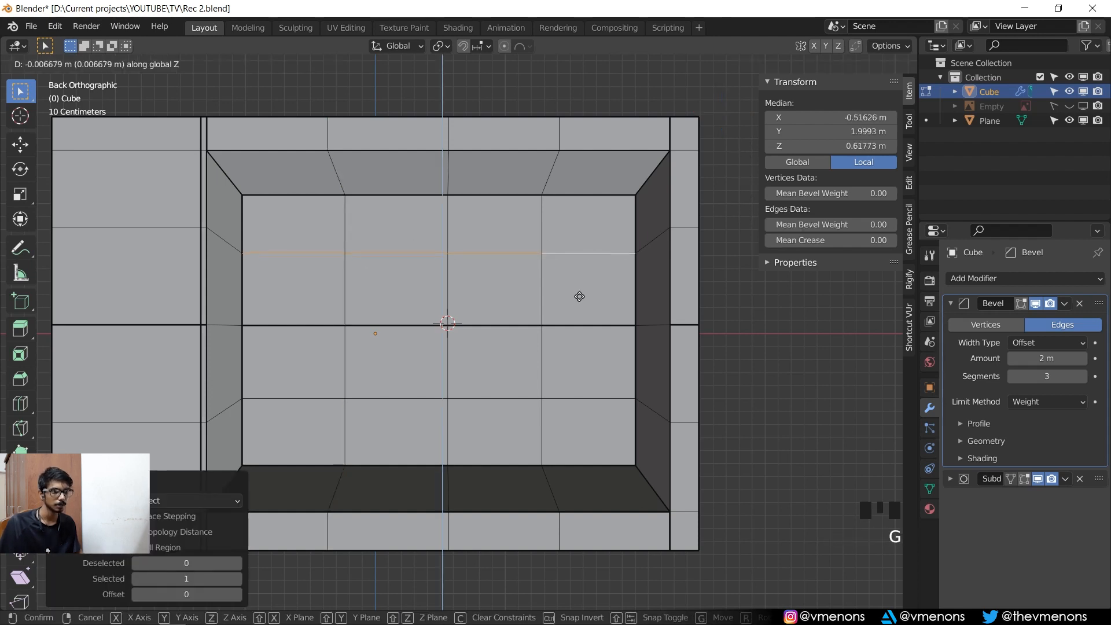
{"action": "left_click", "coordinate": [550, 332]}
- Select the lower horizontal row of edges across the block's rear face and move it up about 0.057 m along Z
{"action": "right_click", "coordinate": [297, 398]}
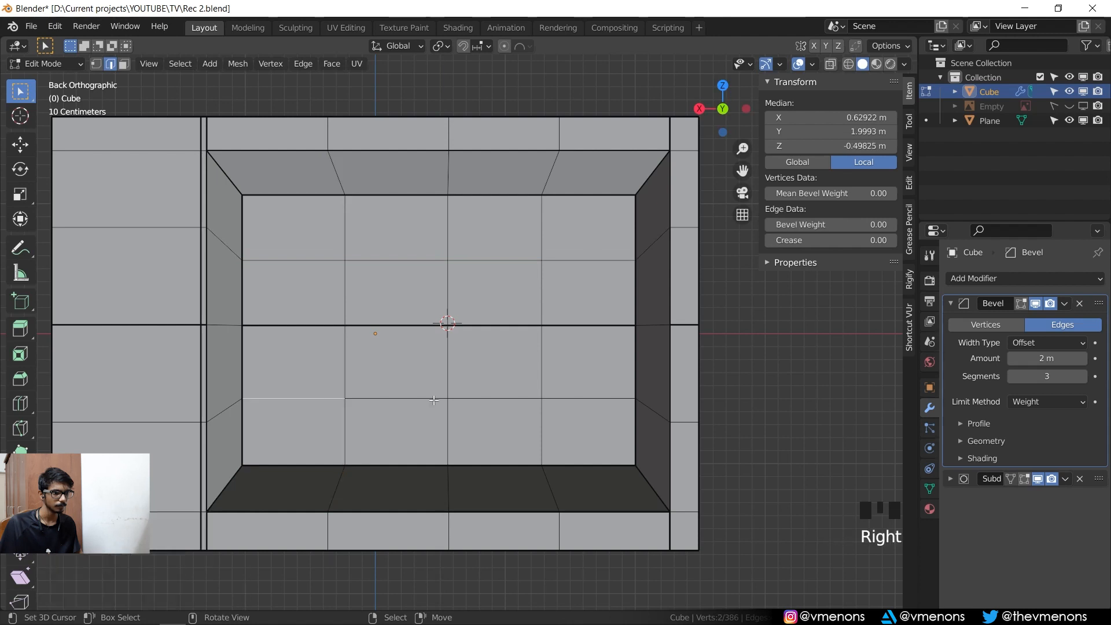
{"action": "right_click", "coordinate": [596, 394], "text": "ctrl"}
{"action": "key", "text": "g"}
{"action": "key", "text": "z"}
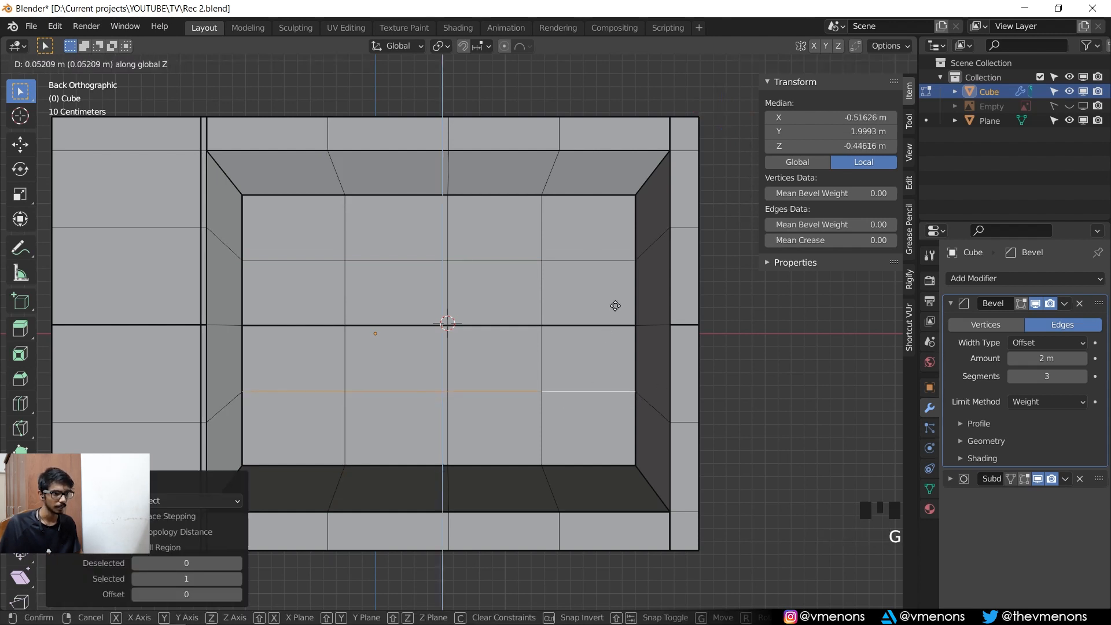
{"action": "left_click", "coordinate": [643, 320]}
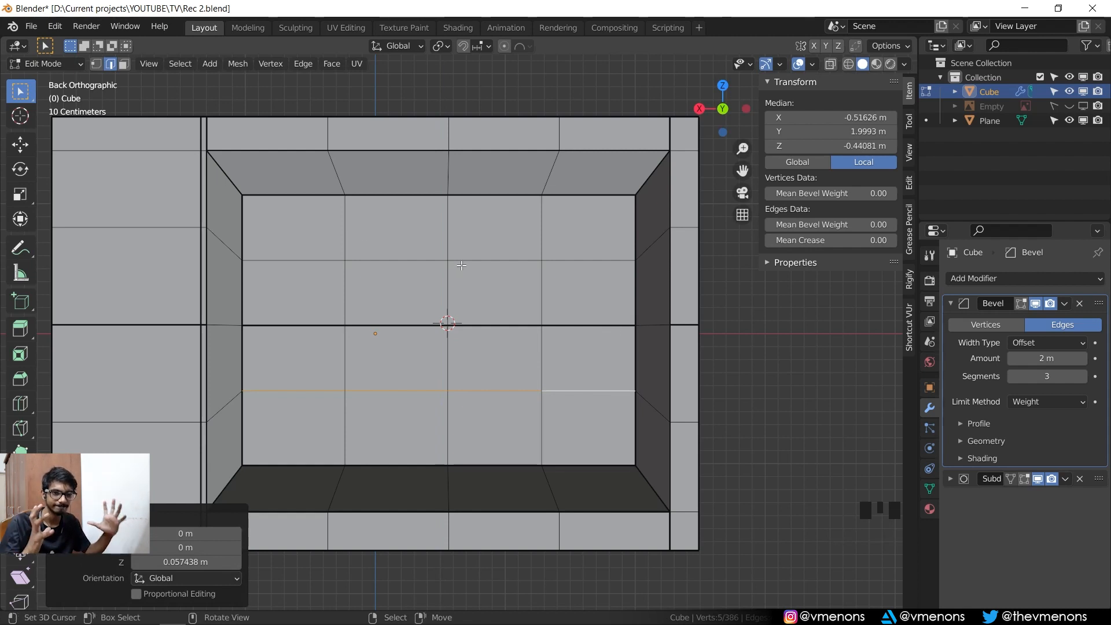
- Switch to the reference image board, examine the TV back photos and their connector recess, and return to Blender
{"action": "mouse_move", "coordinate": [366, 623]}
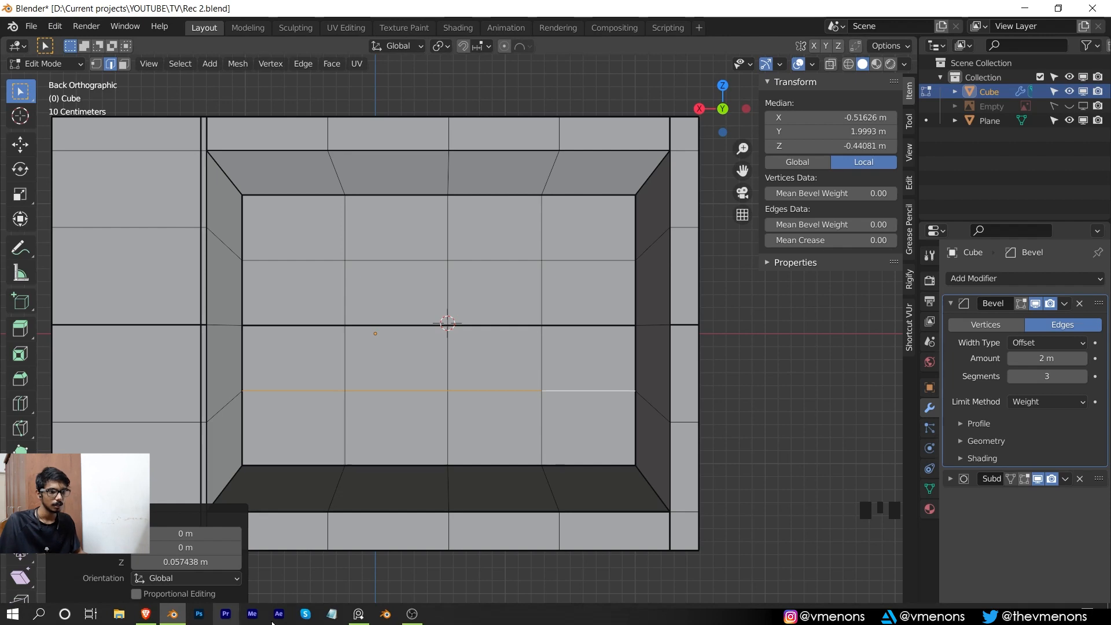
{"action": "left_click", "coordinate": [360, 615]}
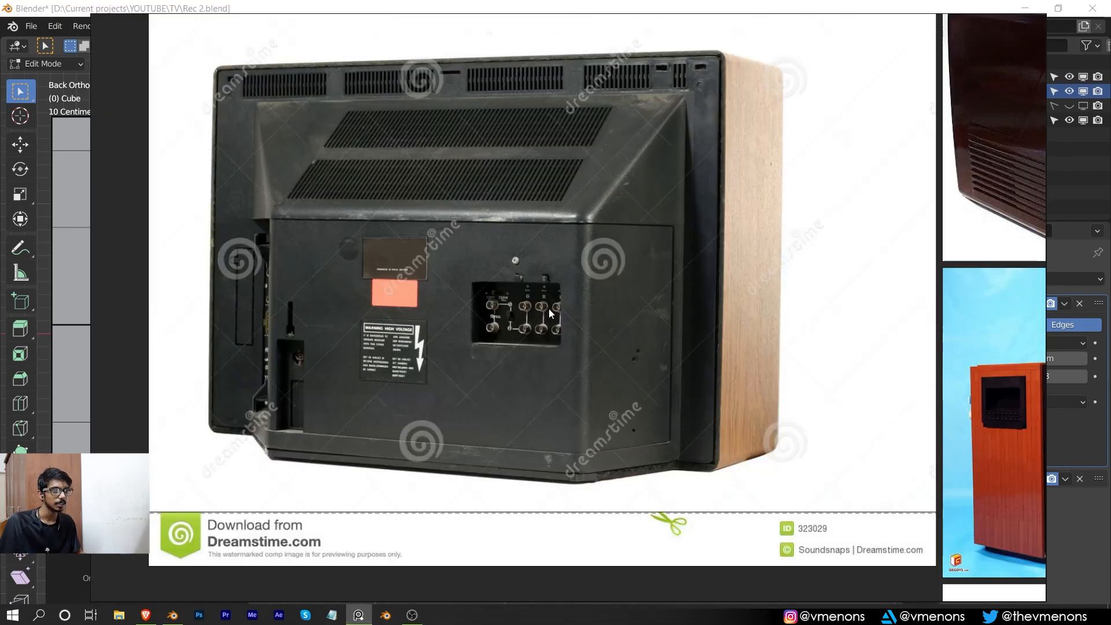
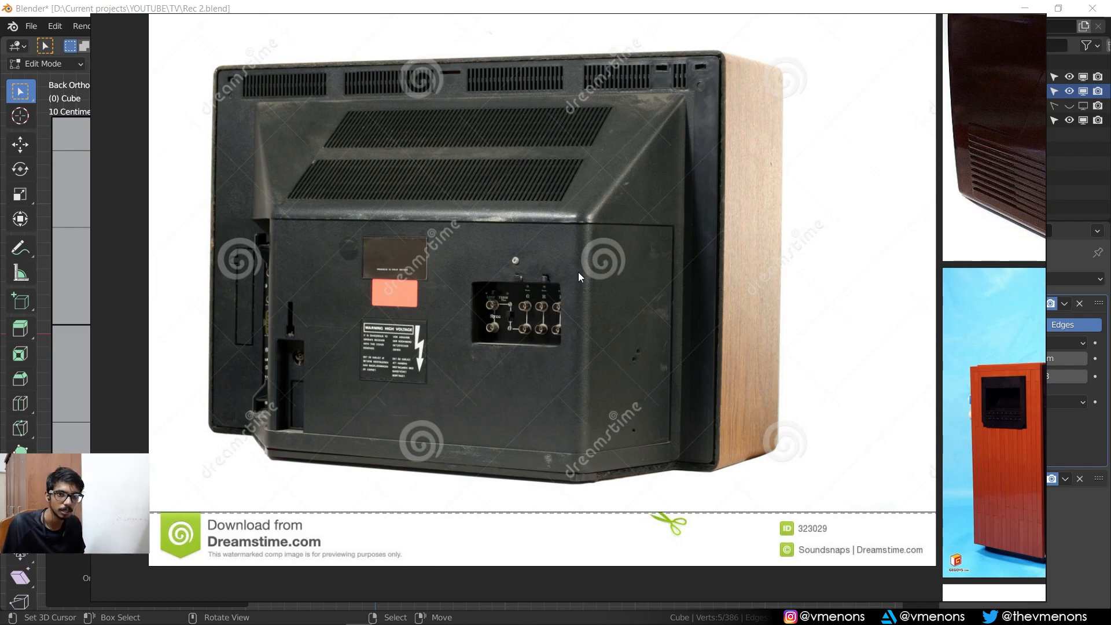
{"action": "scroll", "coordinate": [541, 377], "scroll_direction": "down", "scroll_amount": 2}
{"action": "scroll", "coordinate": [718, 322], "scroll_direction": "down", "scroll_amount": 2}
{"action": "middle_click_drag", "start_coordinate": [720, 322], "coordinate": [387, 277]}
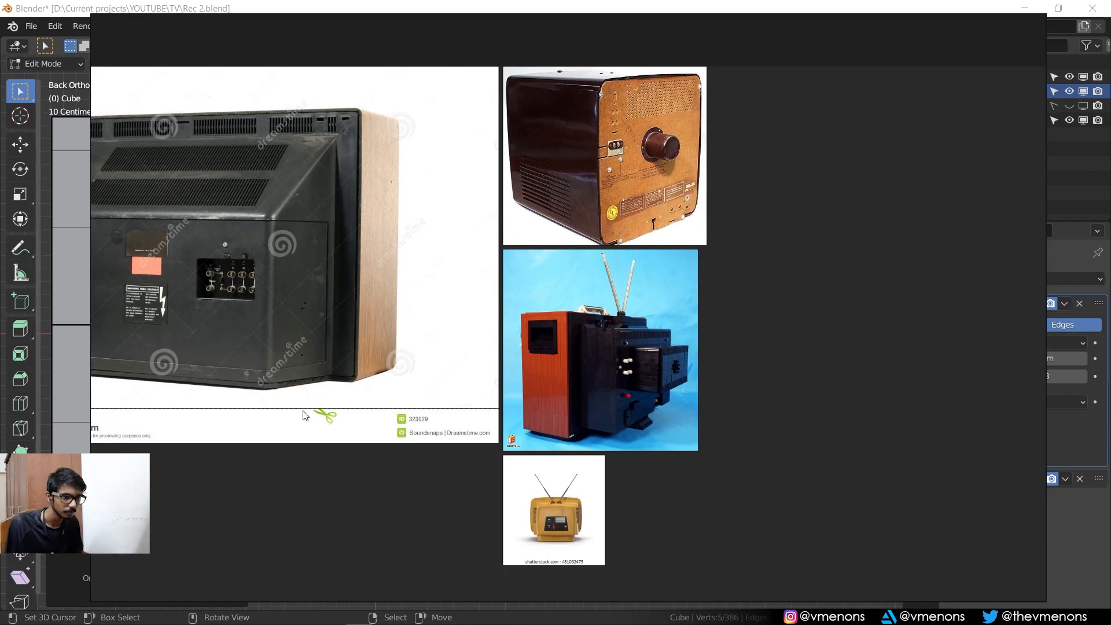
{"action": "scroll", "coordinate": [304, 410], "scroll_direction": "down", "scroll_amount": 2}
{"action": "middle_click_drag", "start_coordinate": [403, 415], "coordinate": [504, 423]}
{"action": "left_click", "coordinate": [55, 4]}
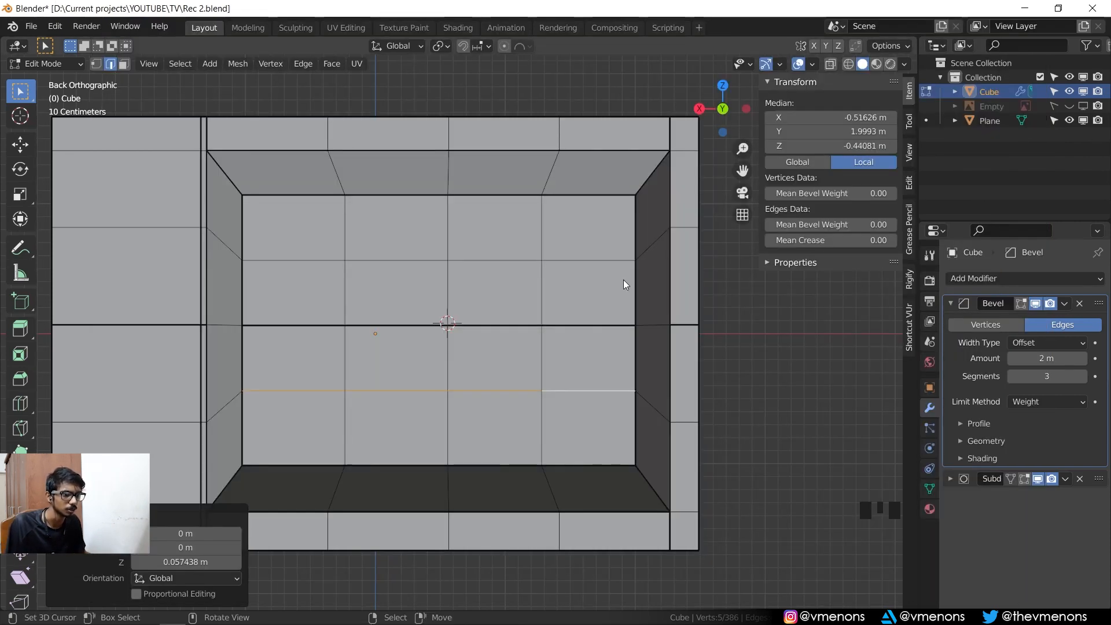
- Compare the block's rear face with the connector recess in the reference photo and return to the model
{"action": "scroll", "coordinate": [623, 279], "scroll_direction": "up", "scroll_amount": 1}
{"action": "middle_click_drag", "start_coordinate": [614, 301], "coordinate": [596, 304], "text": "shift"}
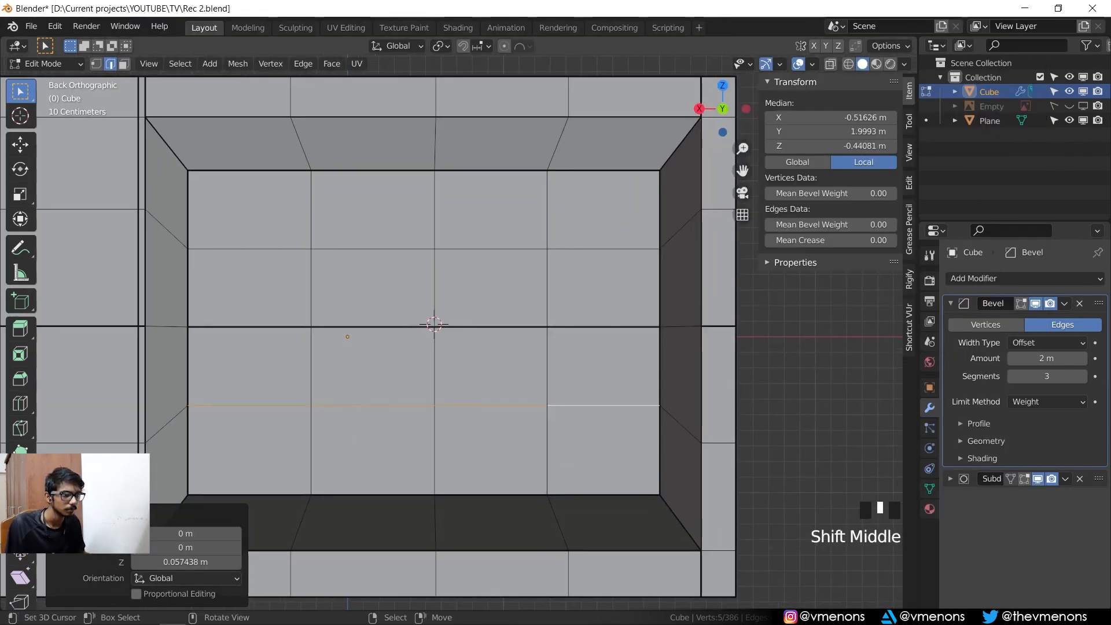
{"action": "right_click", "coordinate": [507, 273]}
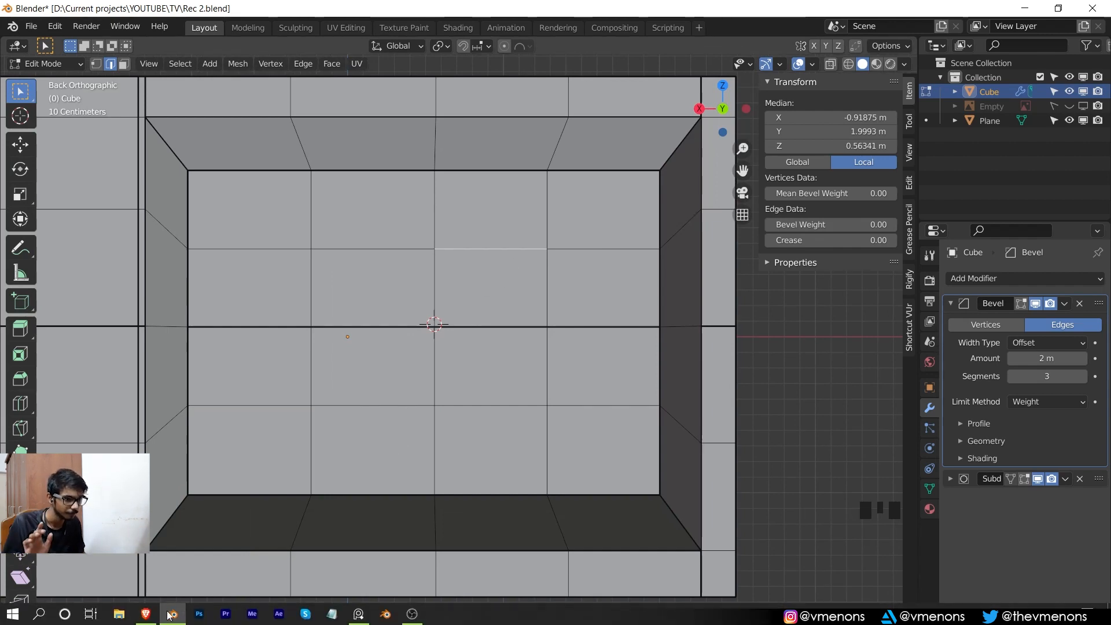
{"action": "left_click", "coordinate": [359, 613]}
{"action": "scroll", "coordinate": [367, 383], "scroll_direction": "up", "scroll_amount": 5}
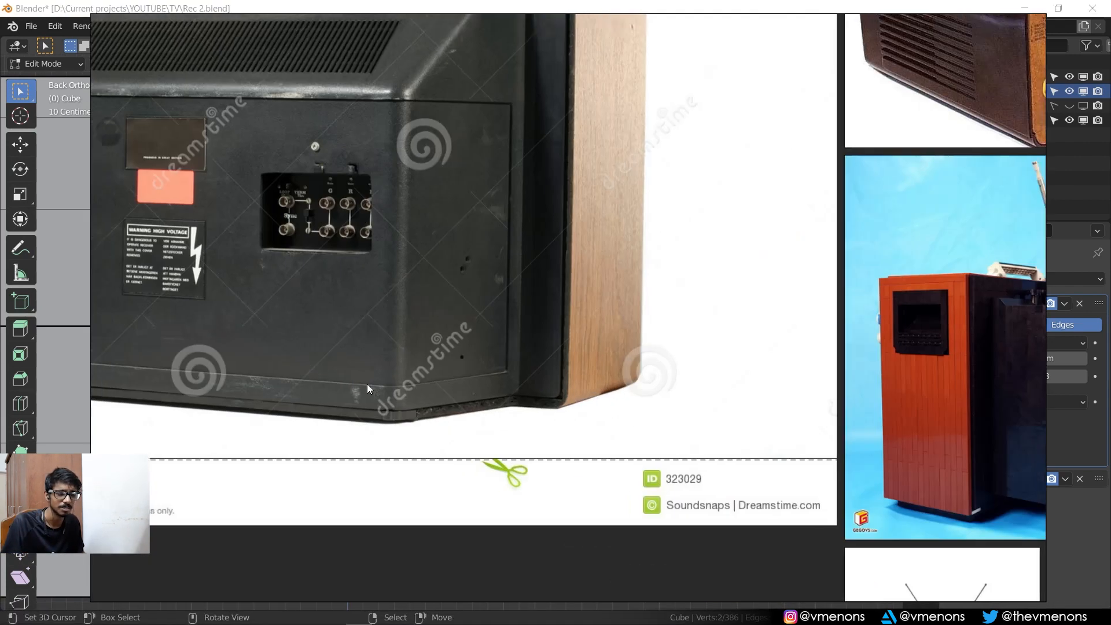
{"action": "left_click", "coordinate": [57, 4]}
- Try insetting the rear face just above the middle edge and right of centre by about 0.059 m
{"action": "key", "text": "3"}
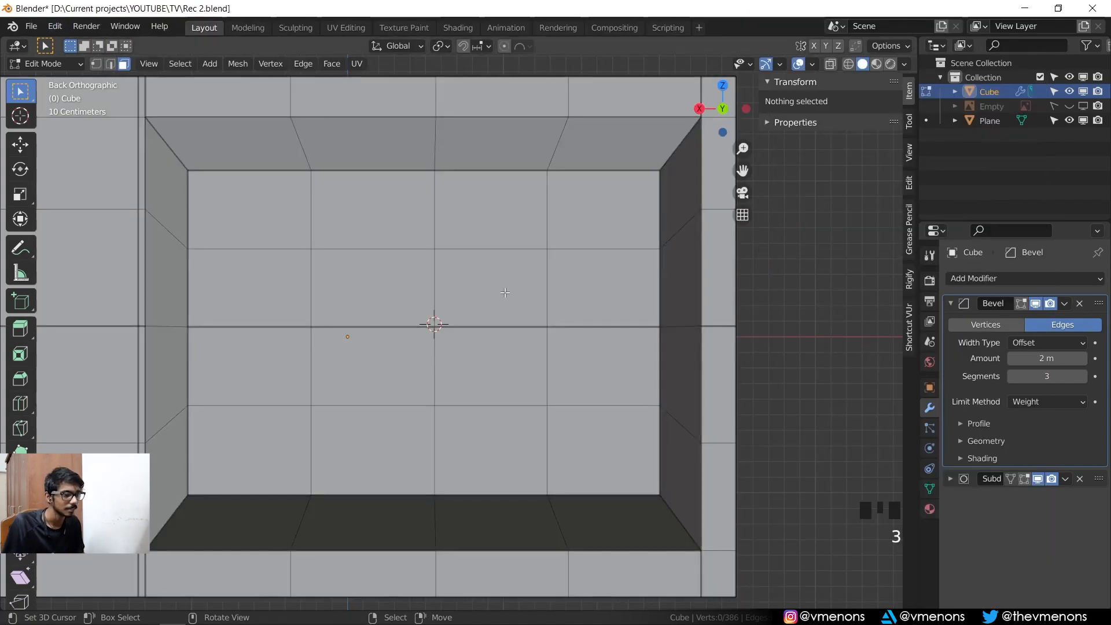
{"action": "right_click", "coordinate": [505, 290]}
{"action": "scroll", "coordinate": [585, 273], "scroll_direction": "up", "scroll_amount": 2}
{"action": "middle_click_drag", "start_coordinate": [585, 273], "coordinate": [583, 260], "text": "shift"}
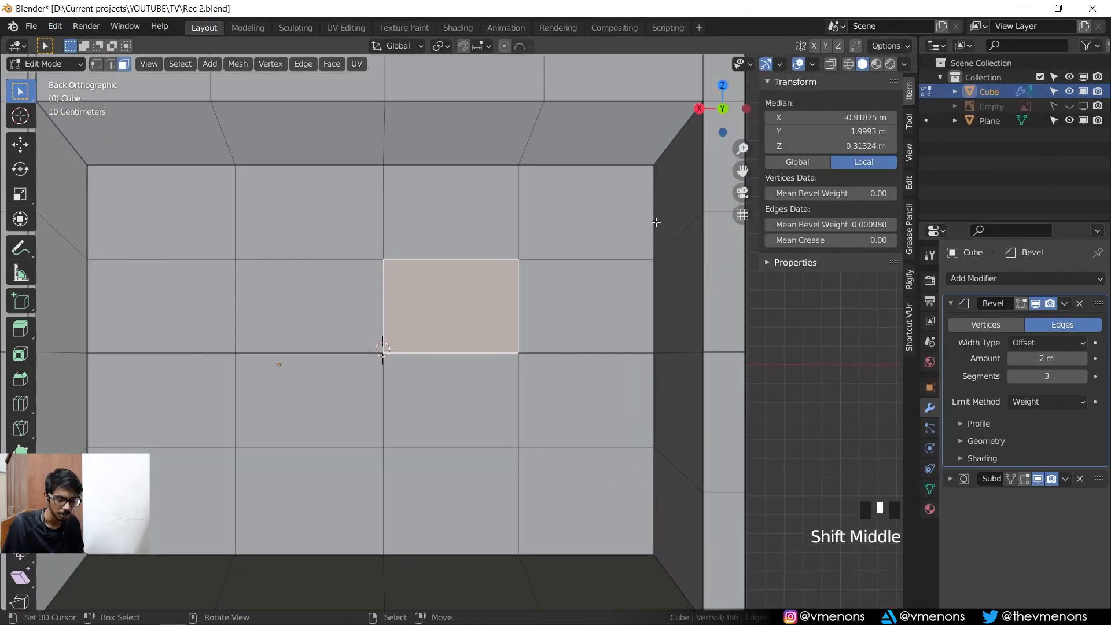
{"action": "key", "text": "i"}
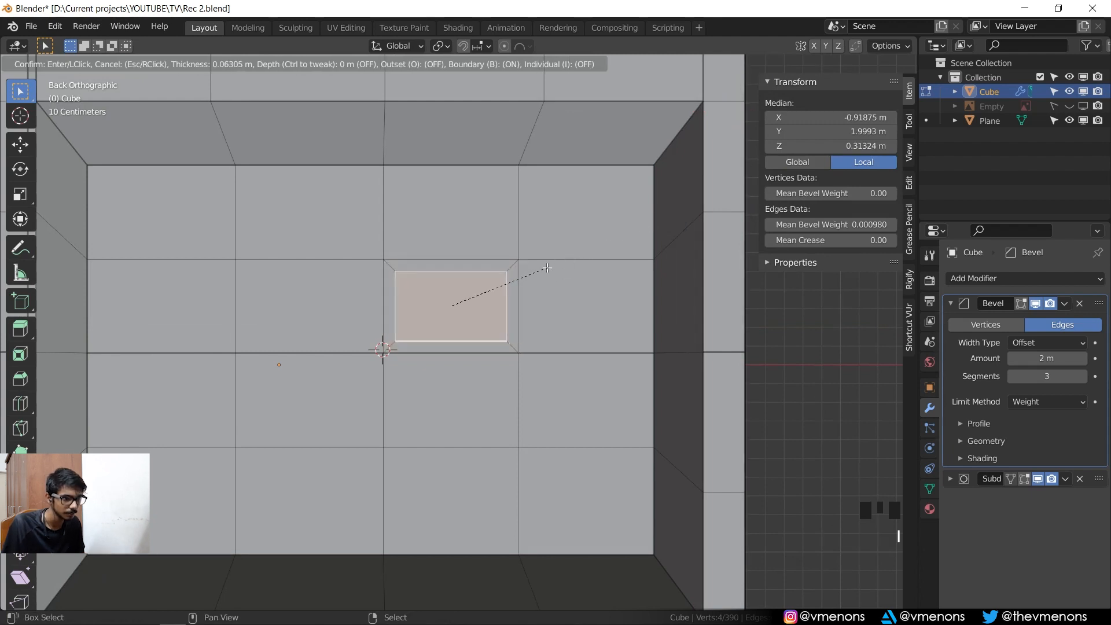
{"action": "left_click", "coordinate": [504, 277]}
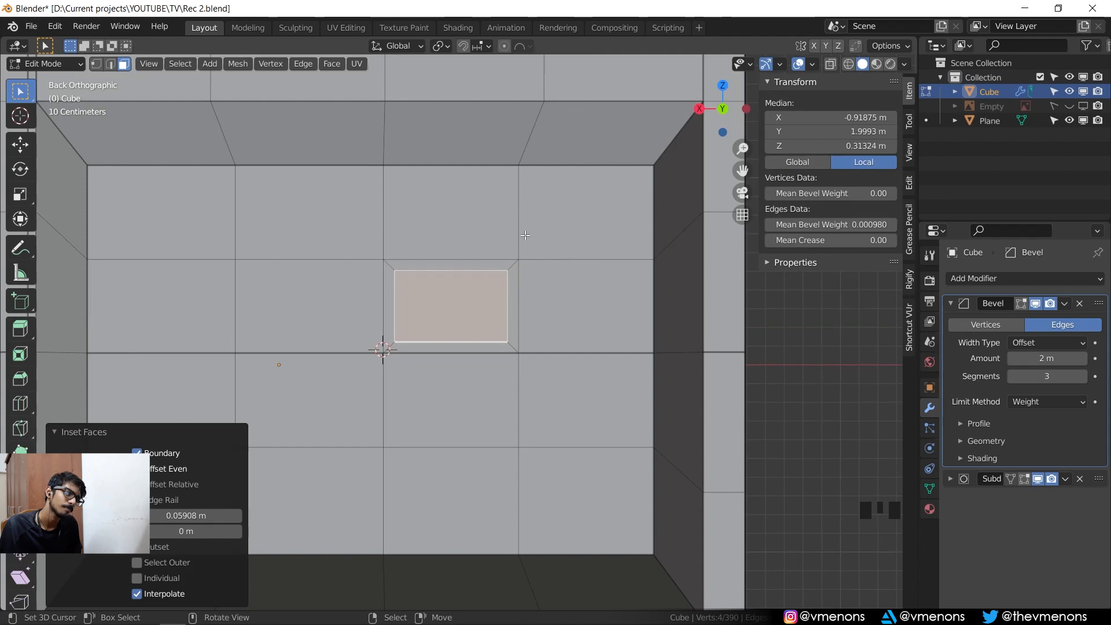
{"action": "key", "text": "ctrl+z"}
- Try dissolving the two horizontal edge loops above and below the block's middle edge
{"action": "key", "text": "2"}
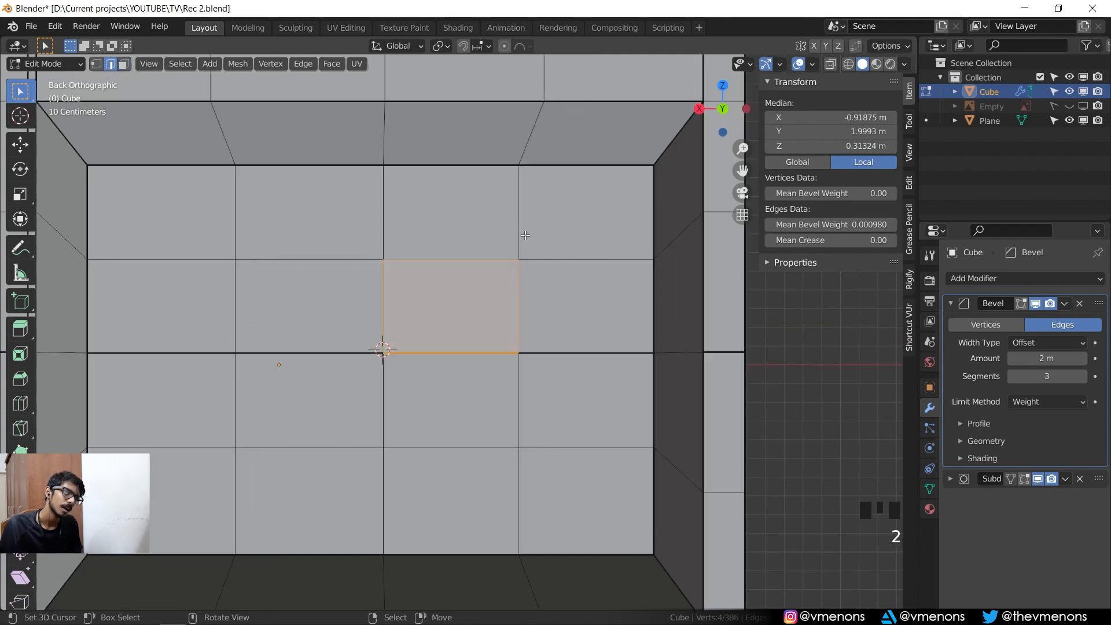
{"action": "right_click", "coordinate": [536, 254], "text": "alt"}
{"action": "right_click", "coordinate": [575, 447], "text": "alt+shift"}
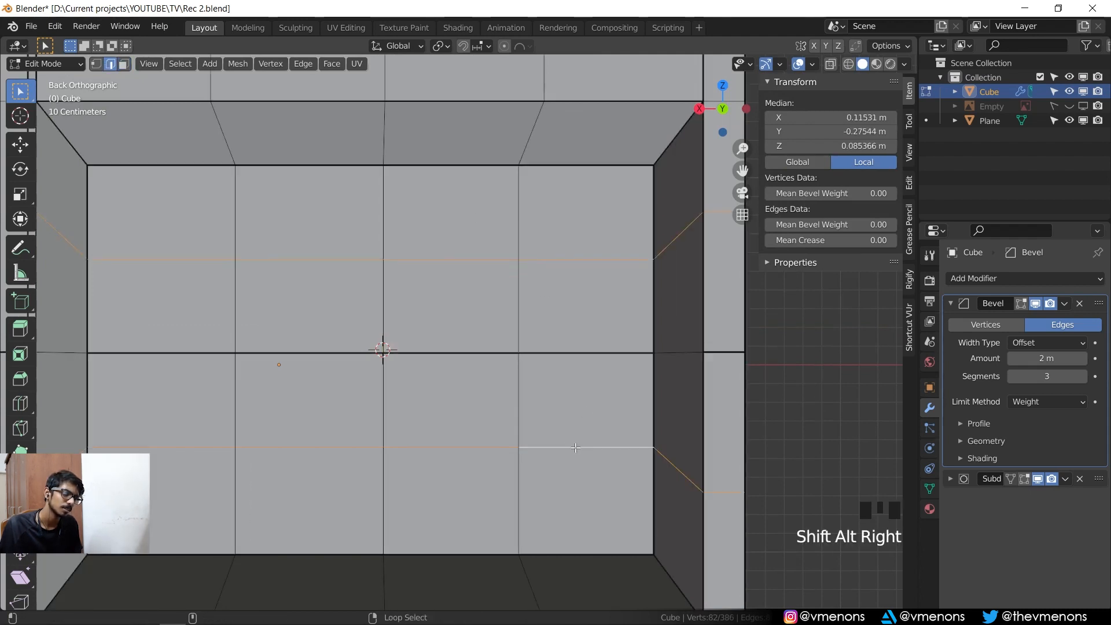
{"action": "key", "text": "x"}
{"action": "left_click", "coordinate": [568, 446]}
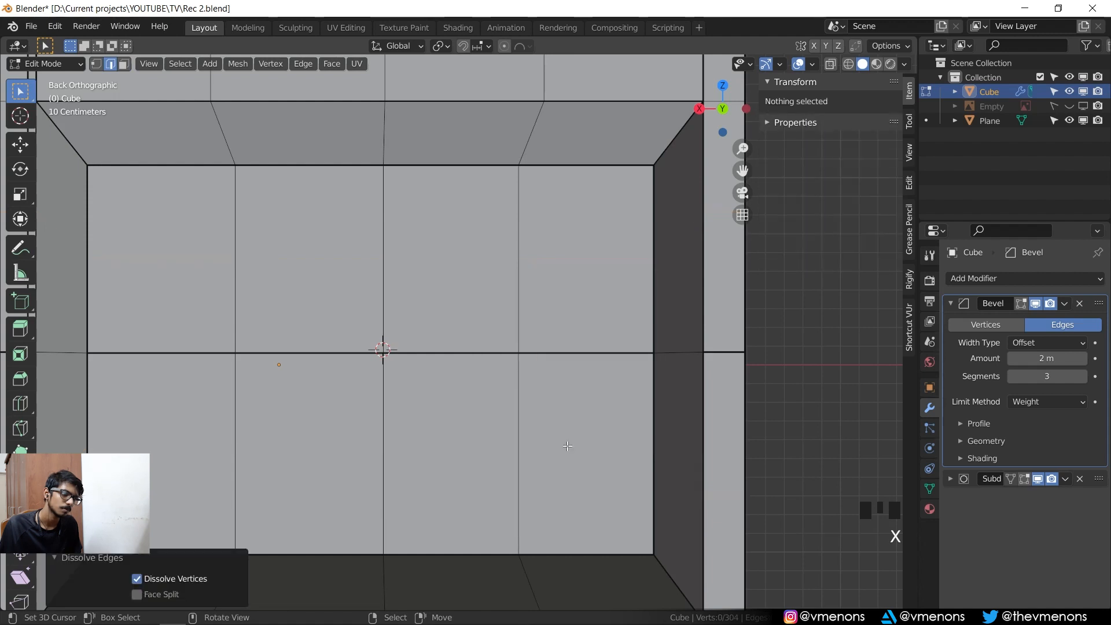
{"action": "scroll", "coordinate": [567, 446], "scroll_direction": "down", "scroll_amount": 3}
{"action": "scroll", "coordinate": [567, 446], "scroll_direction": "up", "scroll_amount": 1}
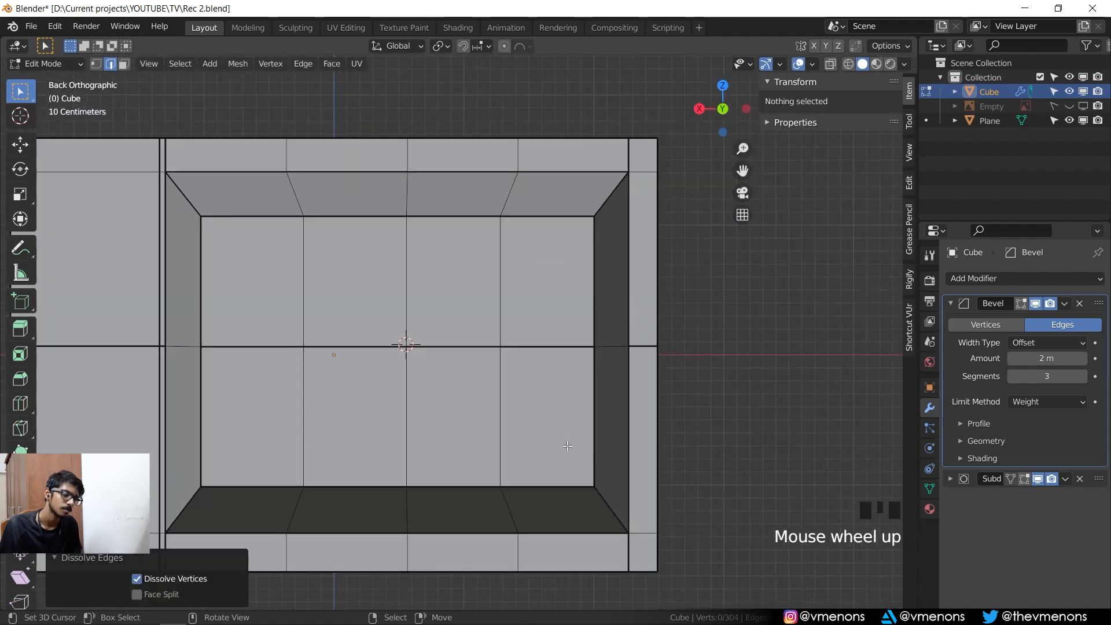
{"action": "key", "text": "ctrl+z"}
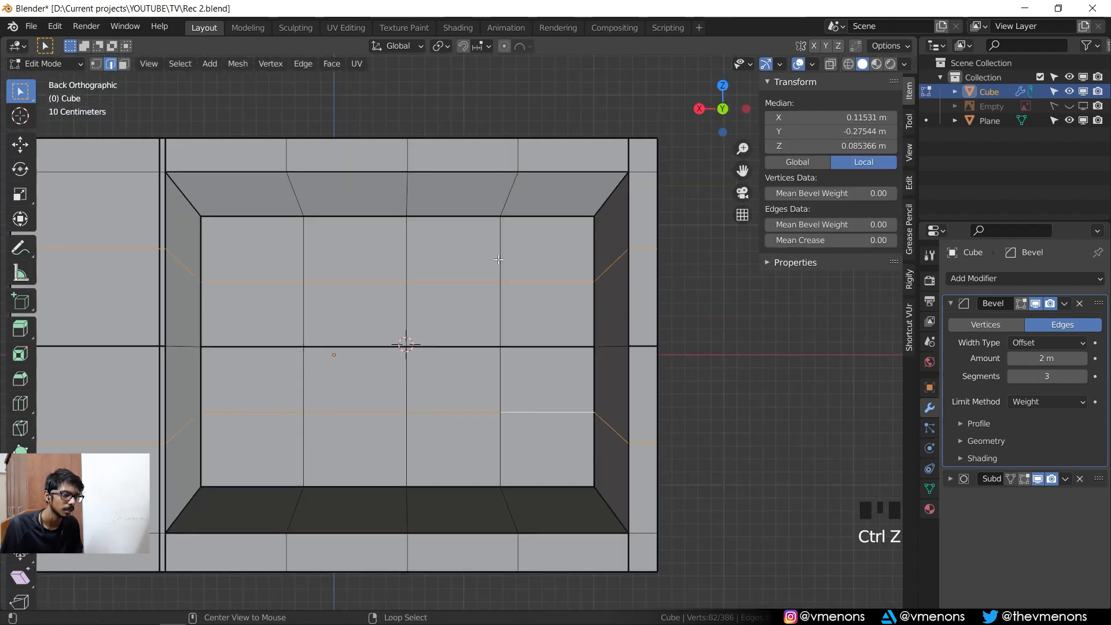
- Inset the rear face just above the middle edge and right of centre by about 0.073 m
{"action": "right_click", "coordinate": [499, 260], "text": "alt"}
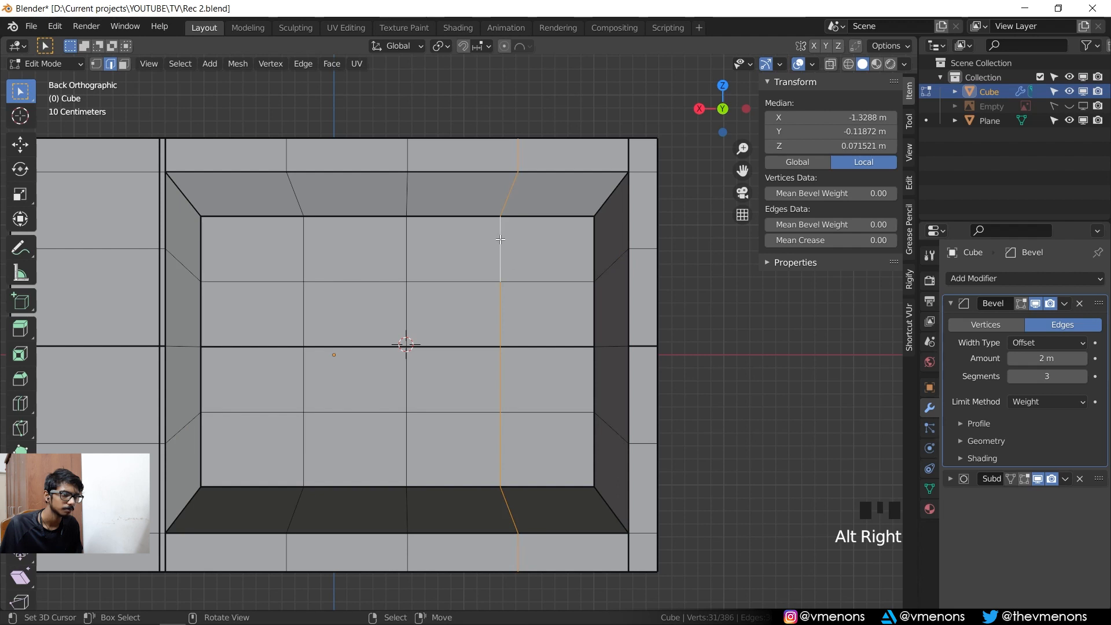
{"action": "scroll", "coordinate": [501, 239], "scroll_direction": "up", "scroll_amount": 1}
{"action": "middle_click_drag", "start_coordinate": [501, 239], "coordinate": [470, 249], "text": "shift"}
{"action": "key", "text": "3"}
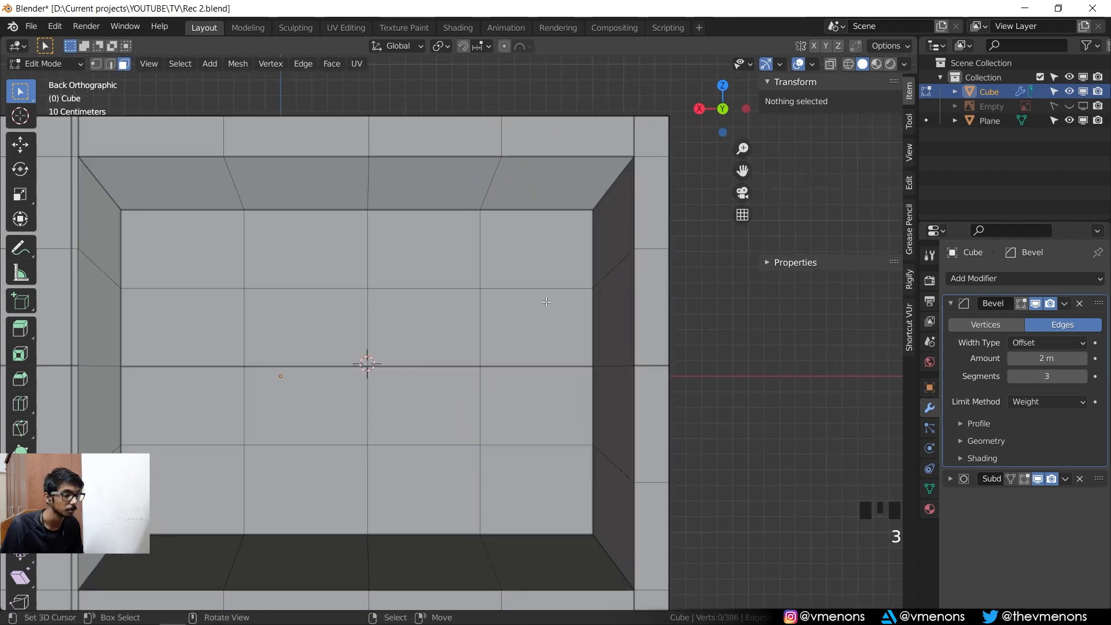
{"action": "right_click", "coordinate": [469, 311]}
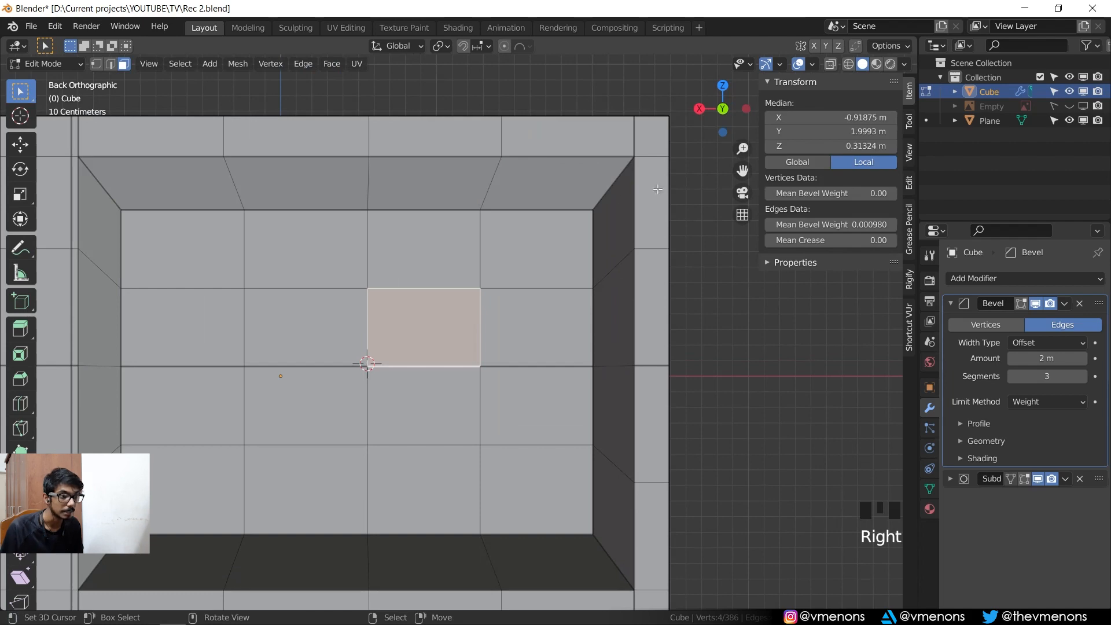
{"action": "key", "text": "i"}
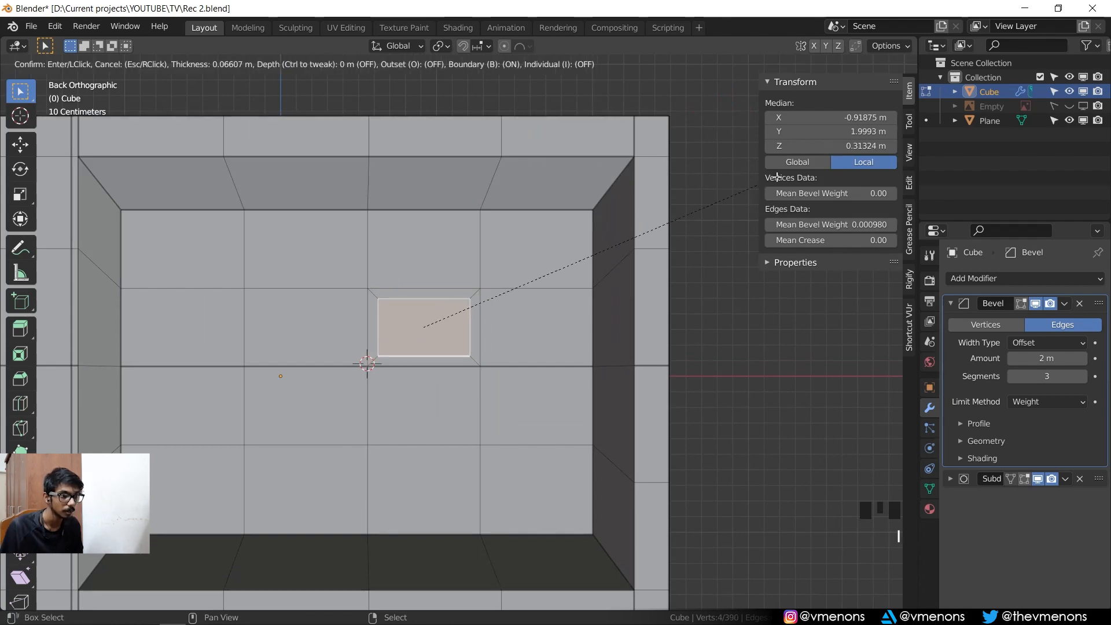
{"action": "left_click", "coordinate": [745, 197]}
- Extrude the inset face about 0.135 m inward to form a rectangular recess in the block's rear
{"action": "middle_click_drag", "start_coordinate": [665, 278], "coordinate": [478, 392]}
{"action": "key", "text": "e"}
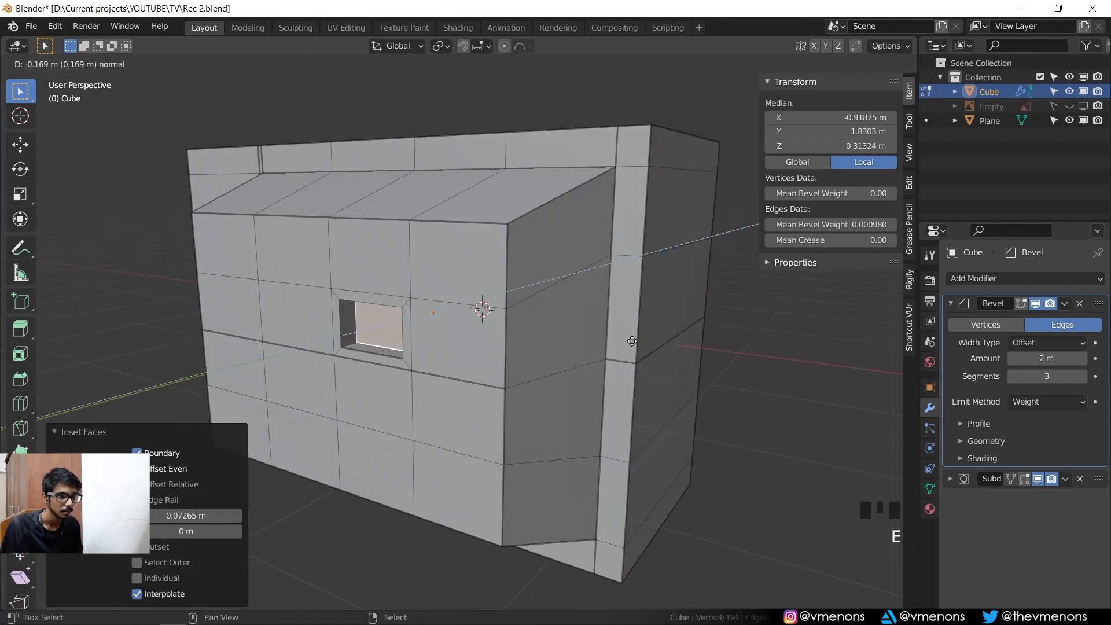
{"action": "left_click", "coordinate": [604, 359]}
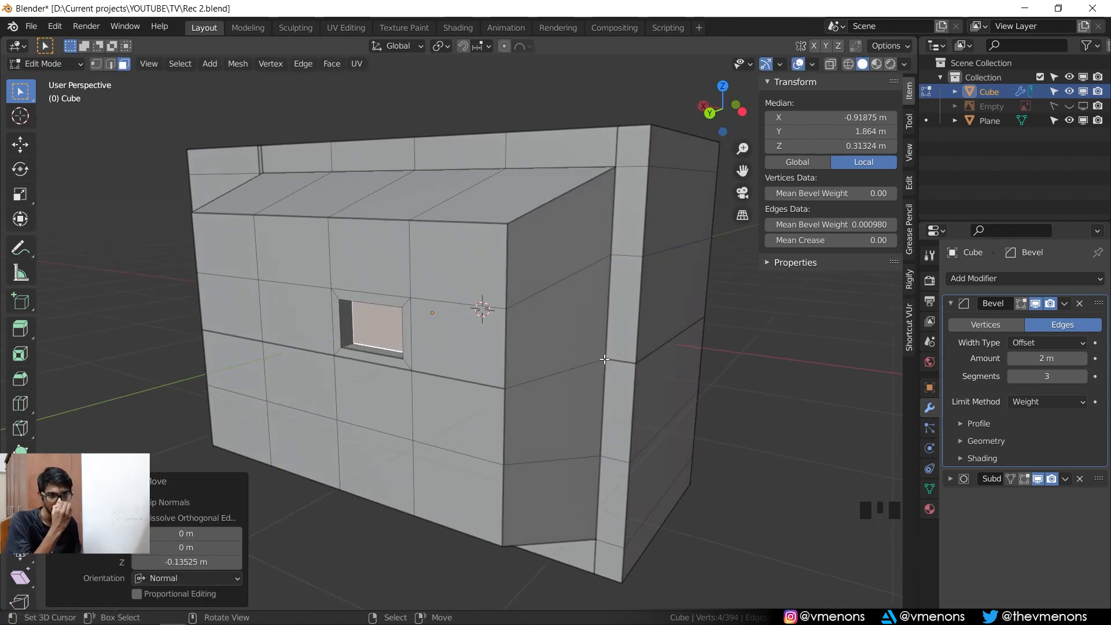
- Set the bevel weight of the recess's rim edges and its corner edges to 0.005
{"action": "key", "text": "2"}
{"action": "scroll", "coordinate": [485, 298], "scroll_direction": "up", "scroll_amount": 2}
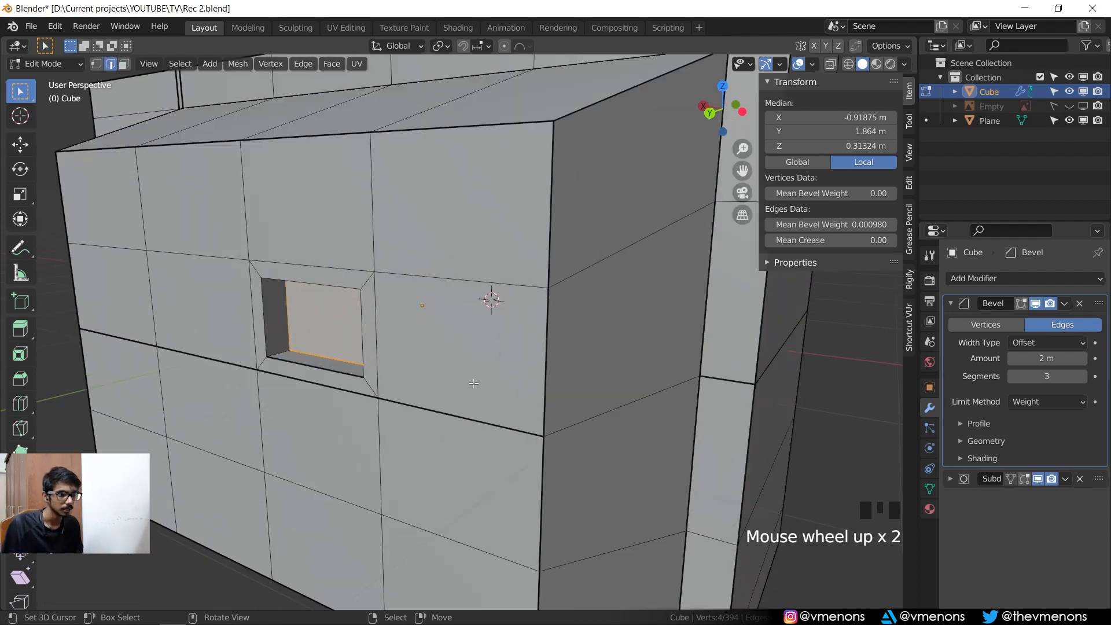
{"action": "middle_click_drag", "start_coordinate": [486, 293], "coordinate": [353, 360]}
{"action": "right_click", "coordinate": [338, 327], "text": "alt"}
{"action": "right_click", "coordinate": [367, 326], "text": "alt+shift"}
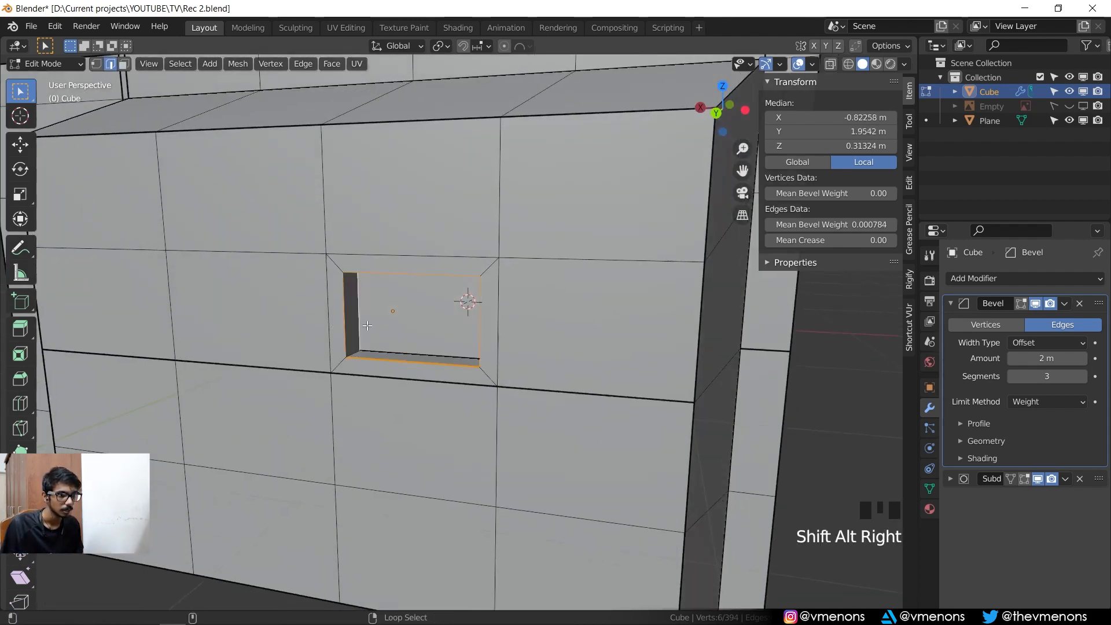
{"action": "right_click", "coordinate": [353, 350], "text": "alt+shift"}
{"action": "scroll", "coordinate": [352, 346], "scroll_direction": "up", "scroll_amount": 4}
{"action": "middle_click_drag", "start_coordinate": [255, 183], "coordinate": [295, 168], "text": "shift"}
{"action": "right_click", "coordinate": [345, 147], "text": "alt+shift"}
{"action": "right_click", "coordinate": [609, 116], "text": "alt+shift"}
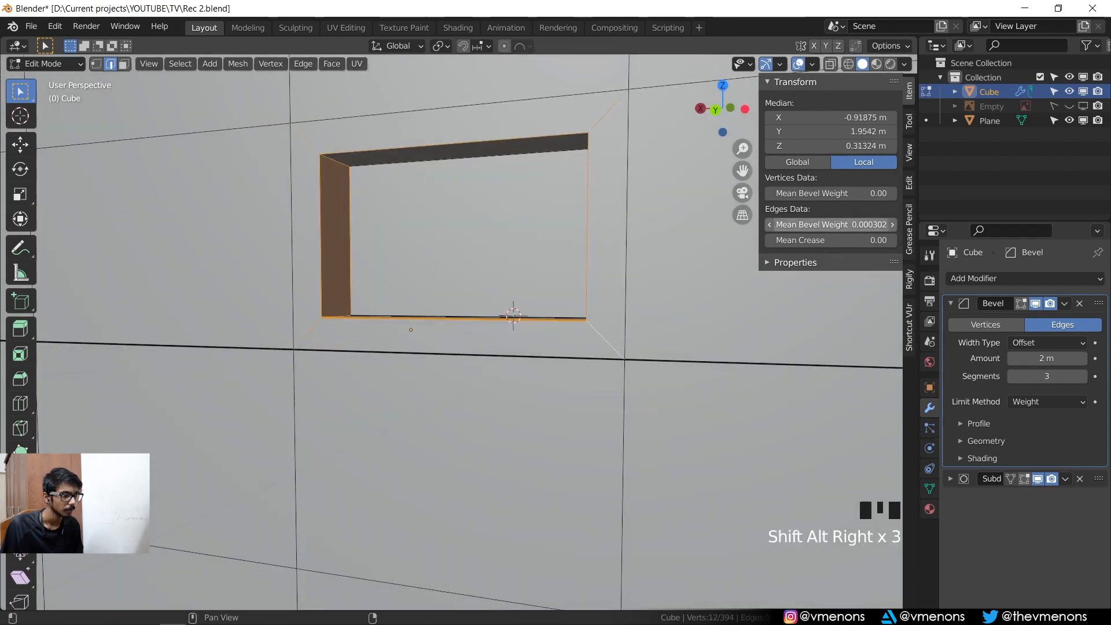
{"action": "left_click", "coordinate": [860, 225]}
{"action": "type", "text": "0.005"}
{"action": "key", "text": "Return"}
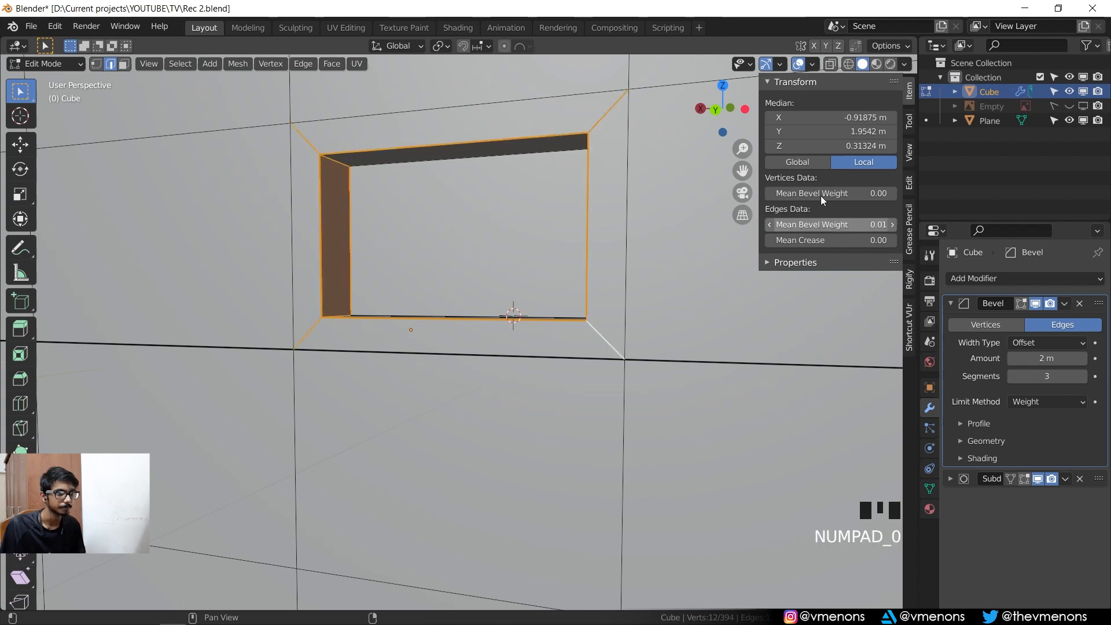
{"action": "key", "text": "Tab"}
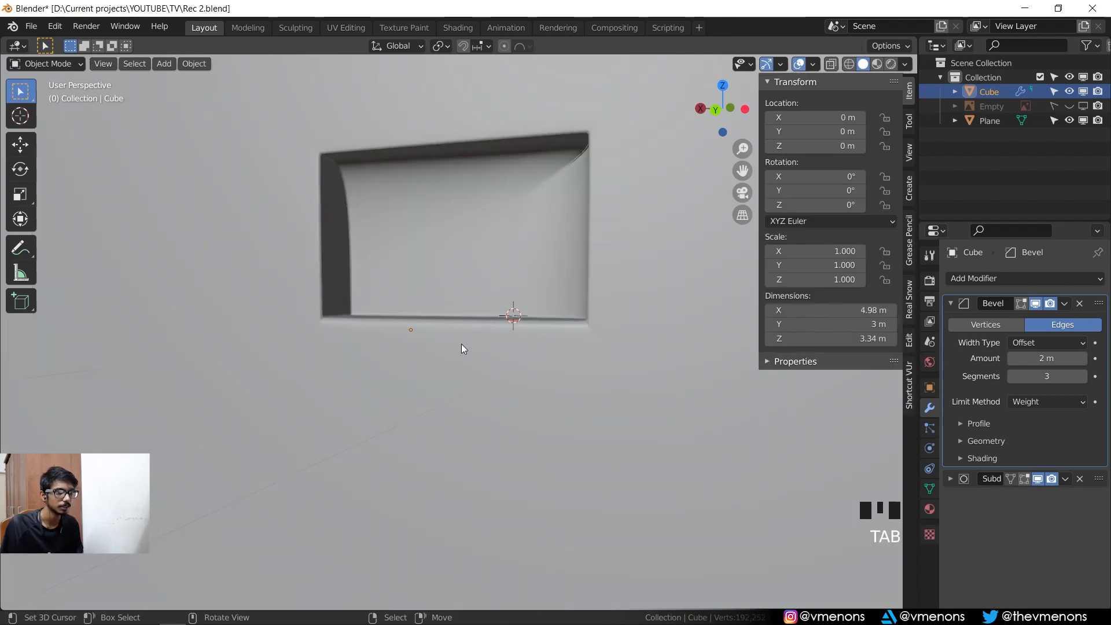
{"action": "middle_click_drag", "start_coordinate": [462, 345], "coordinate": [506, 345]}
- Try to set the bevel weight of all the edges around the recess's inner back face to 0.005
{"action": "key", "text": "Tab"}
{"action": "middle_click_drag", "start_coordinate": [636, 256], "coordinate": [606, 215]}
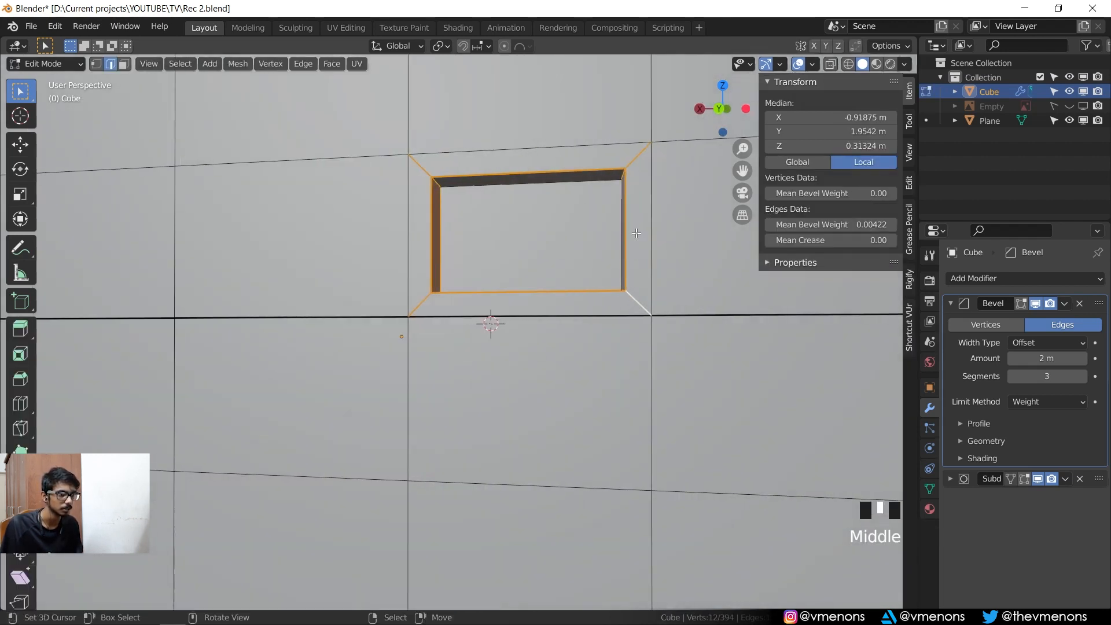
{"action": "right_click", "coordinate": [606, 216], "text": "alt"}
{"action": "right_click", "coordinate": [543, 196], "text": "alt+shift"}
{"action": "right_click", "coordinate": [465, 220], "text": "alt+shift"}
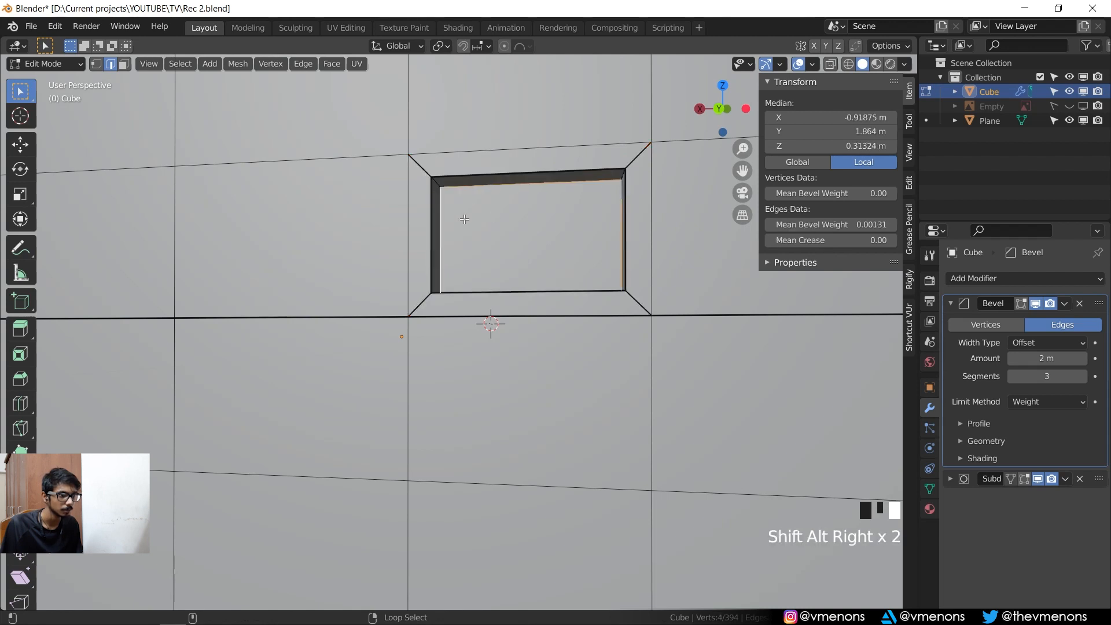
{"action": "middle_click_drag", "start_coordinate": [502, 302], "coordinate": [488, 311]}
{"action": "right_click", "coordinate": [486, 329], "text": "alt+shift"}
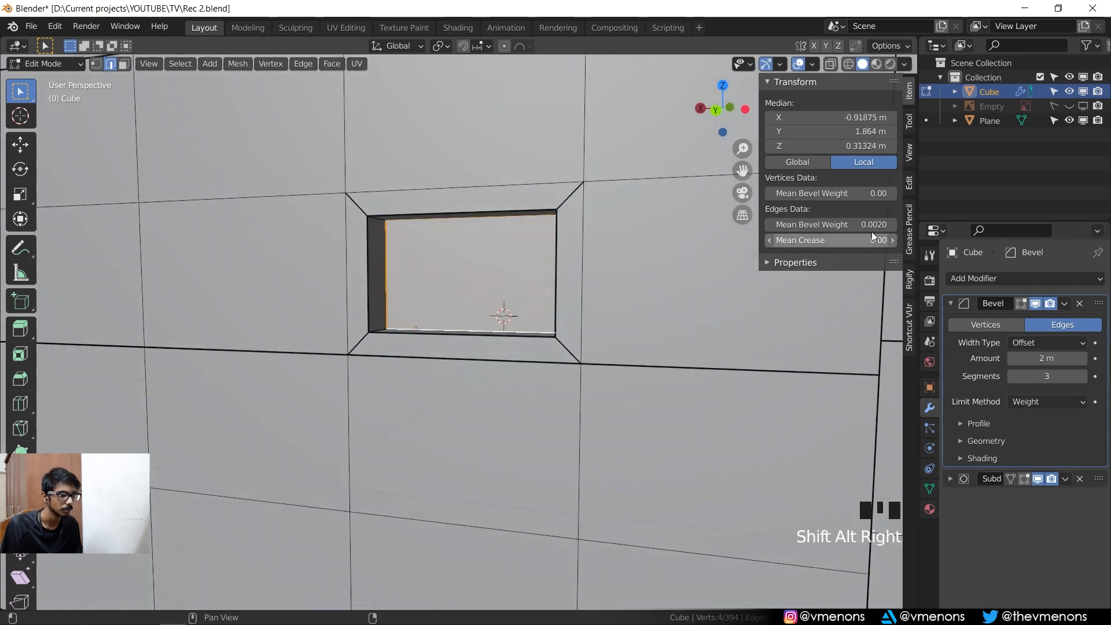
{"action": "left_click", "coordinate": [852, 227]}
{"action": "type", "text": "0.005"}
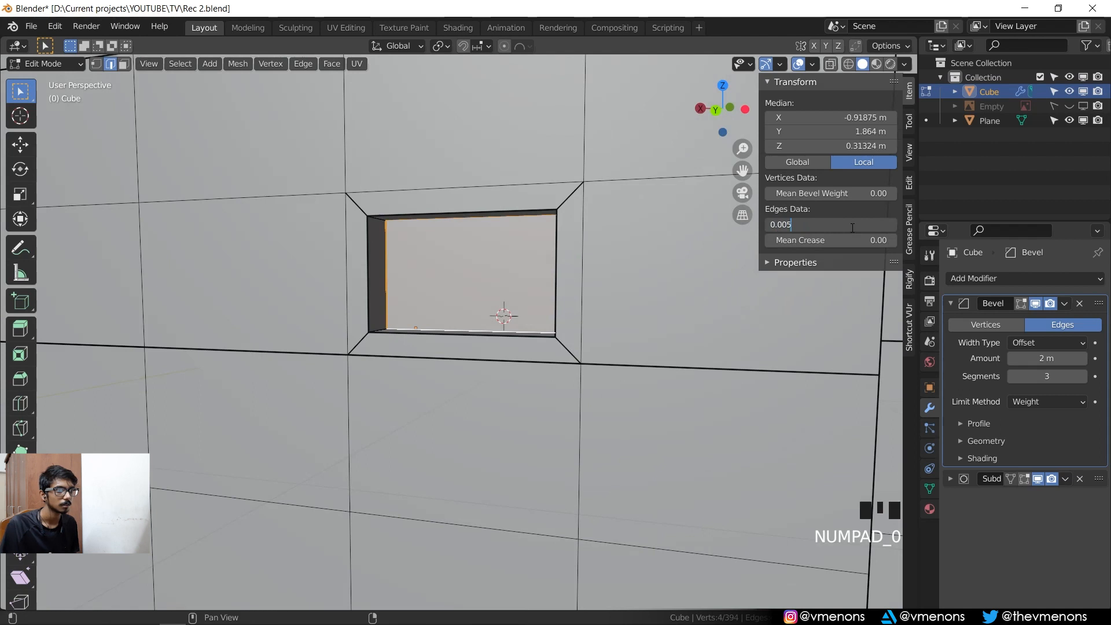
{"action": "key", "text": "Return"}
{"action": "key", "text": "Tab"}
{"action": "middle_click_drag", "start_coordinate": [591, 317], "coordinate": [615, 248]}
- Set the bevel weight of the vertical edge loops on both sides of the recess, above, beside and below it, to 0.005
{"action": "key", "text": "Tab"}
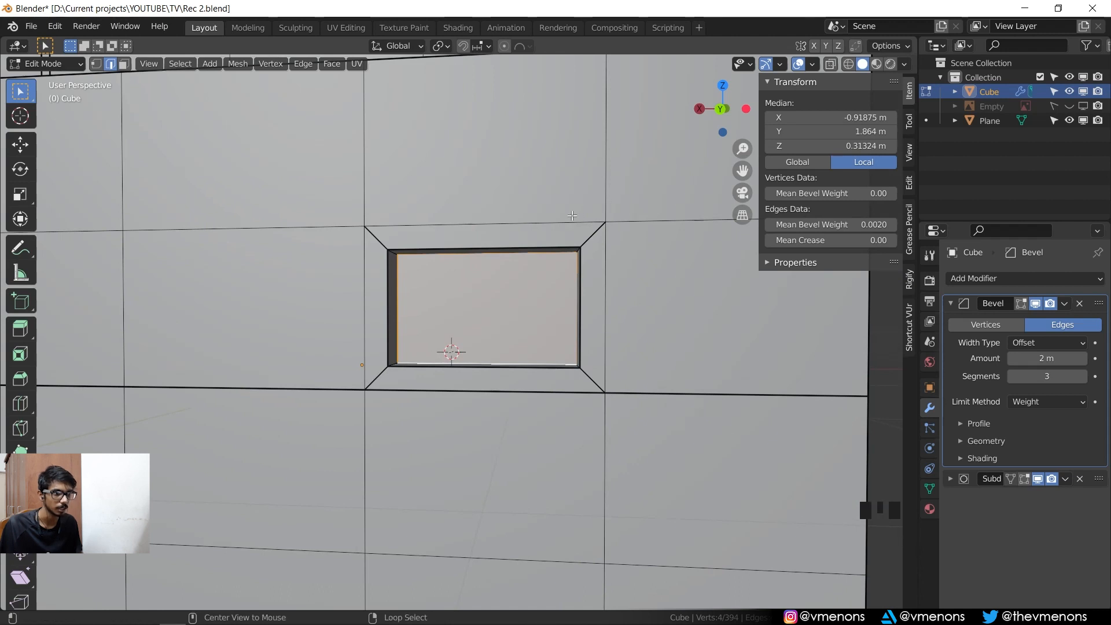
{"action": "right_click", "coordinate": [610, 185], "text": "alt"}
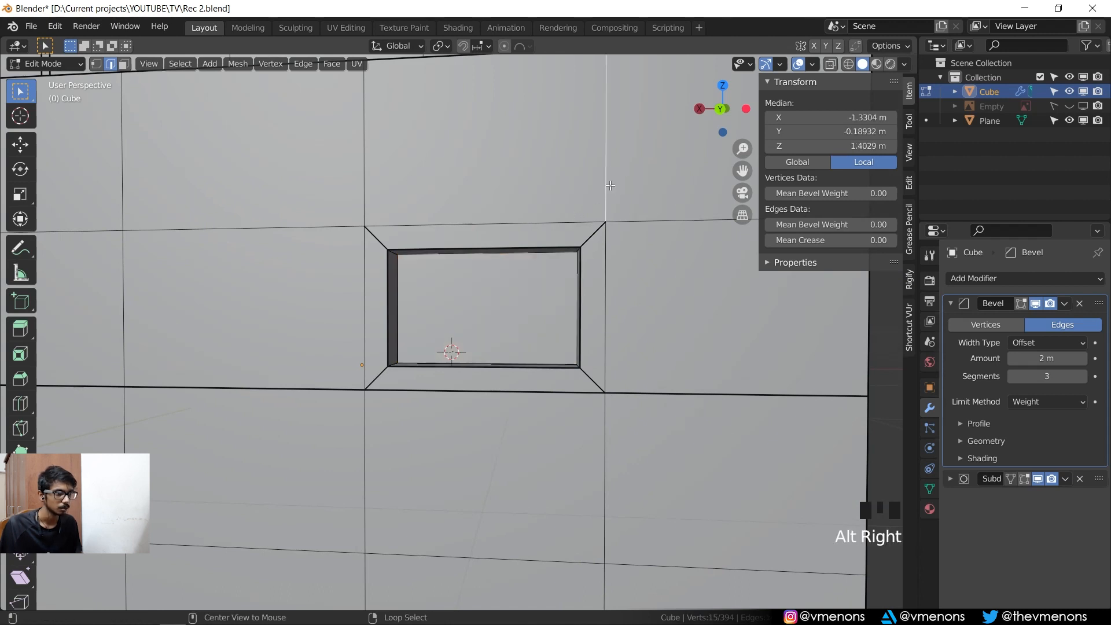
{"action": "right_click", "coordinate": [600, 275], "text": "alt+shift"}
{"action": "right_click", "coordinate": [624, 436], "text": "alt+shift"}
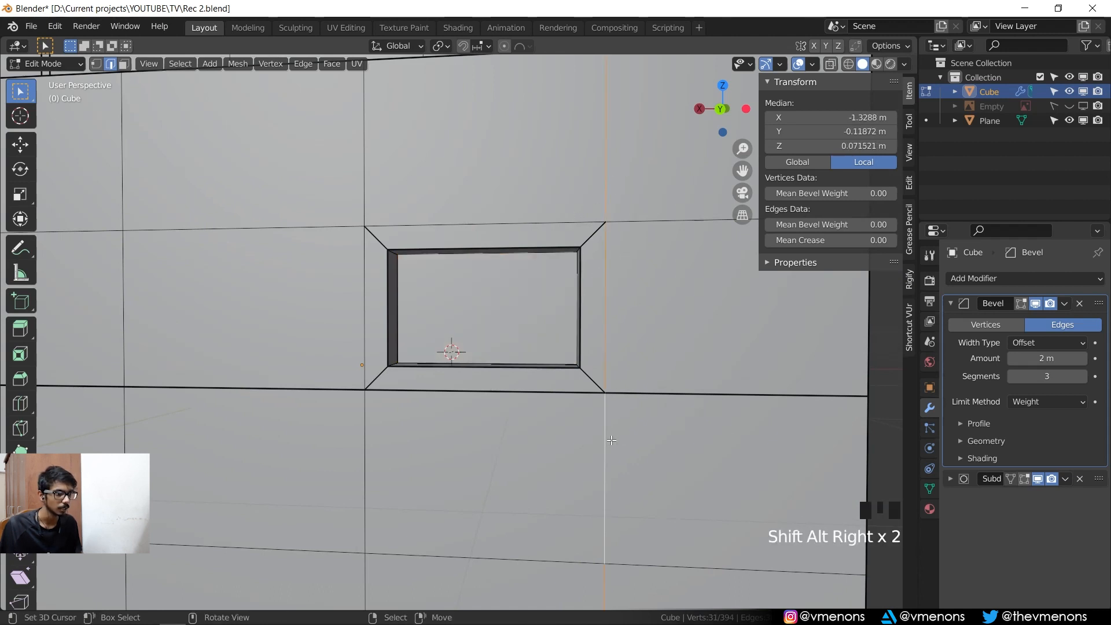
{"action": "middle_click_drag", "start_coordinate": [624, 437], "coordinate": [532, 363]}
{"action": "right_click", "coordinate": [532, 363], "text": "alt+shift"}
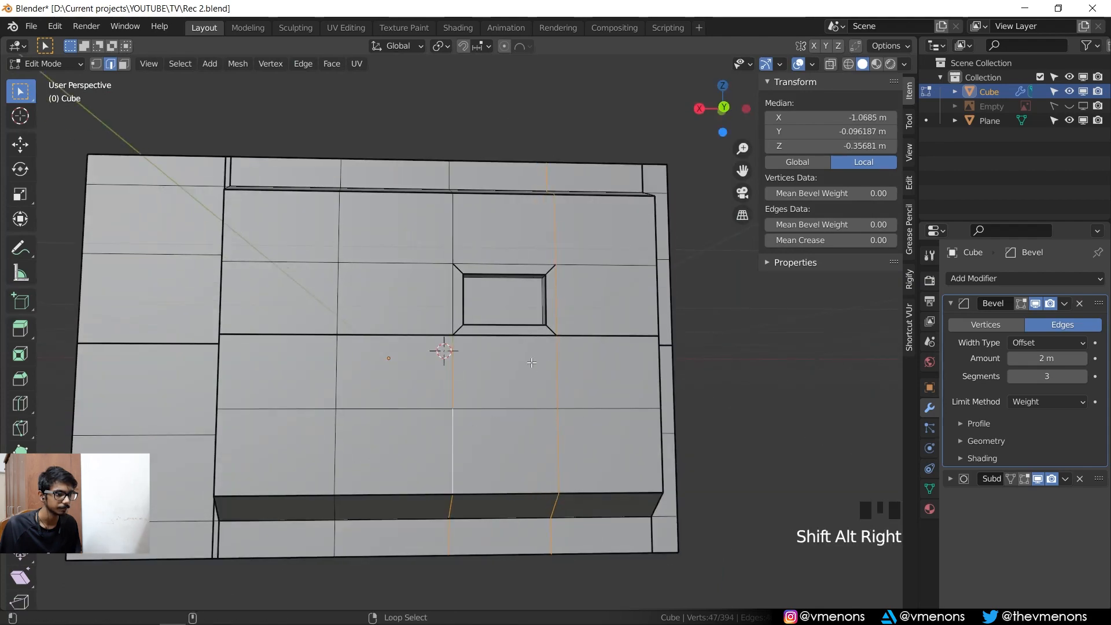
{"action": "right_click", "coordinate": [454, 302], "text": "alt+shift"}
{"action": "right_click", "coordinate": [451, 236], "text": "alt+shift"}
{"action": "middle_click_drag", "start_coordinate": [452, 236], "coordinate": [810, 261]}
{"action": "left_click", "coordinate": [818, 225]}
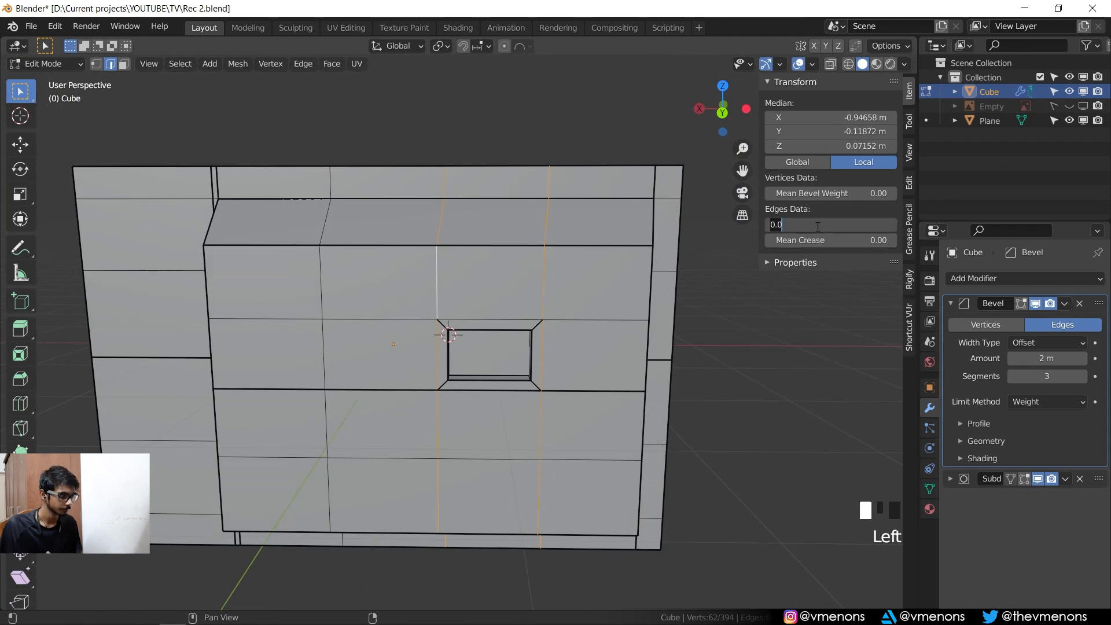
{"action": "type", "text": "0.005"}
{"action": "key", "text": "Return"}
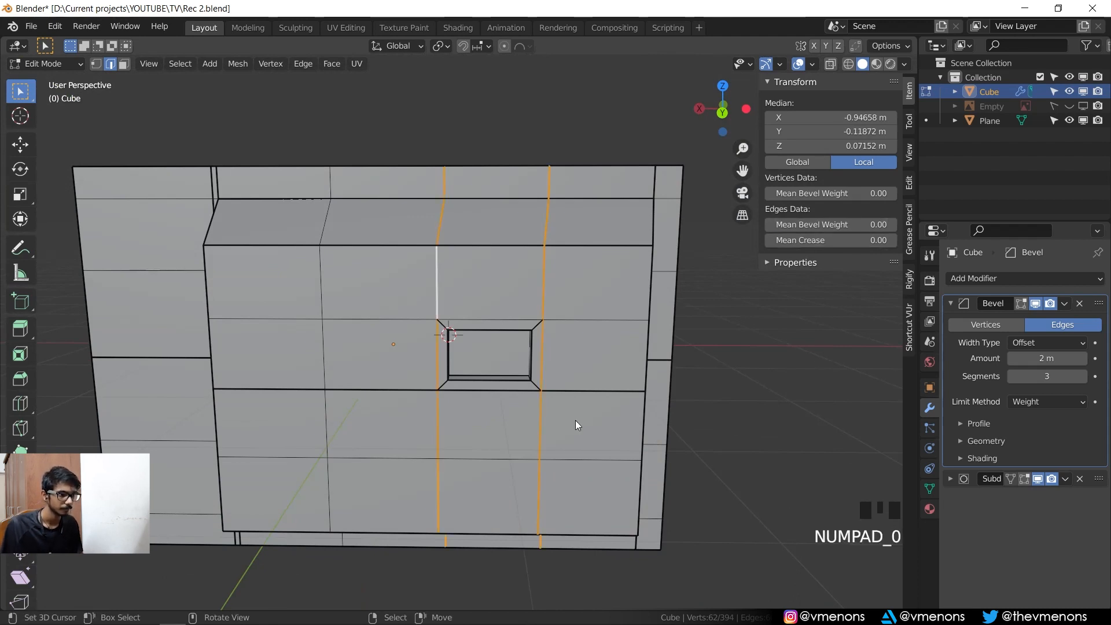
{"action": "key", "text": "Tab"}
{"action": "scroll", "coordinate": [570, 363], "scroll_direction": "up", "scroll_amount": 3}
{"action": "middle_click_drag", "start_coordinate": [569, 336], "coordinate": [537, 349]}
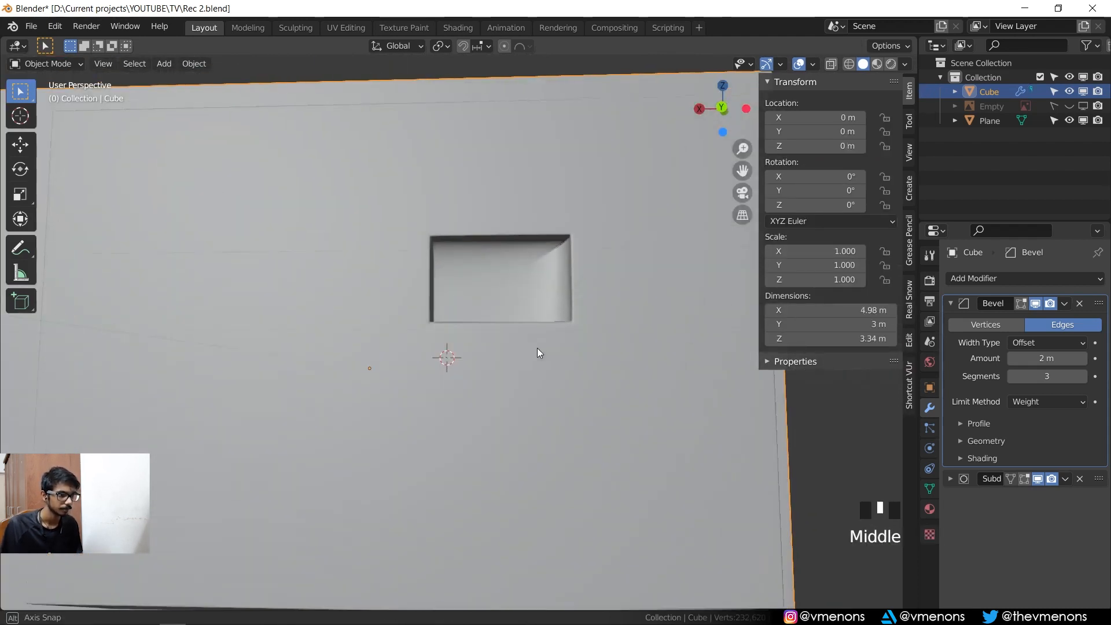
- Try setting the bevel weight of the two outer horizontal edges directly above and below the recess to 0.005
{"action": "key", "text": "Tab"}
{"action": "scroll", "coordinate": [544, 340], "scroll_direction": "up", "scroll_amount": 2}
{"action": "right_click", "coordinate": [527, 178], "text": "alt"}
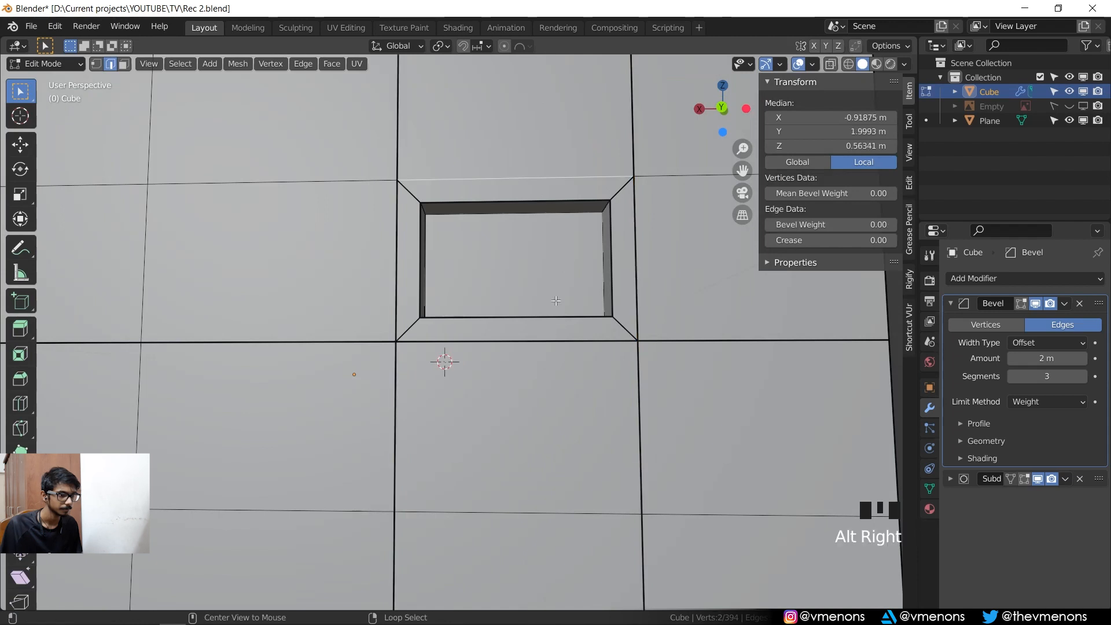
{"action": "right_click", "coordinate": [555, 339], "text": "alt+shift"}
{"action": "left_click", "coordinate": [871, 230]}
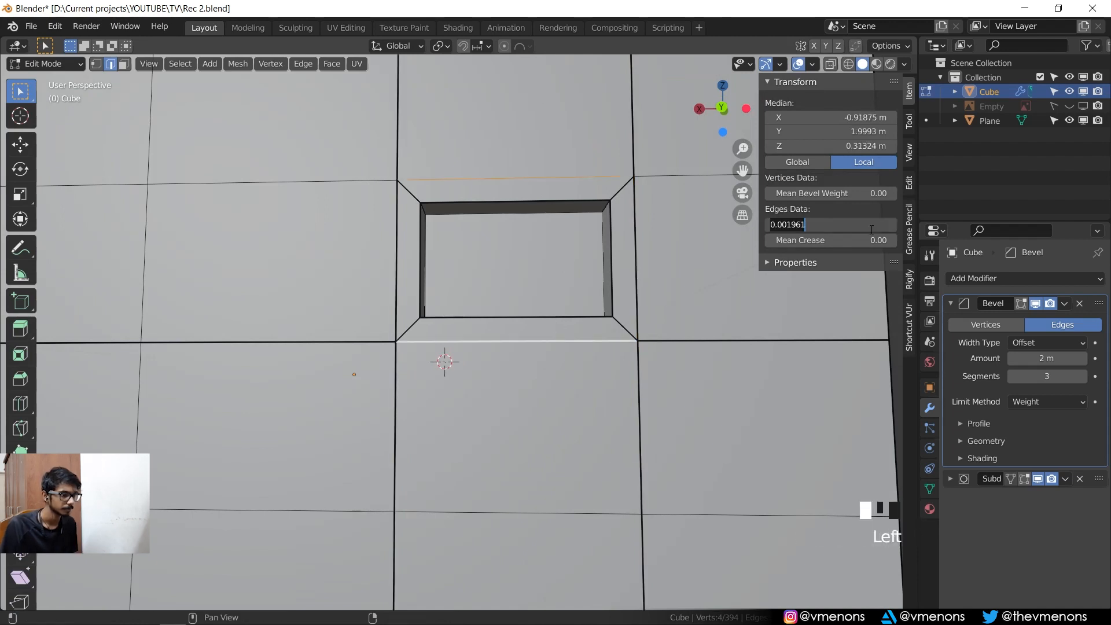
{"action": "type", "text": "0.005"}
{"action": "key", "text": "Return"}
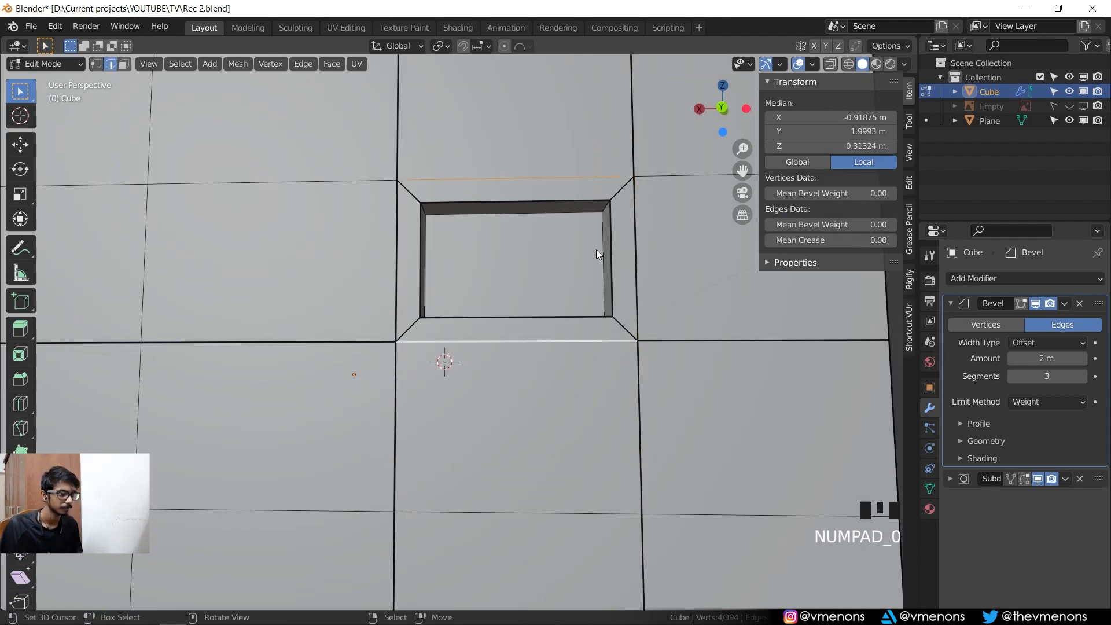
{"action": "key", "text": "Tab"}
{"action": "middle_click_drag", "start_coordinate": [606, 275], "coordinate": [596, 251]}
- Add a small bevel weight to the right and upper edges of the recess's inner back face
{"action": "key", "text": "Tab"}
{"action": "scroll", "coordinate": [521, 290], "scroll_direction": "up", "scroll_amount": 2}
{"action": "right_click", "coordinate": [597, 252]}
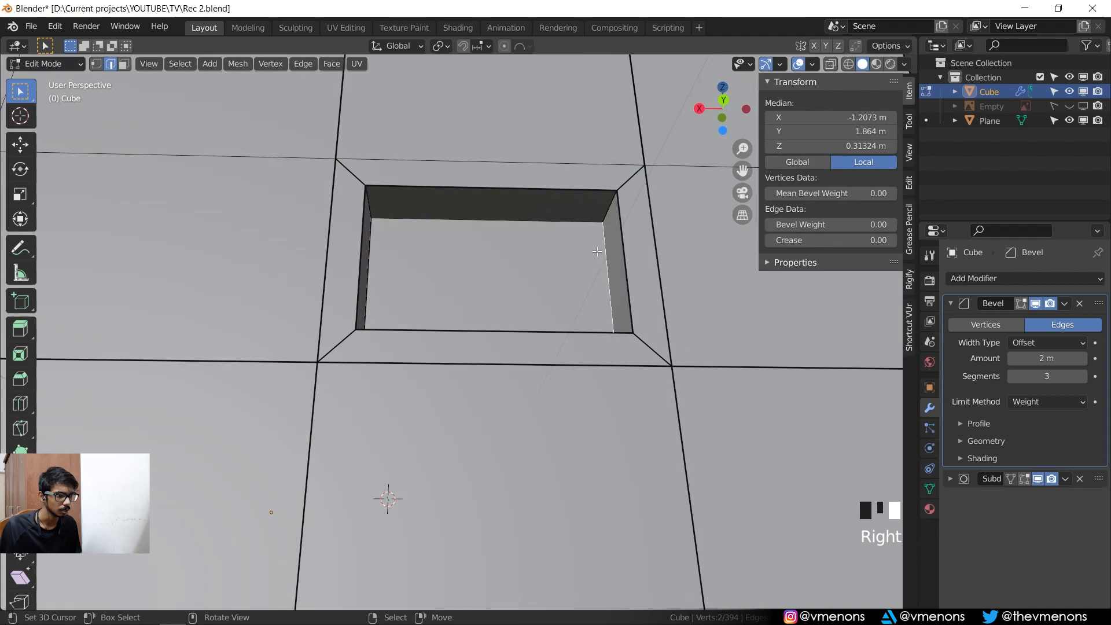
{"action": "right_click", "coordinate": [553, 227], "text": "shift"}
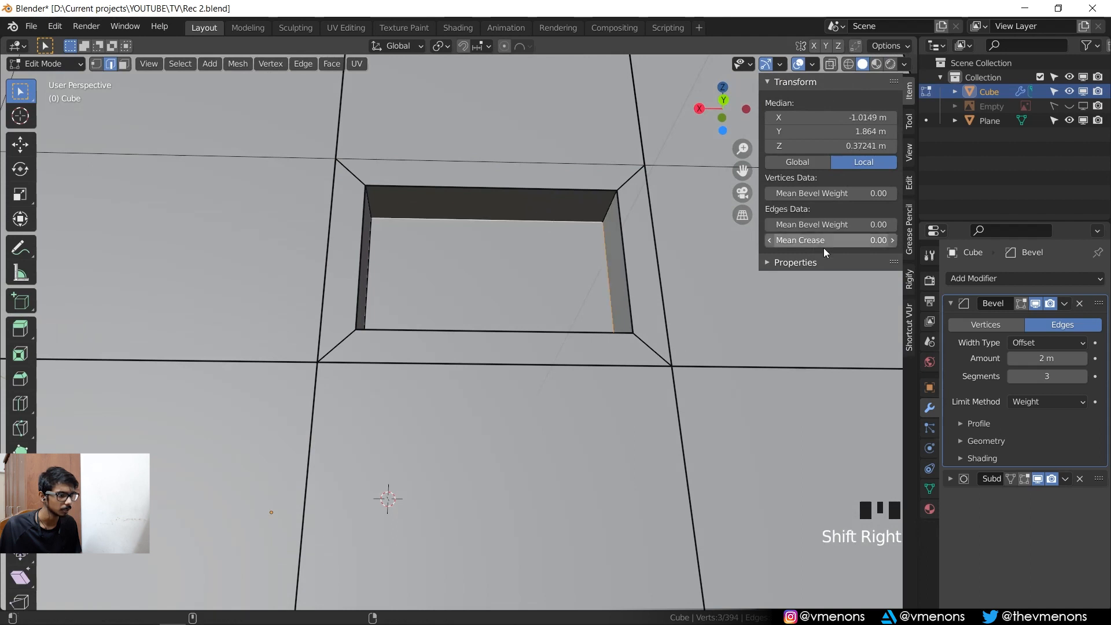
{"action": "left_click", "coordinate": [858, 224]}
{"action": "type", "text": "0.0"}
{"action": "key", "text": "Return"}
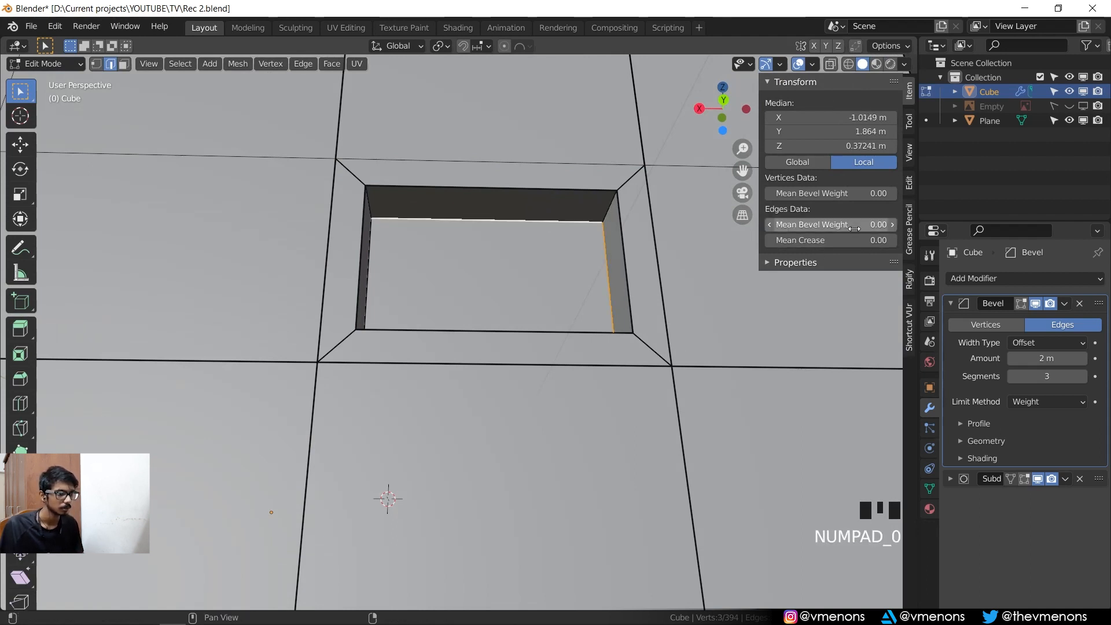
{"action": "key", "text": "Tab"}
{"action": "scroll", "coordinate": [637, 273], "scroll_direction": "down", "scroll_amount": 2}
{"action": "middle_click_drag", "start_coordinate": [607, 280], "coordinate": [511, 391]}
{"action": "middle_click_drag", "start_coordinate": [511, 391], "coordinate": [530, 391]}
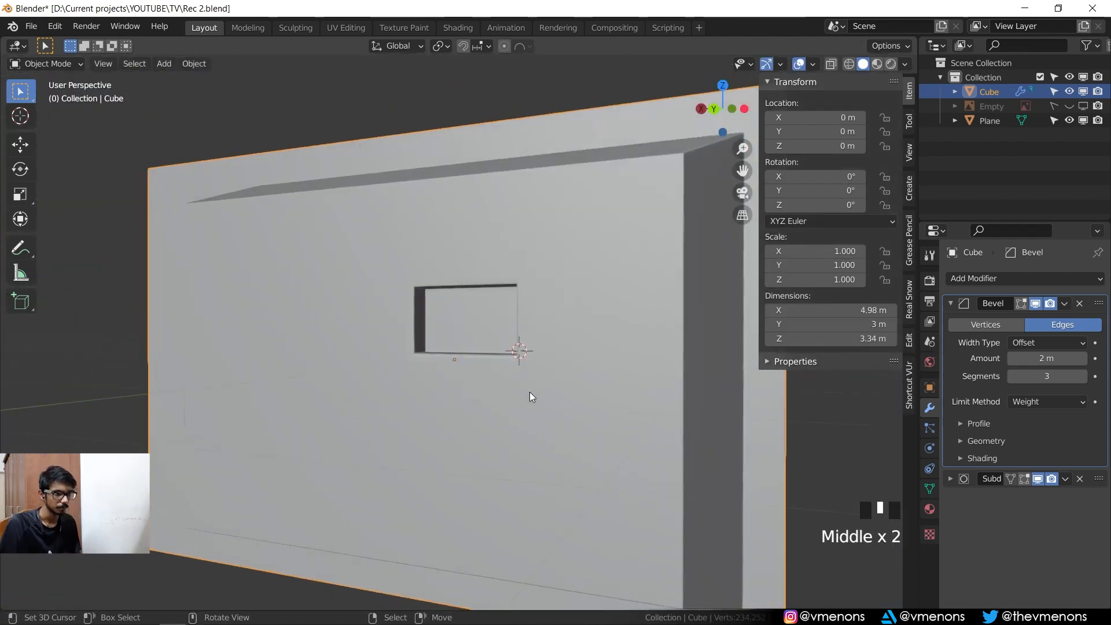
- Set the bevel weight of the outer horizontal edges directly above and below the recess to 0
{"action": "key", "text": "Tab"}
{"action": "middle_click_drag", "start_coordinate": [484, 291], "coordinate": [492, 297]}
{"action": "right_click", "coordinate": [492, 291]}
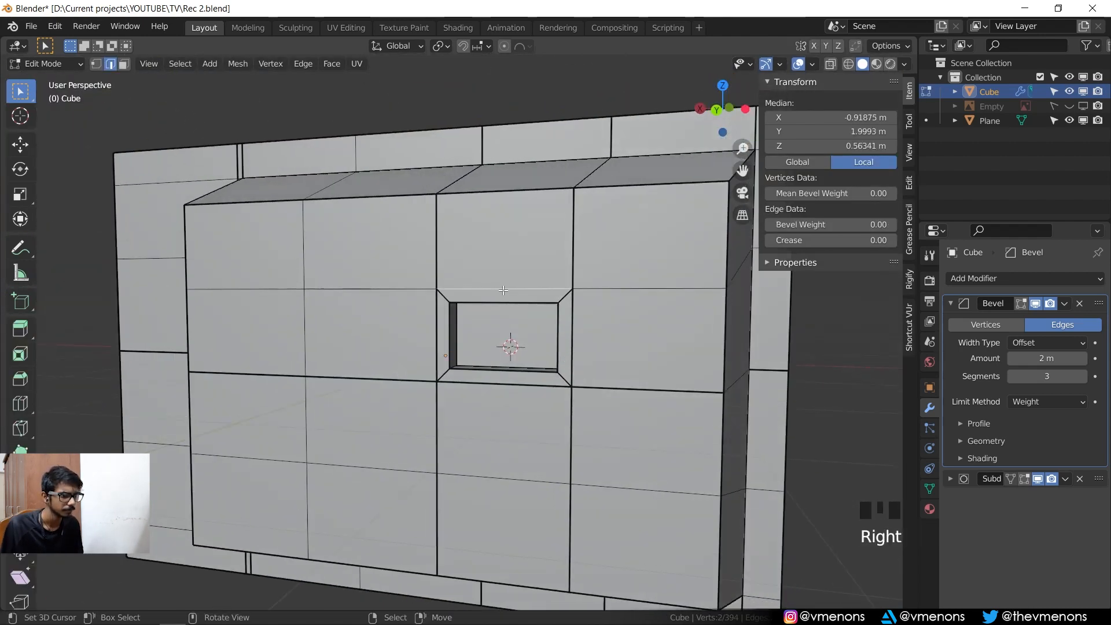
{"action": "left_click", "coordinate": [838, 226]}
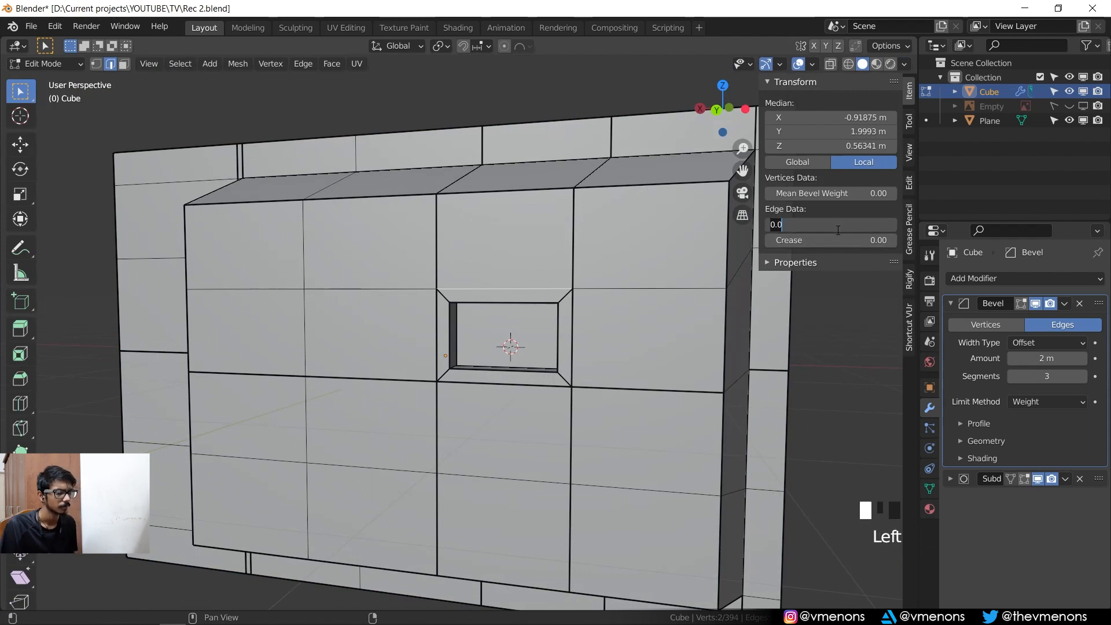
{"action": "left_click", "coordinate": [545, 368]}
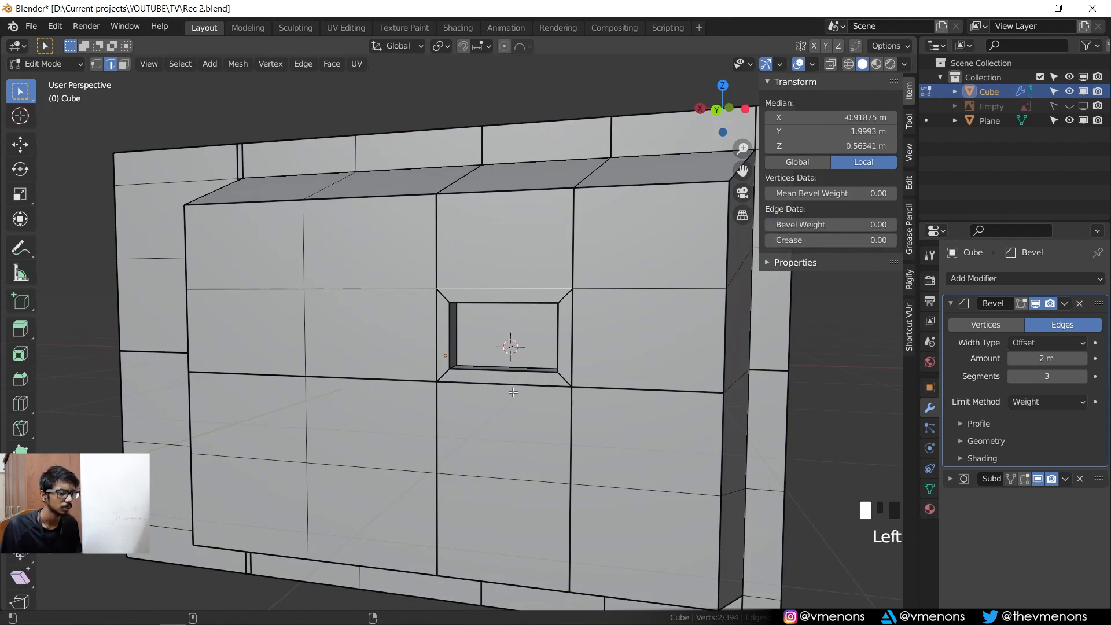
{"action": "right_click", "coordinate": [506, 385], "text": "shift"}
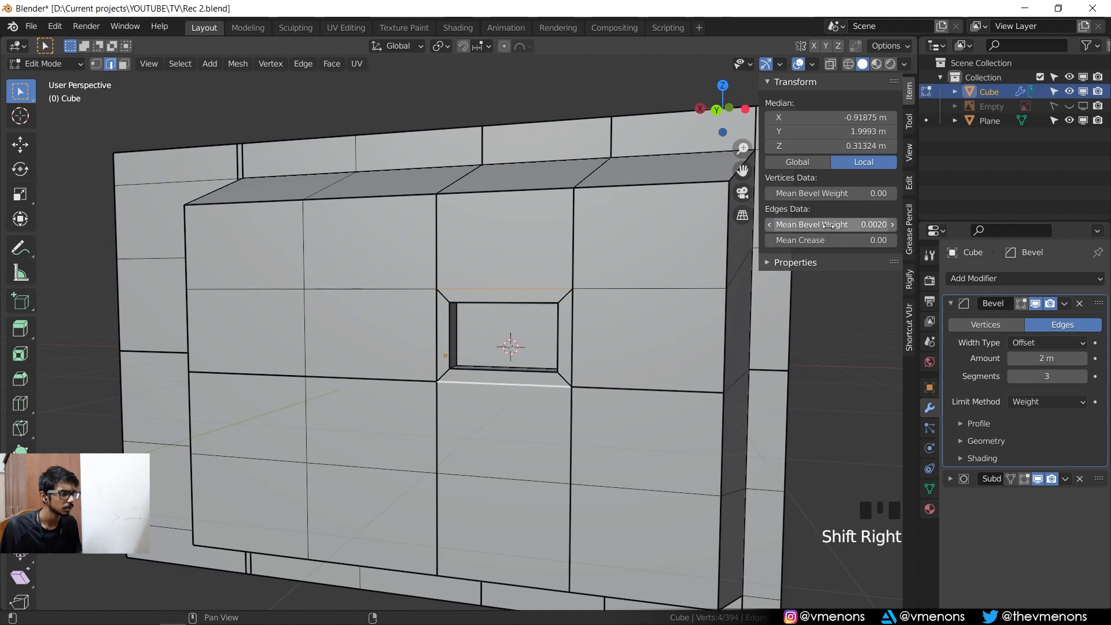
{"action": "left_click", "coordinate": [839, 225]}
{"action": "type", "text": "0"}
{"action": "key", "text": "Return"}
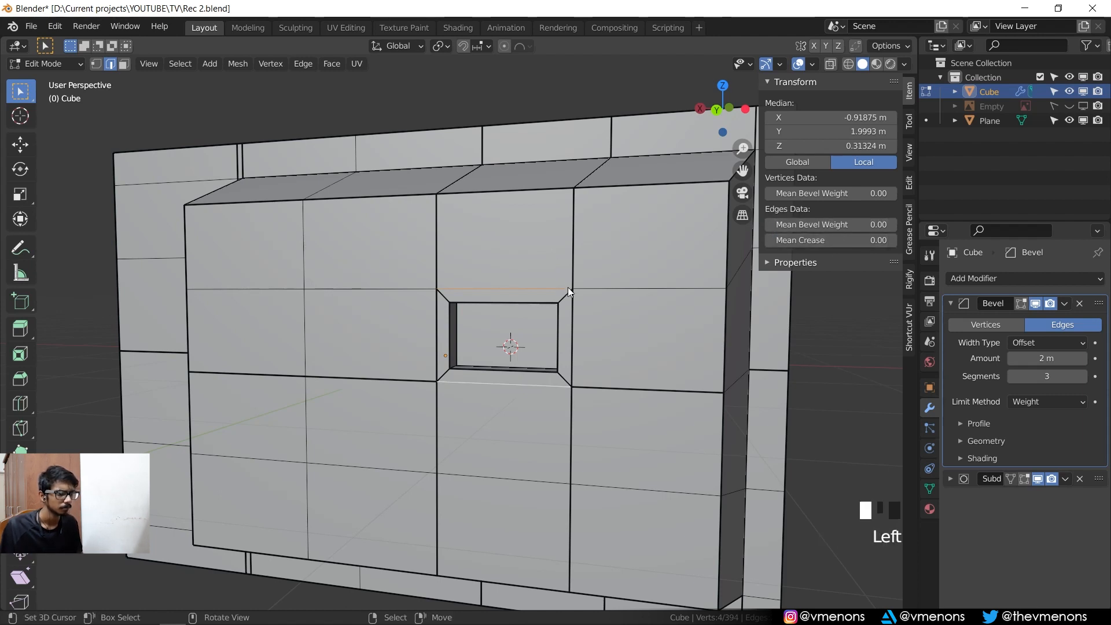
{"action": "key", "text": "Tab"}
{"action": "scroll", "coordinate": [625, 295], "scroll_direction": "up", "scroll_amount": 3}
{"action": "mouse_move", "coordinate": [669, 291]}
{"action": "middle_mouse_down"}
{"action": "mouse_move", "coordinate": [674, 278]}
{"action": "mouse_move", "coordinate": [640, 275]}
{"action": "mouse_move", "coordinate": [658, 281]}
{"action": "middle_mouse_up"}
{"action": "middle_click_drag", "start_coordinate": [658, 280], "coordinate": [643, 286]}
{"action": "scroll", "coordinate": [658, 276], "scroll_direction": "up", "scroll_amount": 2}
{"action": "key", "text": "Tab"}
{"action": "key", "text": "Tab"}
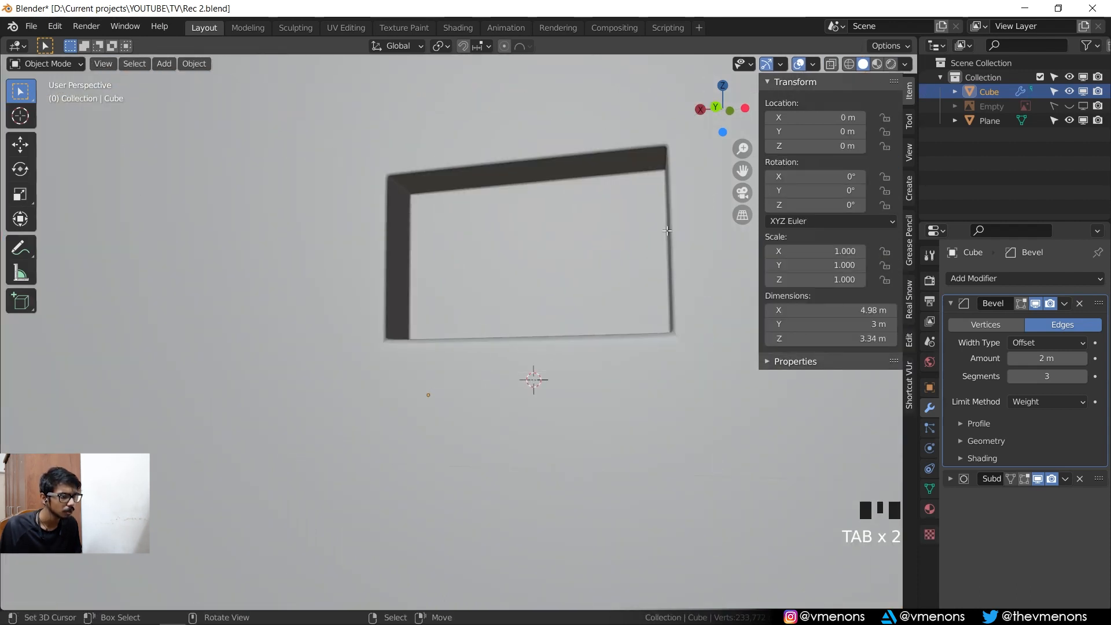
- Add the outer vertical edges beside the recess to the selection and set the bevel weight of all four surrounding edges to 0
{"action": "key", "text": "Tab"}
{"action": "scroll", "coordinate": [374, 236], "scroll_direction": "down", "scroll_amount": 1}
{"action": "scroll", "coordinate": [374, 236], "scroll_direction": "up", "scroll_amount": 1}
{"action": "right_click", "coordinate": [374, 236], "text": "shift"}
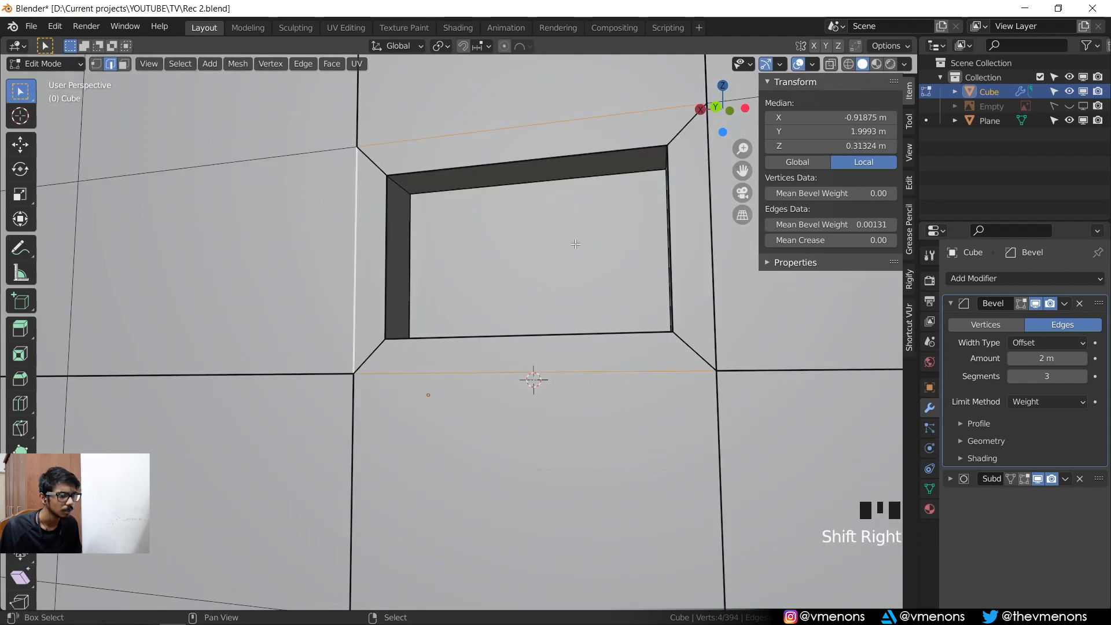
{"action": "right_click", "coordinate": [706, 230], "text": "shift"}
{"action": "left_click", "coordinate": [850, 230]}
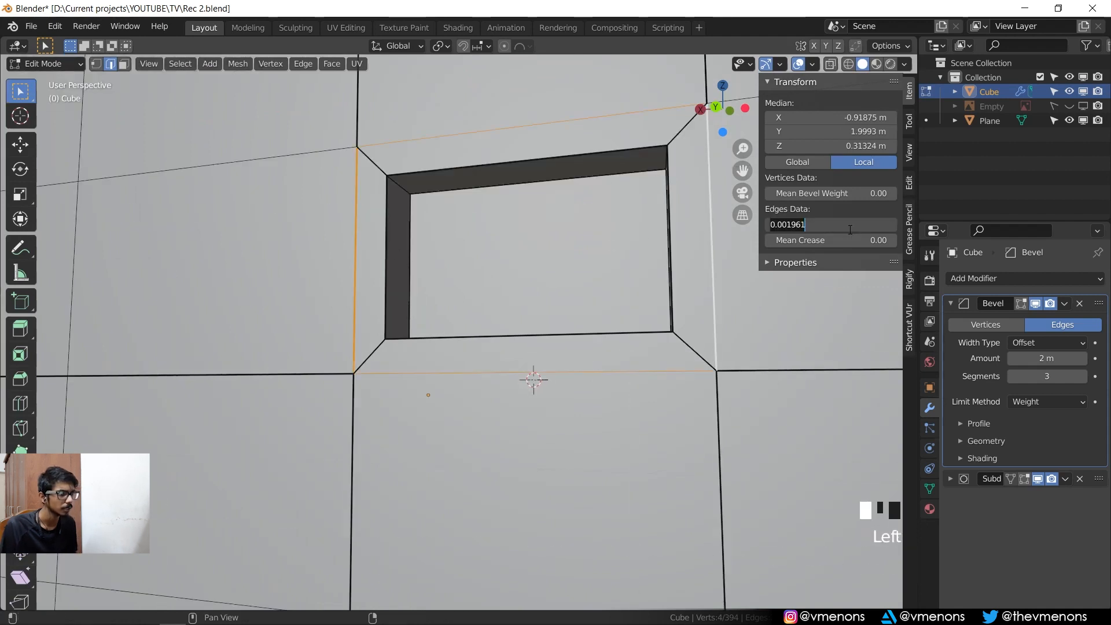
{"action": "type", "text": "0"}
{"action": "key", "text": "Return"}
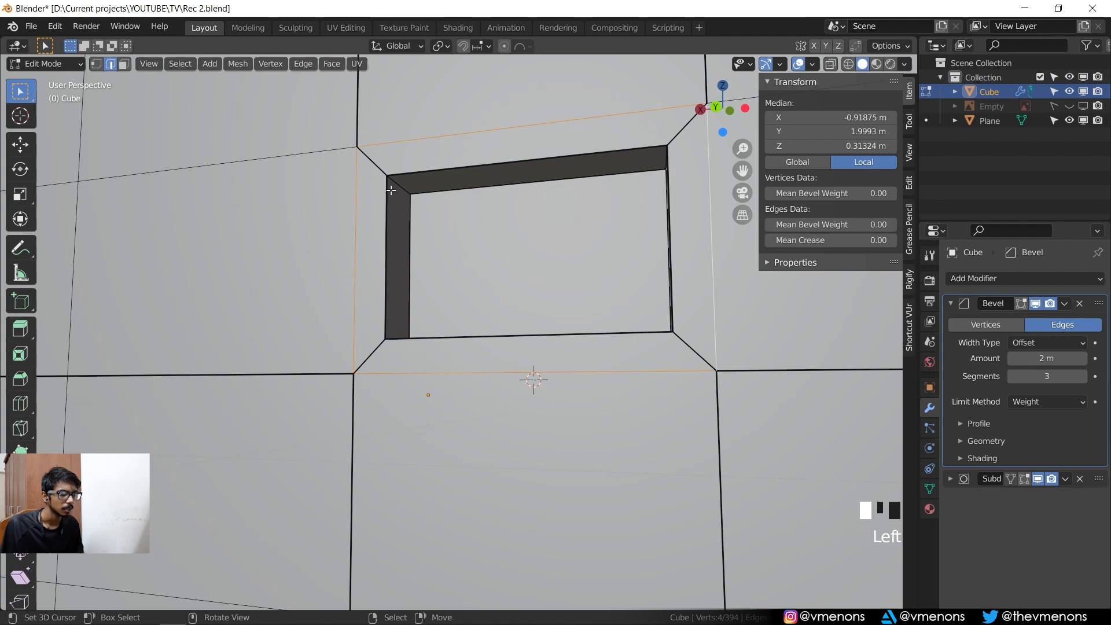
{"action": "key", "text": "Tab"}
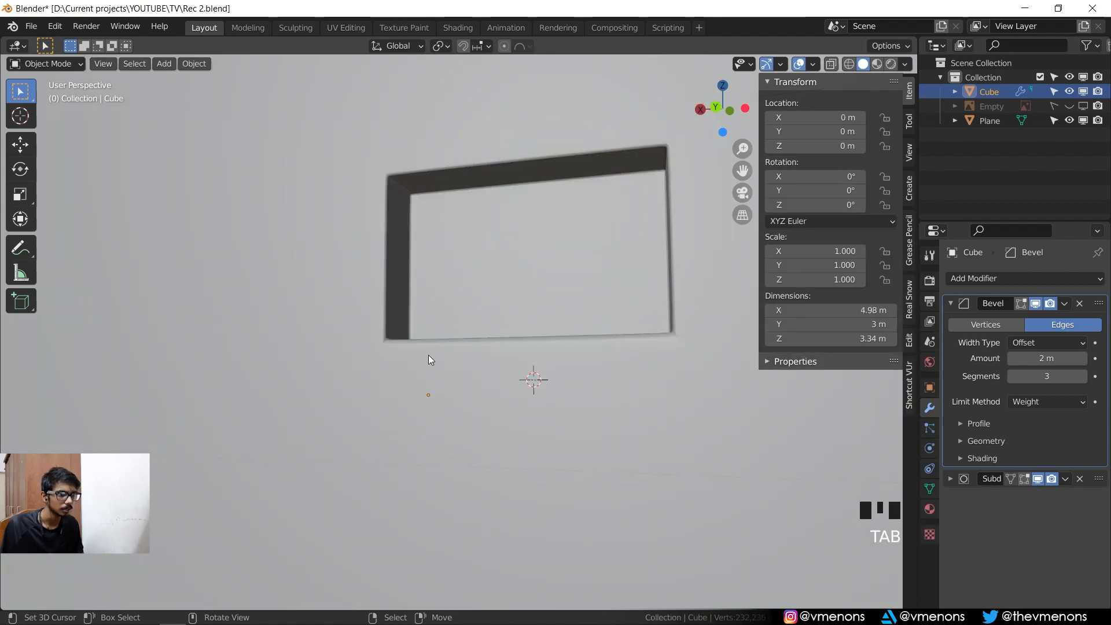
{"action": "middle_click_drag", "start_coordinate": [428, 358], "coordinate": [417, 358]}
- Try setting the bevel weight of the vertical edge loop above and below the recess's left corners to 0
{"action": "key", "text": "Tab"}
{"action": "right_click", "coordinate": [341, 177], "text": "alt"}
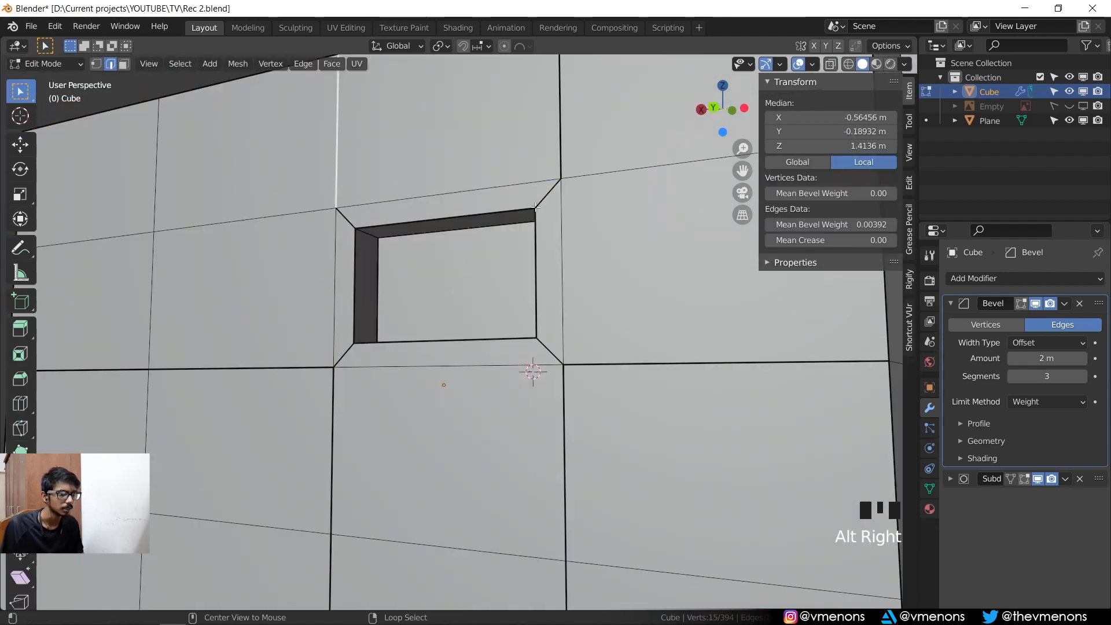
{"action": "key", "text": "super+space"}
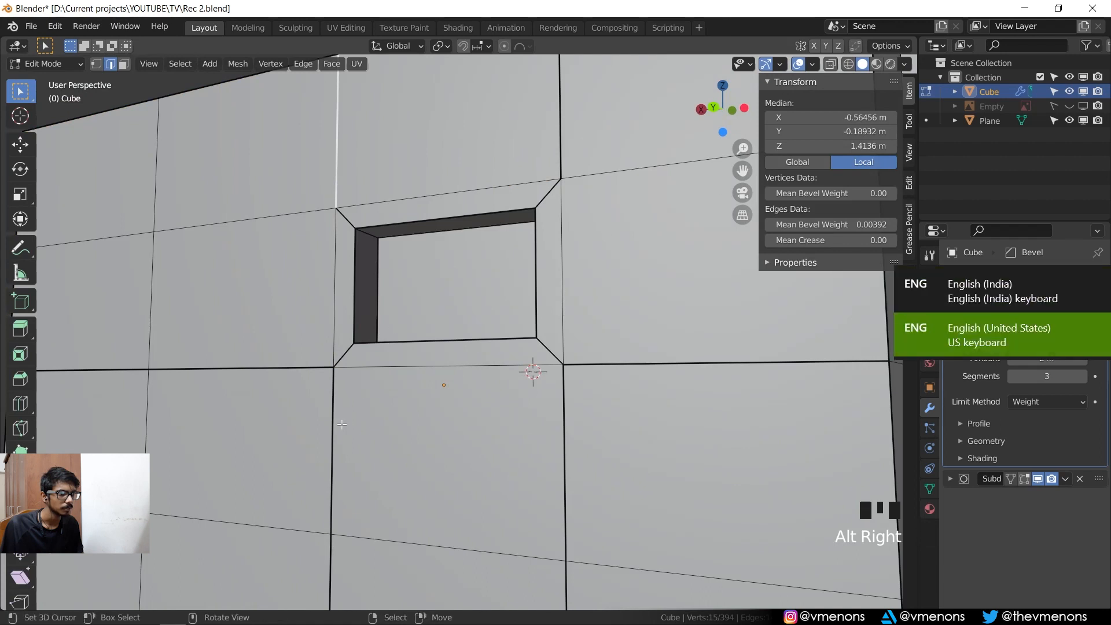
{"action": "right_click", "coordinate": [330, 414], "text": "alt+shift"}
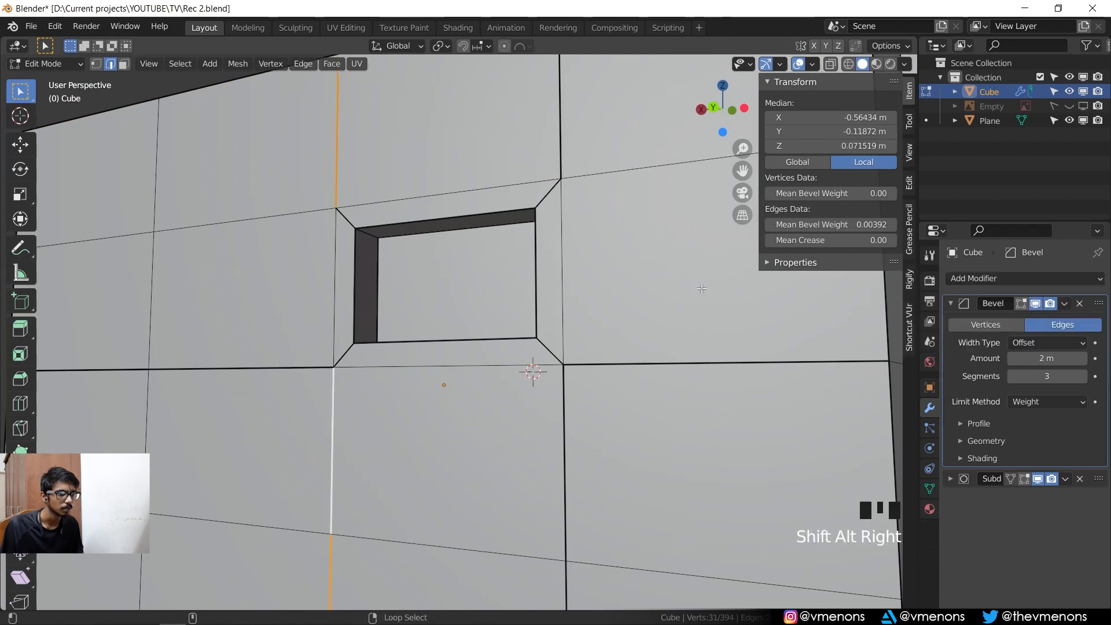
{"action": "left_click", "coordinate": [801, 226]}
{"action": "type", "text": "0"}
{"action": "key", "text": "Return"}
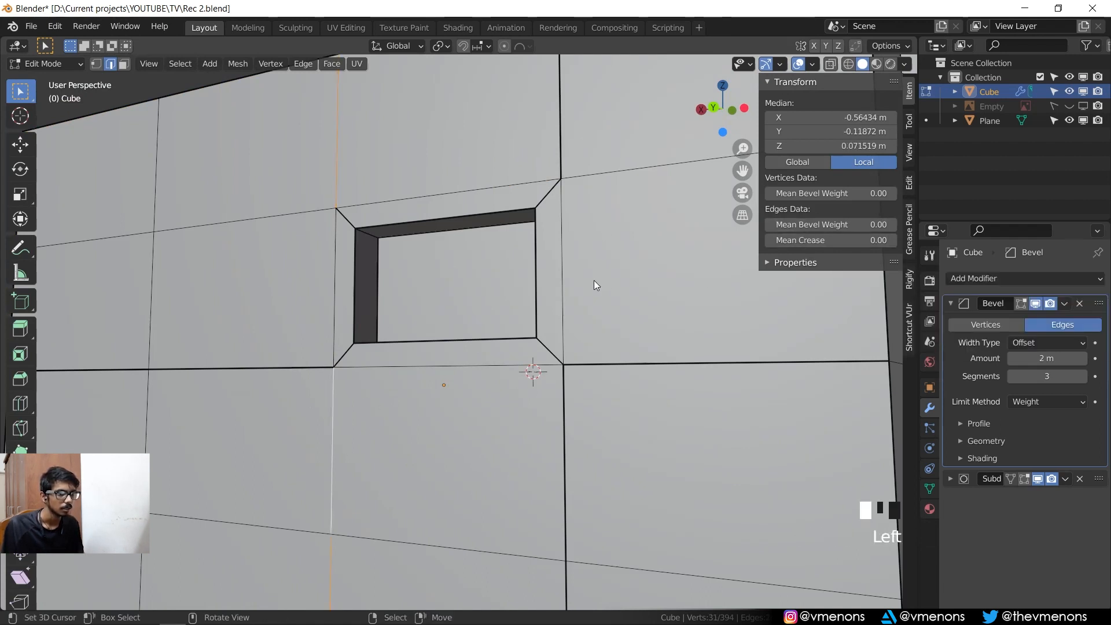
{"action": "key", "text": "Tab"}
{"action": "middle_click_drag", "start_coordinate": [432, 310], "coordinate": [351, 348]}
{"action": "scroll", "coordinate": [469, 308], "scroll_direction": "up", "scroll_amount": 3}
{"action": "key", "text": "Tab"}
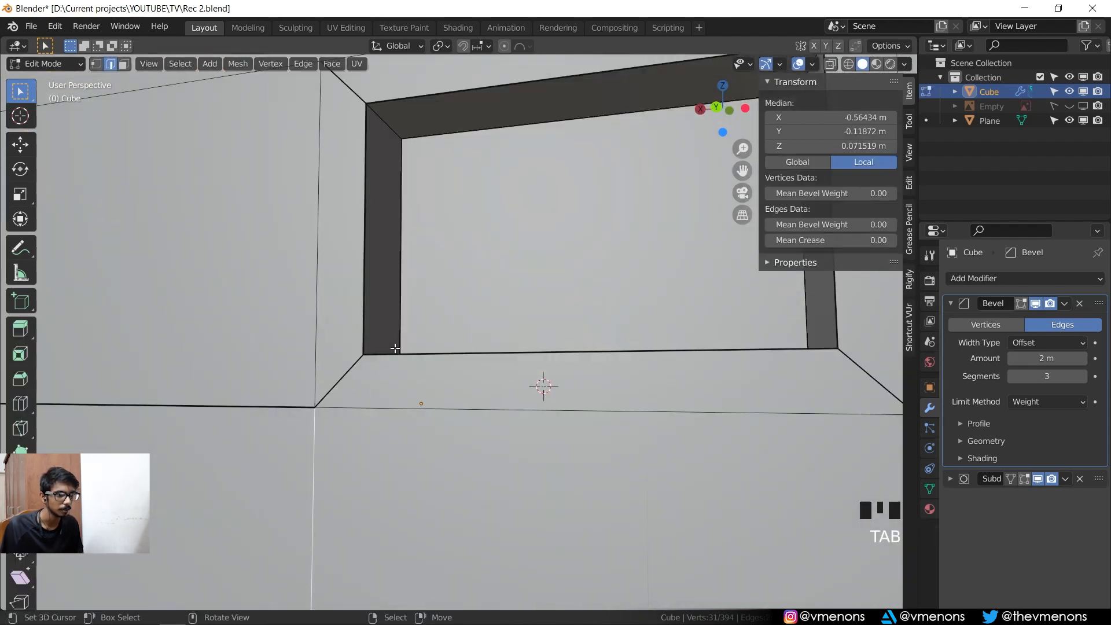
{"action": "scroll", "coordinate": [415, 346], "scroll_direction": "down", "scroll_amount": 2}
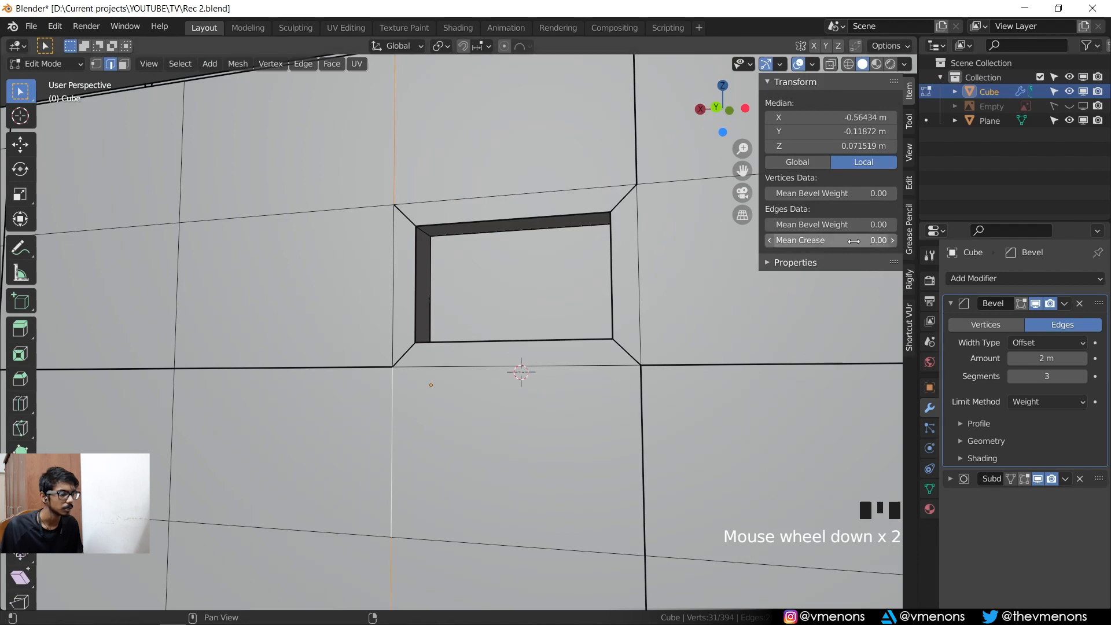
- Set the bevel weight of the vertical edge loop above and below the recess's left corners to 0.005
{"action": "left_click", "coordinate": [814, 224]}
{"action": "key", "text": "Escape"}
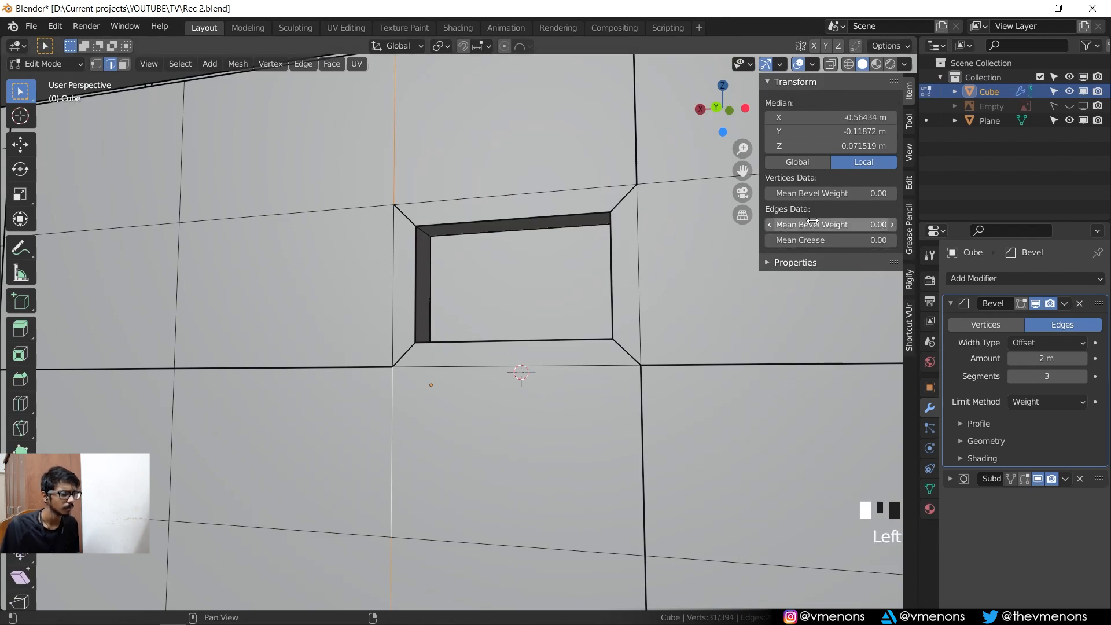
{"action": "left_click", "coordinate": [814, 222]}
{"action": "type", "text": "0.002"}
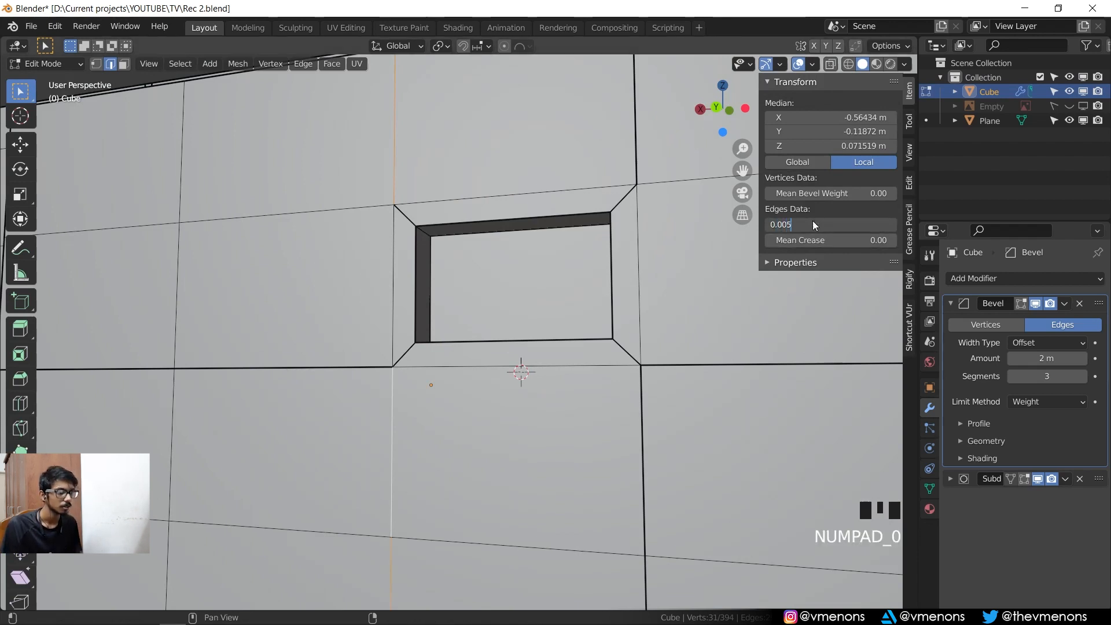
{"action": "key", "text": "Return"}
{"action": "key", "text": "Tab"}
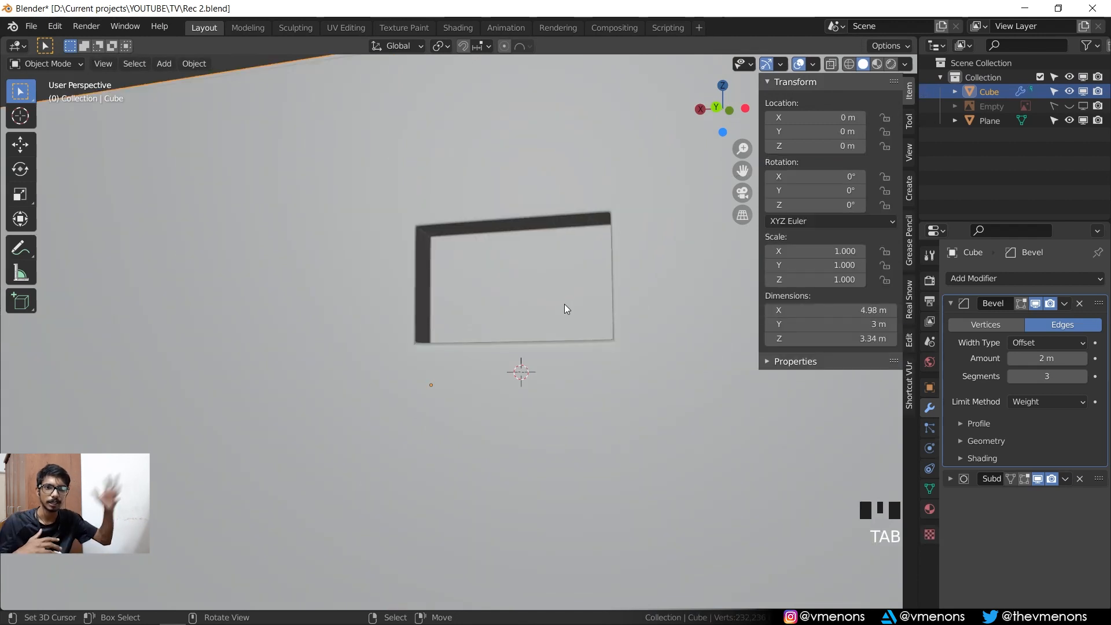
{"action": "key", "text": "Tab"}
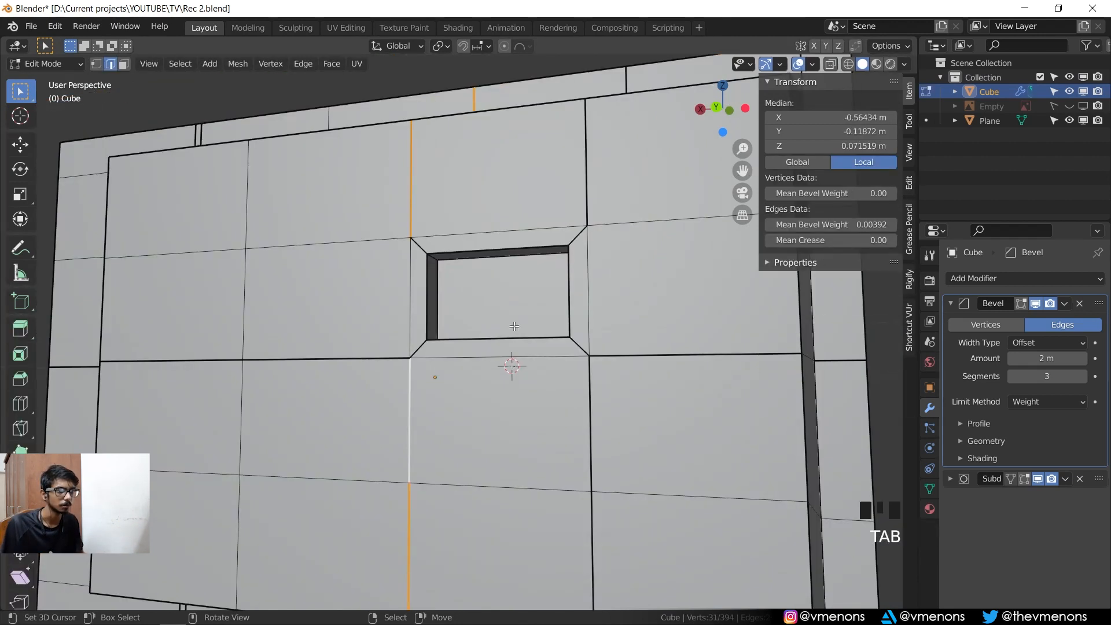
{"action": "middle_click_drag", "start_coordinate": [459, 363], "coordinate": [638, 392]}
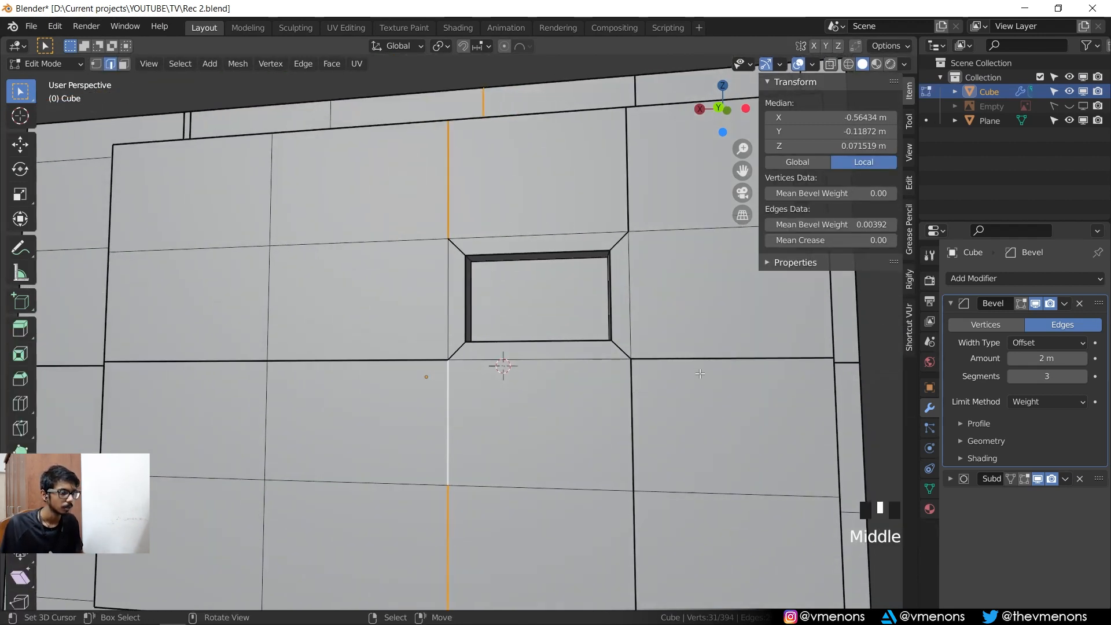
{"action": "middle_click_drag", "start_coordinate": [699, 373], "coordinate": [694, 375]}
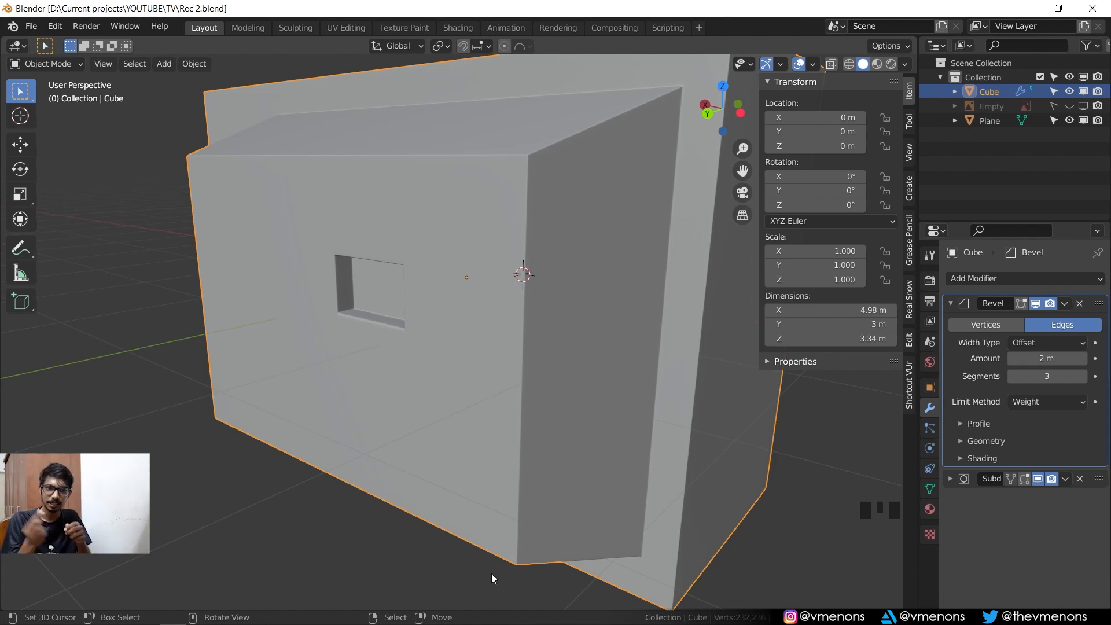
- Switch to the reference image board and examine the lower-left recess and connector panel on the TV's back, then return to Blender
{"action": "mouse_move", "coordinate": [422, 624]}
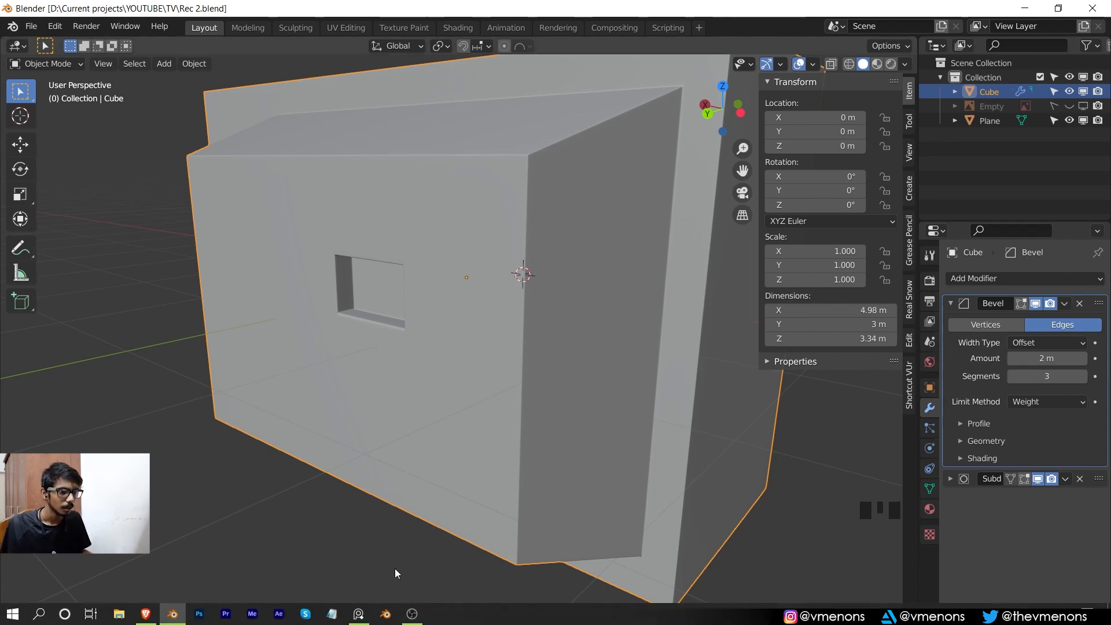
{"action": "left_click", "coordinate": [358, 614]}
{"action": "scroll", "coordinate": [413, 165], "scroll_direction": "up", "scroll_amount": 8}
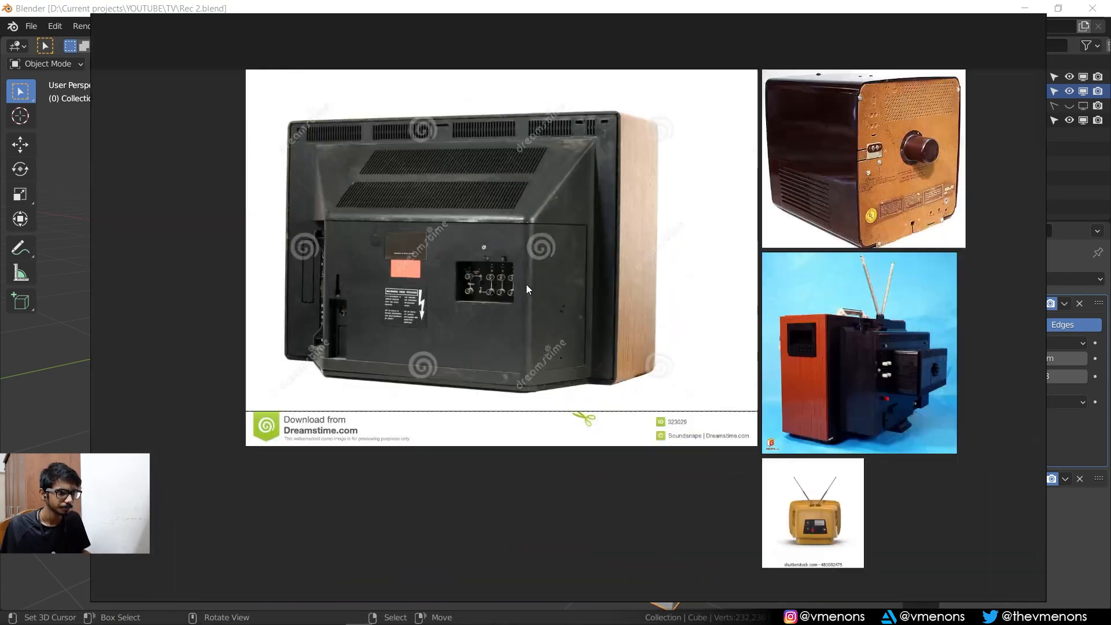
{"action": "scroll", "coordinate": [550, 307], "scroll_direction": "up", "scroll_amount": 5}
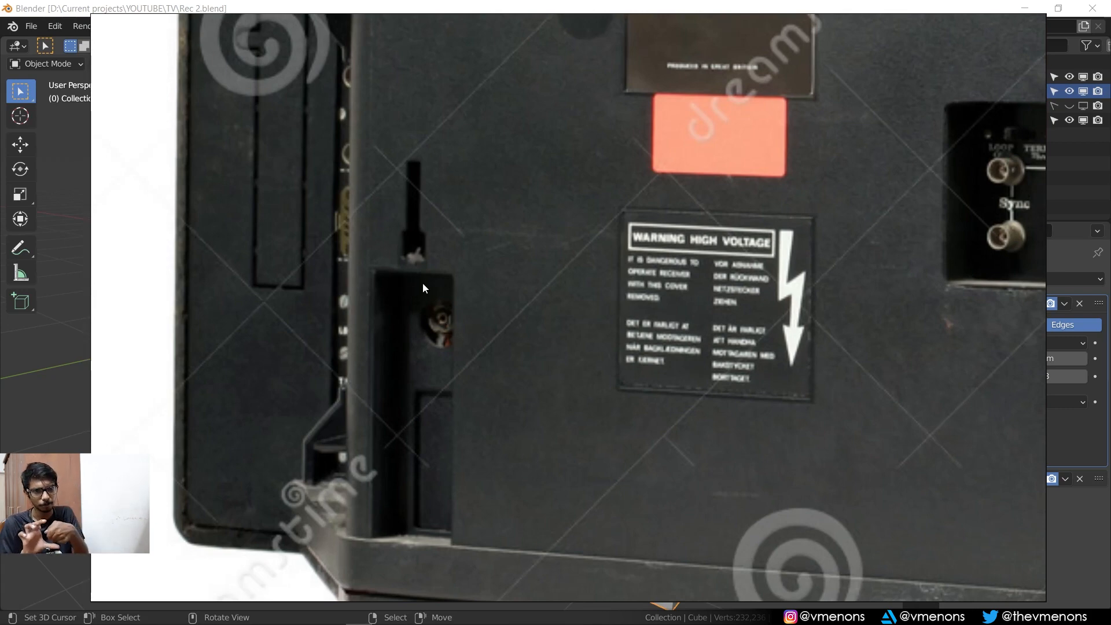
{"action": "scroll", "coordinate": [485, 242], "scroll_direction": "down", "scroll_amount": 6}
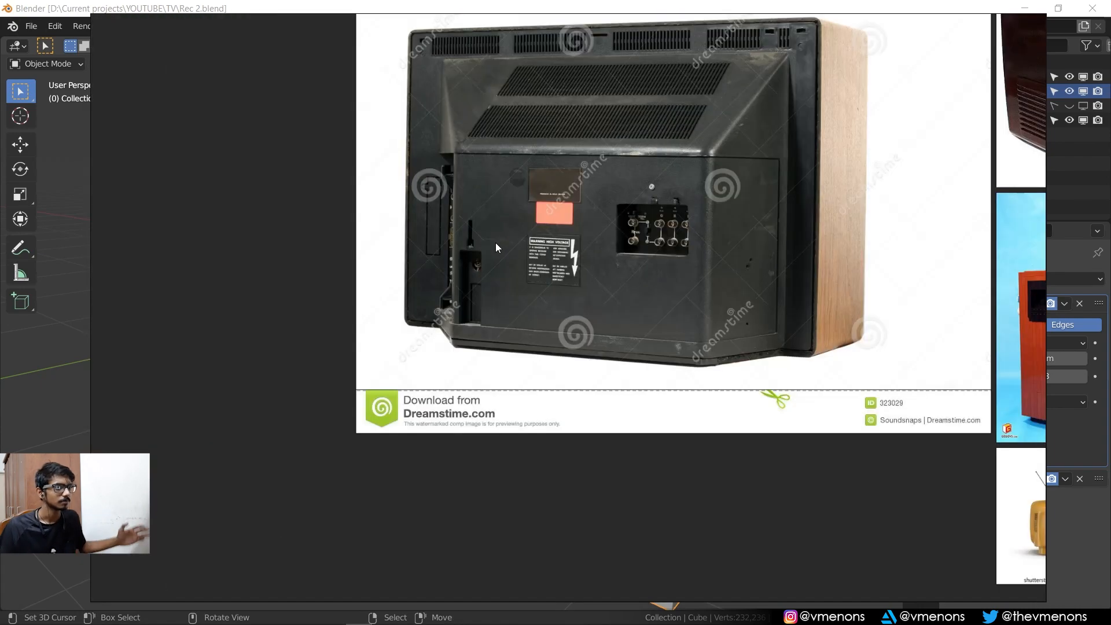
{"action": "scroll", "coordinate": [536, 237], "scroll_direction": "down", "scroll_amount": 2}
{"action": "scroll", "coordinate": [536, 237], "scroll_direction": "down", "scroll_amount": 1}
{"action": "middle_click_drag", "start_coordinate": [781, 320], "coordinate": [601, 250]}
{"action": "scroll", "coordinate": [666, 265], "scroll_direction": "down", "scroll_amount": 1}
{"action": "scroll", "coordinate": [558, 245], "scroll_direction": "up", "scroll_amount": 1}
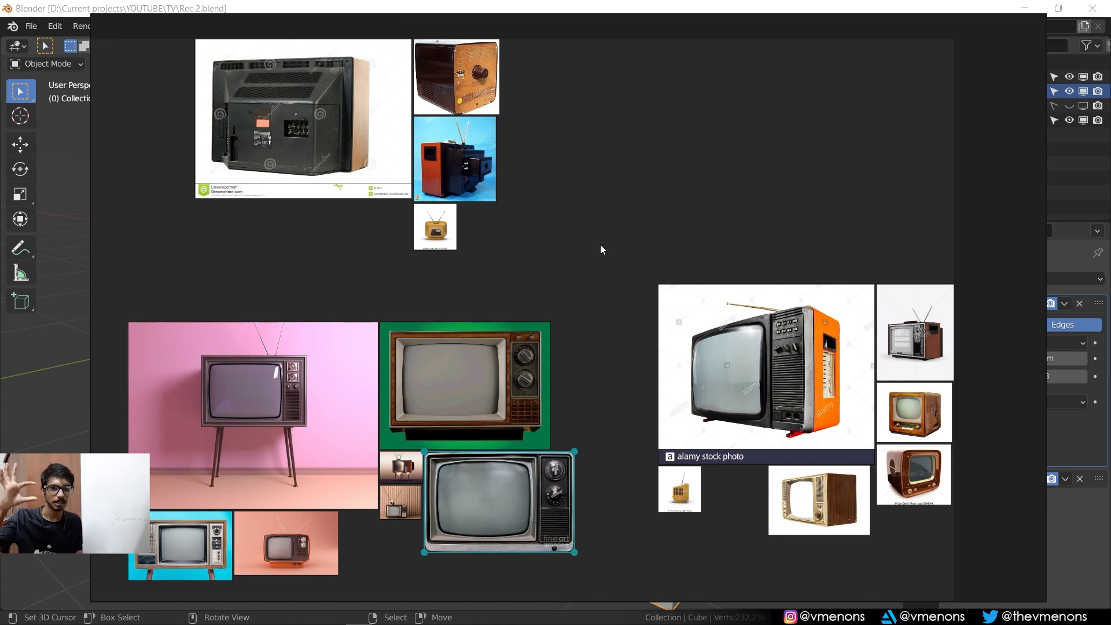
{"action": "left_click", "coordinate": [129, 4]}
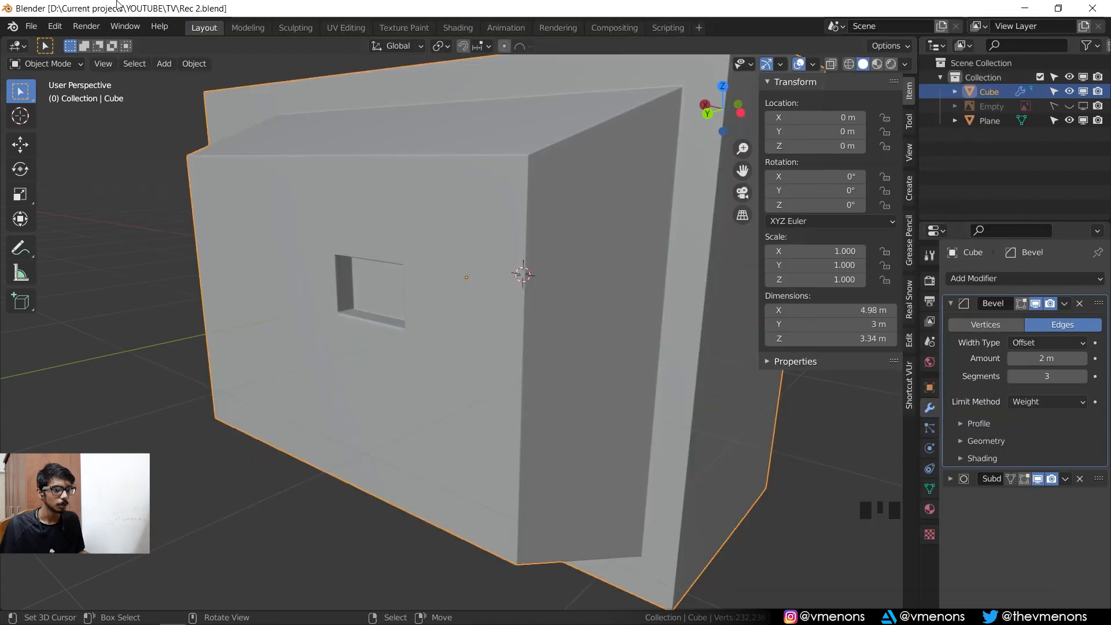
- Inset the back panel's bottom-row face, one column left of the connector recess, by about 0.047 m
{"action": "middle_click_drag", "start_coordinate": [446, 290], "coordinate": [377, 318]}
{"action": "key", "text": "Tab"}
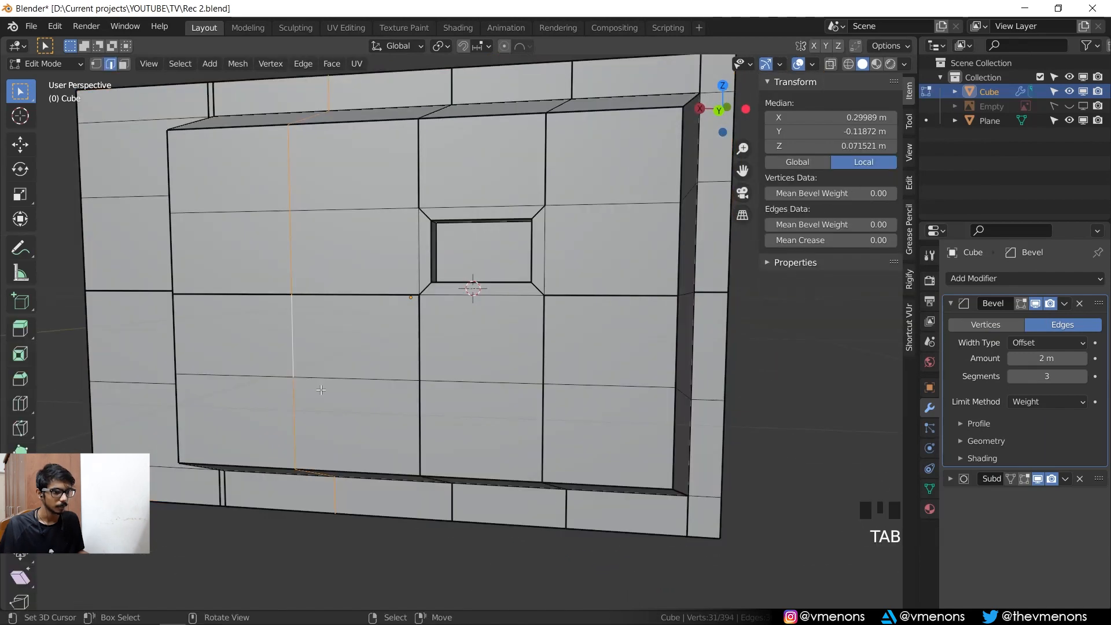
{"action": "key", "text": "3"}
{"action": "right_click", "coordinate": [353, 402]}
{"action": "key", "text": "ctrl+KP_1"}
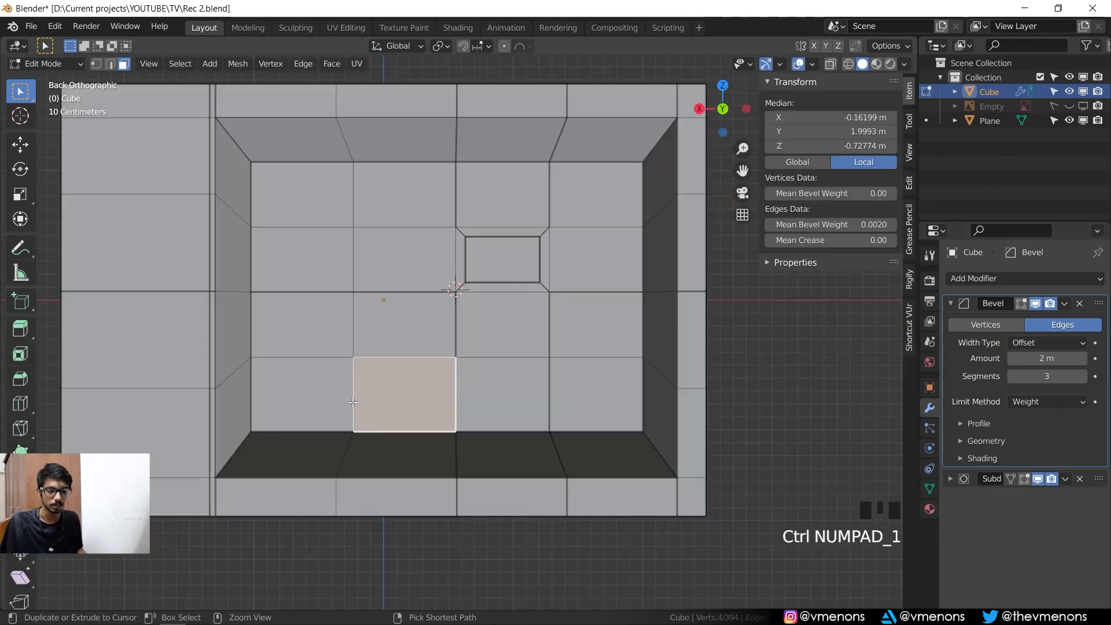
{"action": "scroll", "coordinate": [371, 407], "scroll_direction": "up", "scroll_amount": 1}
{"action": "scroll", "coordinate": [370, 407], "scroll_direction": "up", "scroll_amount": 2}
{"action": "middle_click_drag", "start_coordinate": [403, 405], "coordinate": [424, 383], "text": "shift"}
{"action": "scroll", "coordinate": [424, 382], "scroll_direction": "up", "scroll_amount": 2}
{"action": "middle_click_drag", "start_coordinate": [639, 460], "coordinate": [686, 401], "text": "shift"}
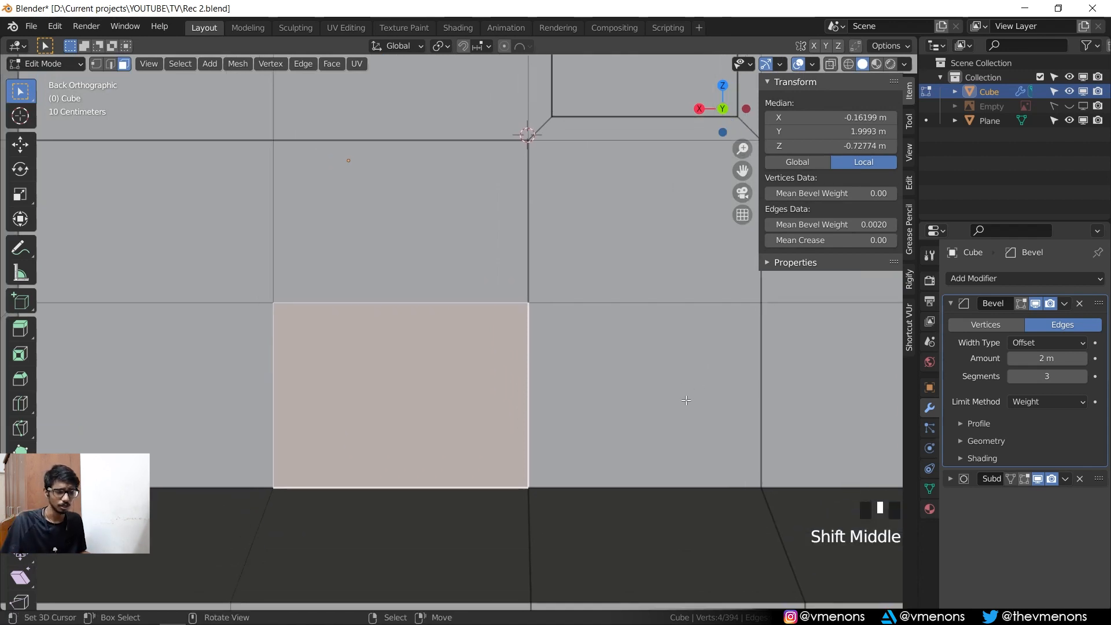
{"action": "key", "text": "Right"}
{"action": "key", "text": "Right"}
{"action": "key", "text": "Right"}
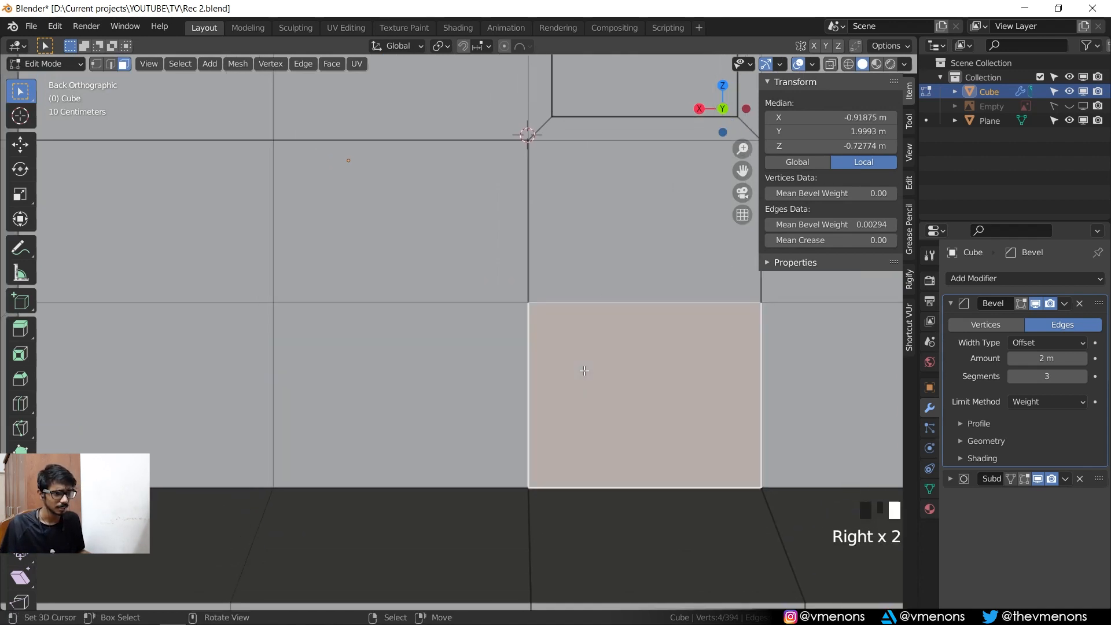
{"action": "key", "text": "i"}
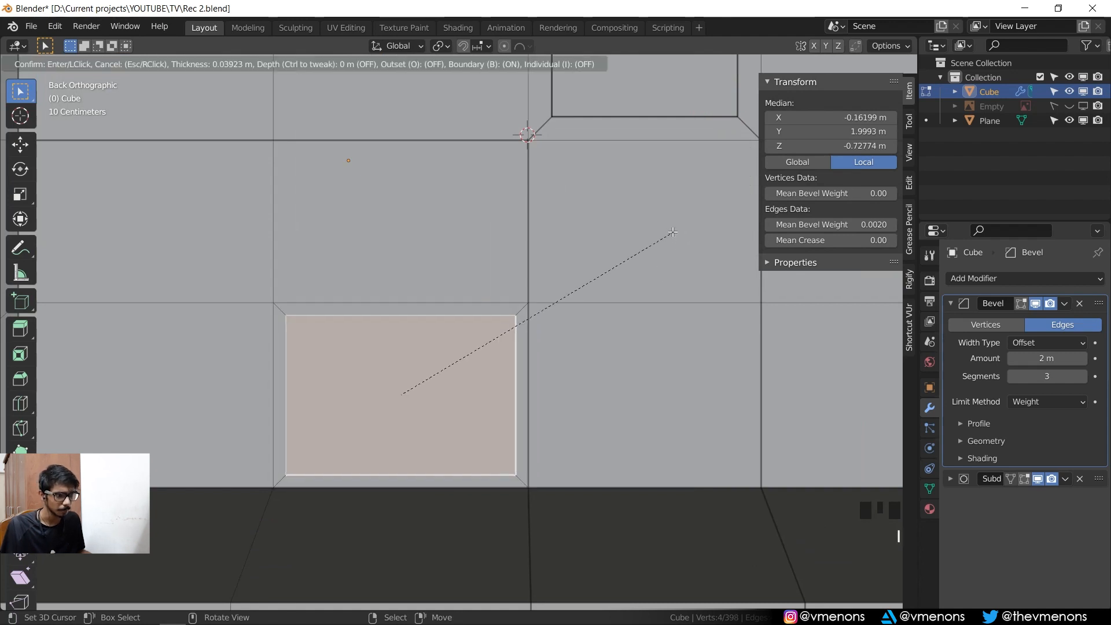
{"action": "left_click", "coordinate": [645, 240]}
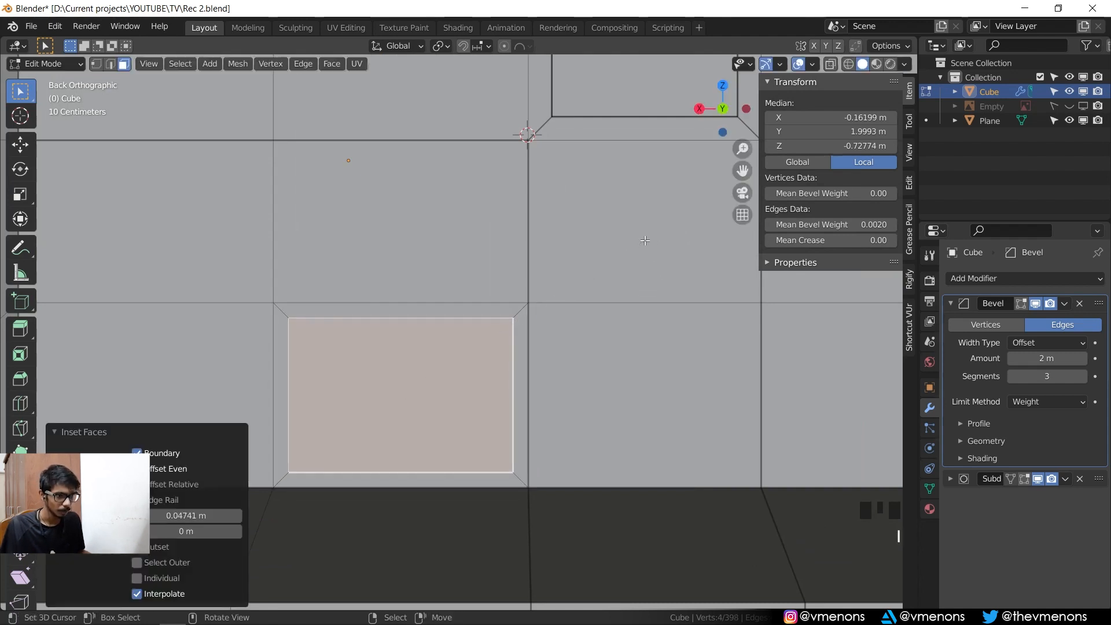
{"action": "middle_click_drag", "start_coordinate": [645, 240], "coordinate": [504, 173]}
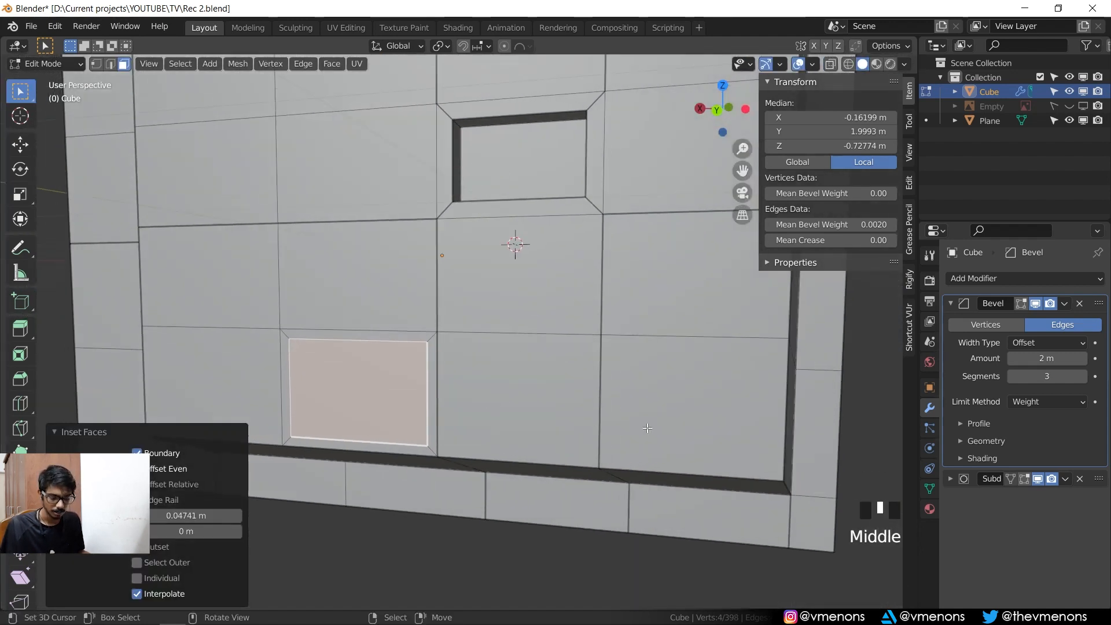
- Scale the inset face to about 0.70 along X and 1.04 along Z, and widen it by about 1.03 along X
{"action": "key", "text": "ctrl+KP_1"}
{"action": "scroll", "coordinate": [590, 409], "scroll_direction": "up", "scroll_amount": 3}
{"action": "key", "text": "s"}
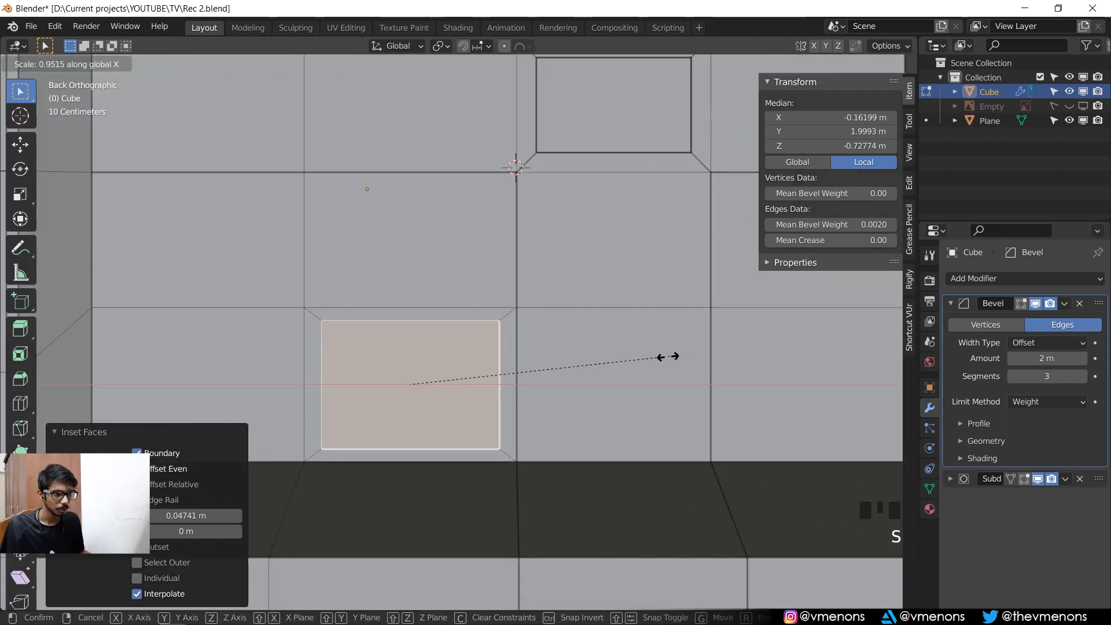
{"action": "key", "text": "x"}
{"action": "left_click", "coordinate": [595, 363]}
{"action": "key", "text": "s"}
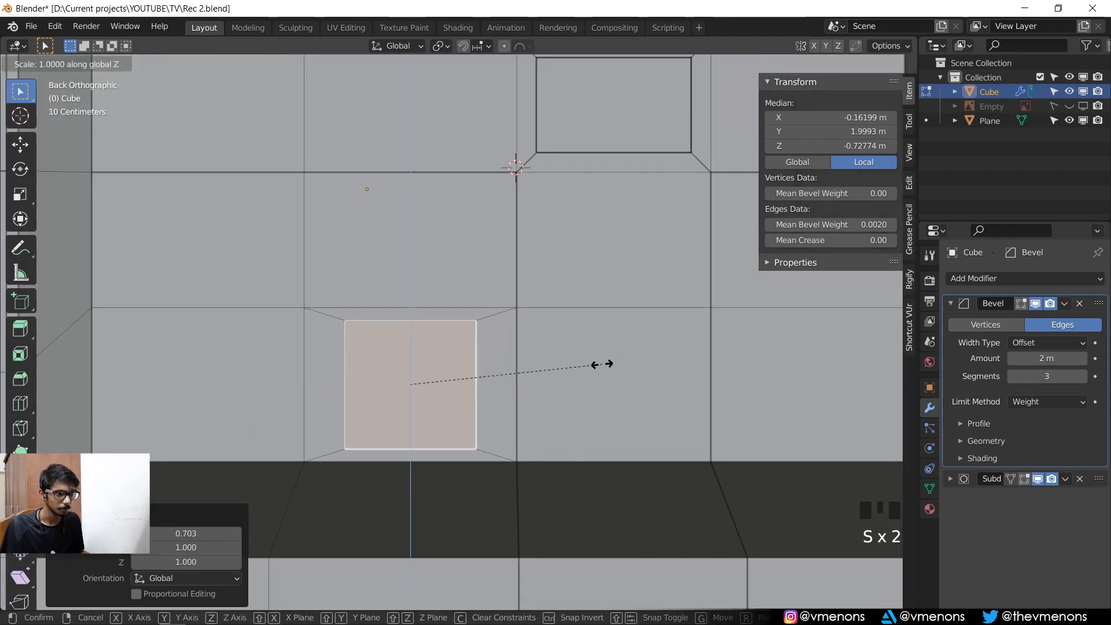
{"action": "key", "text": "z"}
{"action": "left_click", "coordinate": [670, 367]}
{"action": "key", "text": "s"}
{"action": "key", "text": "x"}
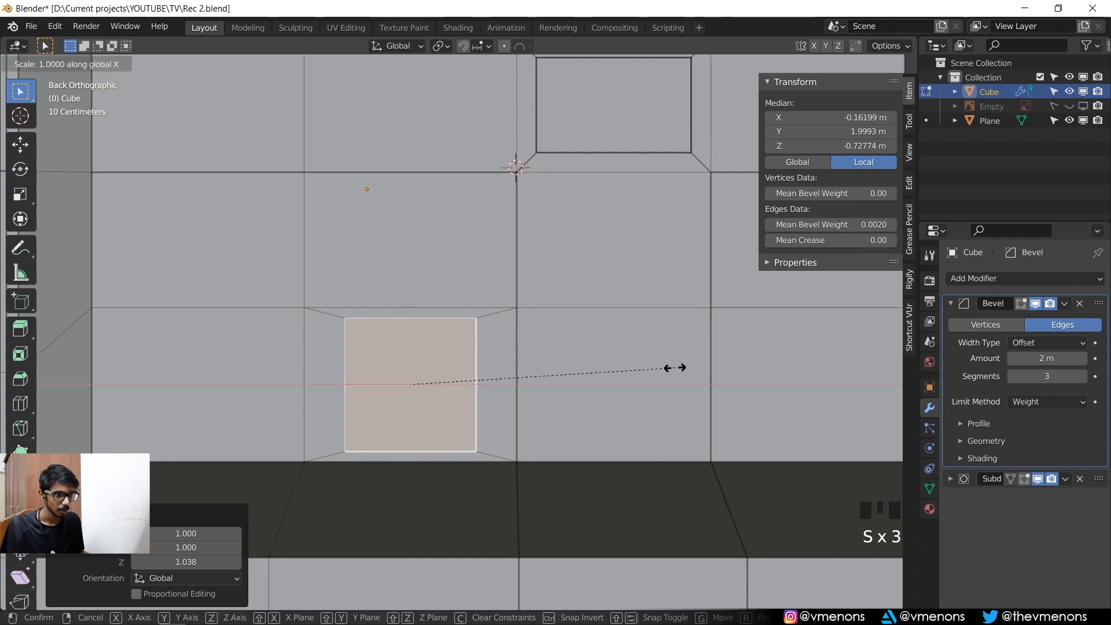
{"action": "left_click", "coordinate": [746, 369]}
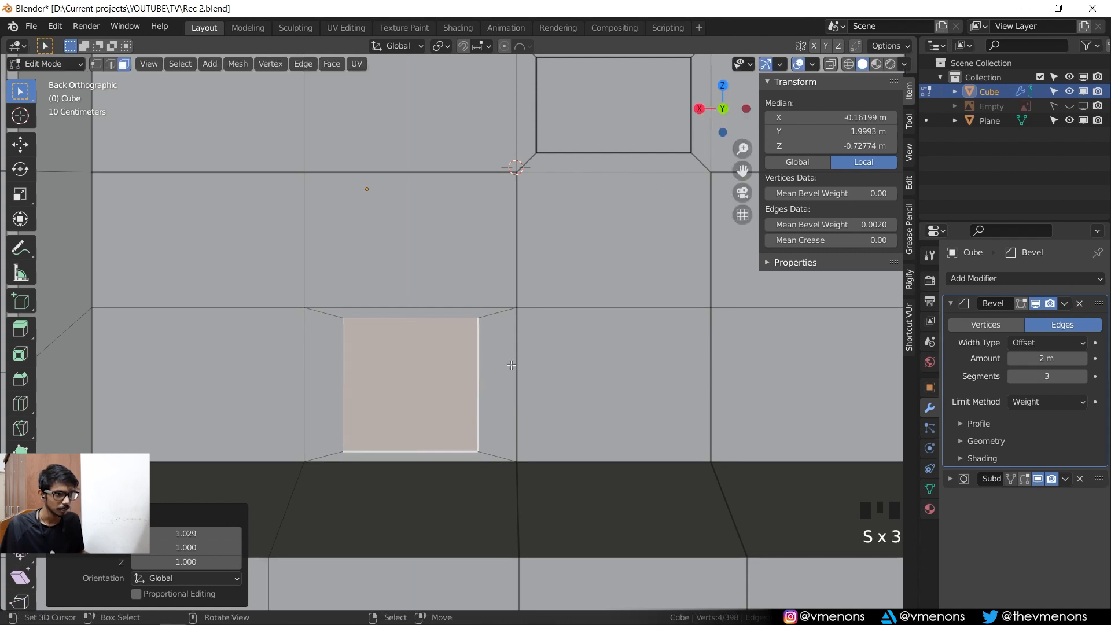
- Extrude the scaled inset face about 0.315 m inward to form a second recess
{"action": "scroll", "coordinate": [514, 366], "scroll_direction": "down", "scroll_amount": 2}
{"action": "middle_click_drag", "start_coordinate": [595, 362], "coordinate": [405, 462], "text": "shift"}
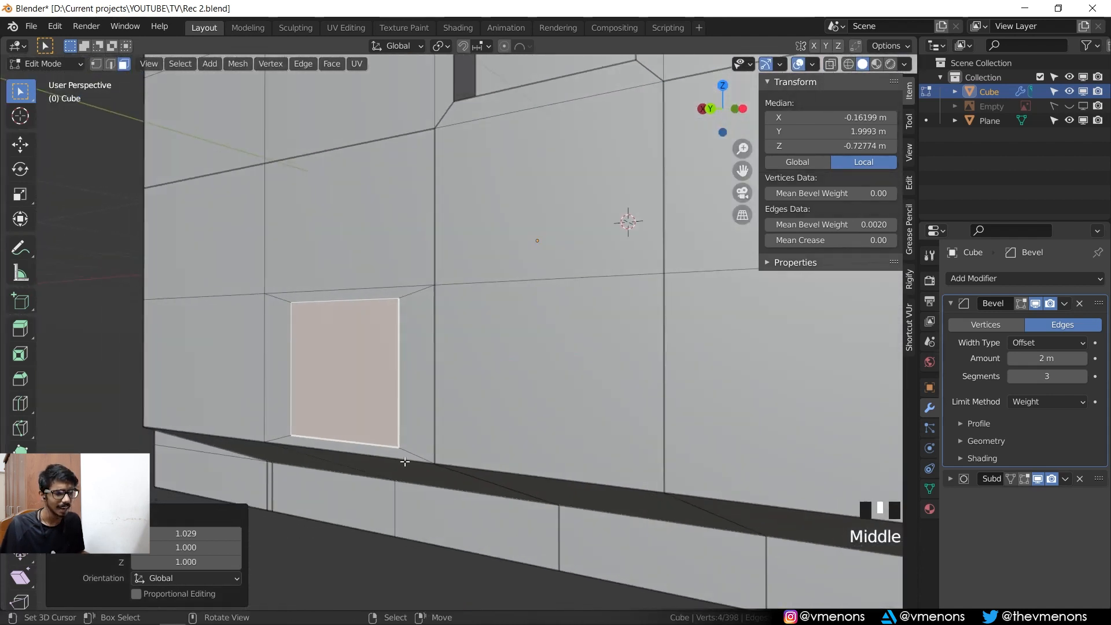
{"action": "key", "text": "e"}
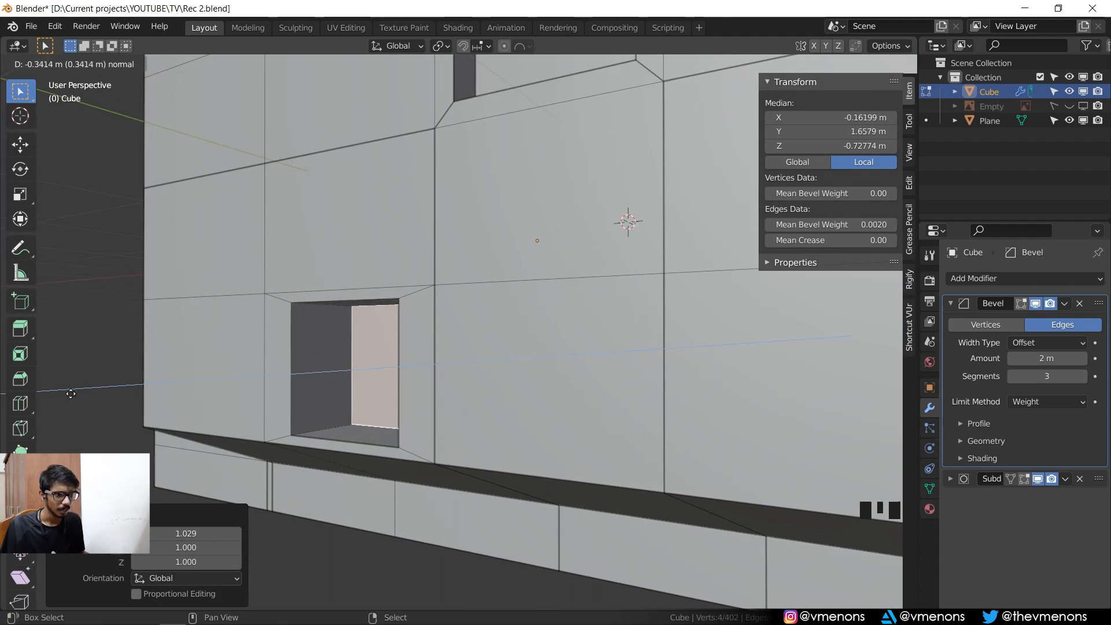
{"action": "left_click", "coordinate": [62, 410]}
{"action": "middle_click_drag", "start_coordinate": [62, 410], "coordinate": [516, 353]}
- Set the bevel weight of the second recess's inner back face edges to 0
{"action": "left_click", "coordinate": [839, 225]}
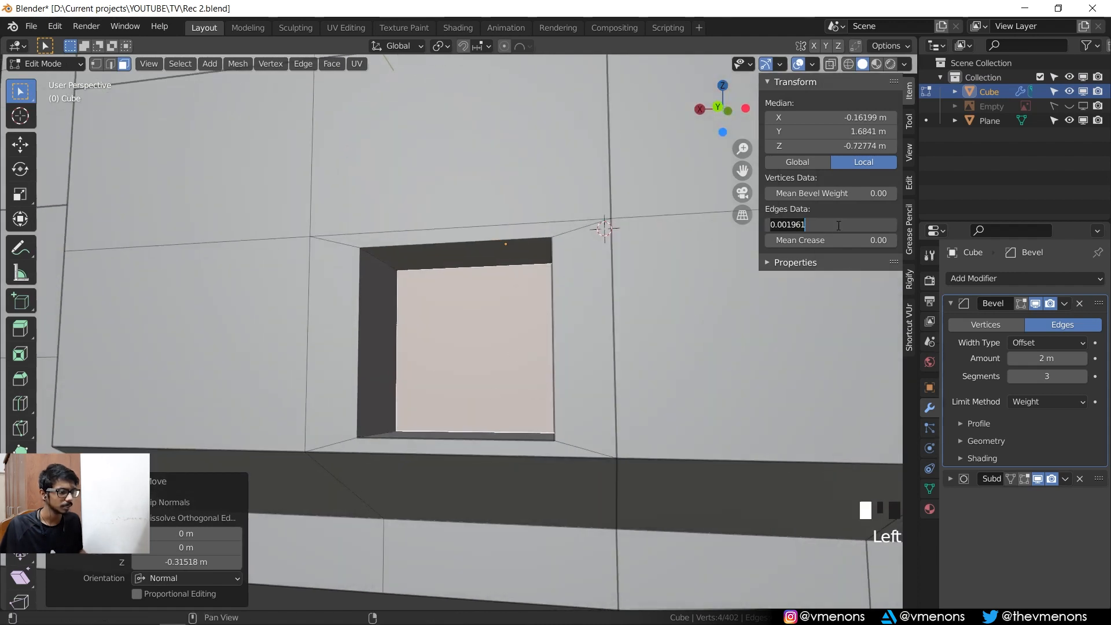
{"action": "type", "text": "0."}
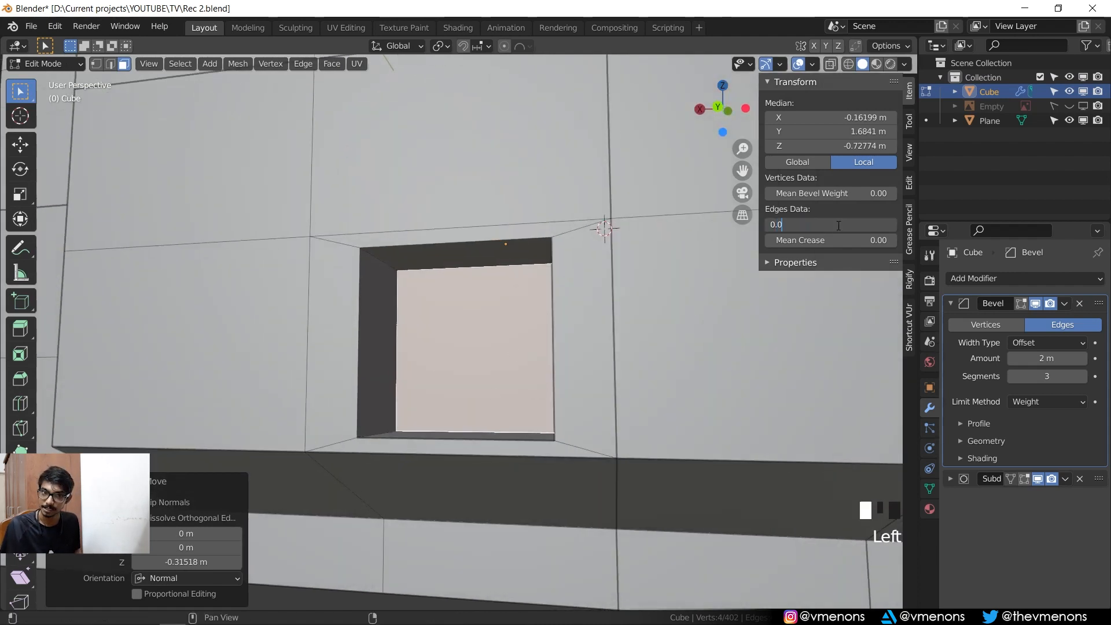
{"action": "type", "text": "00"}
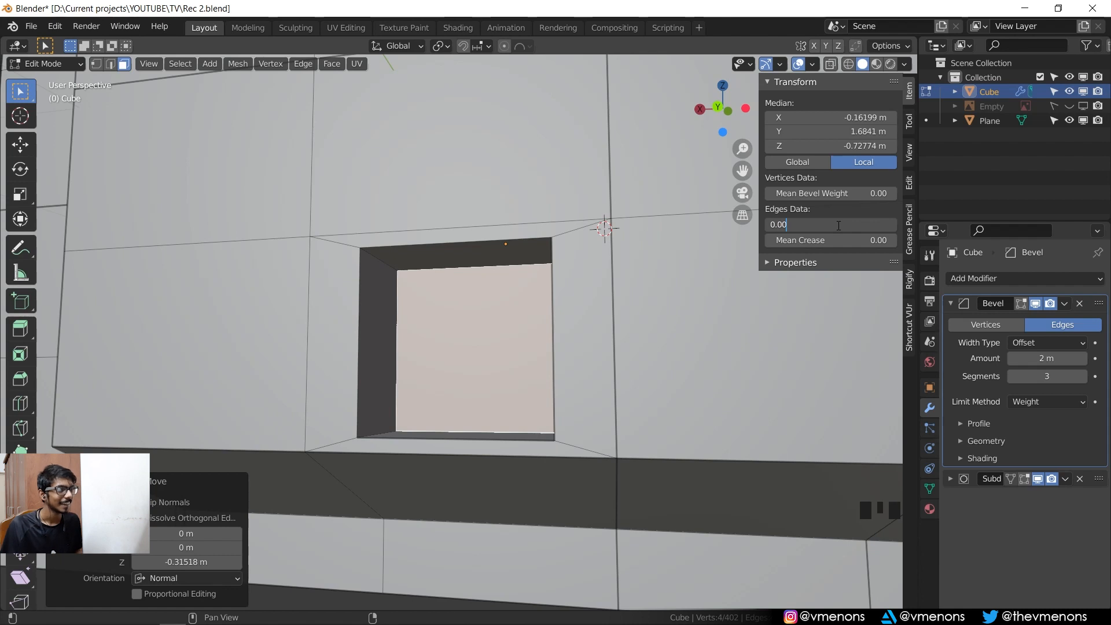
{"action": "key", "text": "Return"}
{"action": "scroll", "coordinate": [432, 248], "scroll_direction": "up", "scroll_amount": 2}
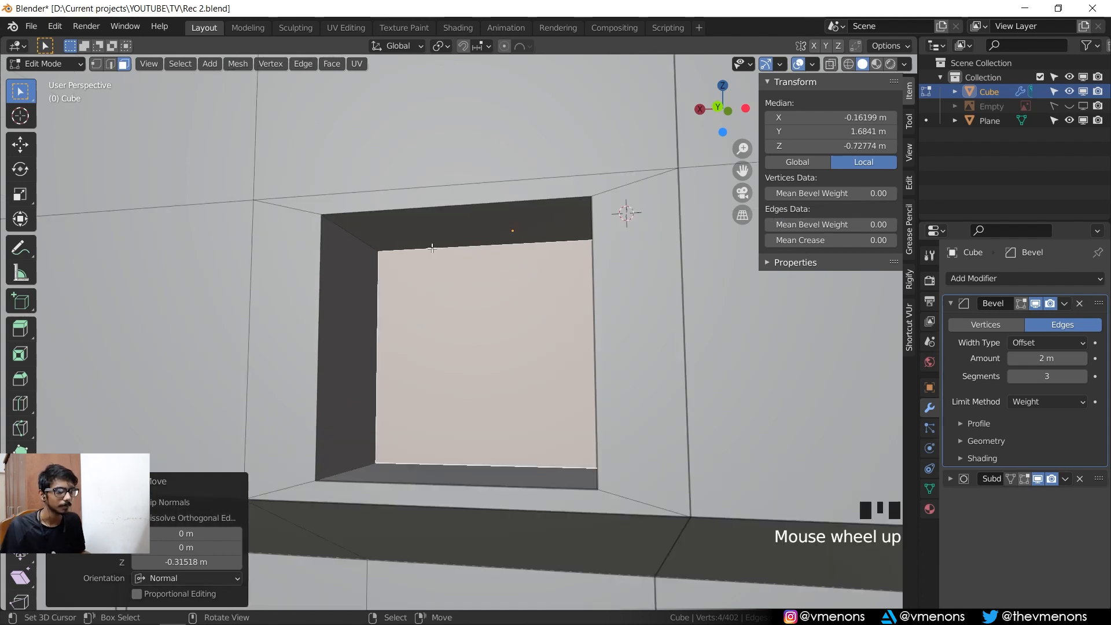
- Select the edge loop around the second recess's outer rim and set its mean bevel weight to 0.005
{"action": "key", "text": "2"}
{"action": "right_click", "coordinate": [325, 249], "text": "alt"}
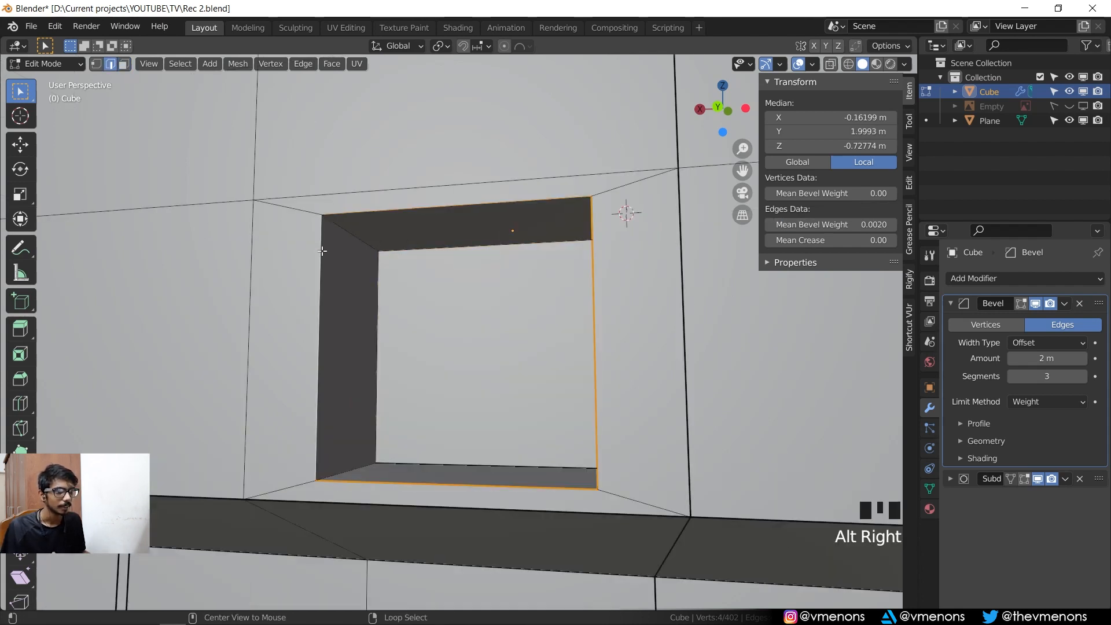
{"action": "left_click", "coordinate": [828, 224]}
{"action": "type", "text": "0.005"}
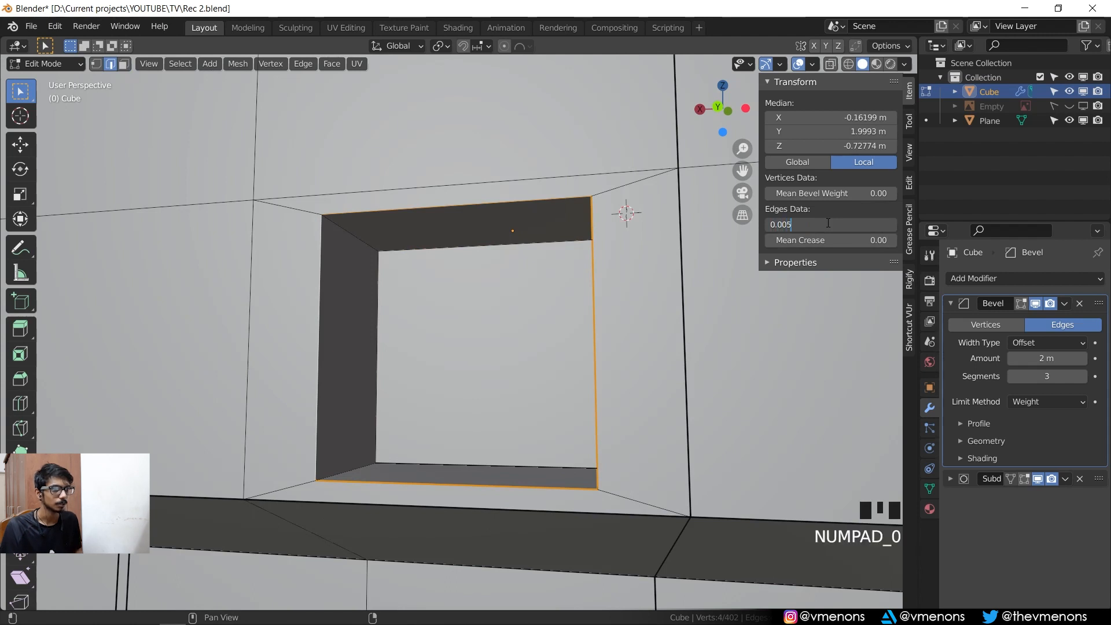
{"action": "key", "text": "Return"}
{"action": "right_click", "coordinate": [291, 210]}
{"action": "right_click", "coordinate": [316, 255]}
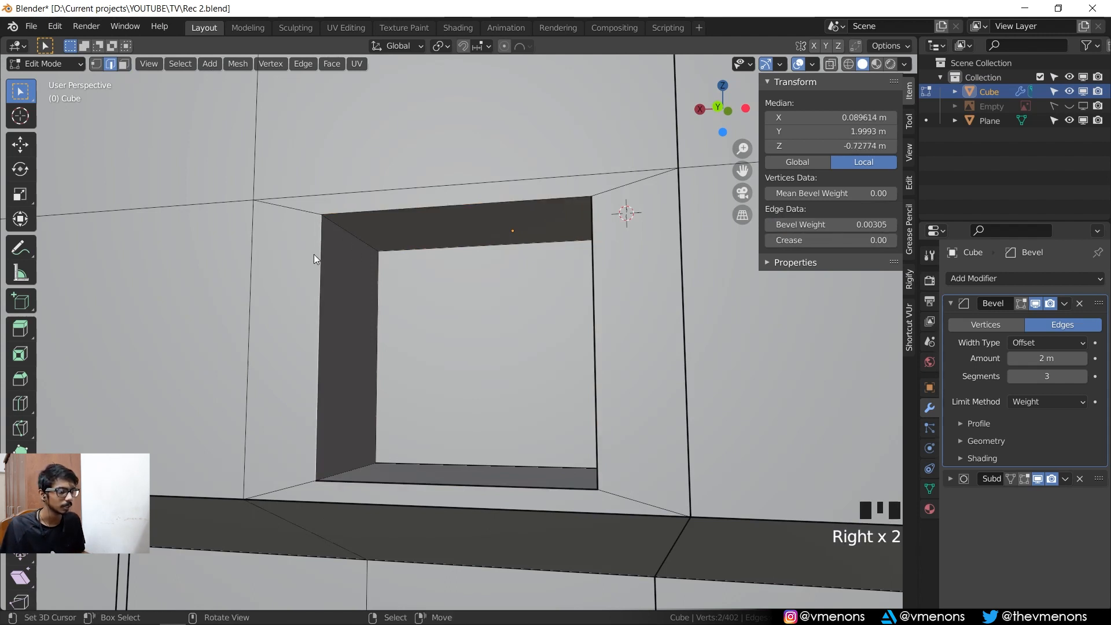
{"action": "right_click", "coordinate": [416, 207]}
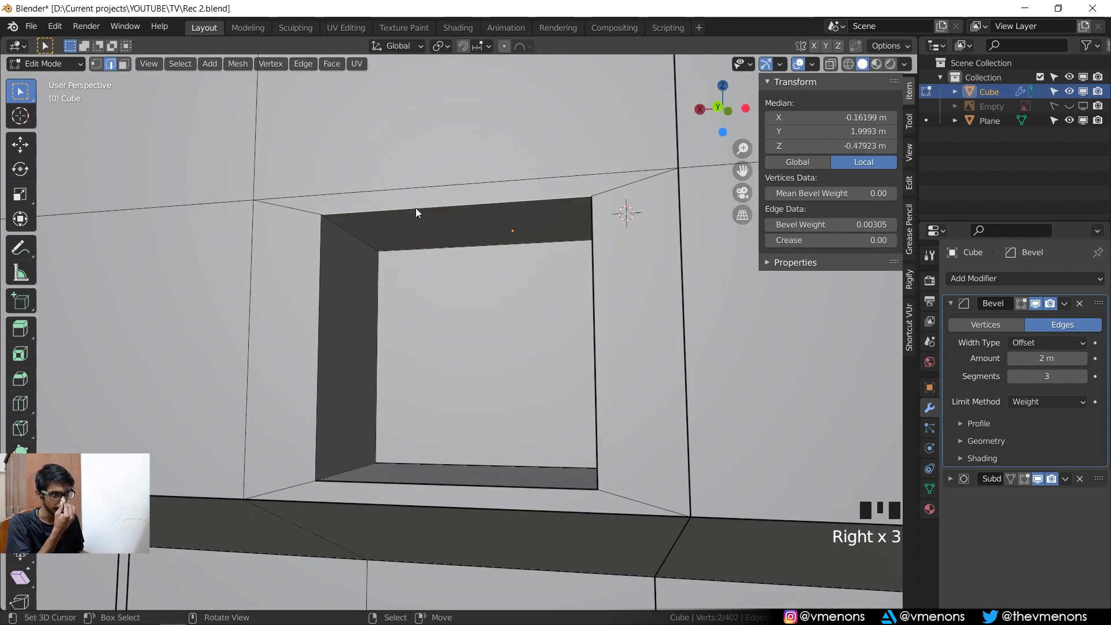
- Set the bevel weight of the diagonal edges running through the second recess's upper-left corner to 0.005
{"action": "right_click", "coordinate": [286, 219]}
{"action": "right_click", "coordinate": [335, 221], "text": "alt"}
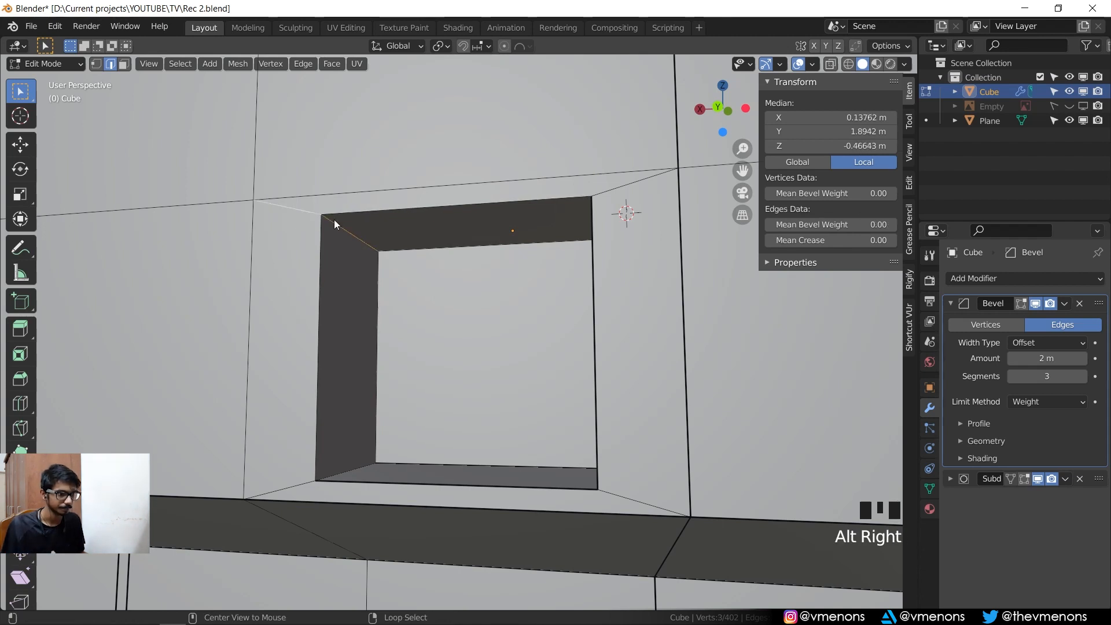
{"action": "left_click", "coordinate": [844, 225]}
{"action": "type", "text": "0.005"}
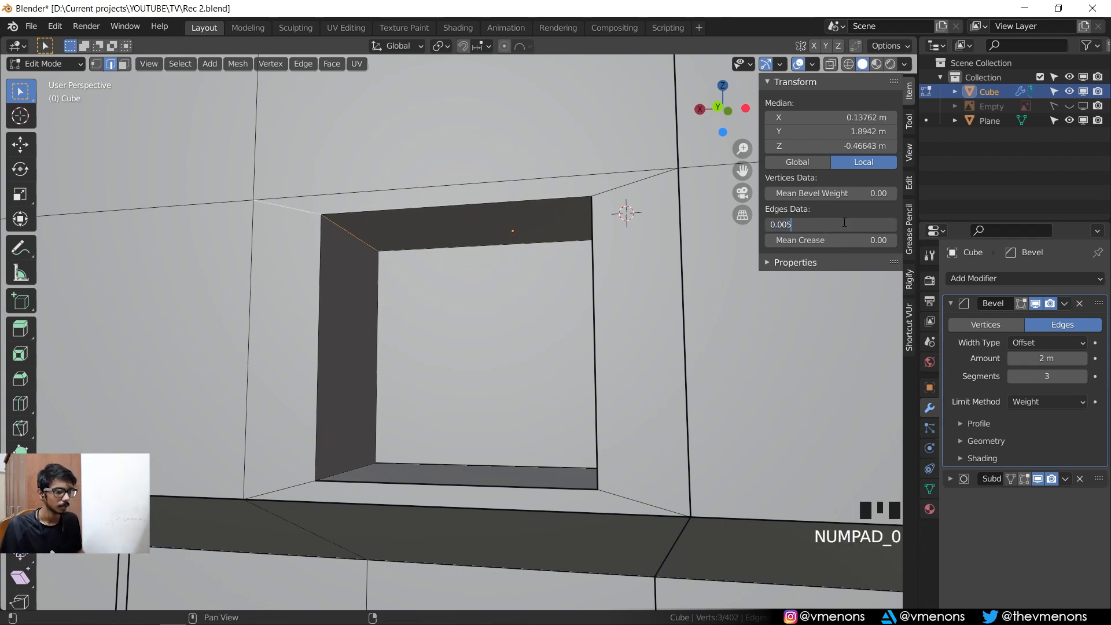
{"action": "key", "text": "Return"}
- Set the bevel weight of the edge loops through the second recess's lower-left, lower-right and upper-right corners to 0.005
{"action": "right_click", "coordinate": [330, 479], "text": "alt"}
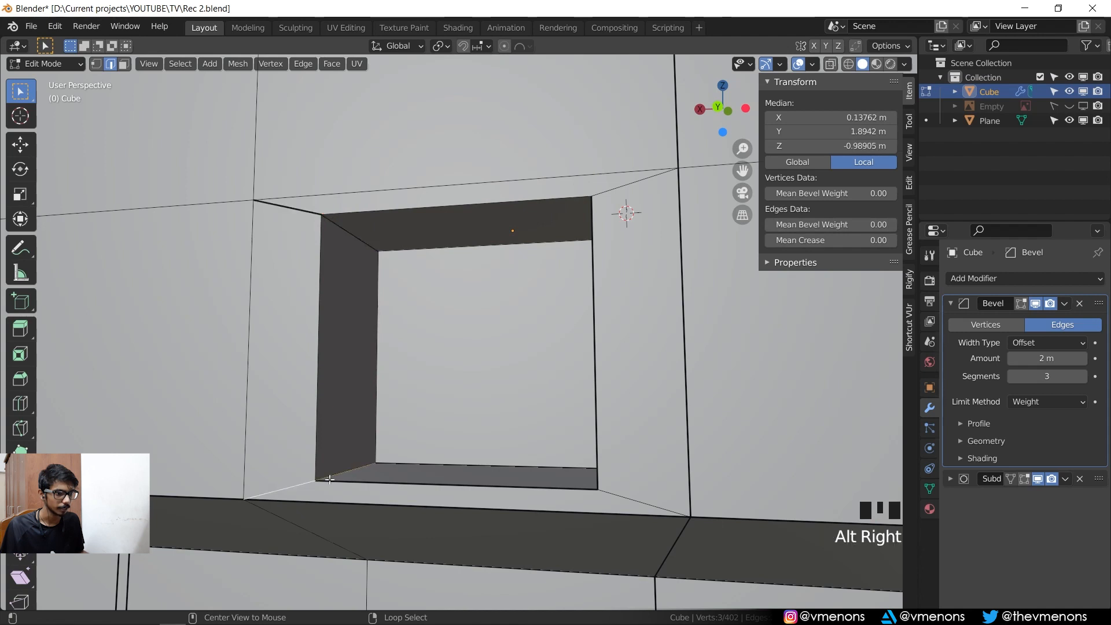
{"action": "right_click", "coordinate": [442, 511], "text": "alt+shift"}
{"action": "right_click", "coordinate": [616, 490], "text": "alt+shift"}
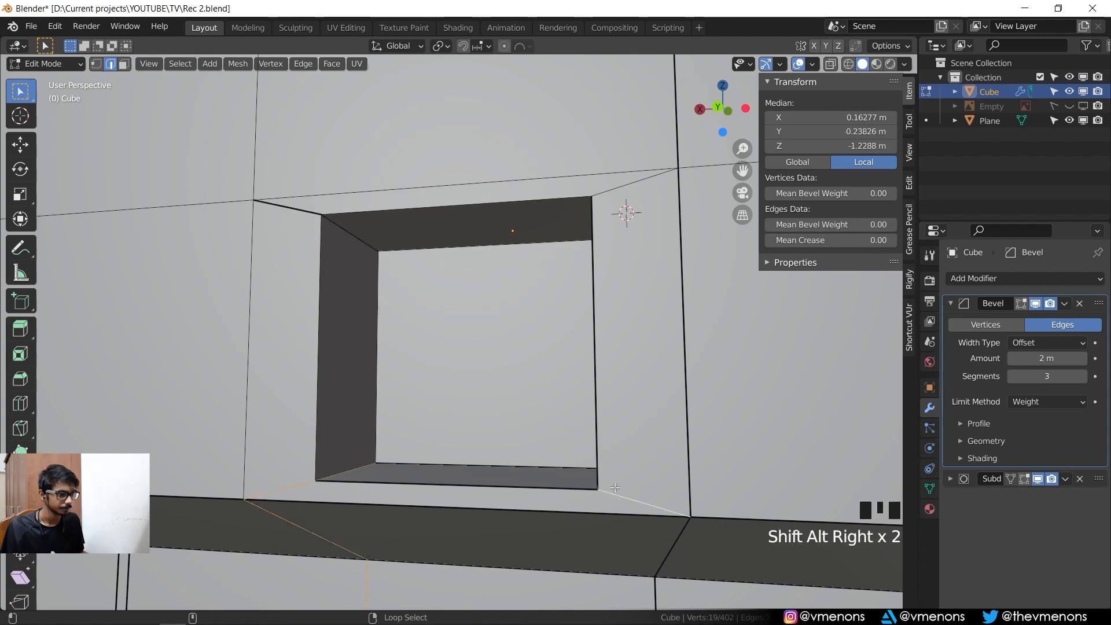
{"action": "right_click", "coordinate": [636, 182], "text": "alt+shift"}
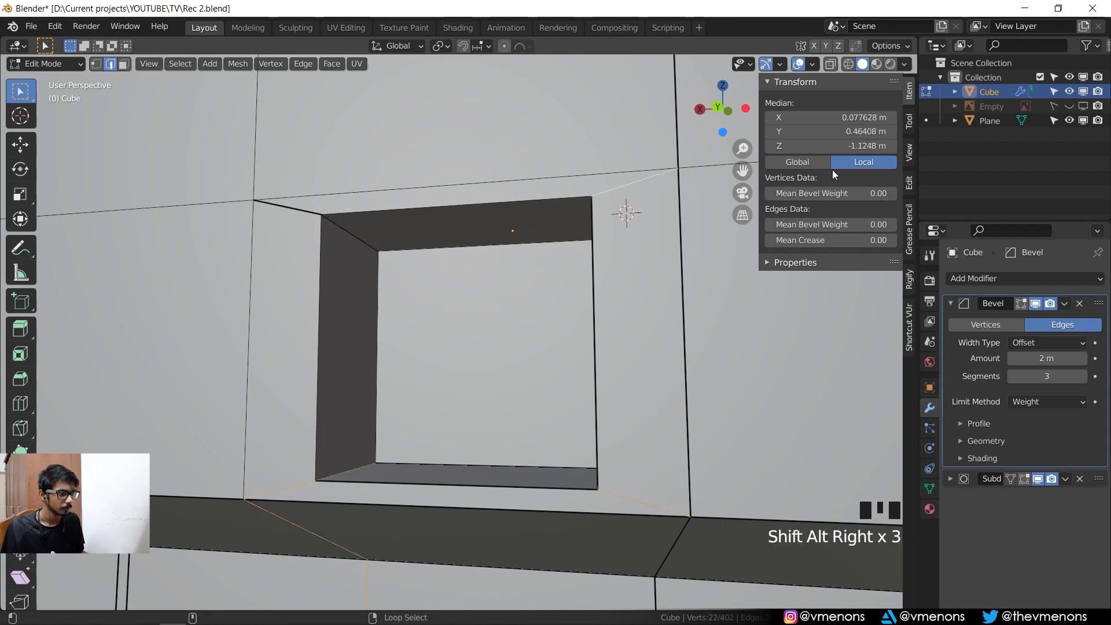
{"action": "left_click", "coordinate": [832, 224]}
{"action": "type", "text": "0.005"}
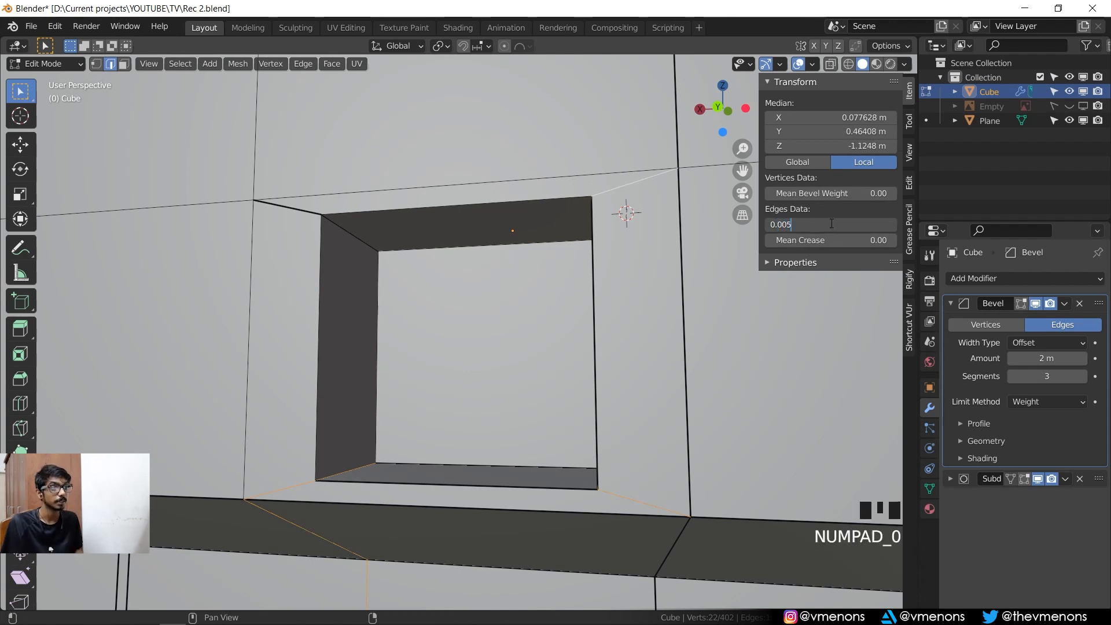
{"action": "key", "text": "Return"}
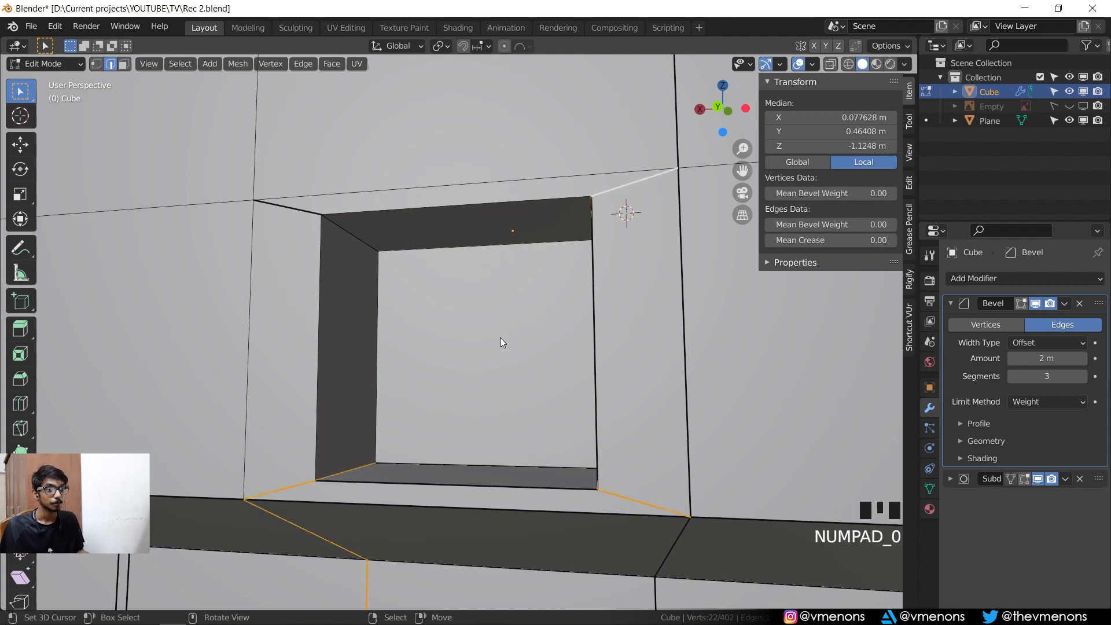
- Give the second recess's left rim edge the same small bevel weight as its other weighted rim edges
{"action": "key", "text": "Tab"}
{"action": "middle_click_drag", "start_coordinate": [500, 339], "coordinate": [530, 349]}
{"action": "key", "text": "Tab"}
{"action": "scroll", "coordinate": [459, 318], "scroll_direction": "up", "scroll_amount": 2}
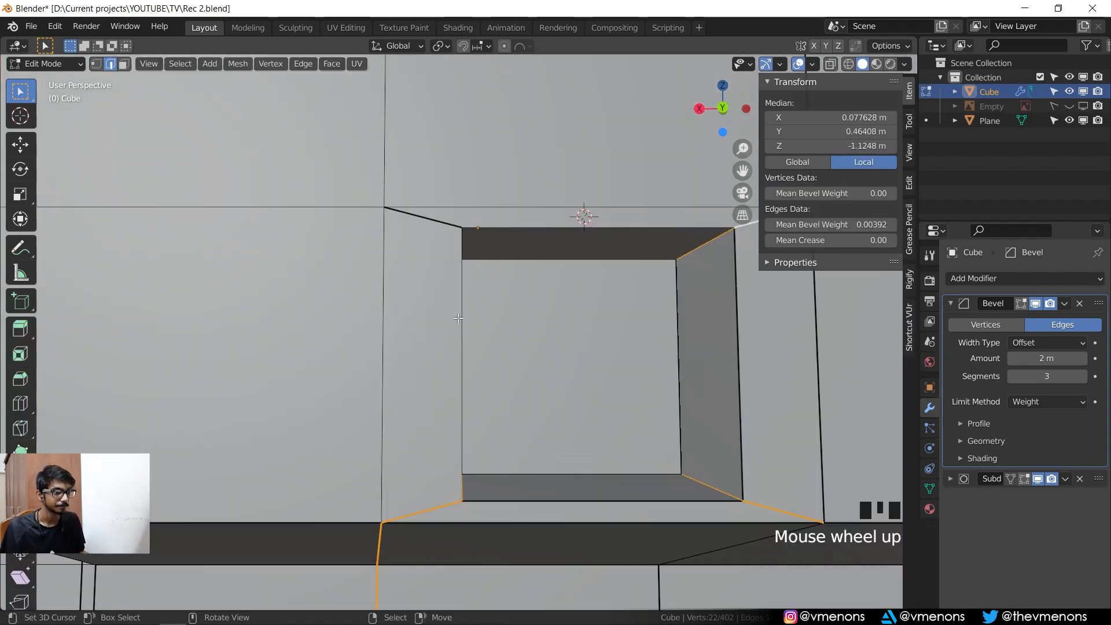
{"action": "right_click", "coordinate": [459, 319]}
{"action": "middle_click_drag", "start_coordinate": [596, 364], "coordinate": [831, 201]}
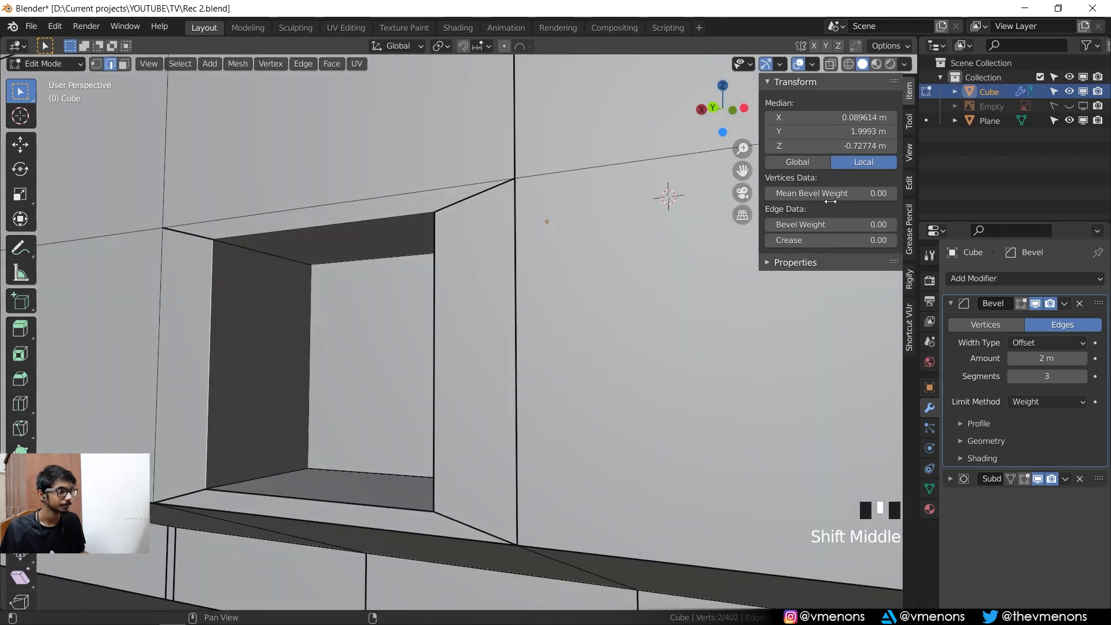
{"action": "left_click", "coordinate": [805, 222]}
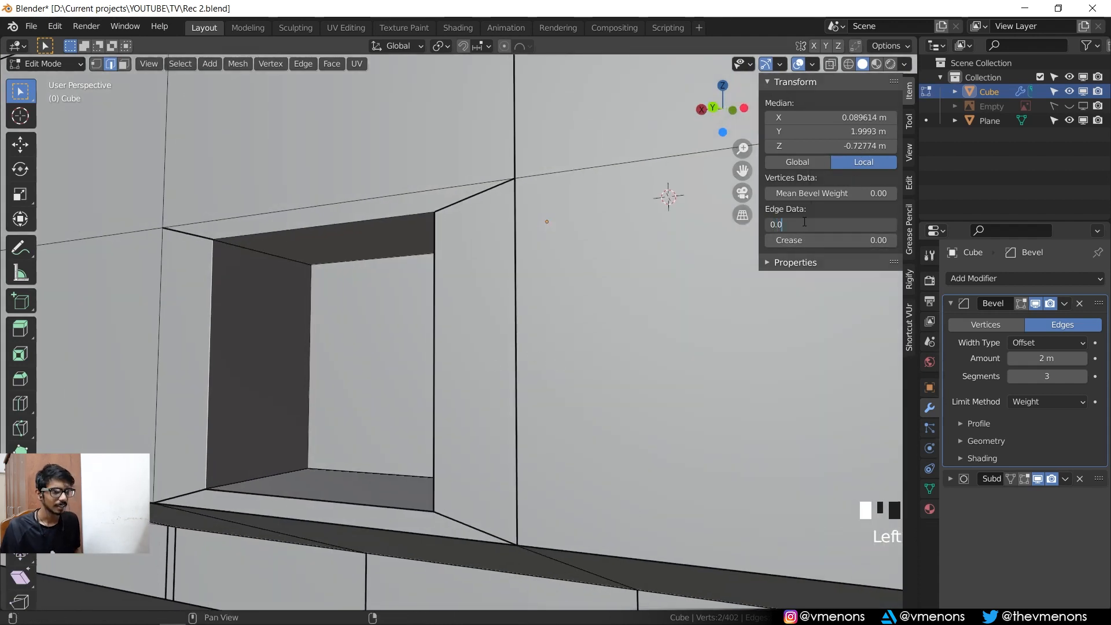
{"action": "type", "text": "0"}
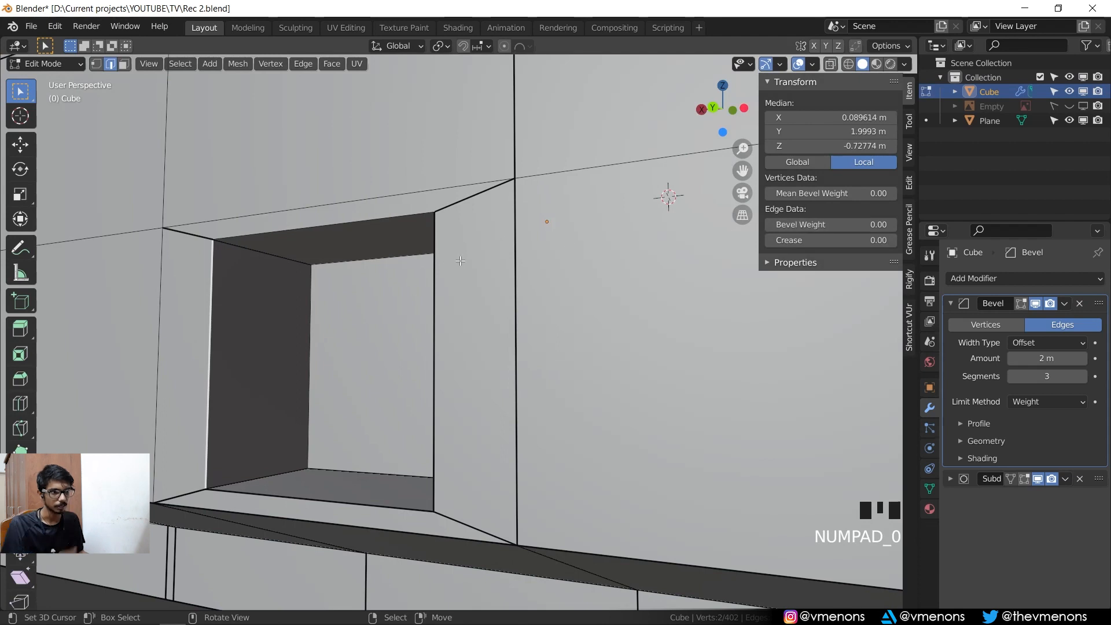
- Set the bevel weight of the second recess's upper rim edge to 0.005
{"action": "middle_click_drag", "start_coordinate": [460, 260], "coordinate": [380, 186]}
{"action": "right_click", "coordinate": [379, 184]}
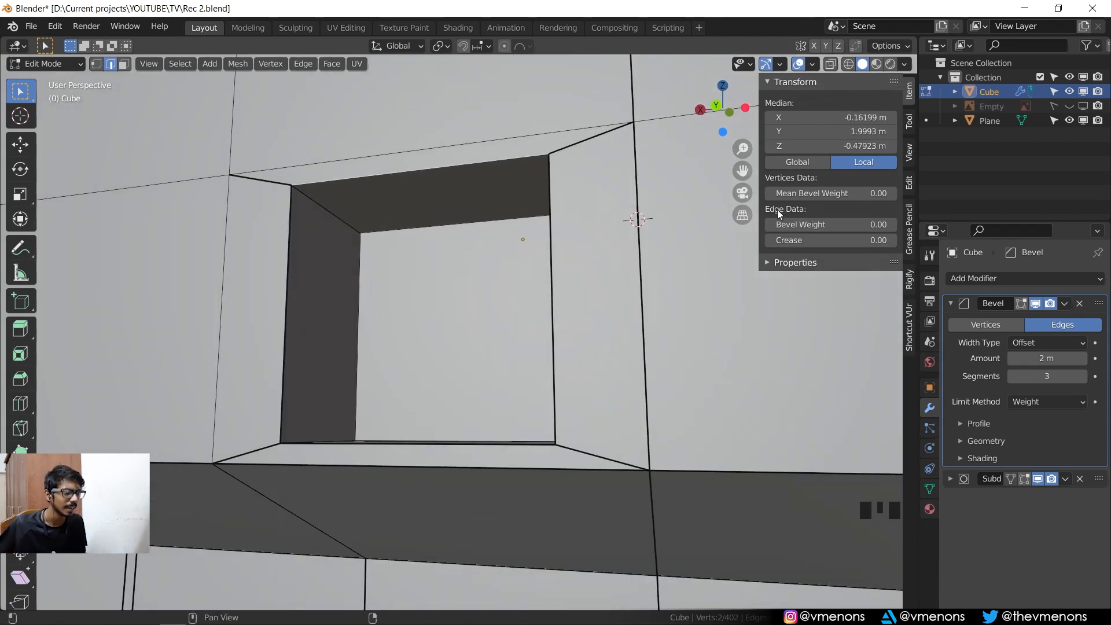
{"action": "left_click", "coordinate": [819, 220]}
{"action": "type", "text": "0"}
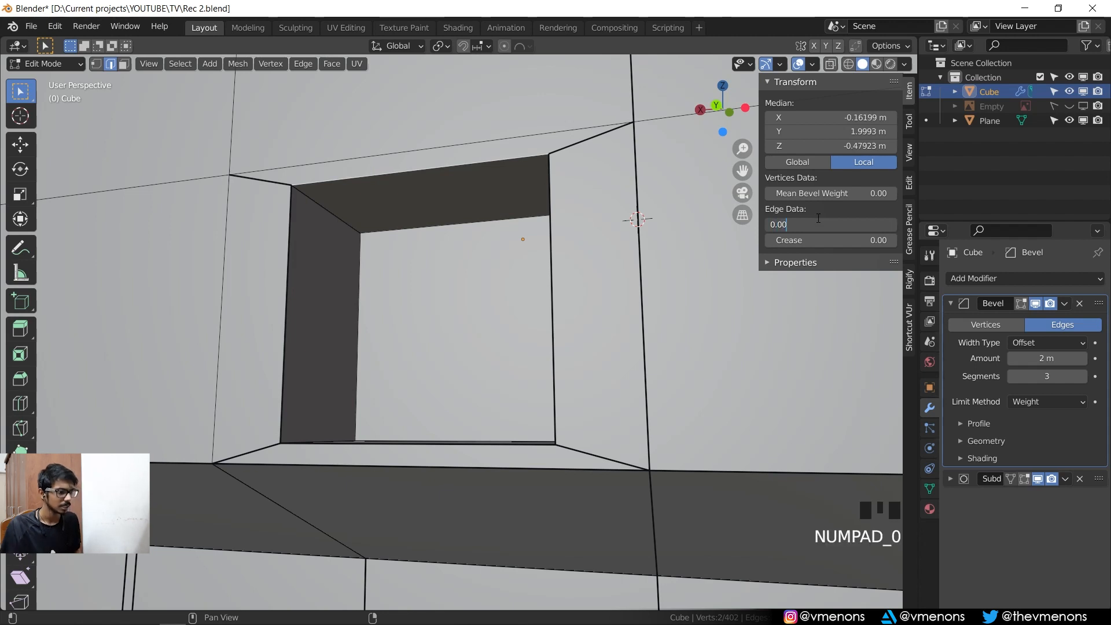
{"action": "type", "text": "5"}
{"action": "key", "text": "Return"}
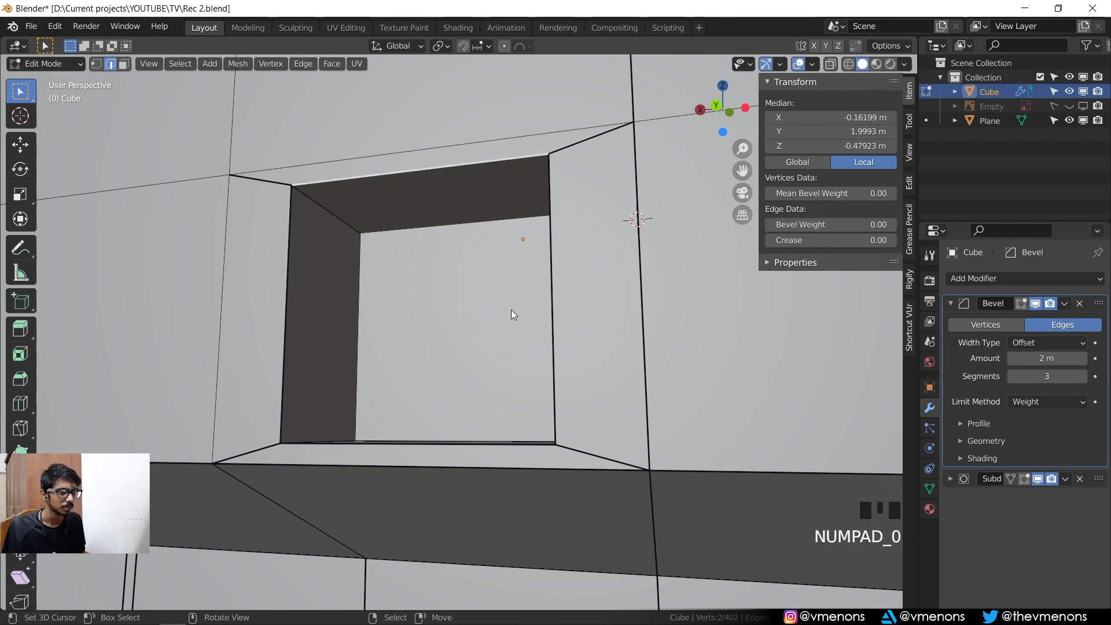
- Set the bevel weight of the left and upper edges of the second recess's back face to 0
{"action": "key", "text": "Tab"}
{"action": "middle_click_drag", "start_coordinate": [459, 305], "coordinate": [517, 310]}
{"action": "key", "text": "Tab"}
{"action": "scroll", "coordinate": [505, 308], "scroll_direction": "up", "scroll_amount": 2}
{"action": "right_click", "coordinate": [421, 287]}
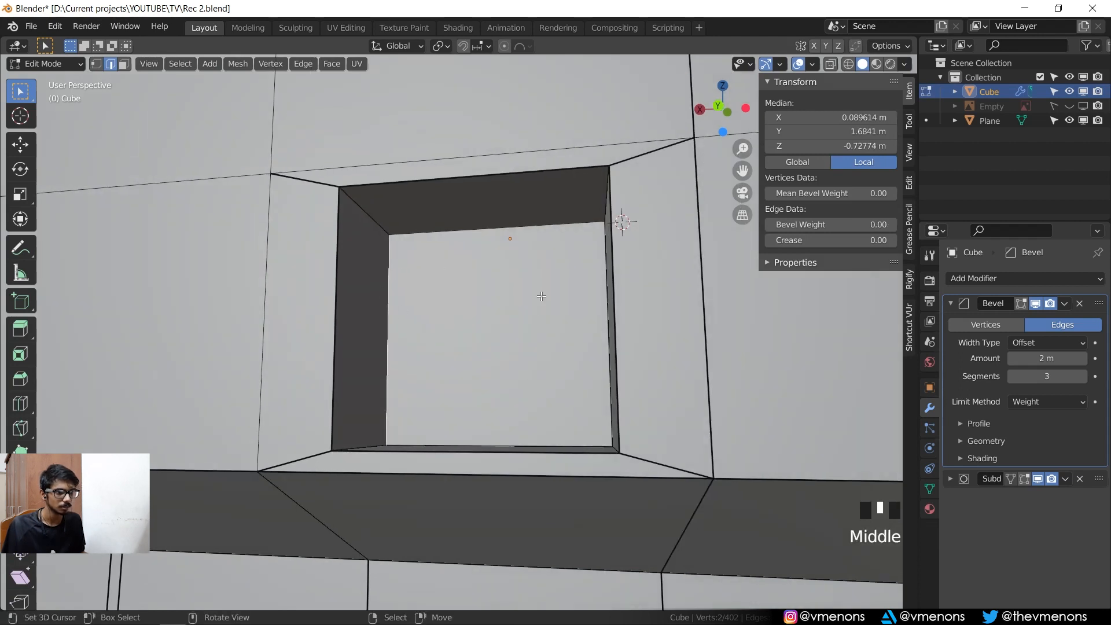
{"action": "left_click", "coordinate": [842, 224]}
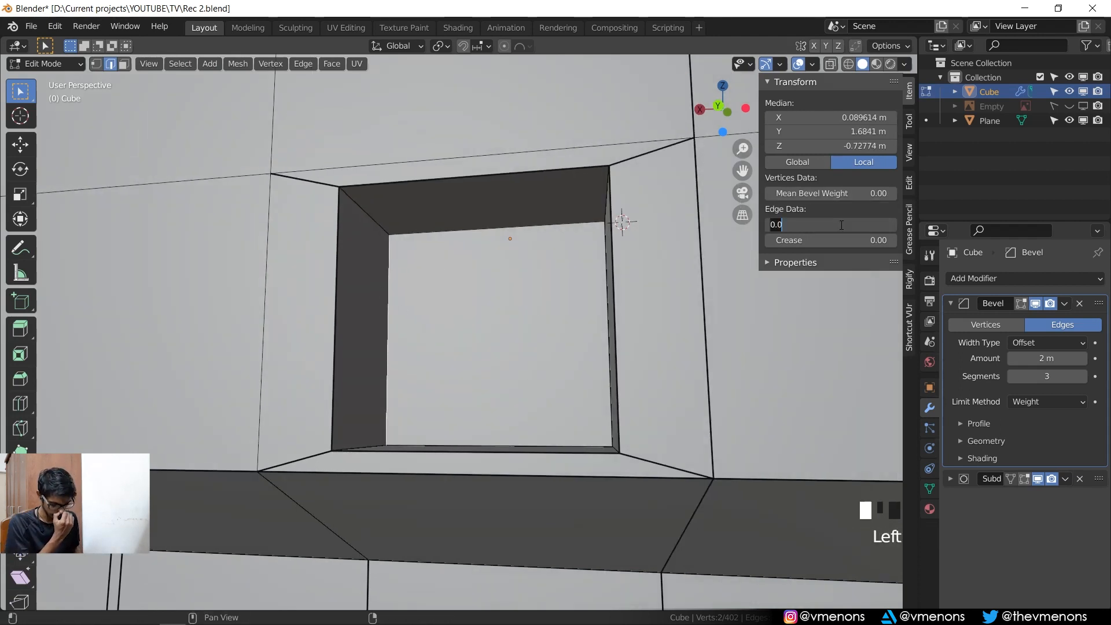
{"action": "type", "text": "0"}
{"action": "key", "text": "Return"}
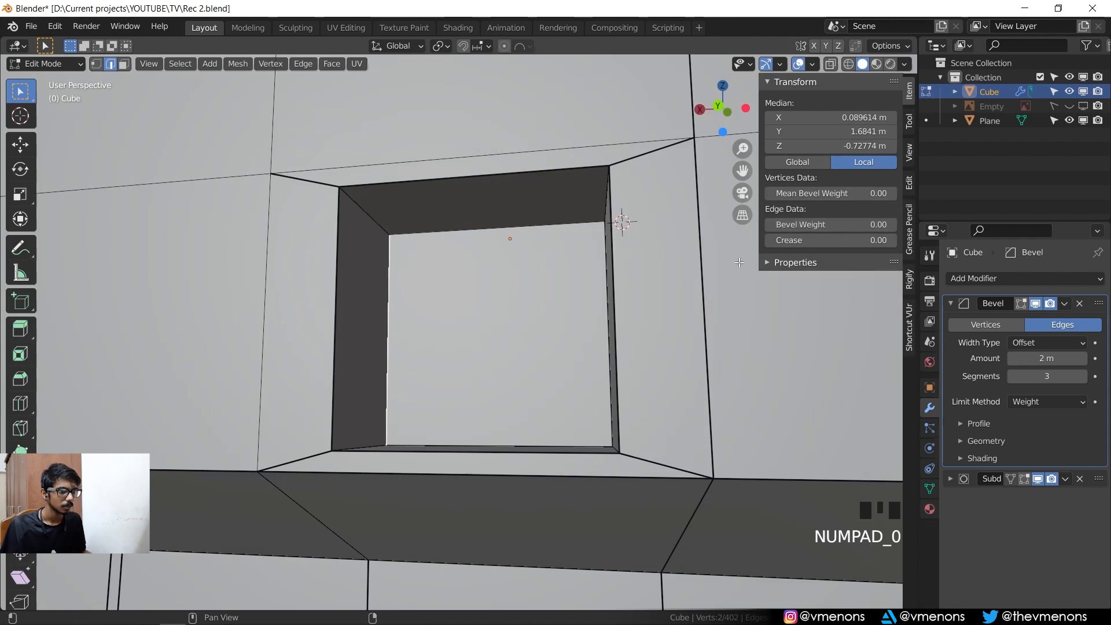
{"action": "right_click", "coordinate": [534, 226]}
{"action": "left_click", "coordinate": [857, 230]}
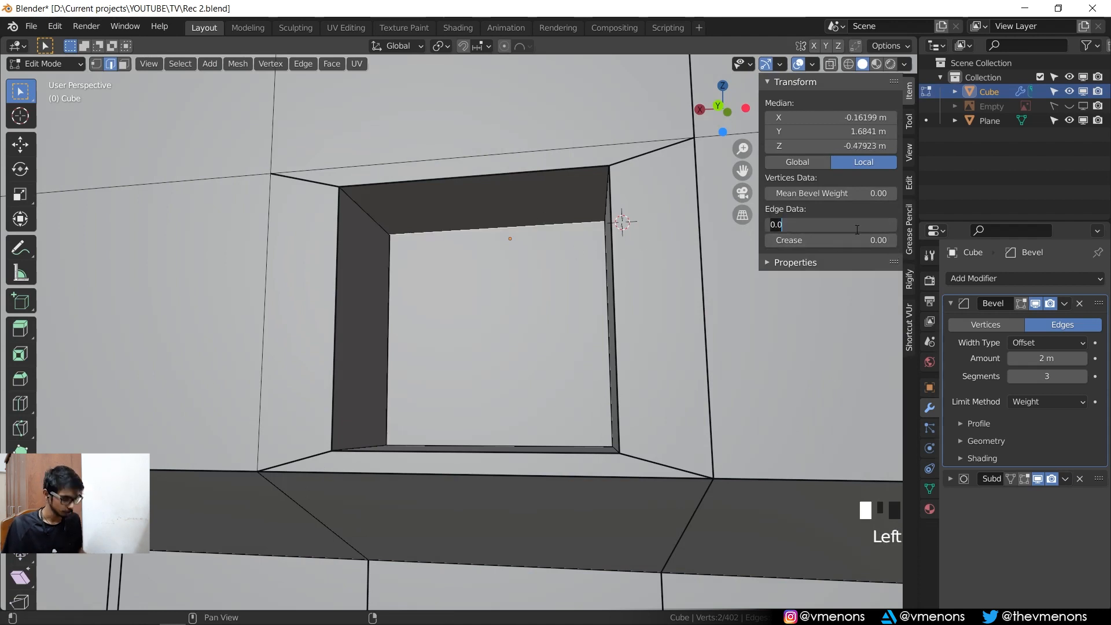
{"action": "type", "text": "0"}
{"action": "key", "text": "Return"}
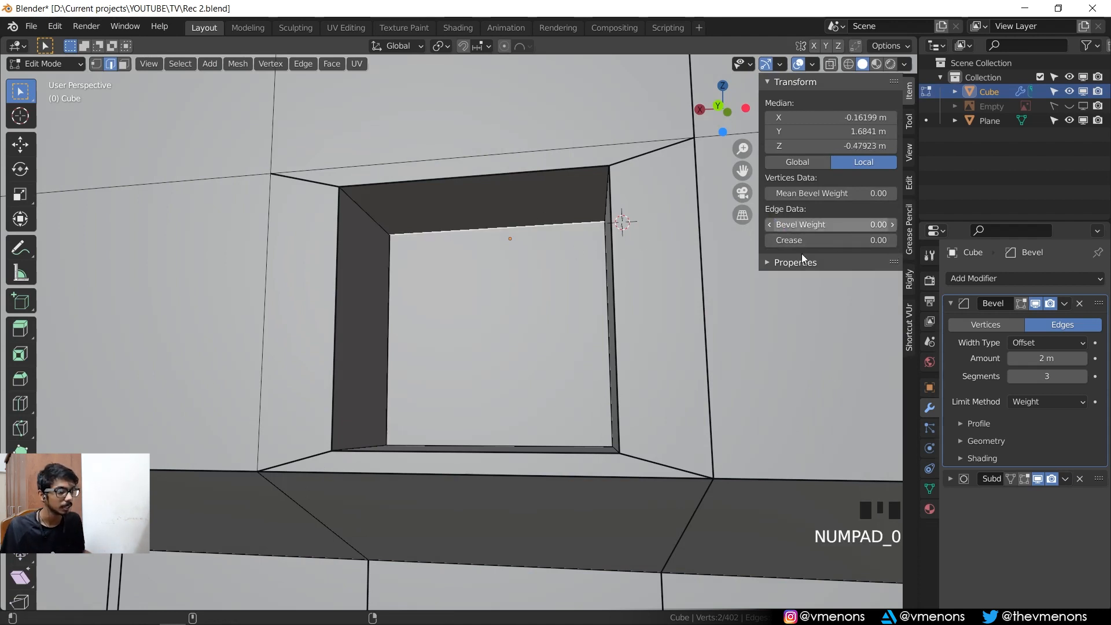
- Examine the second recess and the surrounding TV body in Object Mode from several angles for edge sharpness
{"action": "mouse_move", "coordinate": [665, 301]}
{"action": "middle_mouse_down", "text": "shift"}
{"action": "mouse_move", "coordinate": [596, 319]}
{"action": "mouse_move", "coordinate": [658, 303]}
{"action": "middle_mouse_up", "text": "shift"}
{"action": "key", "text": "Tab"}
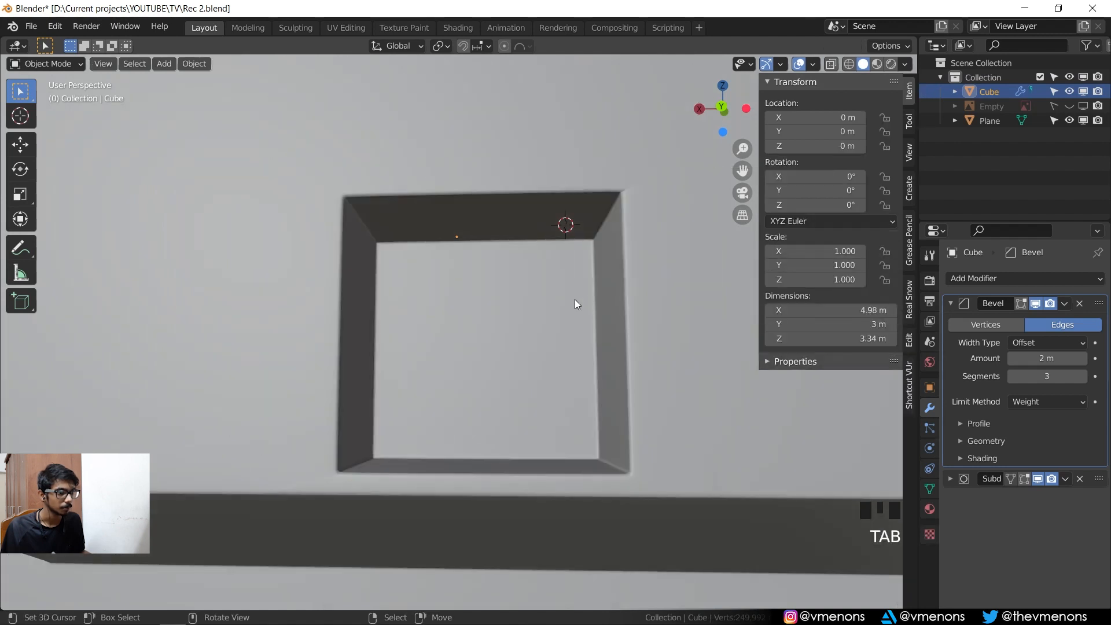
{"action": "middle_click_drag", "start_coordinate": [576, 302], "coordinate": [619, 328]}
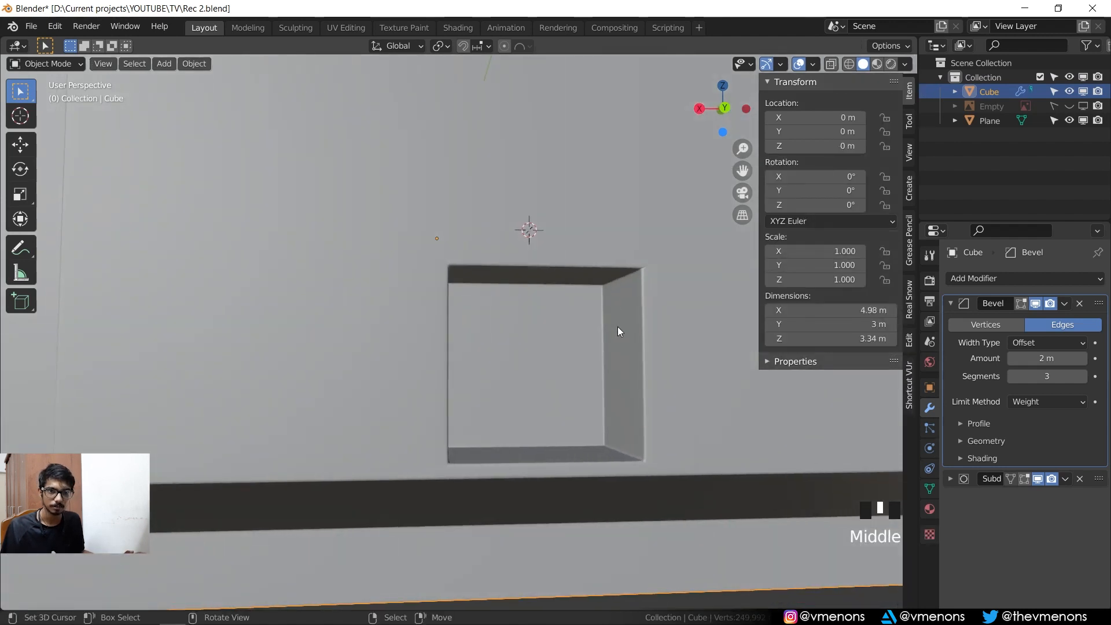
{"action": "scroll", "coordinate": [618, 327], "scroll_direction": "up", "scroll_amount": 5}
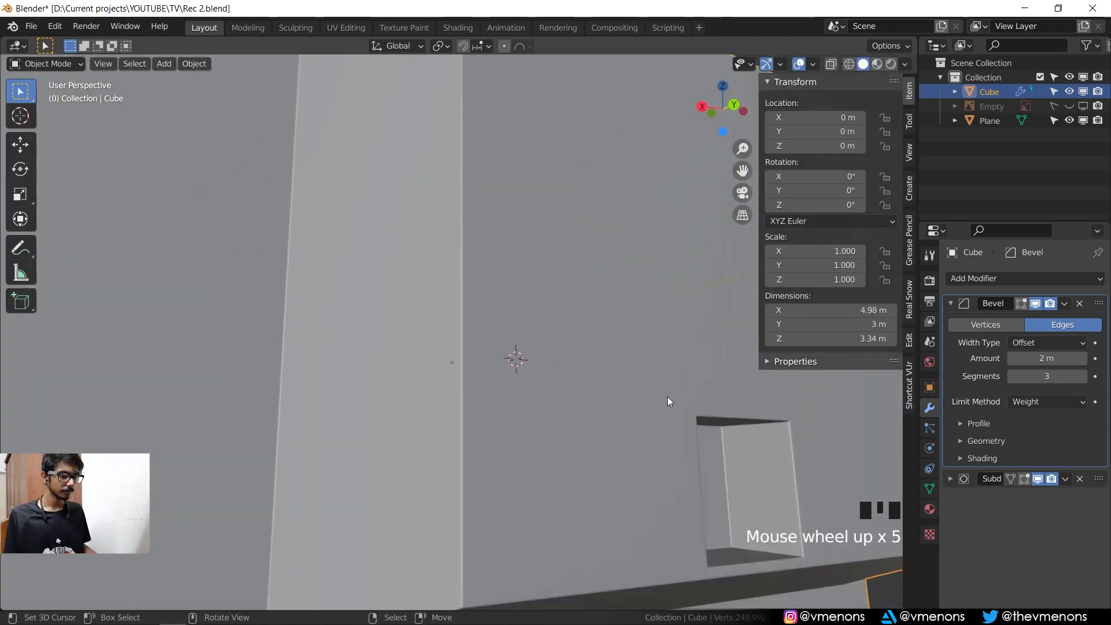
{"action": "middle_click_drag", "start_coordinate": [670, 402], "coordinate": [601, 403]}
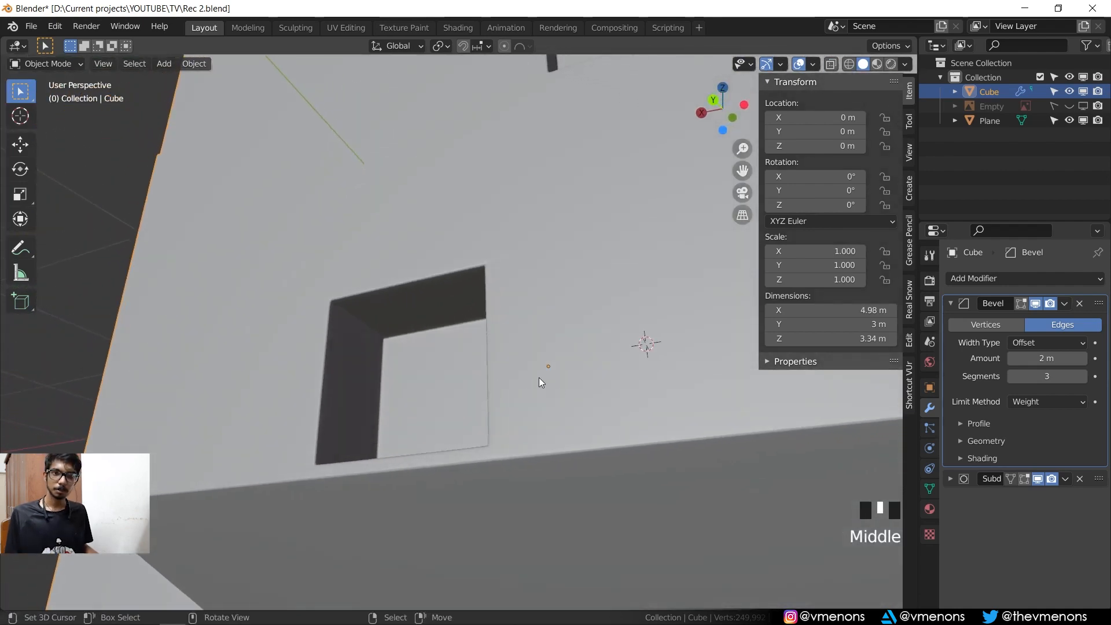
{"action": "scroll", "coordinate": [458, 340], "scroll_direction": "down", "scroll_amount": 3}
{"action": "middle_click_drag", "start_coordinate": [458, 340], "coordinate": [421, 335]}
{"action": "mouse_move", "coordinate": [490, 382]}
{"action": "middle_mouse_down"}
{"action": "mouse_move", "coordinate": [539, 384]}
{"action": "mouse_move", "coordinate": [415, 347]}
{"action": "mouse_move", "coordinate": [466, 356]}
{"action": "mouse_move", "coordinate": [390, 353]}
{"action": "mouse_move", "coordinate": [484, 371]}
{"action": "mouse_move", "coordinate": [505, 400]}
{"action": "mouse_move", "coordinate": [411, 372]}
{"action": "mouse_move", "coordinate": [491, 365]}
{"action": "middle_mouse_up"}
{"action": "scroll", "coordinate": [372, 311], "scroll_direction": "up", "scroll_amount": 3}
- In Edit Mode, trace the front-to-back edge loop along the TV's top and select its short vertical edge at the rear step
{"action": "key", "text": "Tab"}
{"action": "middle_click_drag", "start_coordinate": [337, 238], "coordinate": [470, 271], "text": "shift"}
{"action": "right_click", "coordinate": [402, 148], "text": "alt"}
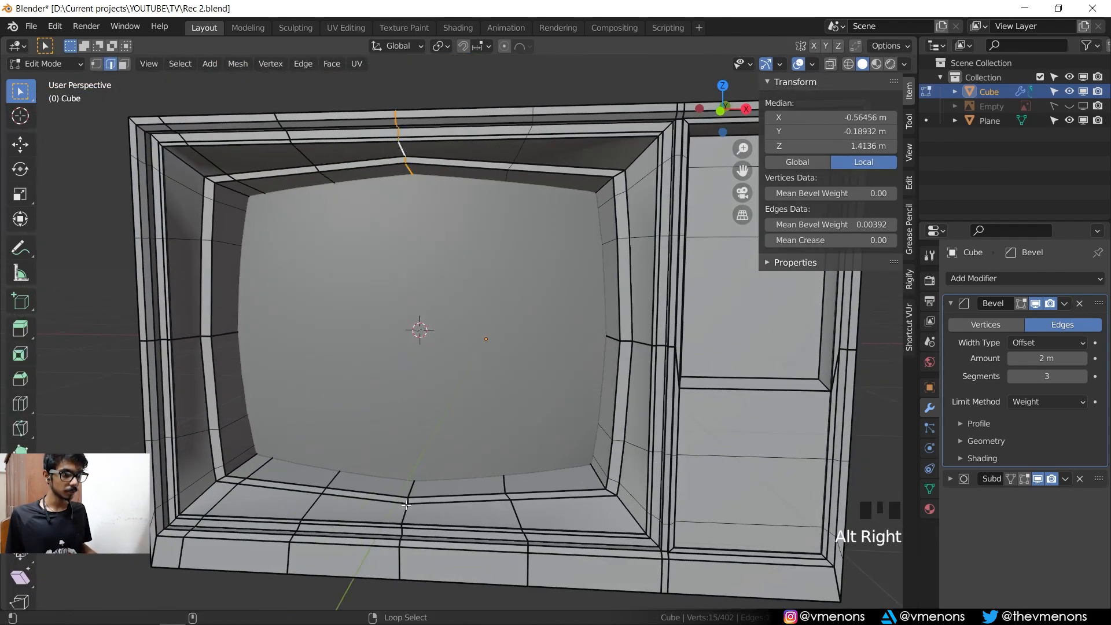
{"action": "middle_click_drag", "start_coordinate": [605, 338], "coordinate": [537, 331]}
{"action": "scroll", "coordinate": [559, 319], "scroll_direction": "up", "scroll_amount": 2}
{"action": "middle_click_drag", "start_coordinate": [525, 278], "coordinate": [553, 238]}
{"action": "right_click", "coordinate": [528, 202], "text": "alt"}
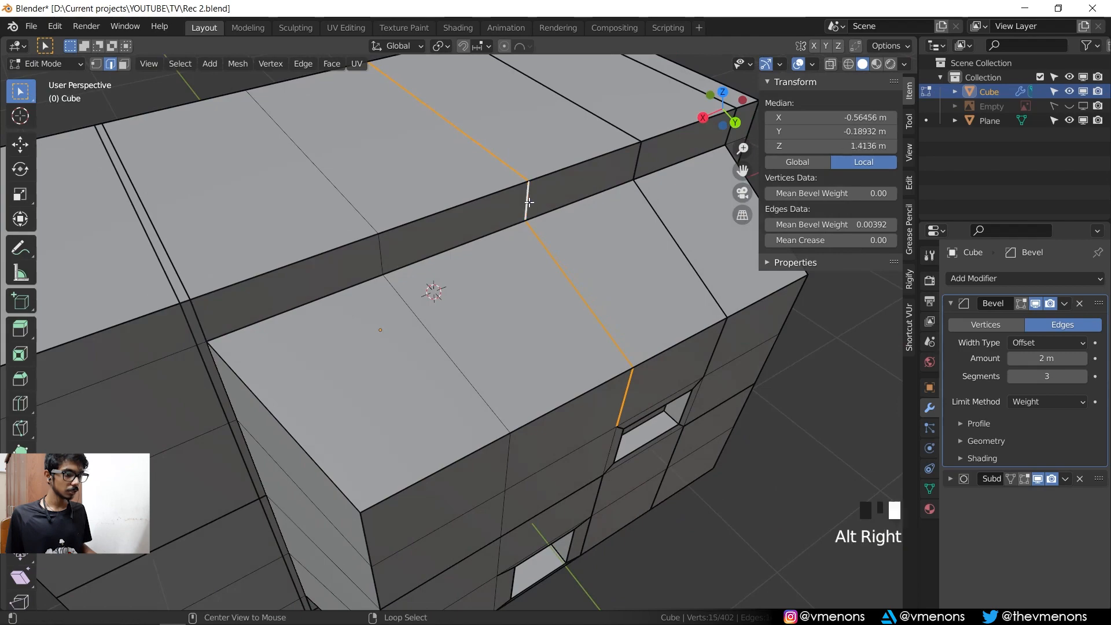
{"action": "right_click", "coordinate": [528, 202]}
{"action": "middle_click_drag", "start_coordinate": [441, 250], "coordinate": [503, 169]}
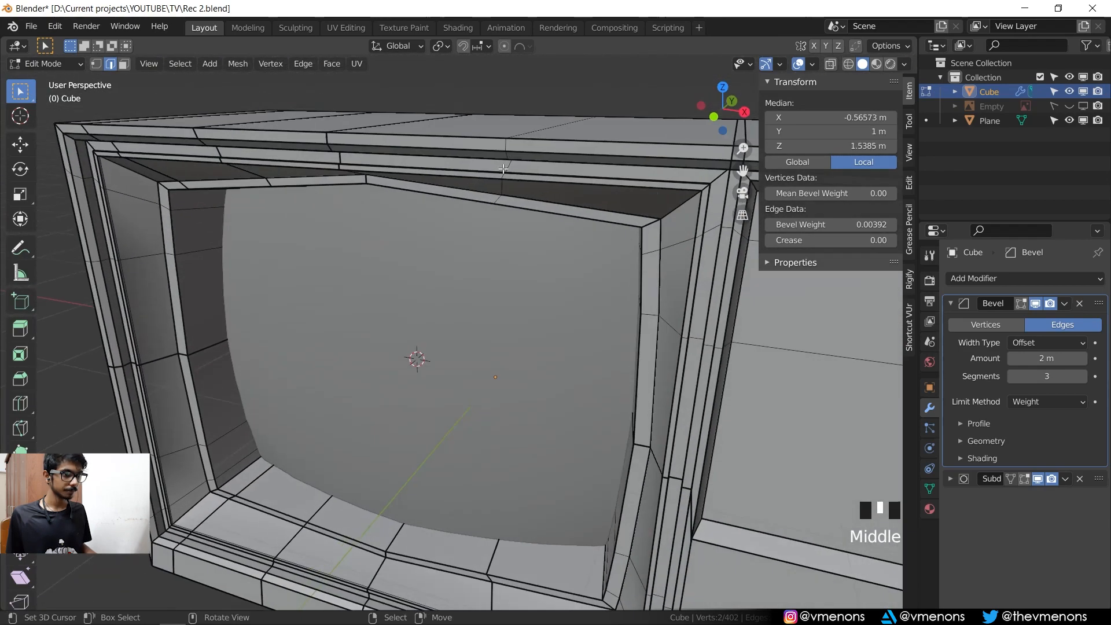
{"action": "middle_click_drag", "start_coordinate": [369, 180], "coordinate": [383, 140]}
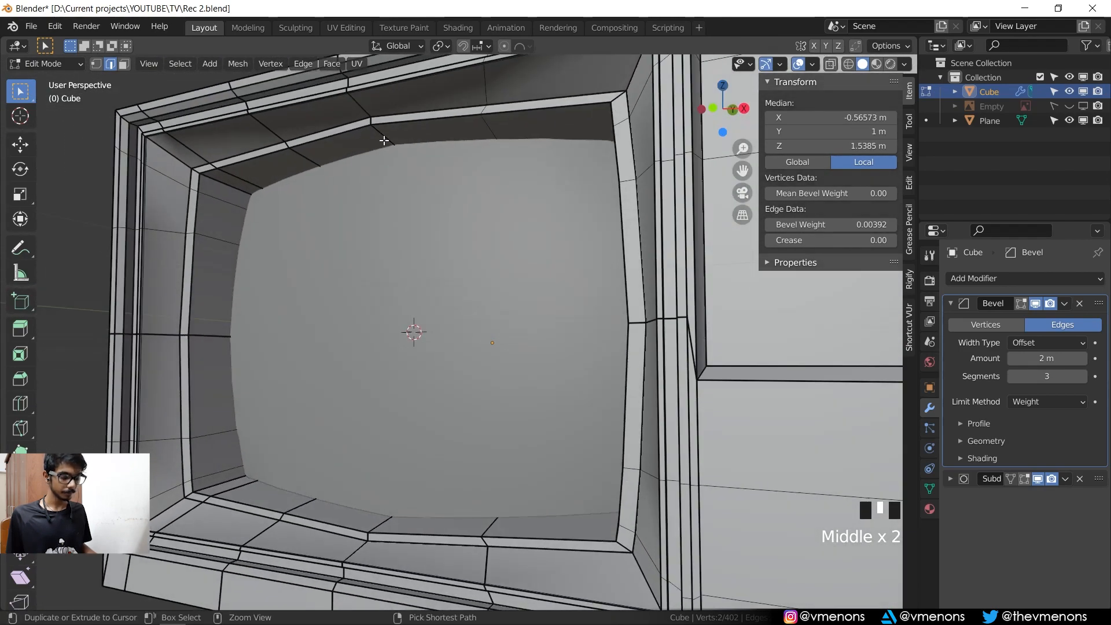
- Isolate the body in local view and set the bevel weight of the top edge path from rear step to front frame to 0
{"action": "key", "text": "KP_Divide"}
{"action": "scroll", "coordinate": [377, 317], "scroll_direction": "up", "scroll_amount": 3}
{"action": "middle_click_drag", "start_coordinate": [347, 318], "coordinate": [371, 168]}
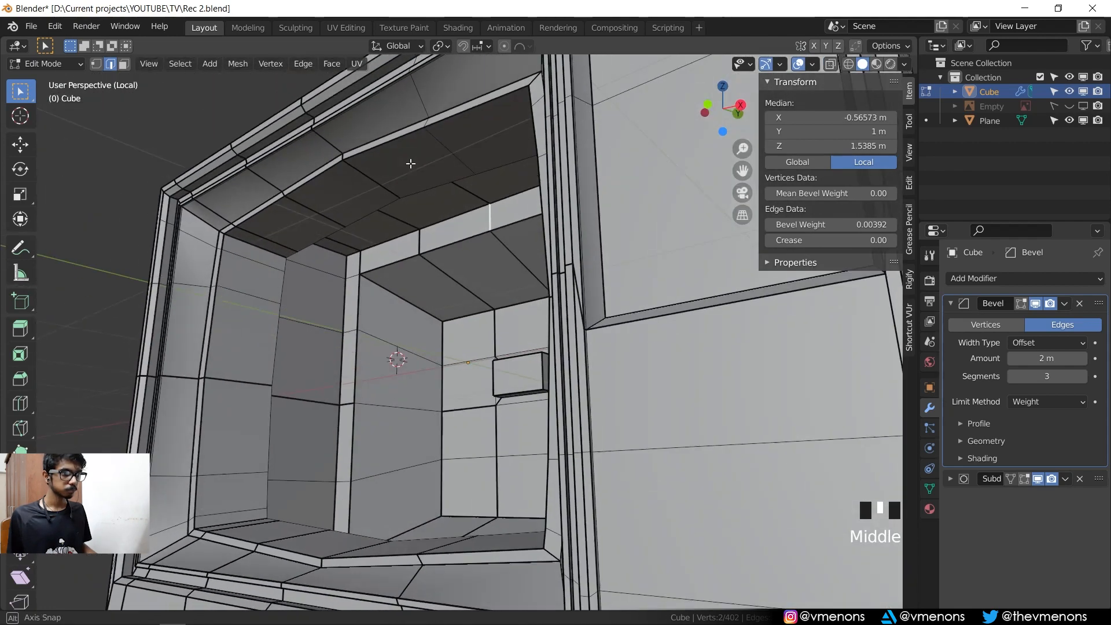
{"action": "right_click", "coordinate": [370, 169], "text": "ctrl"}
{"action": "left_click", "coordinate": [852, 226]}
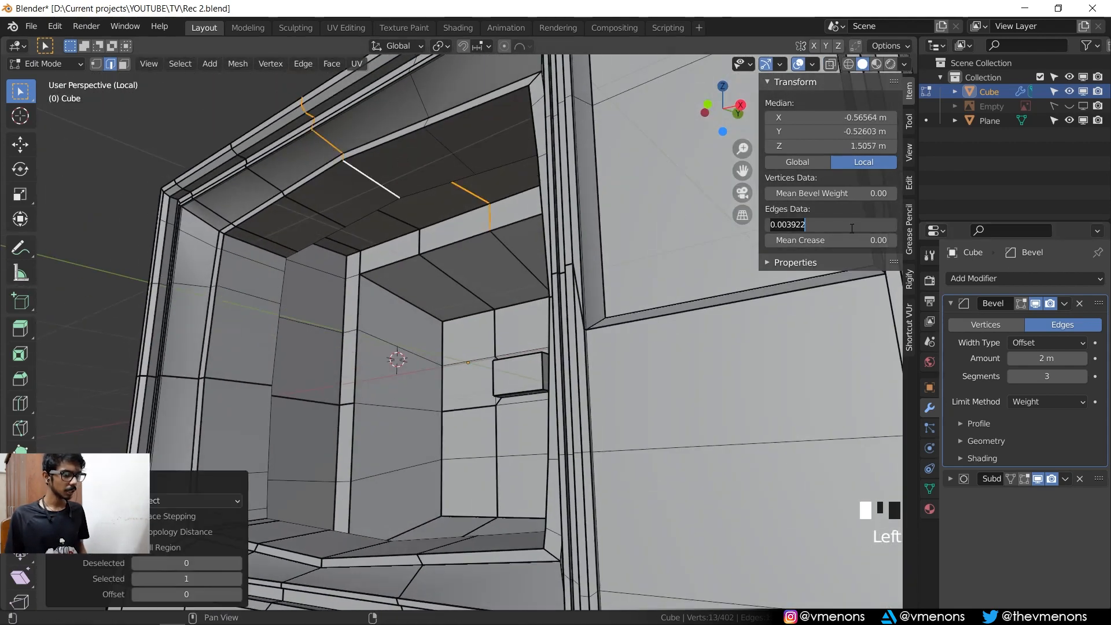
{"action": "middle_click_drag", "start_coordinate": [521, 301], "coordinate": [531, 287]}
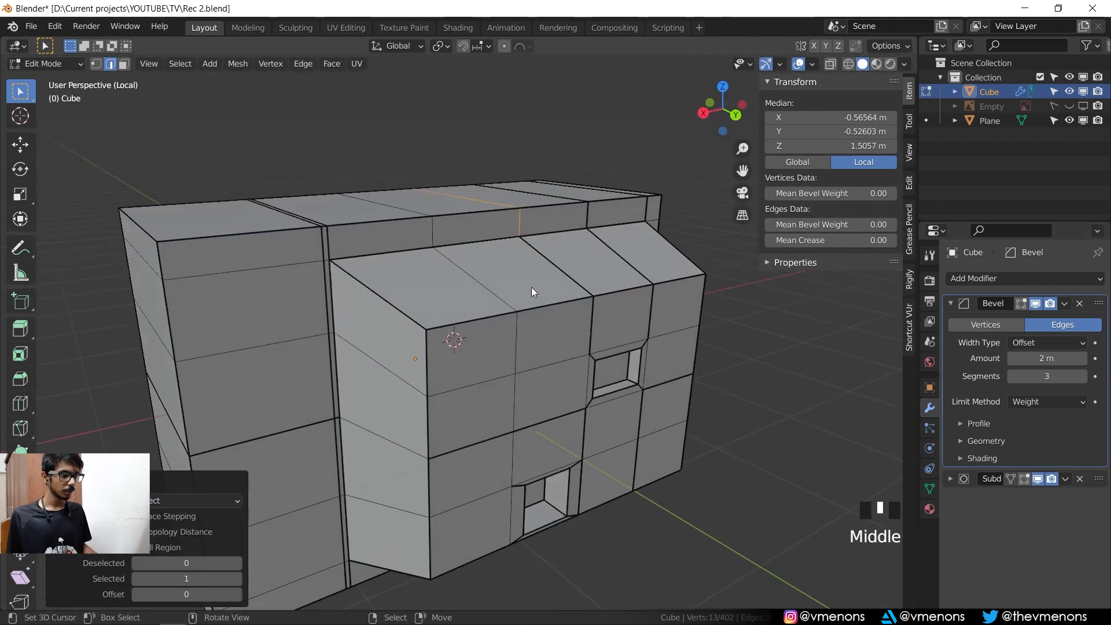
{"action": "key", "text": "Tab"}
{"action": "scroll", "coordinate": [587, 278], "scroll_direction": "up", "scroll_amount": 2}
{"action": "middle_click_drag", "start_coordinate": [599, 259], "coordinate": [495, 242]}
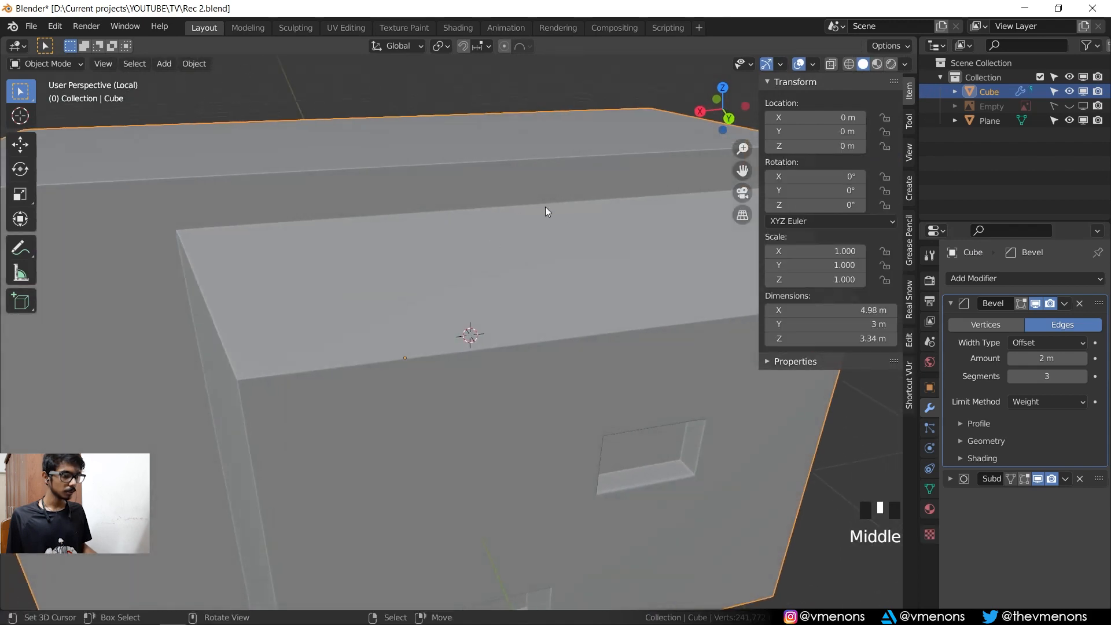
- Set the bevel weight of the body's bottom middle edge path, from the screen frame back to the rear step, to 0
{"action": "key", "text": "Tab"}
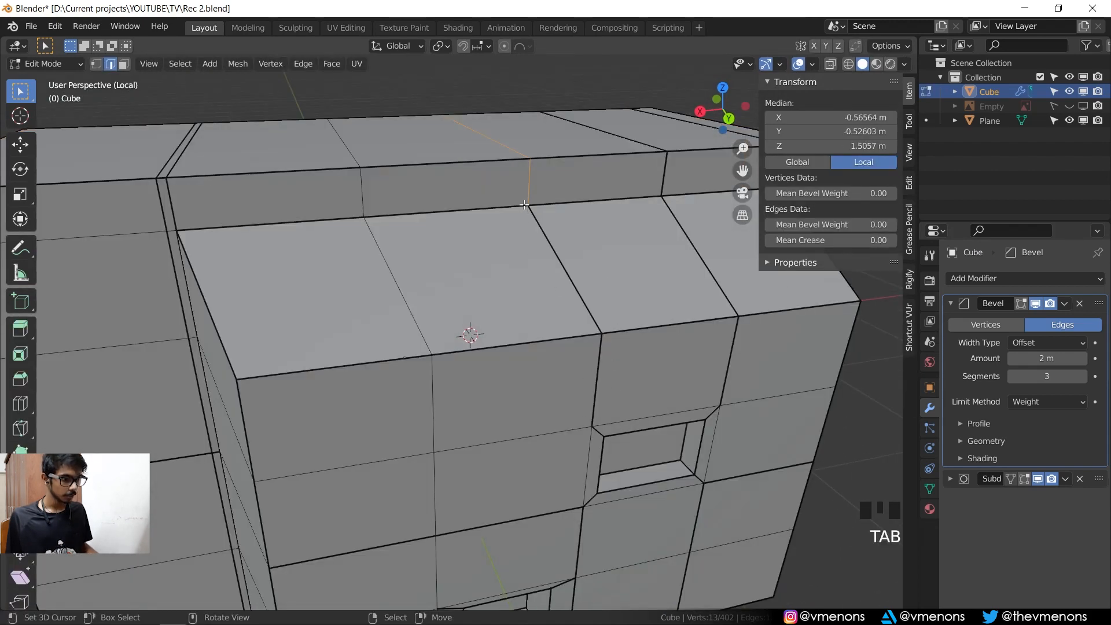
{"action": "key", "text": "Tab"}
{"action": "scroll", "coordinate": [519, 299], "scroll_direction": "down", "scroll_amount": 2}
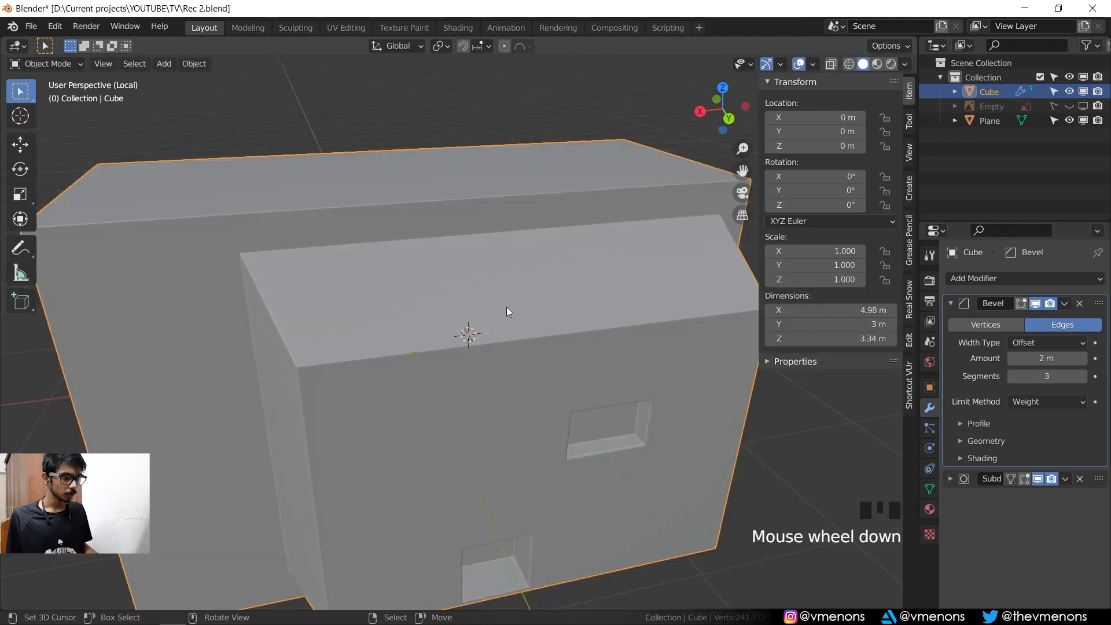
{"action": "middle_click_drag", "start_coordinate": [506, 307], "coordinate": [733, 160]}
{"action": "key", "text": "Tab"}
{"action": "middle_click_drag", "start_coordinate": [479, 348], "coordinate": [520, 336]}
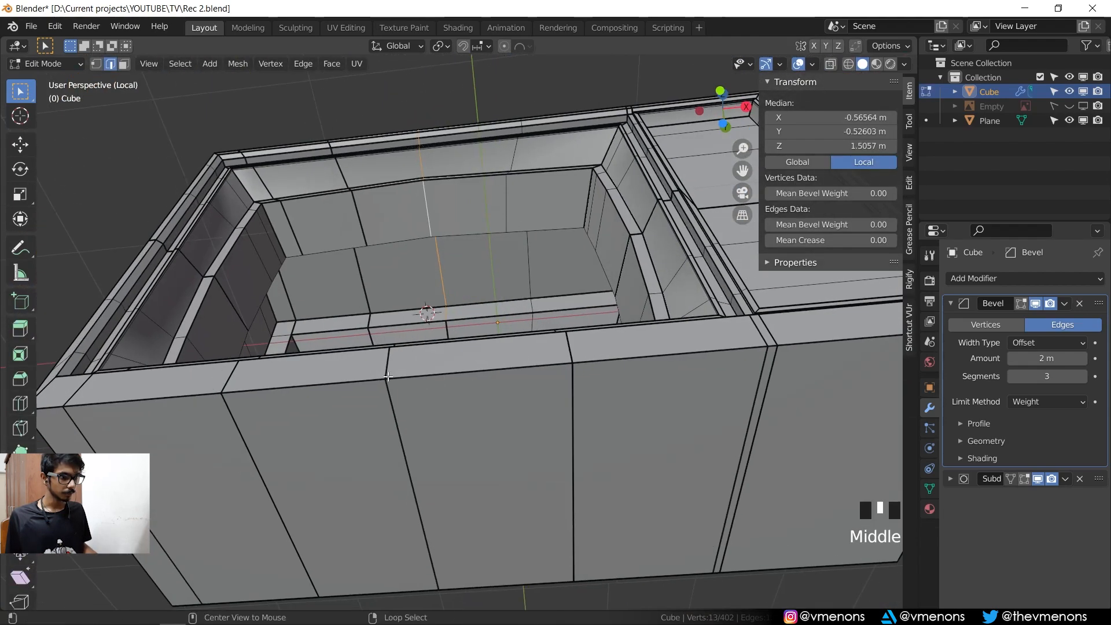
{"action": "middle_click_drag", "start_coordinate": [386, 351], "coordinate": [448, 400]}
{"action": "right_click", "coordinate": [432, 404], "text": "ctrl"}
{"action": "right_click", "coordinate": [431, 404]}
{"action": "right_click", "coordinate": [447, 399]}
{"action": "middle_click_drag", "start_coordinate": [460, 481], "coordinate": [467, 232]}
{"action": "right_click", "coordinate": [459, 327], "text": "ctrl"}
{"action": "left_click", "coordinate": [849, 226]}
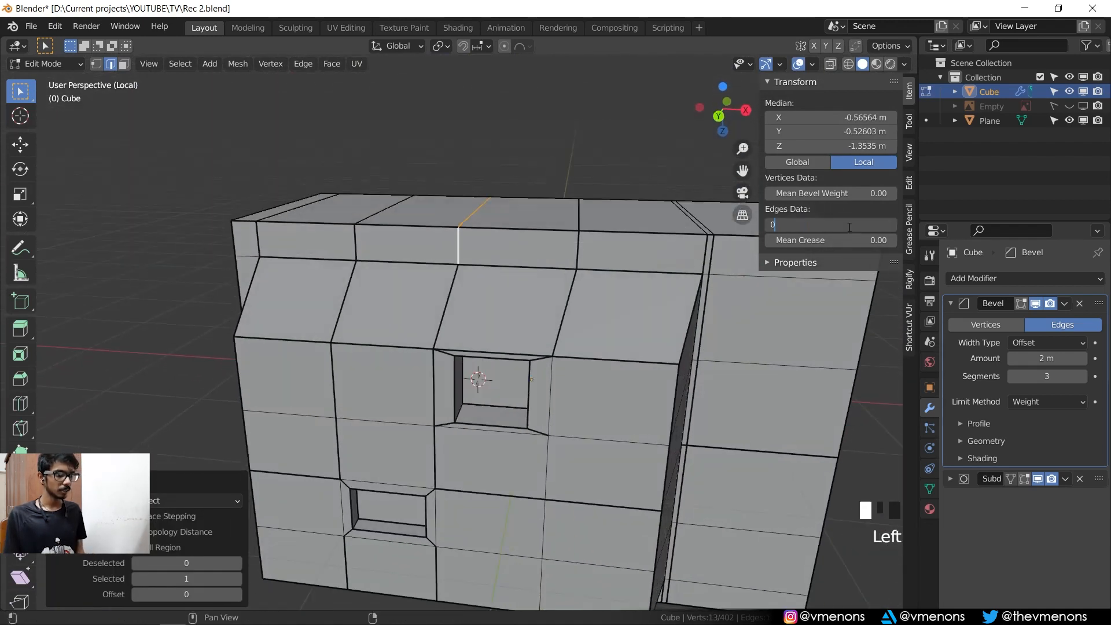
{"action": "type", "text": "0"}
{"action": "key", "text": "Return"}
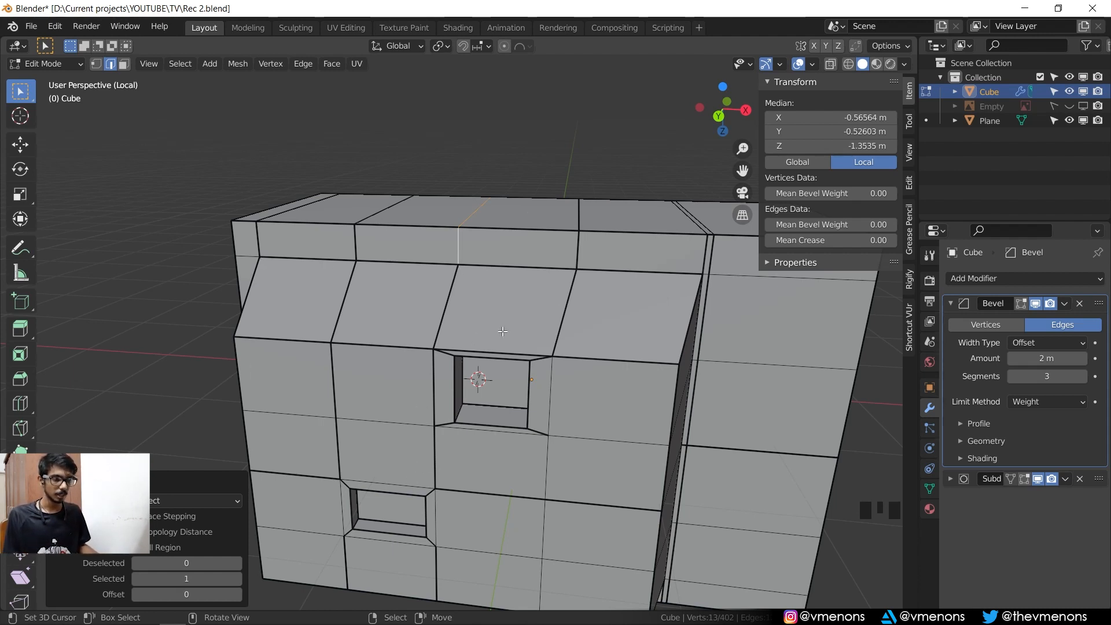
- Set the bevel weight of the mid-height edge path along the outer side beside the screen, from inner rim to rear step, to 0
{"action": "key", "text": "Tab"}
{"action": "middle_click_drag", "start_coordinate": [546, 235], "coordinate": [371, 406]}
{"action": "key", "text": "Tab"}
{"action": "key", "text": "Tab"}
{"action": "key", "text": "Tab"}
{"action": "scroll", "coordinate": [579, 412], "scroll_direction": "up", "scroll_amount": 3}
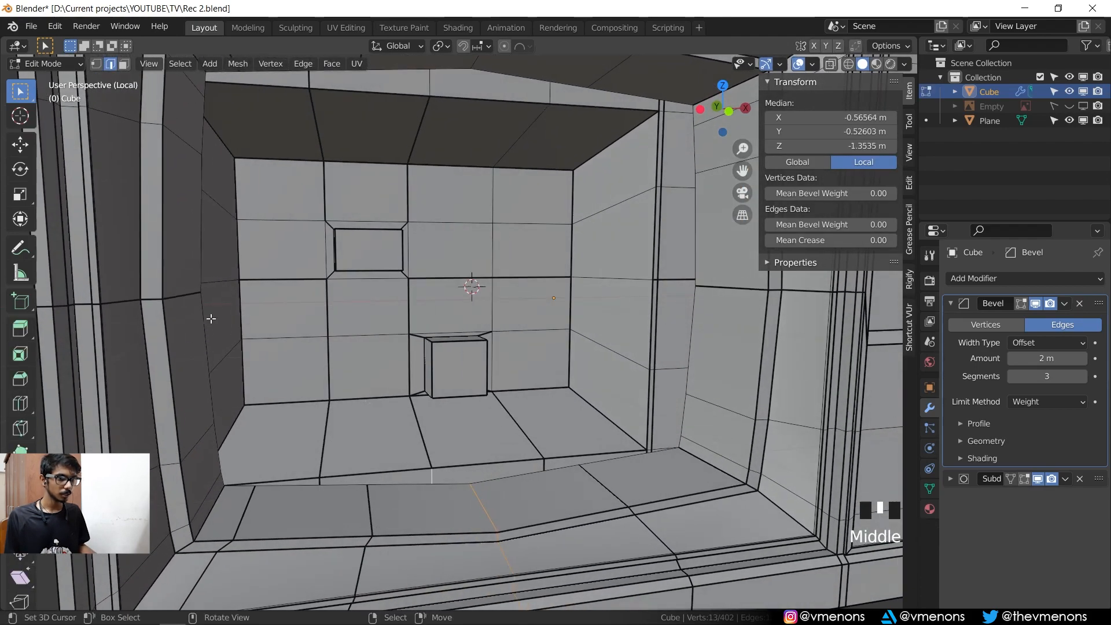
{"action": "left_click", "coordinate": [181, 299]}
{"action": "middle_click_drag", "start_coordinate": [178, 297], "coordinate": [668, 372]}
{"action": "right_click", "coordinate": [675, 327], "text": "ctrl"}
{"action": "middle_click_drag", "start_coordinate": [674, 328], "coordinate": [599, 318], "text": "shift"}
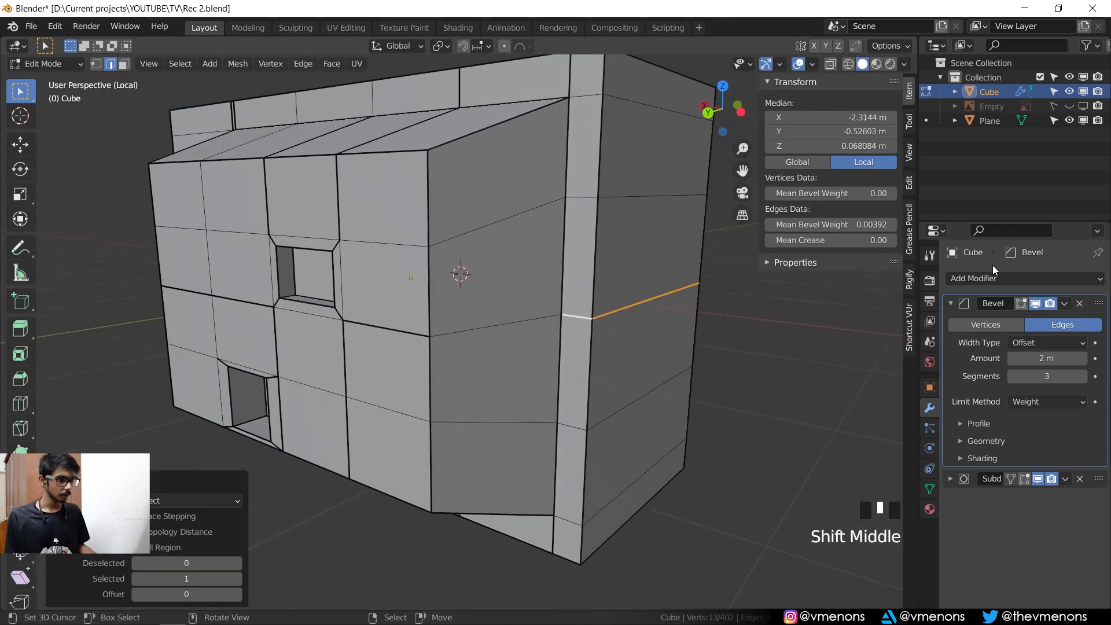
{"action": "left_click", "coordinate": [828, 221]}
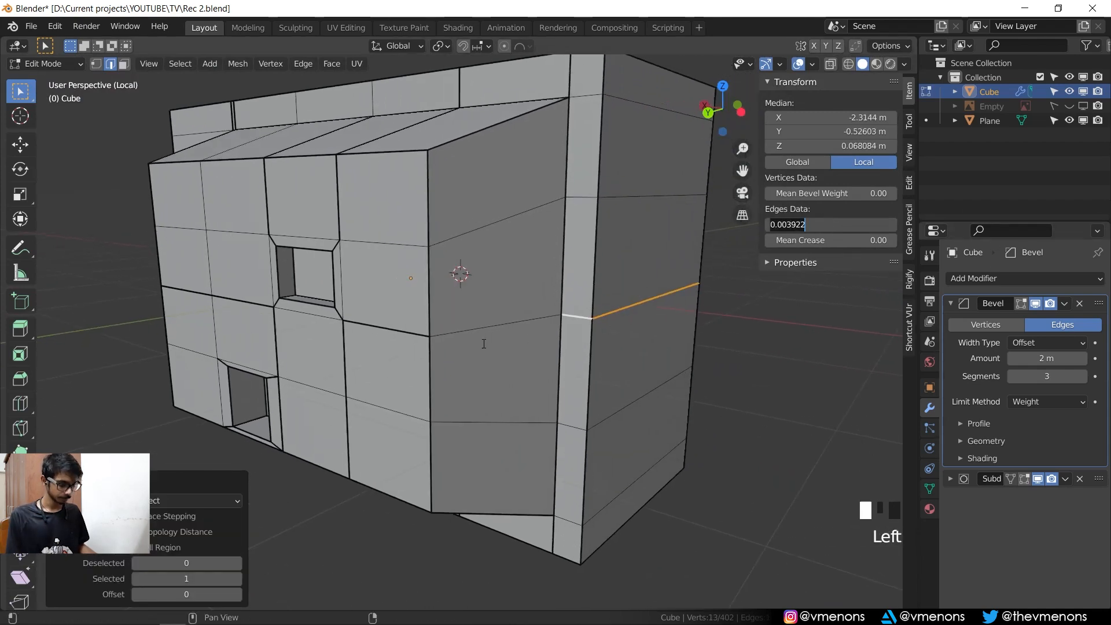
{"action": "key", "text": "Return"}
- Set the bevel weight of the mid-height edge path across the screen frame's rim next to the control panel to 0
{"action": "middle_click_drag", "start_coordinate": [638, 384], "coordinate": [376, 361]}
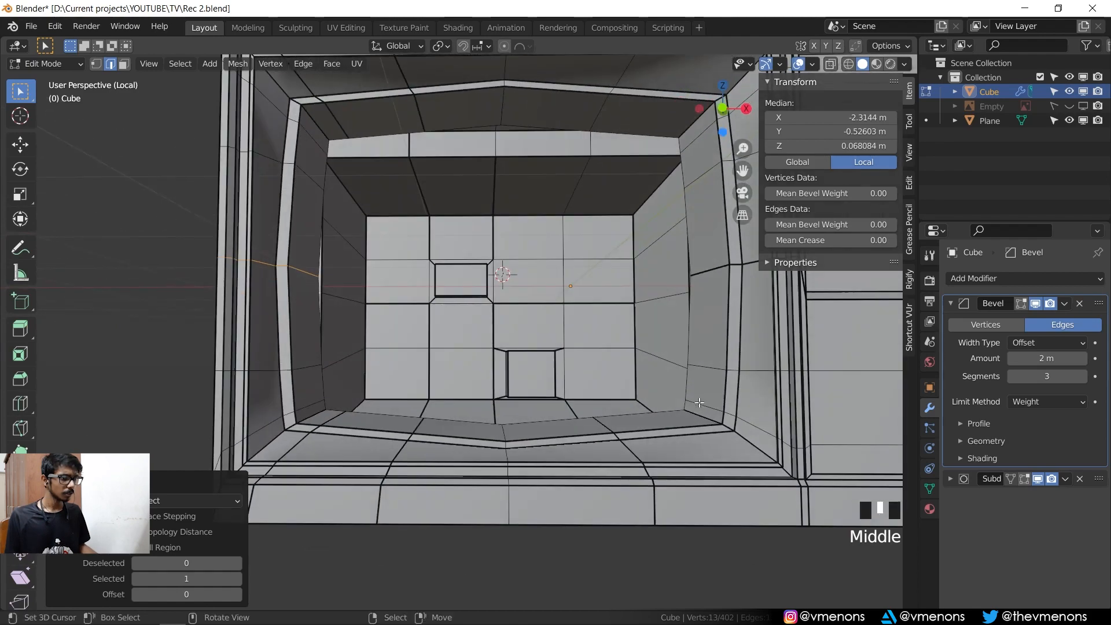
{"action": "middle_click_drag", "start_coordinate": [735, 411], "coordinate": [537, 310], "text": "shift"}
{"action": "right_click", "coordinate": [555, 292]}
{"action": "scroll", "coordinate": [555, 291], "scroll_direction": "up", "scroll_amount": 2}
{"action": "right_click", "coordinate": [515, 295], "text": "ctrl"}
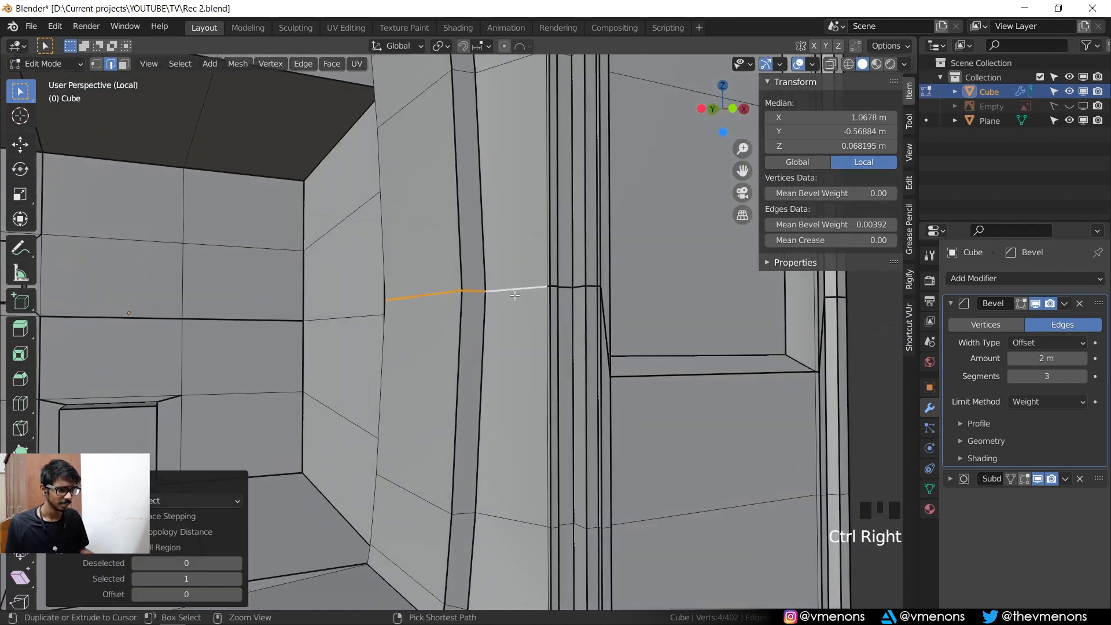
{"action": "scroll", "coordinate": [541, 291], "scroll_direction": "down", "scroll_amount": 2}
{"action": "middle_click_drag", "start_coordinate": [540, 291], "coordinate": [857, 158], "text": "shift"}
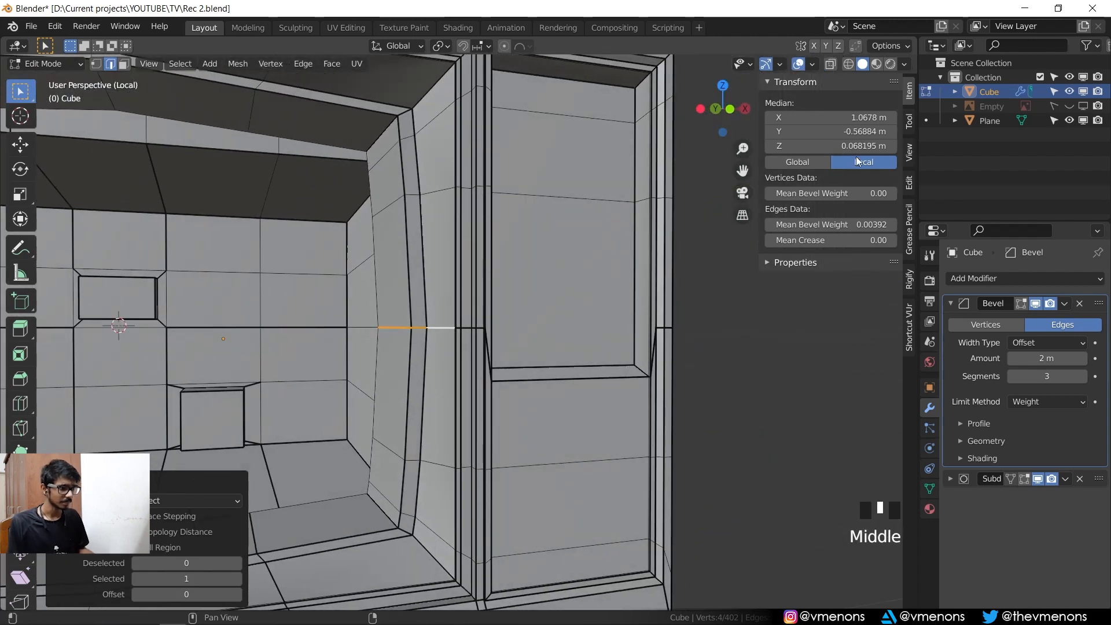
{"action": "left_click", "coordinate": [845, 224]}
{"action": "type", "text": "1"}
{"action": "key", "text": "Return"}
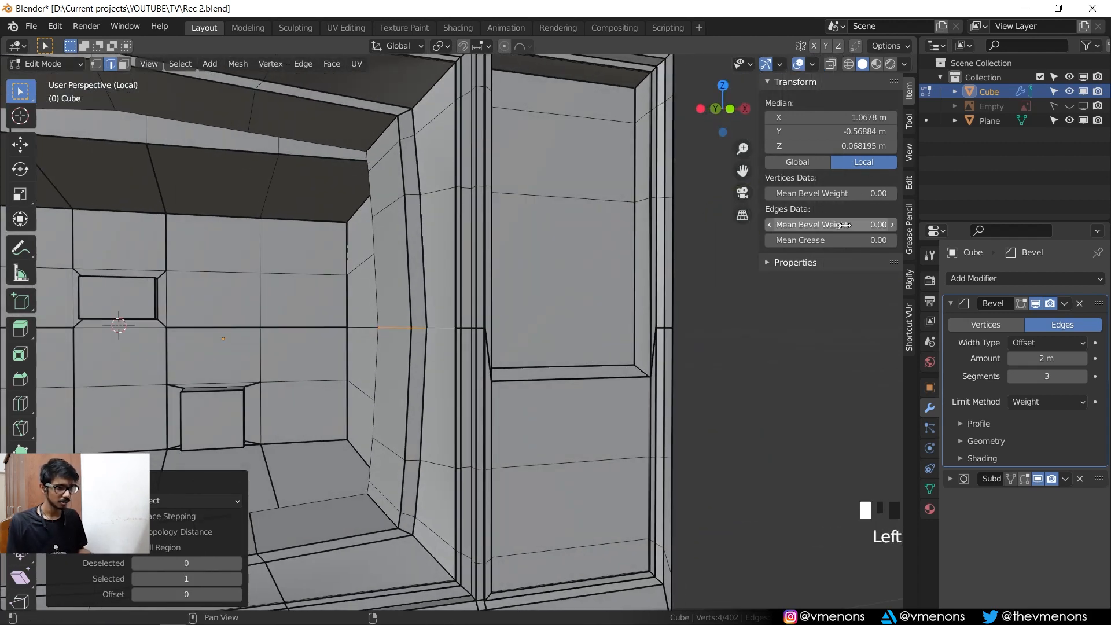
- Check the shading of the TV's front in Object Mode and save the file
{"action": "key", "text": "Tab"}
{"action": "scroll", "coordinate": [570, 337], "scroll_direction": "down", "scroll_amount": 1}
{"action": "middle_click_drag", "start_coordinate": [570, 340], "coordinate": [526, 424]}
{"action": "scroll", "coordinate": [585, 384], "scroll_direction": "down", "scroll_amount": 1}
{"action": "key", "text": "ctrl+s"}
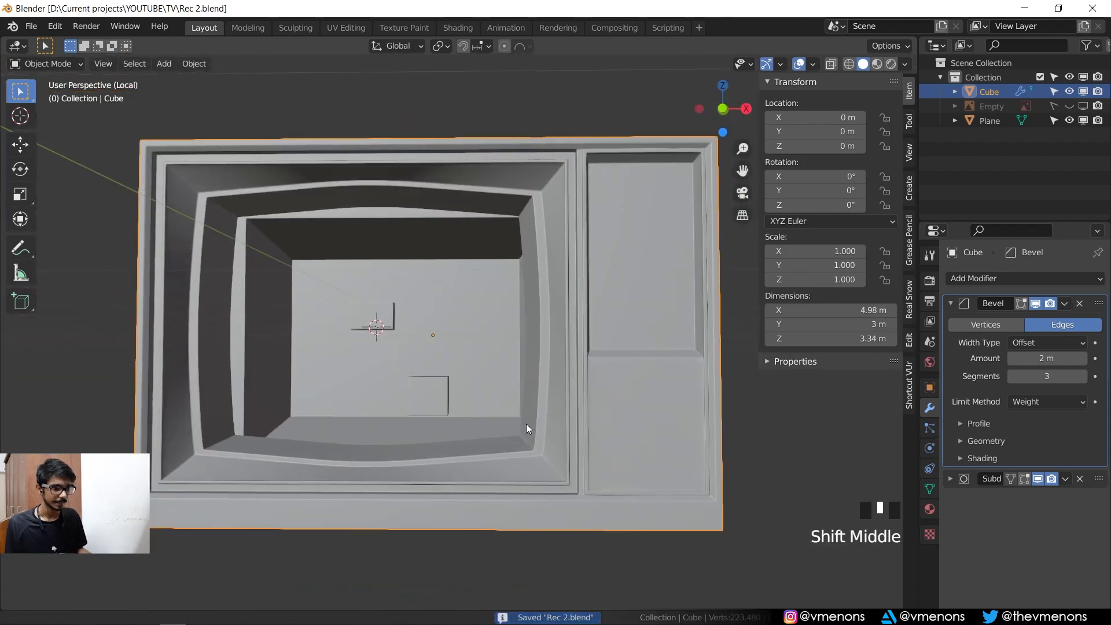
{"action": "key", "text": "Tab"}
{"action": "key", "text": "Tab"}
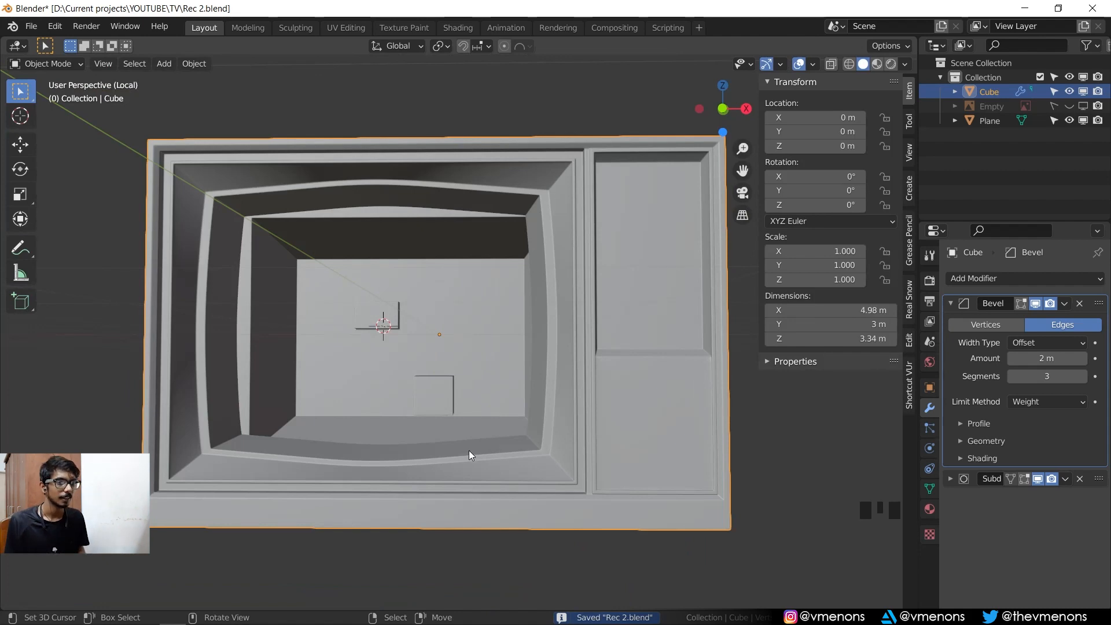
- Examine the screen frame from the front, comparing its smoothed shape in Object Mode with its edges in Edit Mode
{"action": "key", "text": "KP_1"}
{"action": "key", "text": "Tab"}
{"action": "scroll", "coordinate": [469, 451], "scroll_direction": "up", "scroll_amount": 2}
{"action": "middle_click_drag", "start_coordinate": [428, 261], "coordinate": [471, 300], "text": "shift"}
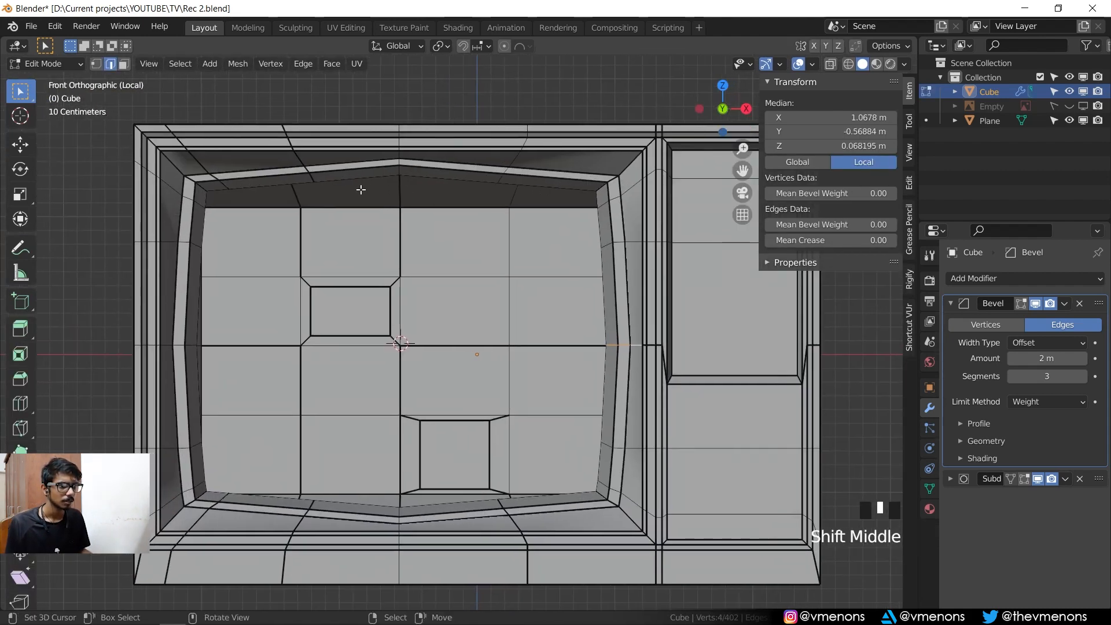
{"action": "key", "text": "Tab"}
{"action": "scroll", "coordinate": [634, 291], "scroll_direction": "down", "scroll_amount": 1}
{"action": "middle_click_drag", "start_coordinate": [634, 291], "coordinate": [471, 254], "text": "shift"}
{"action": "key", "text": "KP_1"}
{"action": "key", "text": "Tab"}
{"action": "scroll", "coordinate": [471, 254], "scroll_direction": "up", "scroll_amount": 2}
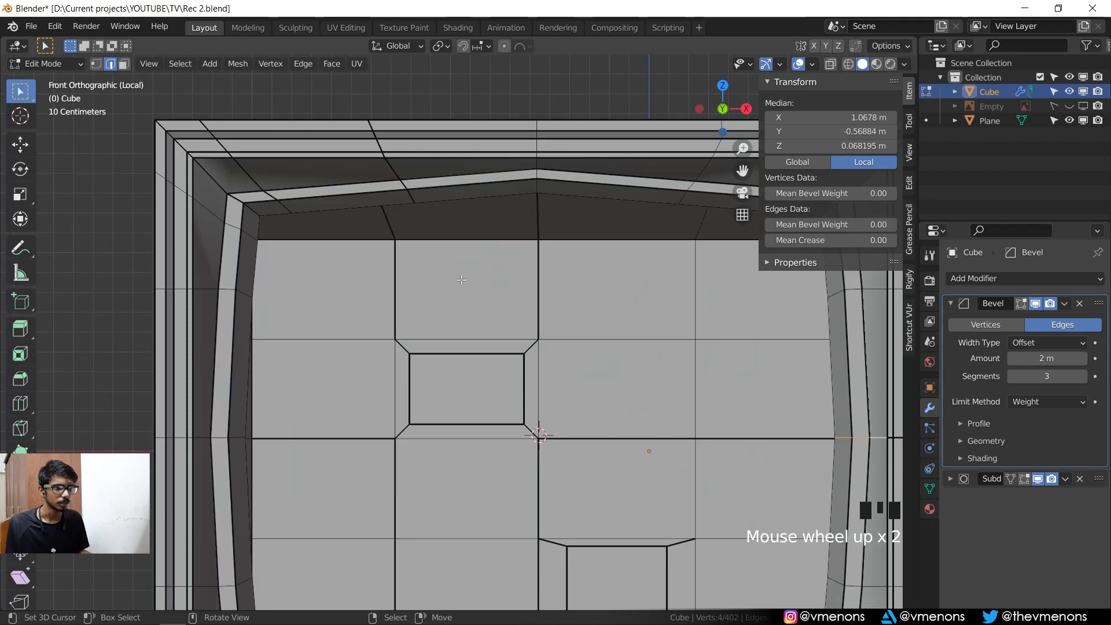
- Set the bevel weight of the top edge path left of the screen's centre, running back to the rear step, to 0
{"action": "right_click", "coordinate": [389, 167], "text": "alt"}
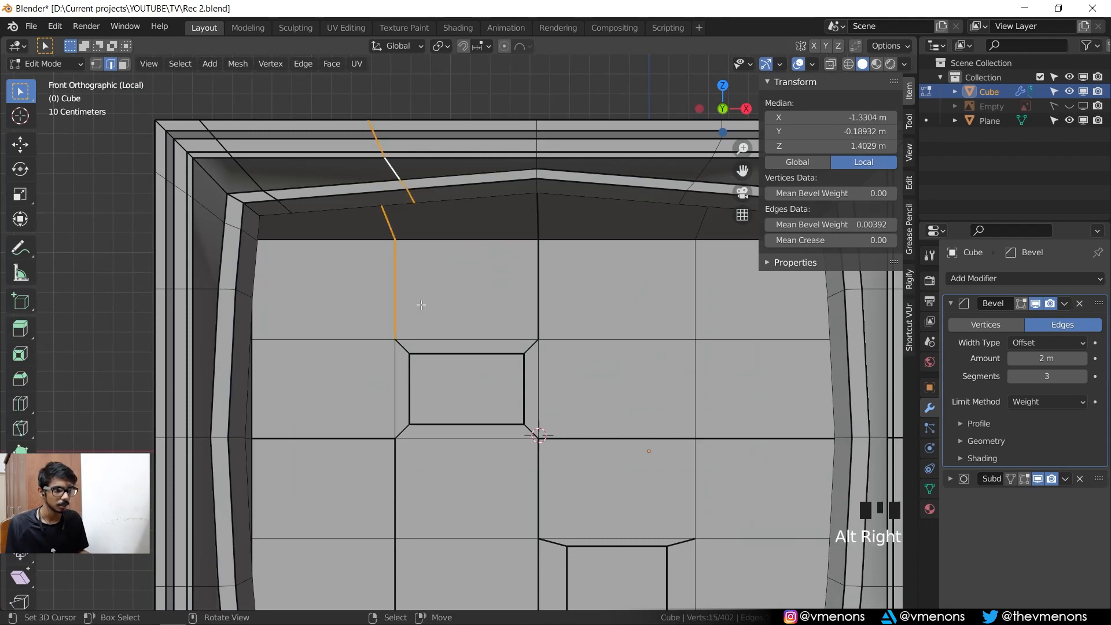
{"action": "scroll", "coordinate": [421, 305], "scroll_direction": "down", "scroll_amount": 2}
{"action": "middle_click_drag", "start_coordinate": [421, 305], "coordinate": [426, 285]}
{"action": "middle_click_drag", "start_coordinate": [395, 223], "coordinate": [443, 273]}
{"action": "right_click", "coordinate": [444, 270], "text": "ctrl"}
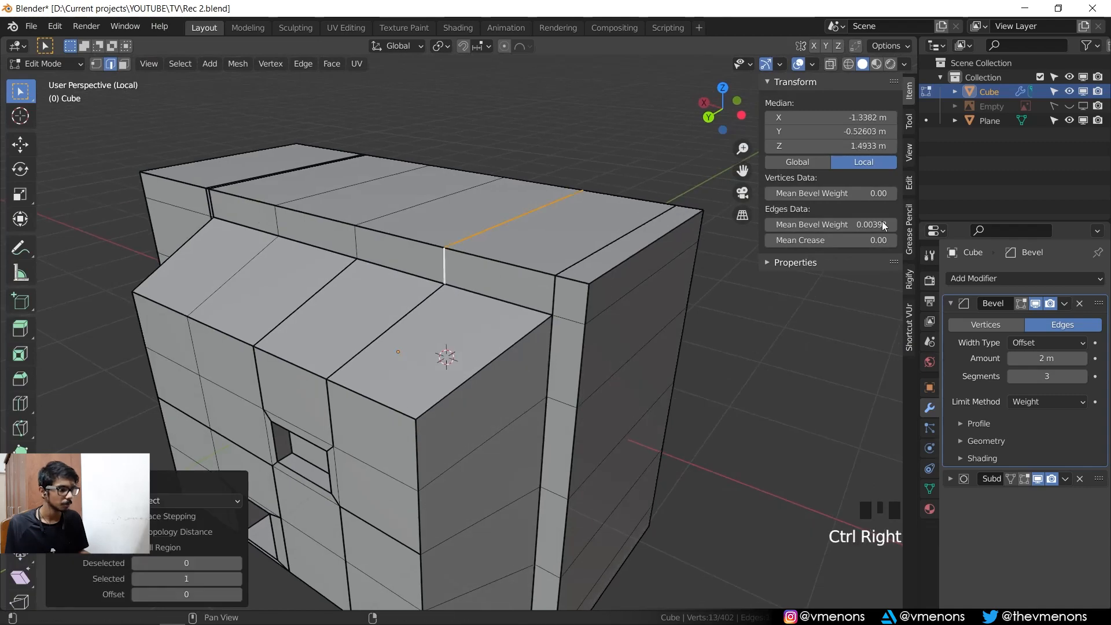
{"action": "left_click", "coordinate": [882, 225]}
{"action": "type", "text": "0"}
{"action": "key", "text": "Return"}
- Set the bevel weight of the matching bottom edge path left of the screen's centre, from inner rim to rear step, to 0
{"action": "middle_click_drag", "start_coordinate": [717, 350], "coordinate": [507, 339]}
{"action": "middle_click_drag", "start_coordinate": [487, 383], "coordinate": [486, 347], "text": "shift"}
{"action": "right_click", "coordinate": [449, 472]}
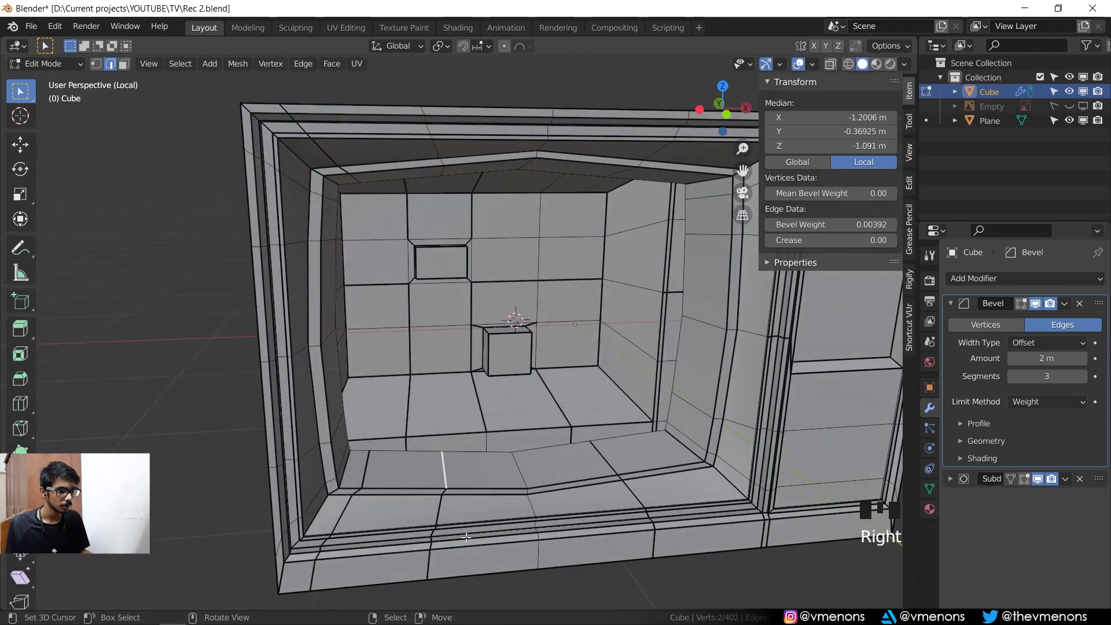
{"action": "middle_click_drag", "start_coordinate": [452, 470], "coordinate": [617, 406]}
{"action": "right_click", "coordinate": [400, 342], "text": "ctrl"}
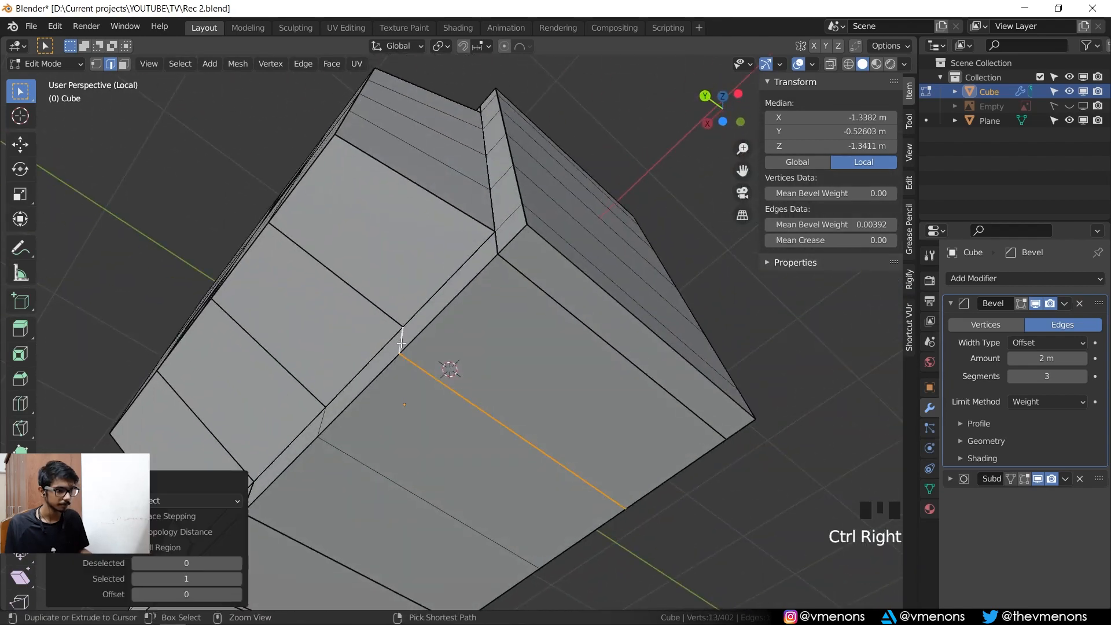
{"action": "left_click", "coordinate": [831, 224]}
{"action": "type", "text": "0"}
{"action": "key", "text": "Return"}
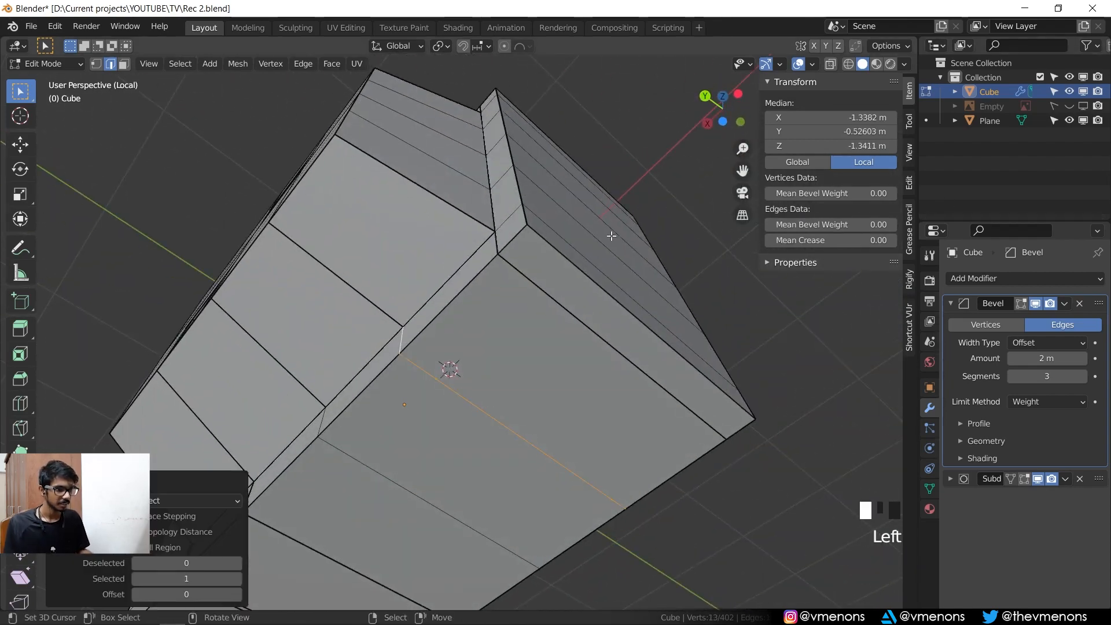
- Set the bevel weight of the bottom edge path right of the screen's centre, from inner rim to rear step, to 0
{"action": "middle_click_drag", "start_coordinate": [646, 302], "coordinate": [655, 427]}
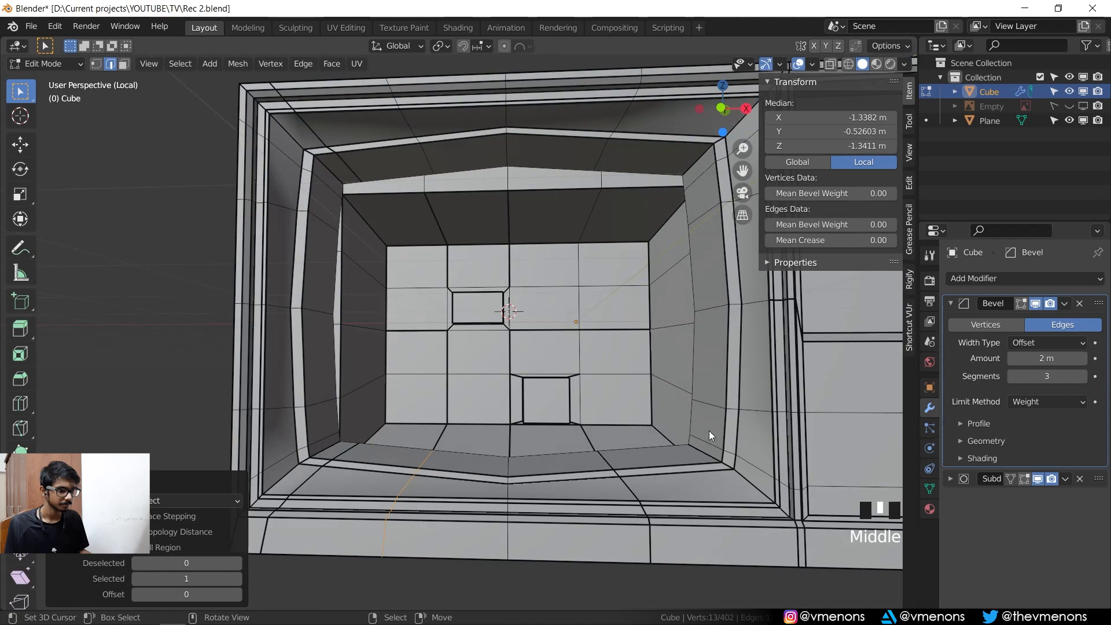
{"action": "key", "text": "Tab"}
{"action": "middle_click_drag", "start_coordinate": [731, 437], "coordinate": [662, 433]}
{"action": "key", "text": "Tab"}
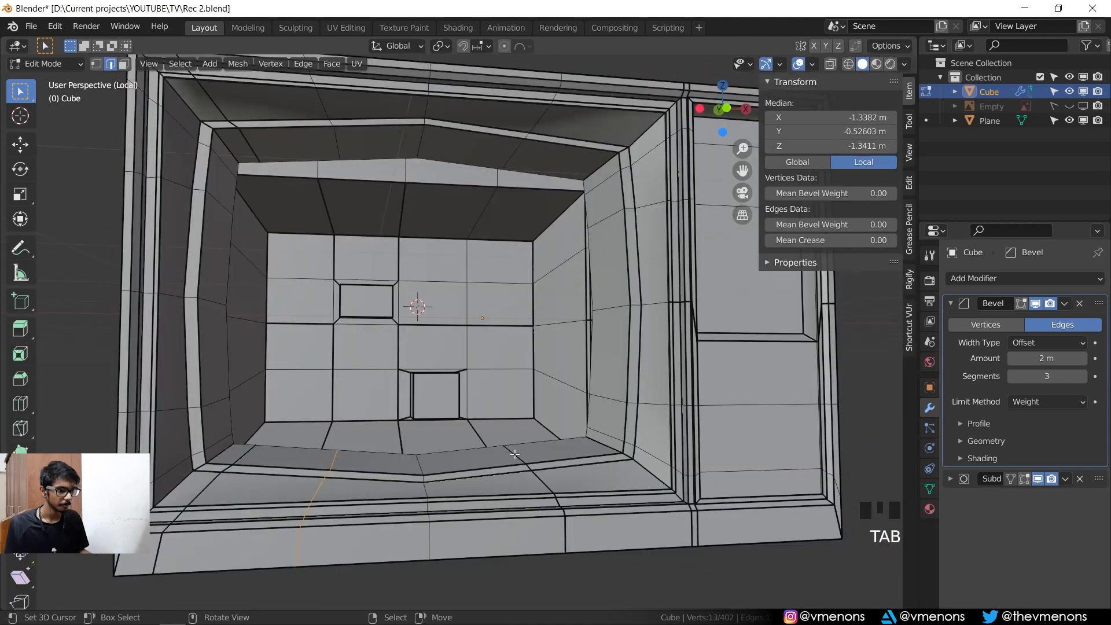
{"action": "middle_click_drag", "start_coordinate": [515, 455], "coordinate": [352, 450]}
{"action": "right_click", "coordinate": [351, 450], "text": "ctrl"}
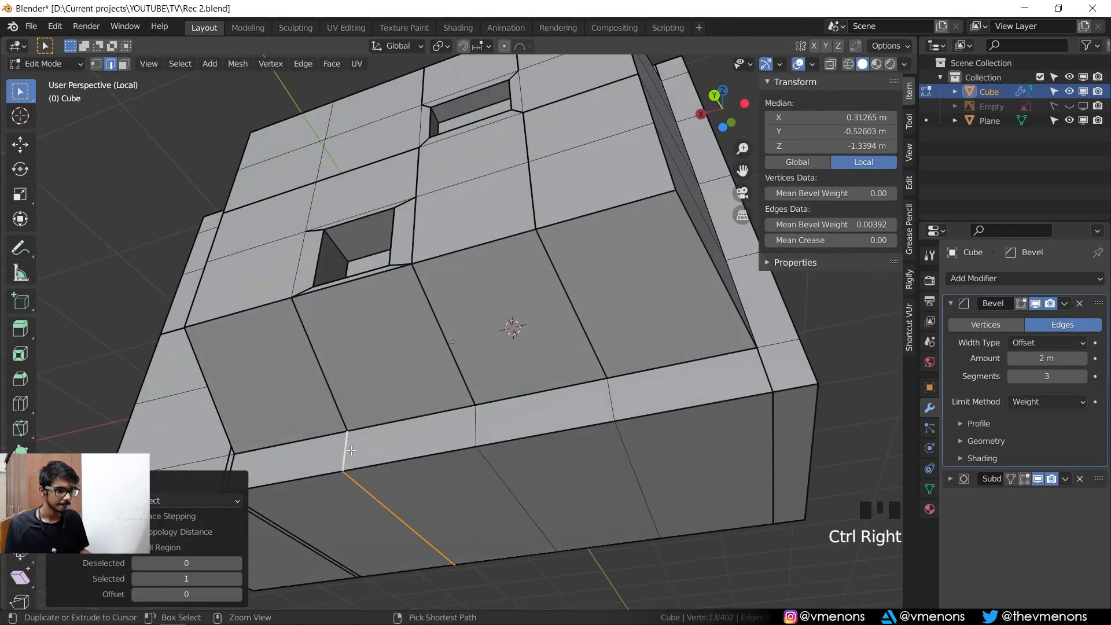
{"action": "middle_click_drag", "start_coordinate": [324, 255], "coordinate": [384, 265]}
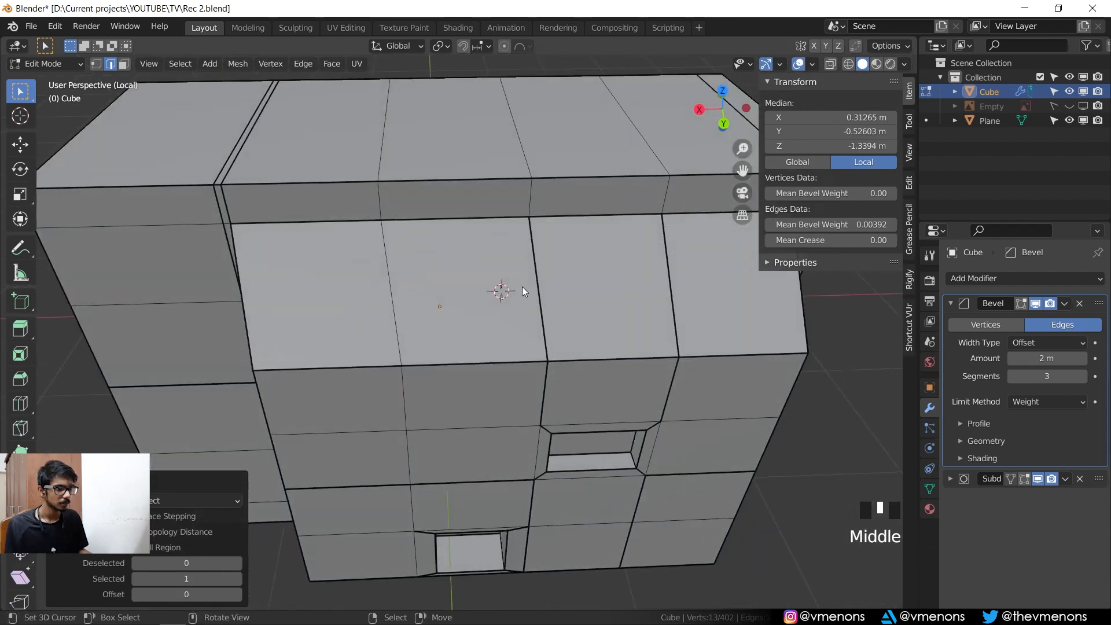
{"action": "middle_click_drag", "start_coordinate": [522, 286], "coordinate": [438, 189]}
{"action": "left_click", "coordinate": [862, 226]}
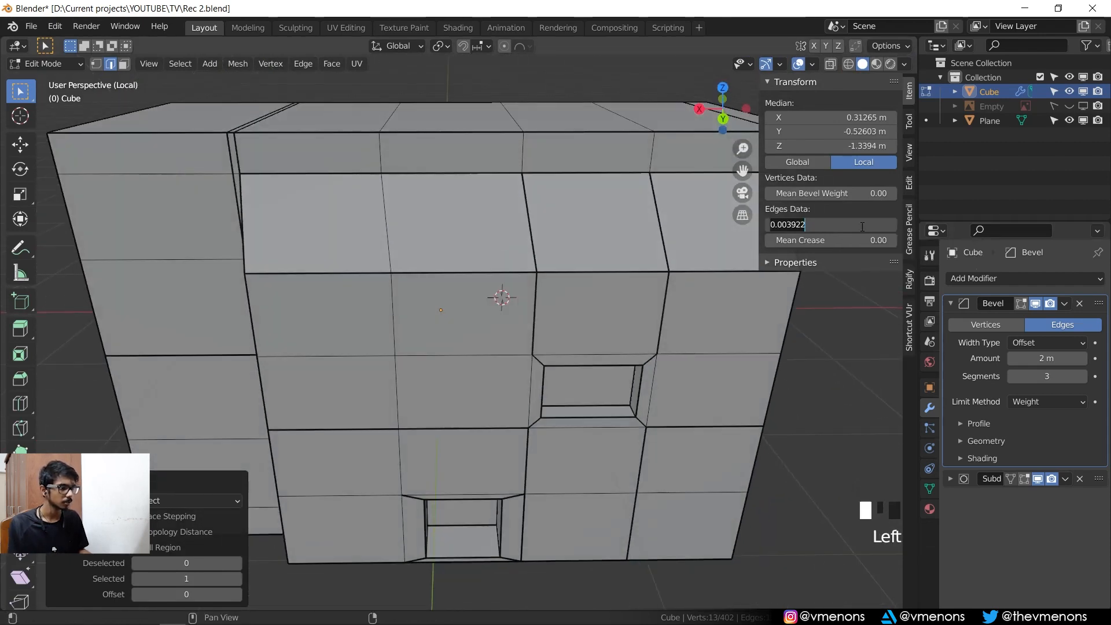
{"action": "key", "text": "Return"}
- Set the bevel weight of the vertical edge rising from the lower rear recess's upper outer corner to 0.00392
{"action": "middle_click_drag", "start_coordinate": [448, 393], "coordinate": [492, 353]}
{"action": "key", "text": "Tab"}
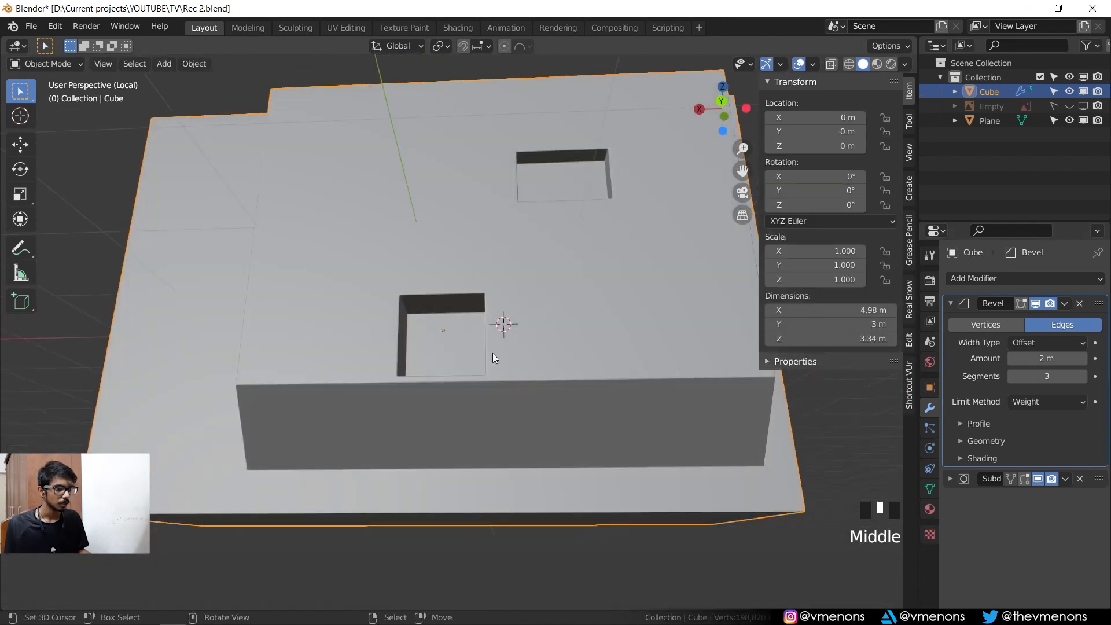
{"action": "scroll", "coordinate": [492, 353], "scroll_direction": "up", "scroll_amount": 2}
{"action": "key", "text": "Tab"}
{"action": "middle_click_drag", "start_coordinate": [400, 299], "coordinate": [418, 315]}
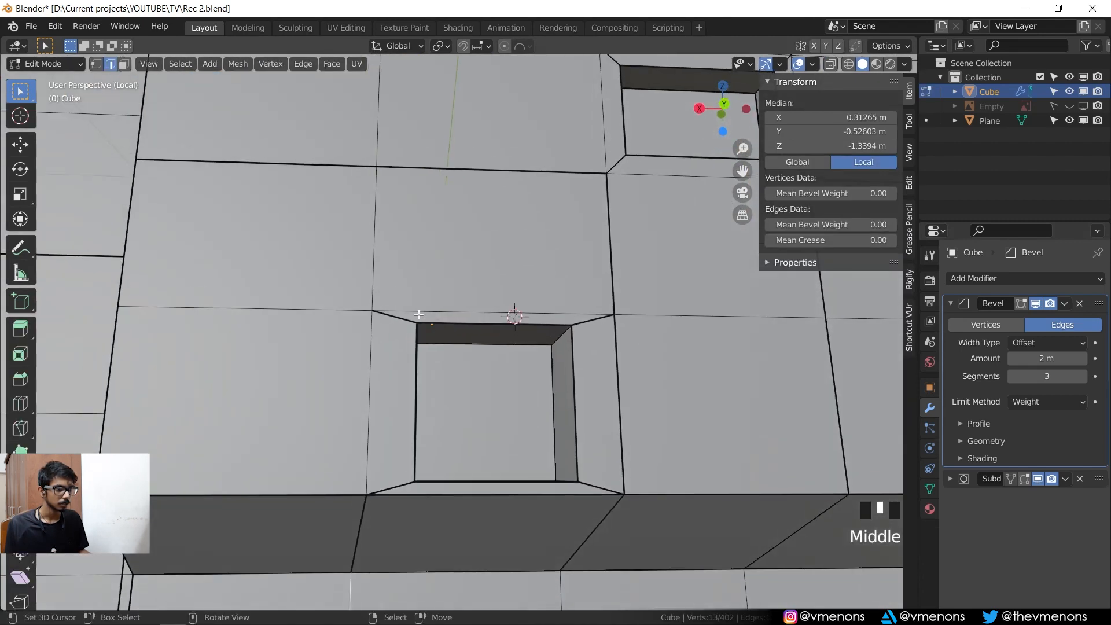
{"action": "right_click", "coordinate": [366, 264]}
{"action": "left_click_drag", "start_coordinate": [818, 224], "coordinate": [817, 223]}
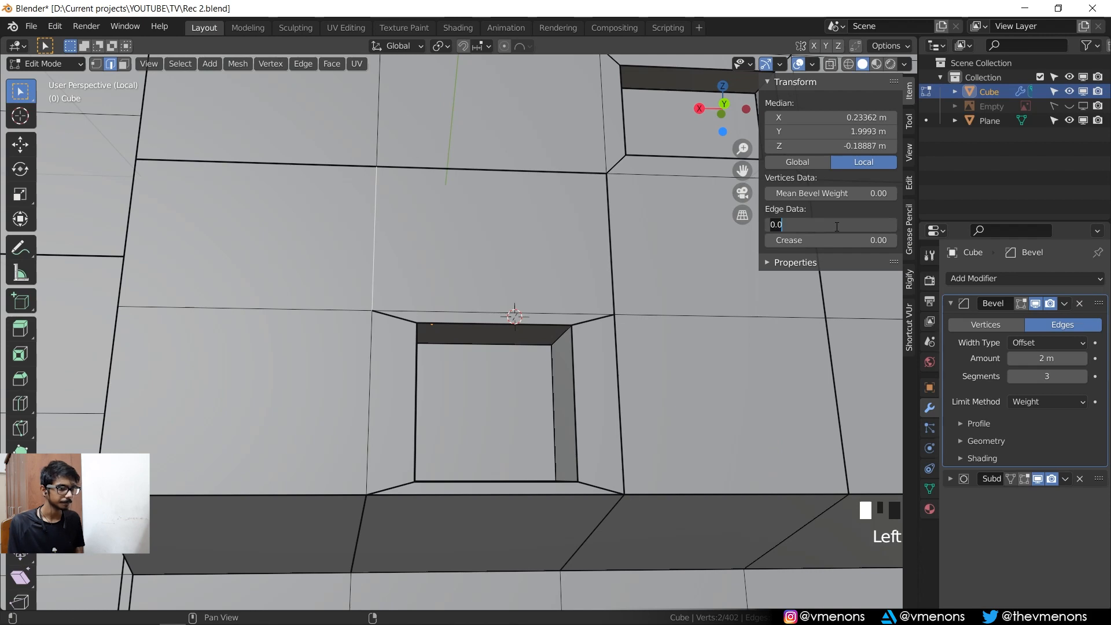
{"action": "key", "text": "Return"}
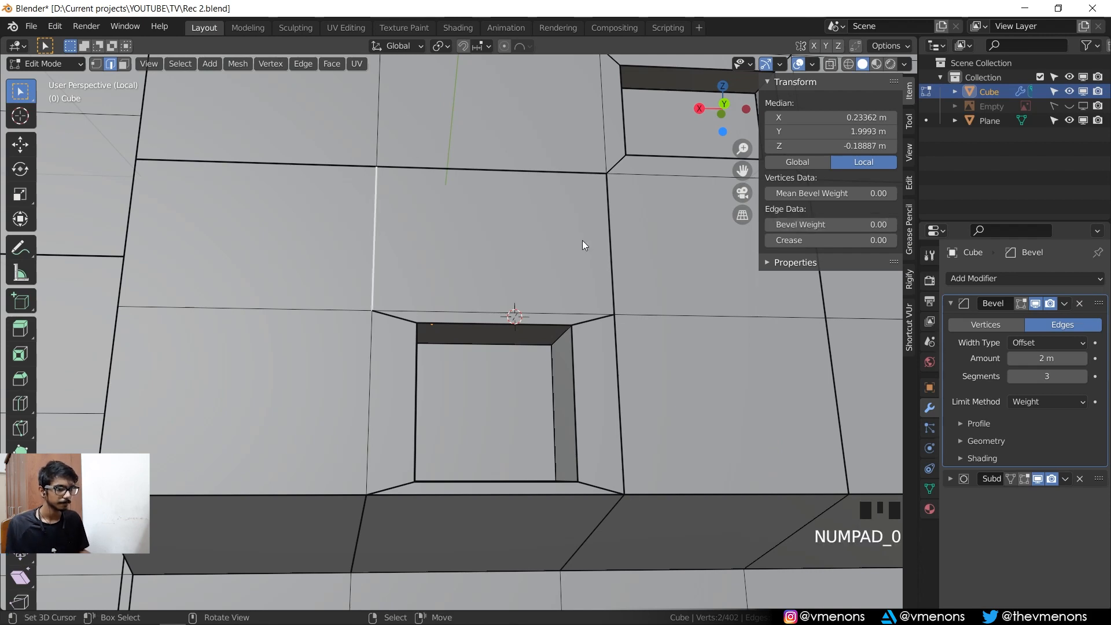
- Examine the rear wall around the lower recess in Object and Edit Mode for edge sharpness
{"action": "key", "text": "Tab"}
{"action": "key", "text": "Tab"}
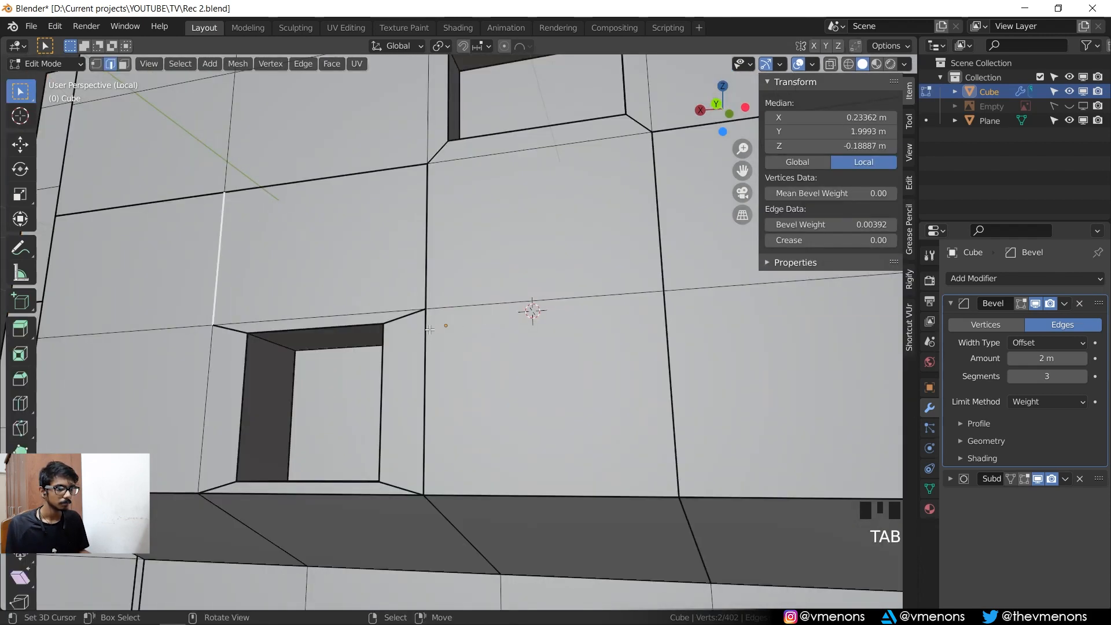
{"action": "right_click", "coordinate": [431, 330]}
{"action": "scroll", "coordinate": [579, 387], "scroll_direction": "down", "scroll_amount": 1}
{"action": "key", "text": "Tab"}
{"action": "middle_click_drag", "start_coordinate": [609, 398], "coordinate": [688, 422]}
{"action": "scroll", "coordinate": [689, 443], "scroll_direction": "up", "scroll_amount": 2}
{"action": "key", "text": "Tab"}
- Select the short vertex paths across the screen frame's bottom edge, left and right of its centre, in front view
{"action": "key", "text": "KP_1"}
{"action": "scroll", "coordinate": [662, 455], "scroll_direction": "up", "scroll_amount": 2}
{"action": "key", "text": "1"}
{"action": "right_click", "coordinate": [384, 440]}
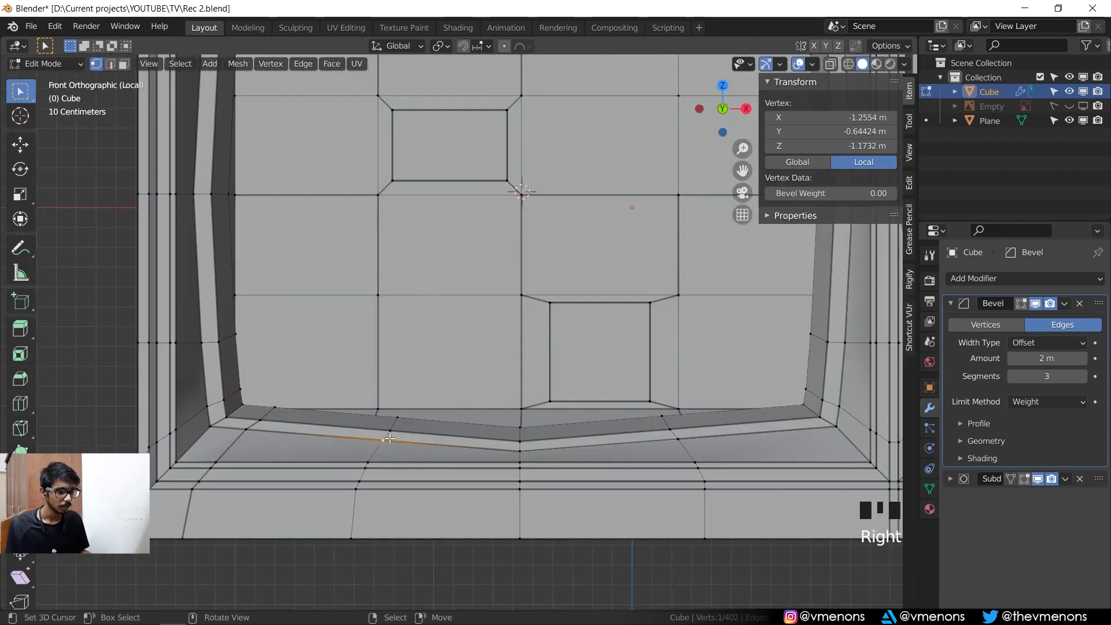
{"action": "right_click", "coordinate": [398, 422], "text": "ctrl"}
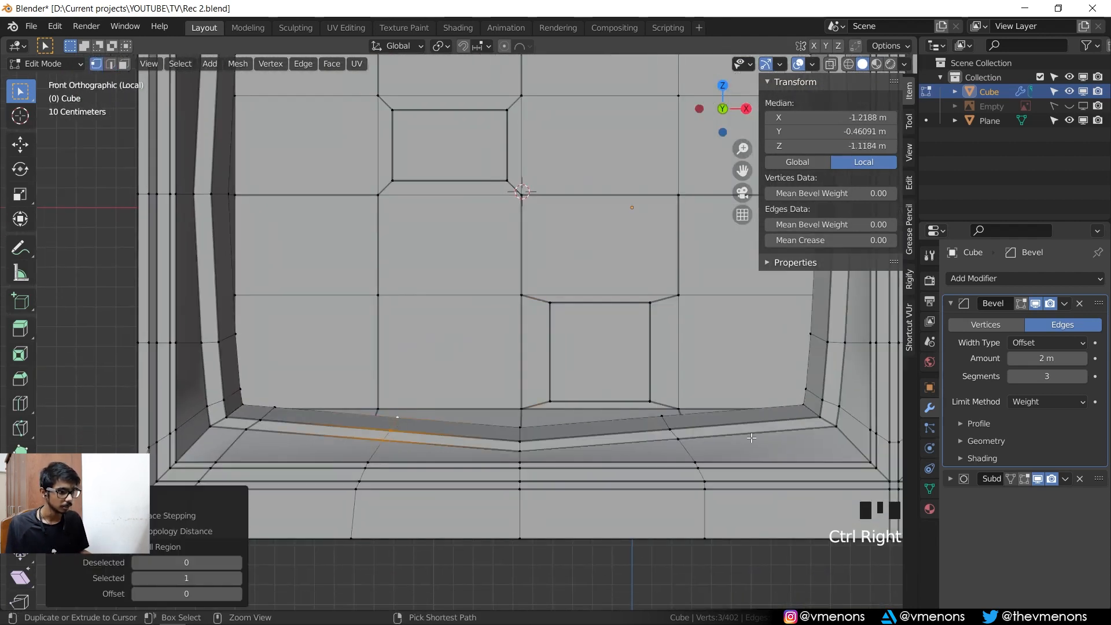
{"action": "right_click", "coordinate": [679, 442], "text": "shift"}
{"action": "right_click", "coordinate": [666, 417], "text": "ctrl"}
- Add the matching vertex paths across the screen frame's top edge, right and left of its centre, to the selection
{"action": "middle_click_drag", "start_coordinate": [700, 371], "coordinate": [663, 578], "text": "shift"}
{"action": "right_click", "coordinate": [641, 141], "text": "shift"}
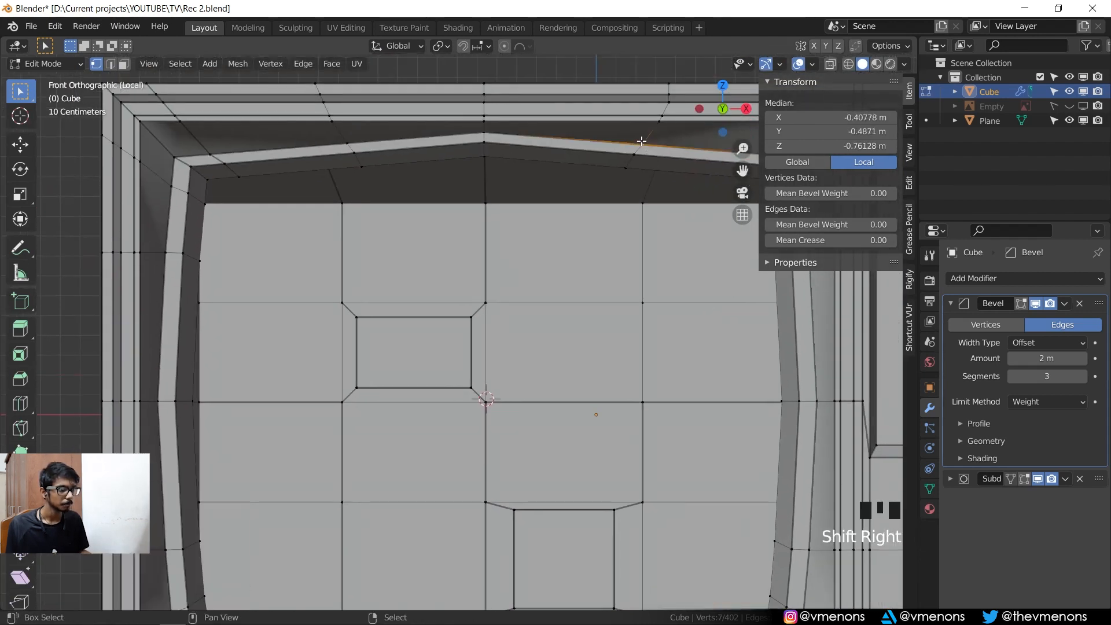
{"action": "right_click", "coordinate": [628, 162], "text": "ctrl+shift"}
{"action": "right_click", "coordinate": [344, 144], "text": "shift"}
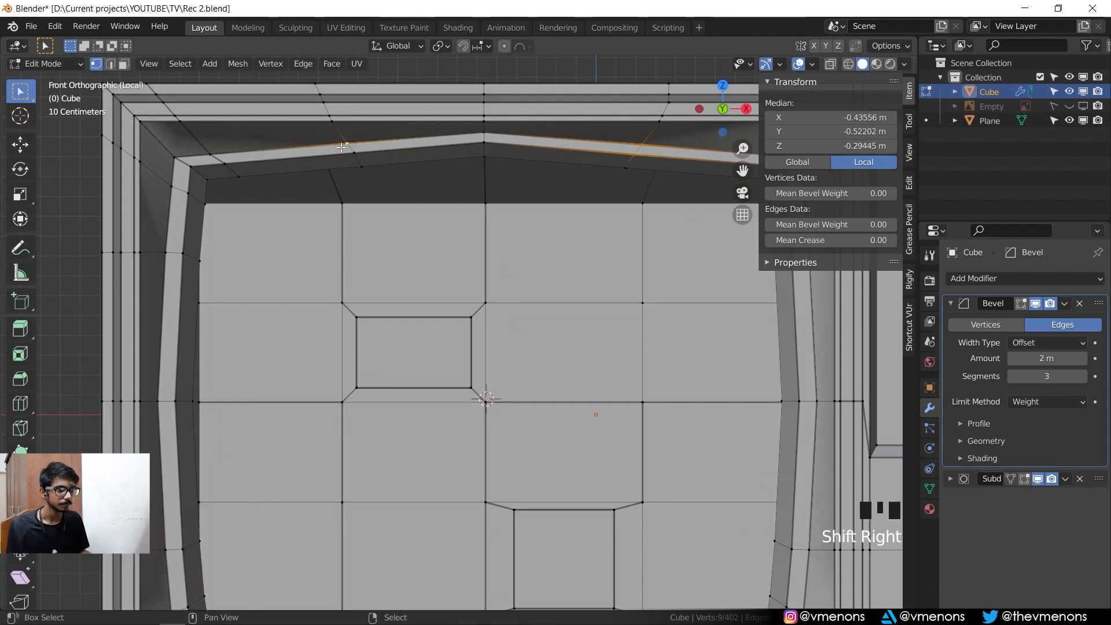
{"action": "right_click", "coordinate": [362, 162], "text": "ctrl+shift"}
- Try scaling the selected screen frame vertices by 1.182 along X and undo the scaling
{"action": "scroll", "coordinate": [666, 324], "scroll_direction": "down", "scroll_amount": 2}
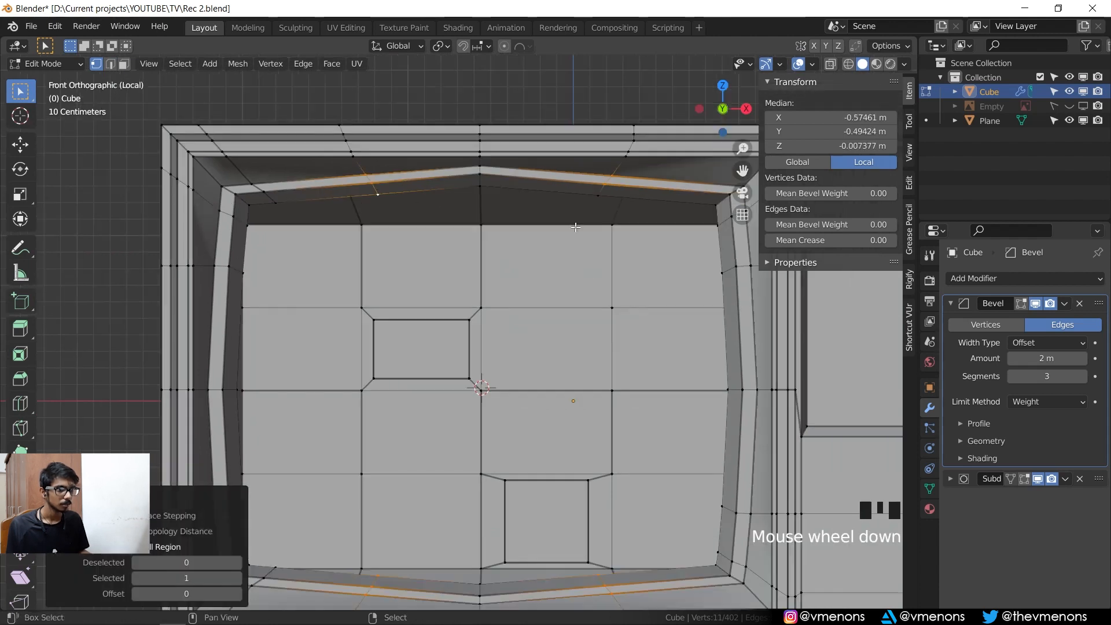
{"action": "middle_click_drag", "start_coordinate": [675, 353], "coordinate": [655, 267], "text": "shift"}
{"action": "key", "text": "s"}
{"action": "key", "text": "x"}
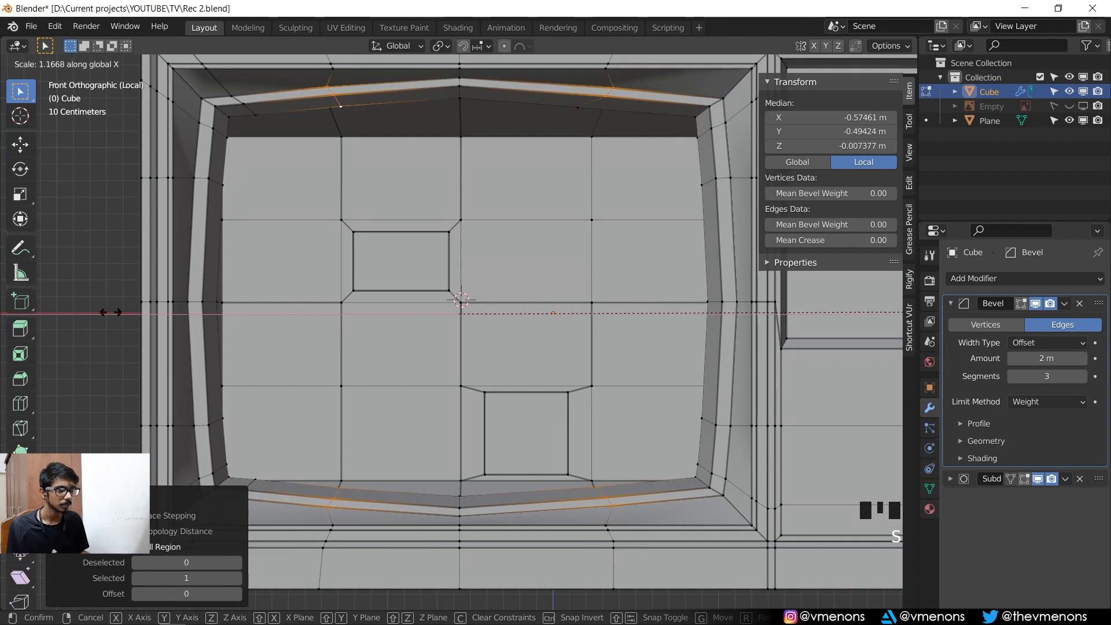
{"action": "left_click", "coordinate": [139, 315]}
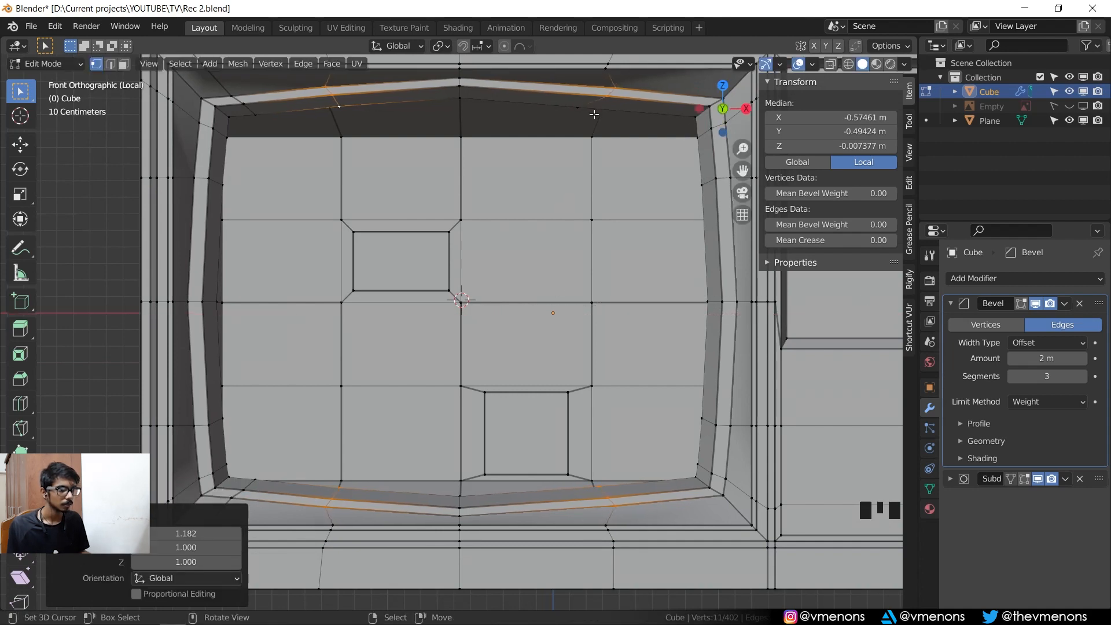
{"action": "key", "text": "ctrl+z"}
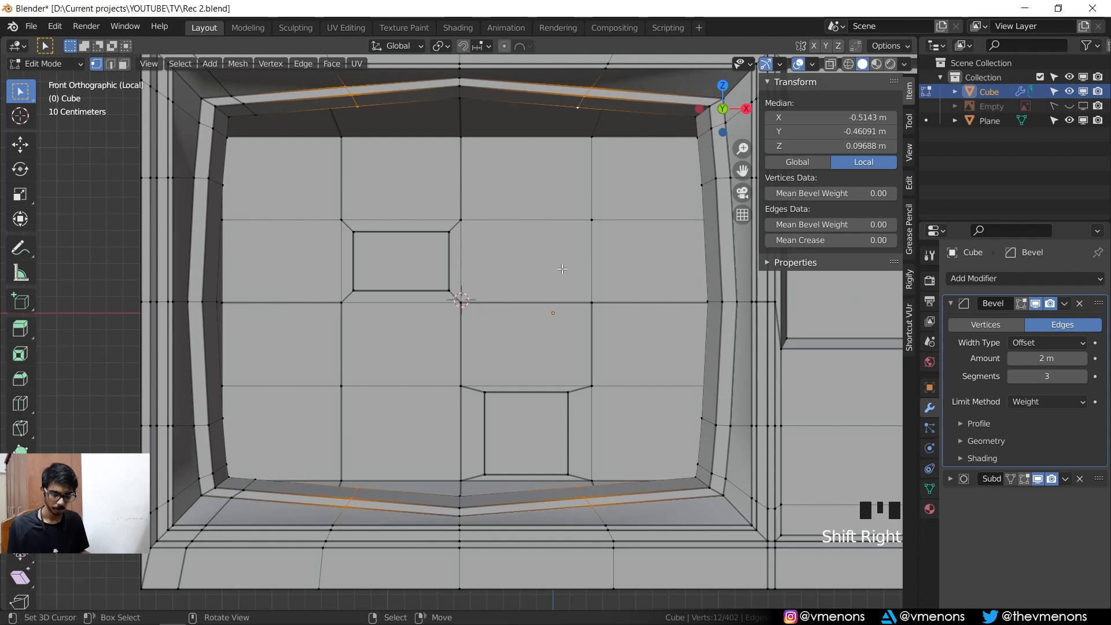
- Scale the twelve selected top and bottom screen frame vertices by 1.199 along X and about 1.01 along Z
{"action": "key", "text": "g"}
{"action": "key", "text": "x"}
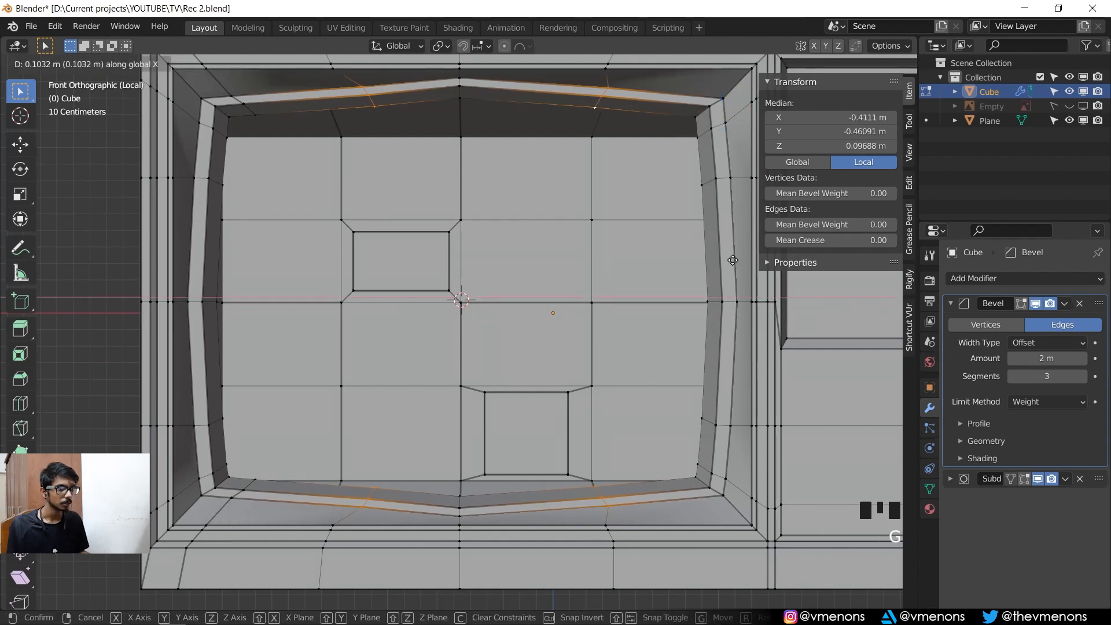
{"action": "key", "text": "s"}
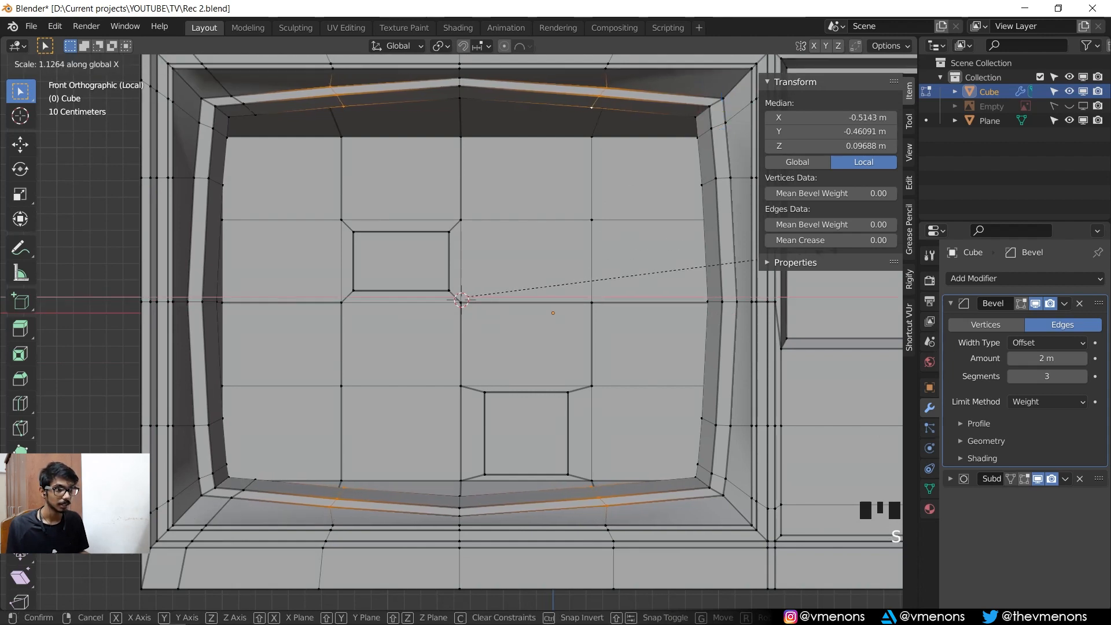
{"action": "left_click", "coordinate": [39, 257]}
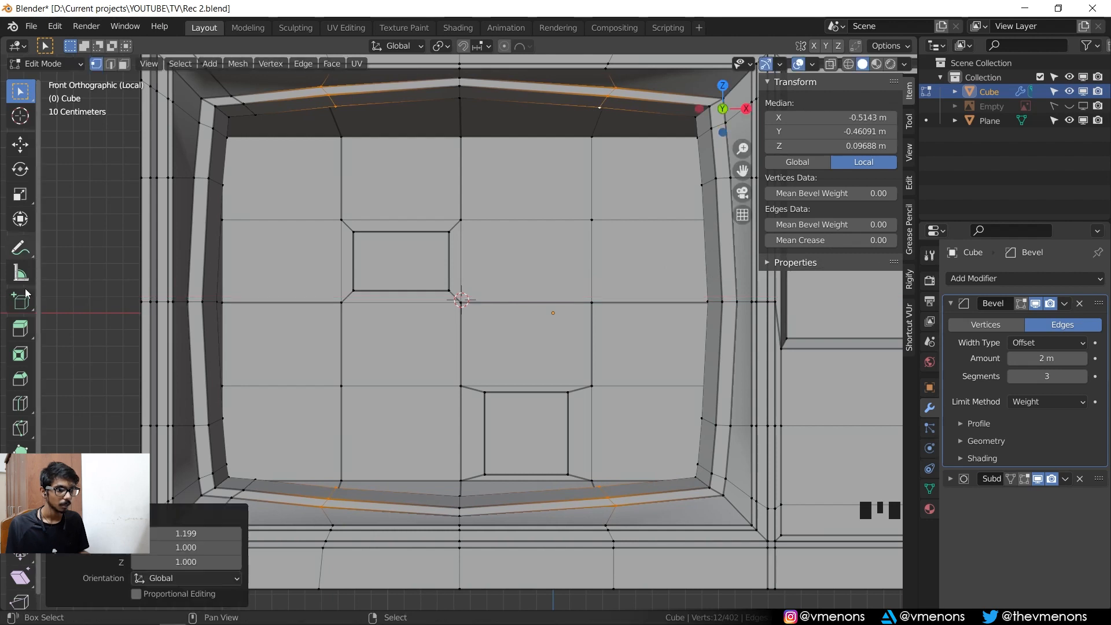
{"action": "key", "text": "s"}
{"action": "key", "text": "z"}
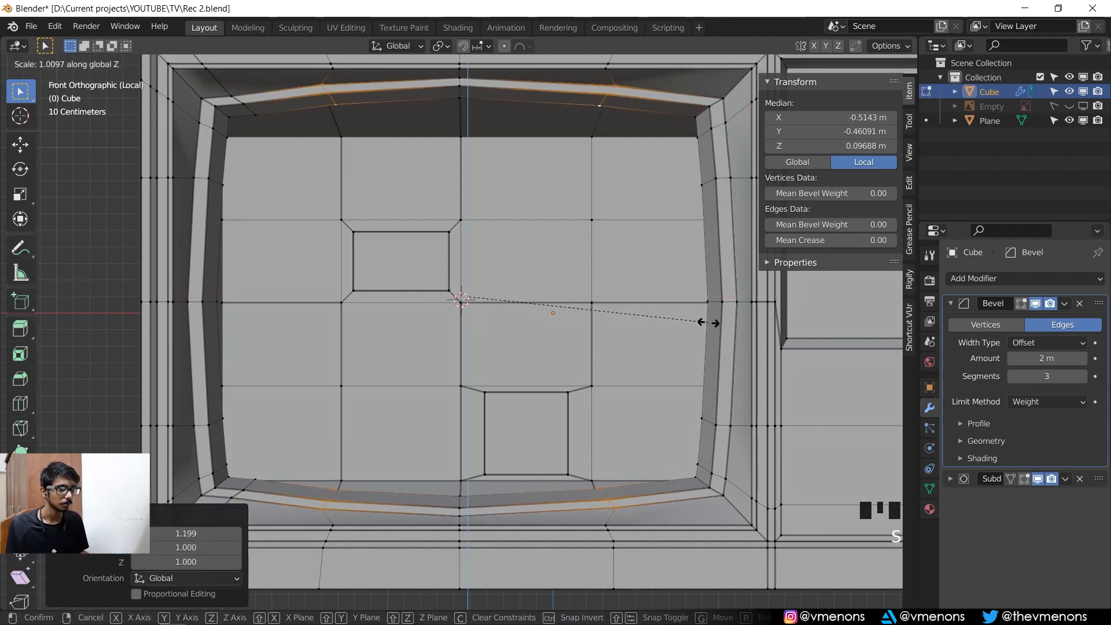
{"action": "left_click", "coordinate": [708, 322]}
- Return the TV body to Object Mode and save the file
{"action": "key", "text": "Tab"}
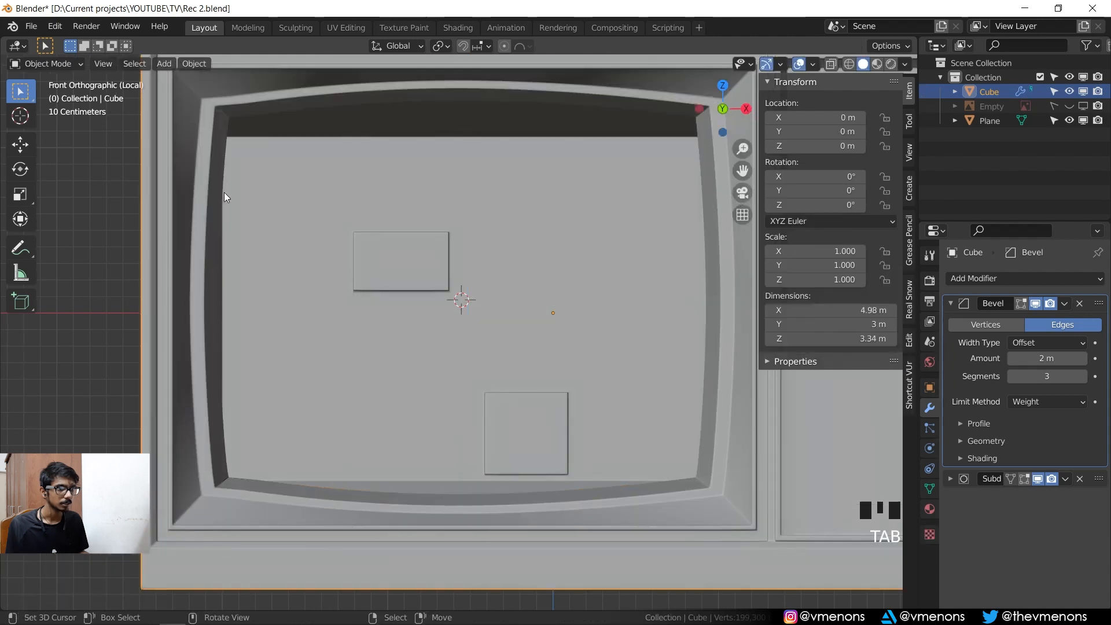
{"action": "scroll", "coordinate": [484, 346], "scroll_direction": "down", "scroll_amount": 1}
{"action": "middle_click_drag", "start_coordinate": [485, 347], "coordinate": [441, 355], "text": "shift"}
{"action": "key", "text": "ctrl+s"}
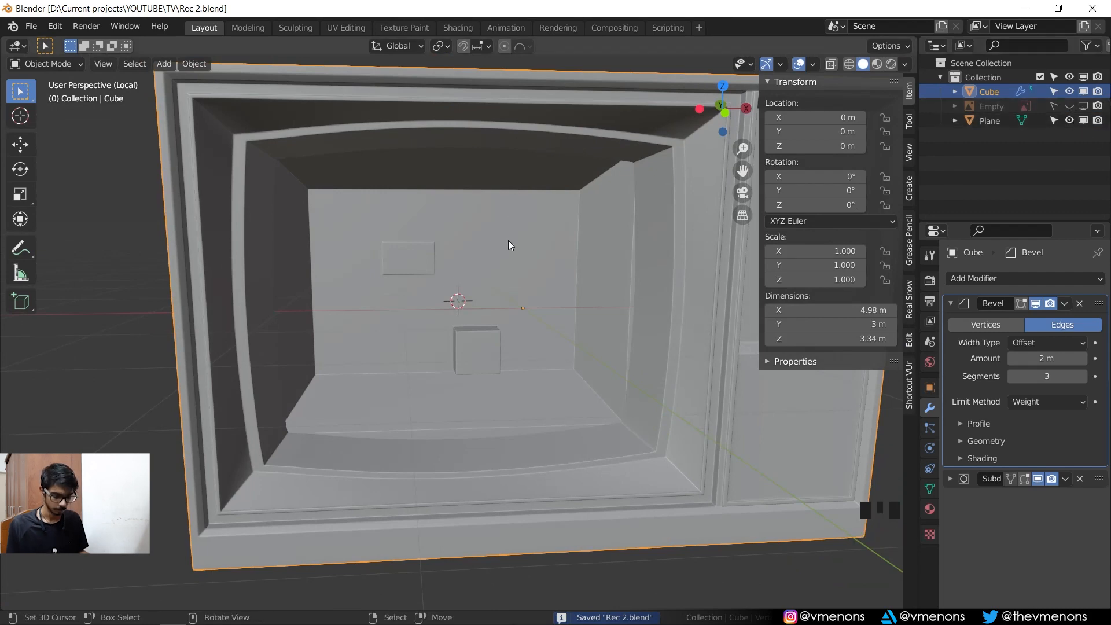
- Leave local view to bring back the screen with the TV body and save the file
{"action": "key", "text": "KP_Divide"}
{"action": "scroll", "coordinate": [508, 241], "scroll_direction": "down", "scroll_amount": 2}
{"action": "middle_click_drag", "start_coordinate": [264, 113], "coordinate": [450, 349]}
{"action": "key", "text": "ctrl+s"}
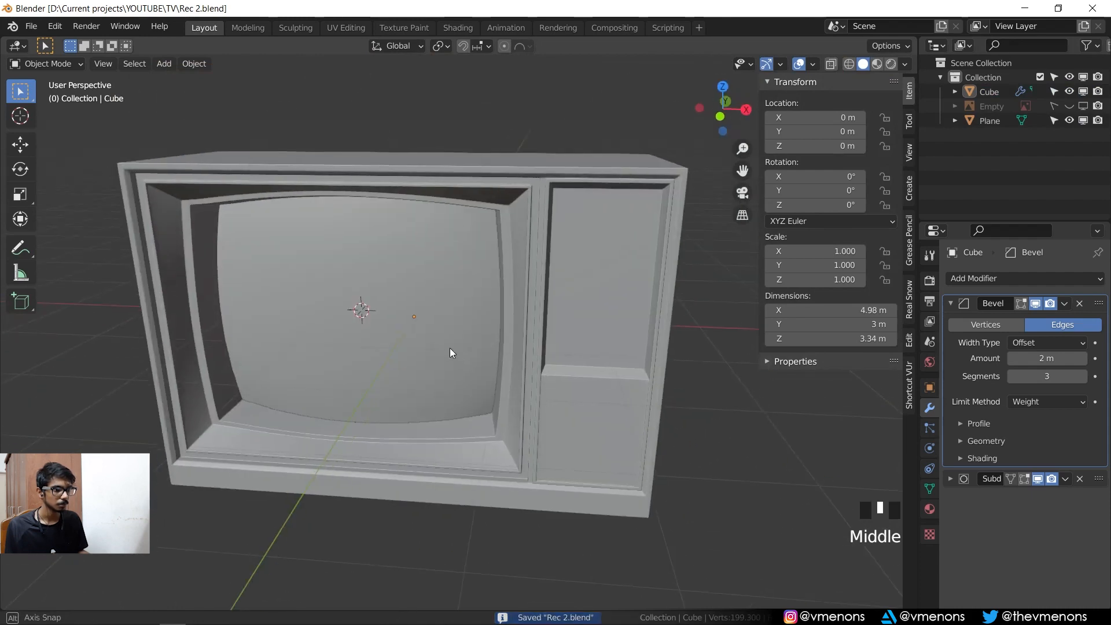
- Examine the TV body's shape and shading from the side, top, rear, underside and front, and save the file
{"action": "middle_click_drag", "start_coordinate": [509, 368], "coordinate": [556, 365], "text": "shift"}
{"action": "middle_click_drag", "start_coordinate": [570, 339], "coordinate": [637, 289]}
{"action": "scroll", "coordinate": [495, 309], "scroll_direction": "down", "scroll_amount": 1}
{"action": "middle_click_drag", "start_coordinate": [311, 279], "coordinate": [317, 430], "text": "shift"}
{"action": "key", "text": "ctrl+s"}
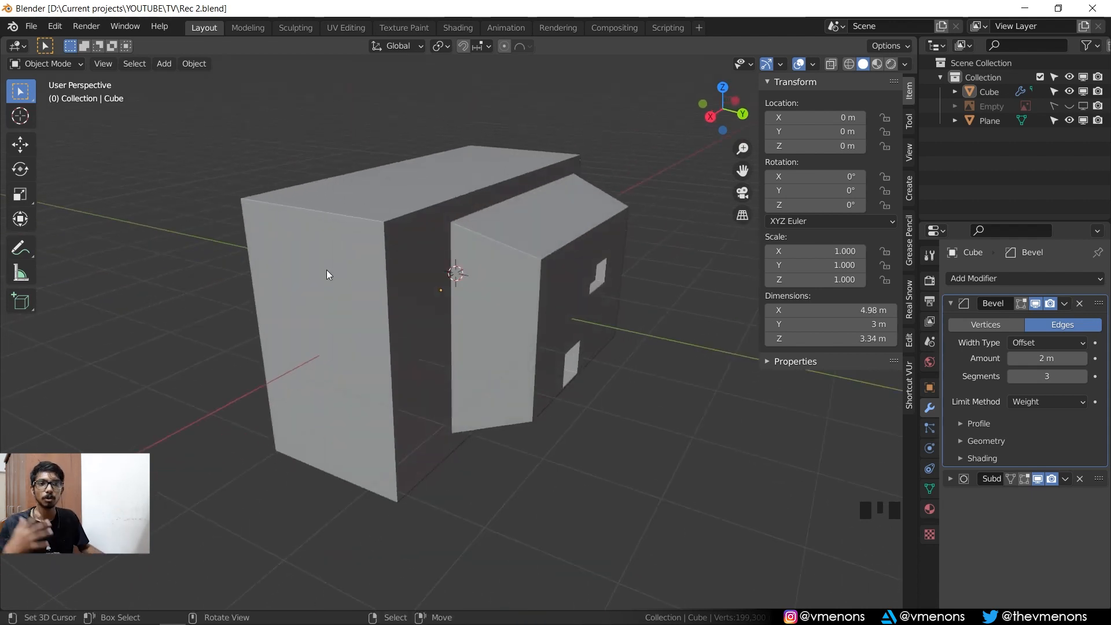
{"action": "middle_click_drag", "start_coordinate": [326, 270], "coordinate": [412, 341]}
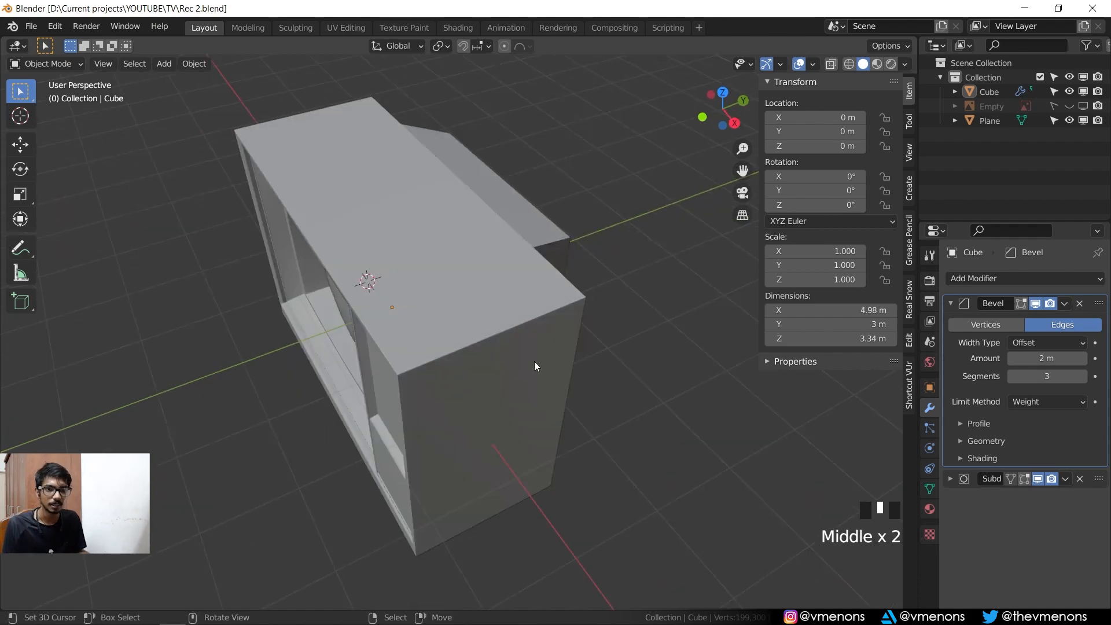
{"action": "middle_click_drag", "start_coordinate": [534, 366], "coordinate": [322, 293]}
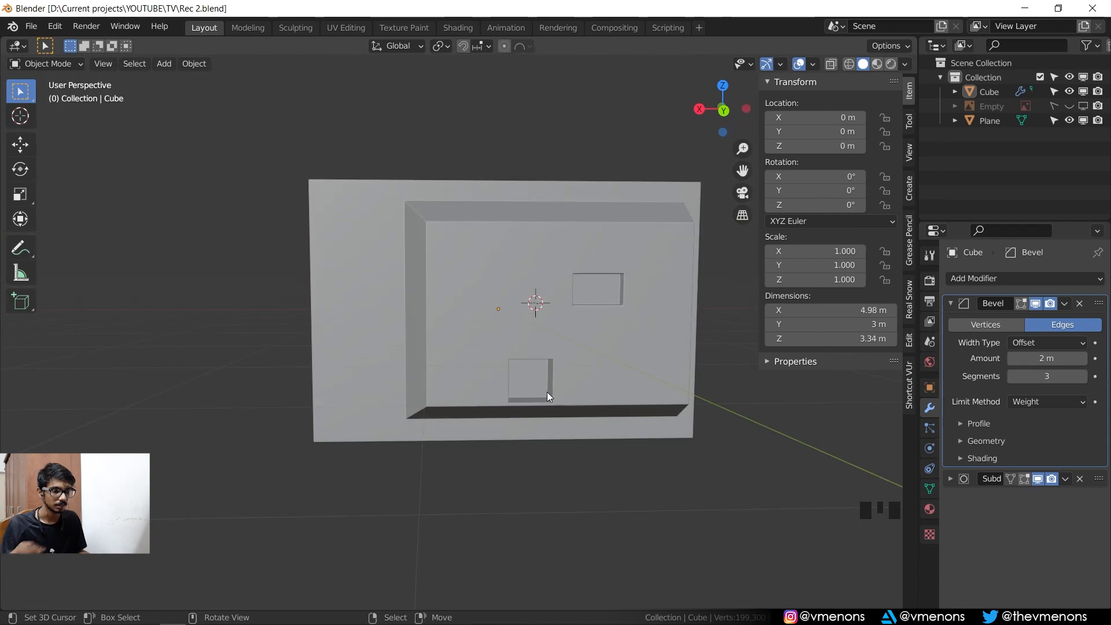
{"action": "middle_click_drag", "start_coordinate": [645, 436], "coordinate": [650, 307]}
{"action": "scroll", "coordinate": [392, 380], "scroll_direction": "down", "scroll_amount": 2}
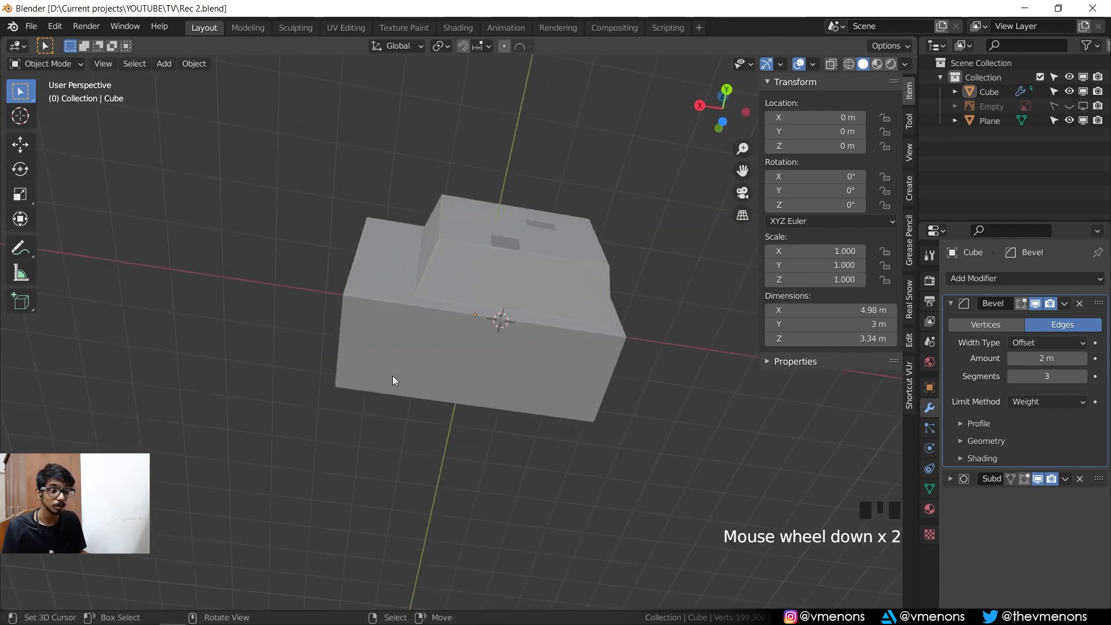
{"action": "middle_click_drag", "start_coordinate": [392, 380], "coordinate": [521, 374]}
{"action": "middle_click_drag", "start_coordinate": [620, 436], "coordinate": [565, 470]}
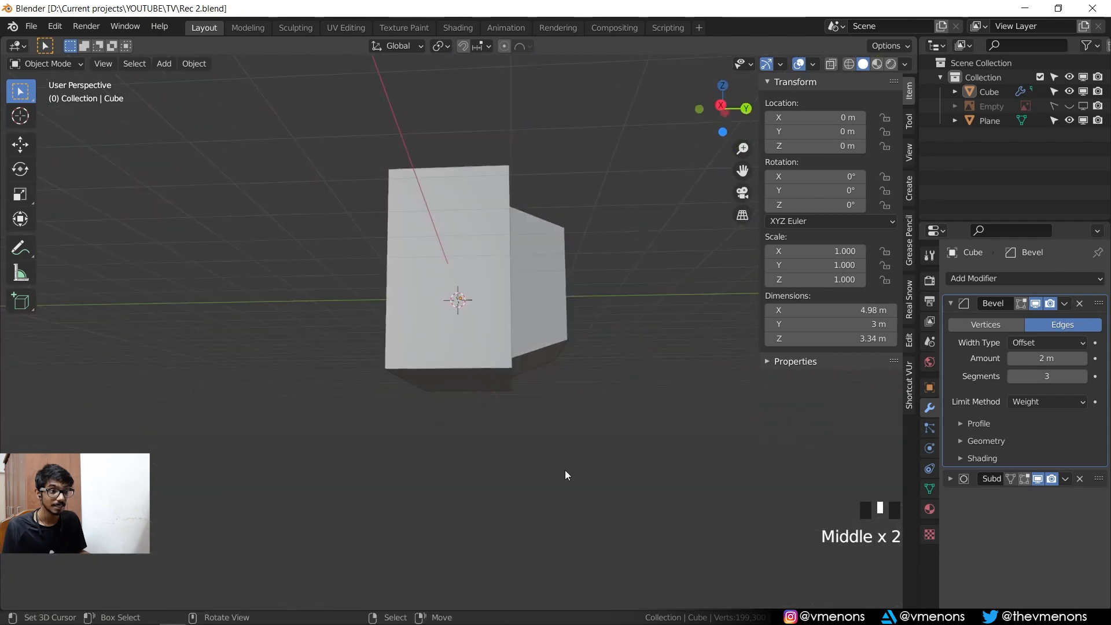
{"action": "scroll", "coordinate": [435, 211], "scroll_direction": "up", "scroll_amount": 2}
{"action": "middle_click_drag", "start_coordinate": [435, 211], "coordinate": [449, 264], "text": "shift"}
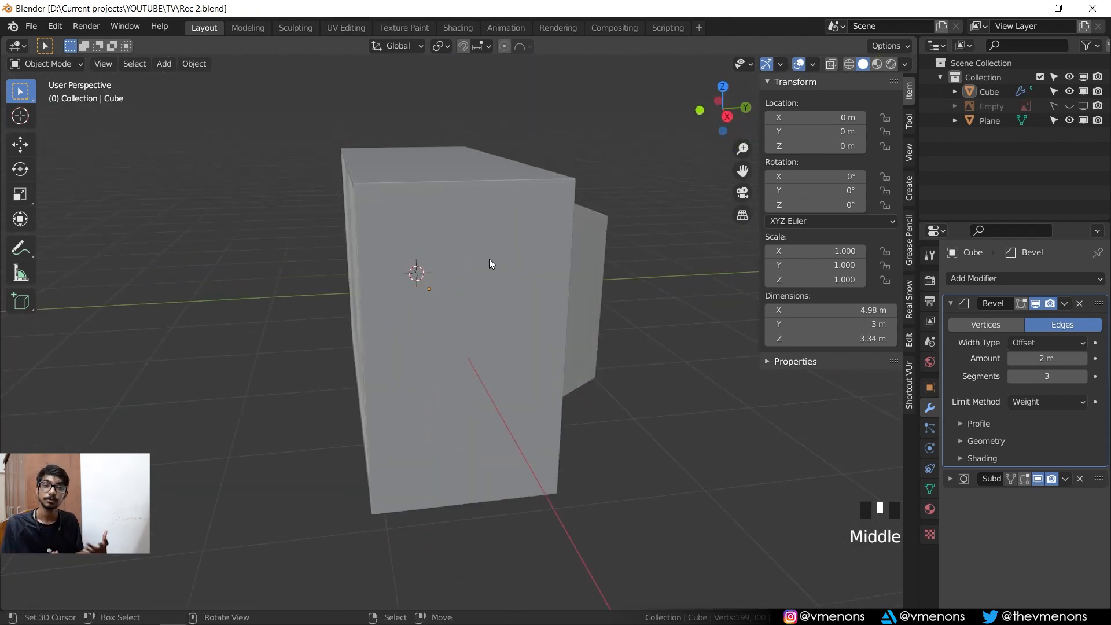
{"action": "middle_click_drag", "start_coordinate": [468, 255], "coordinate": [505, 246], "text": "shift"}
{"action": "scroll", "coordinate": [464, 242], "scroll_direction": "down", "scroll_amount": 2}
{"action": "key", "text": "ctrl+s"}
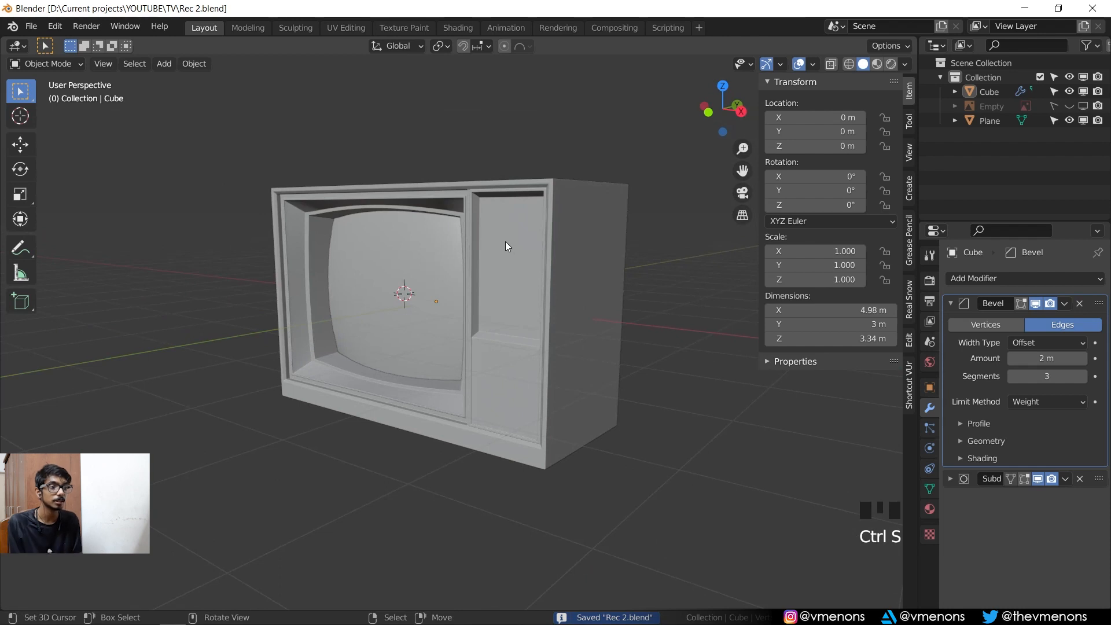